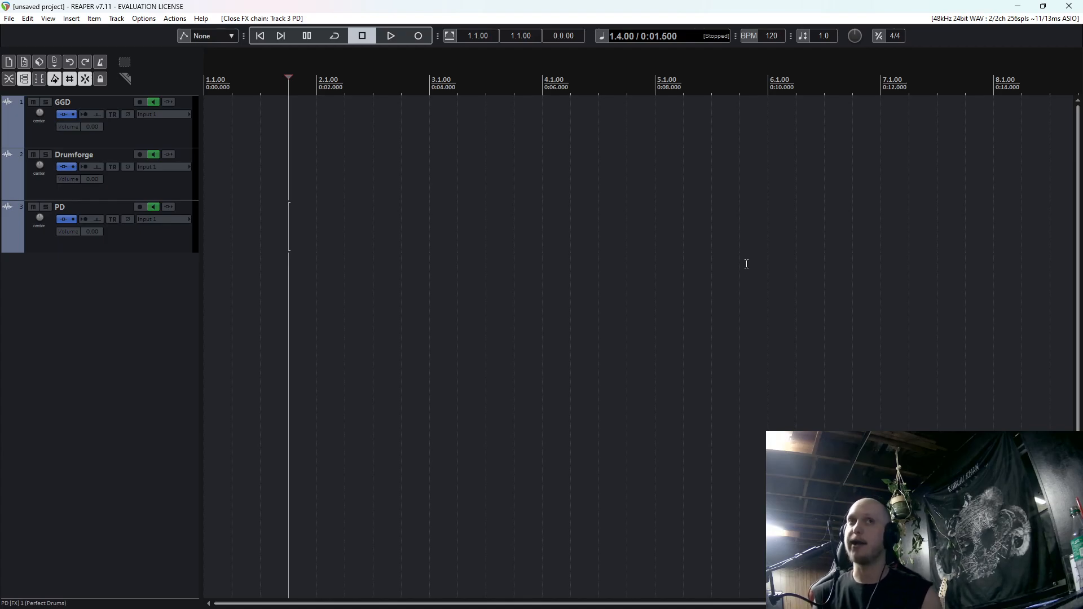
Open the FX chain of the GGD track to show its Kontakt instrument and reposition the window.
left_click(164, 226)
left_click(139, 134)
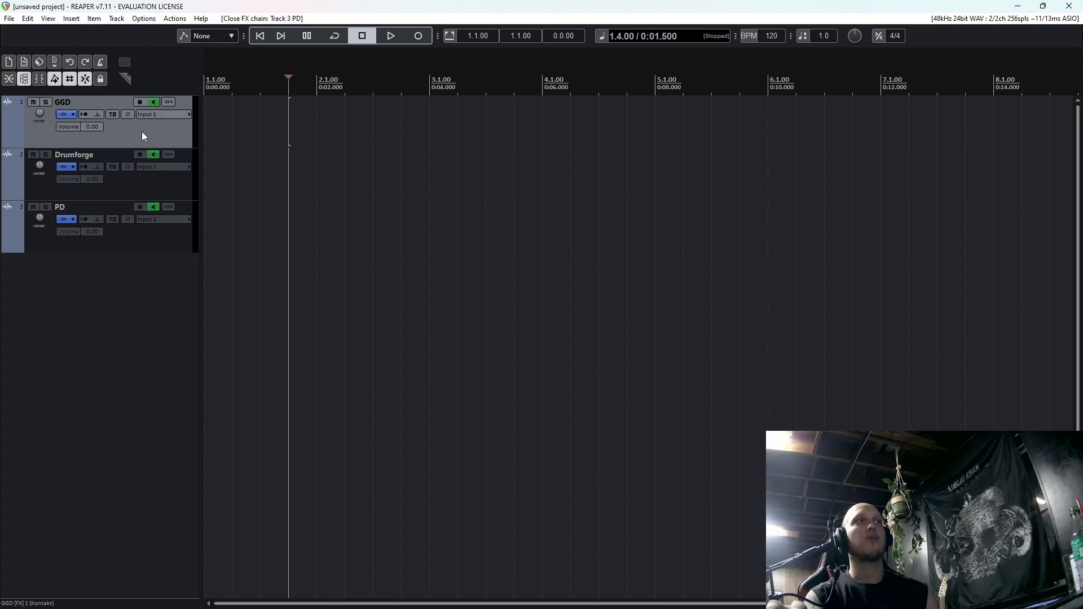
left_click(67, 115)
left_click_drag(581, 17, 556, 20)
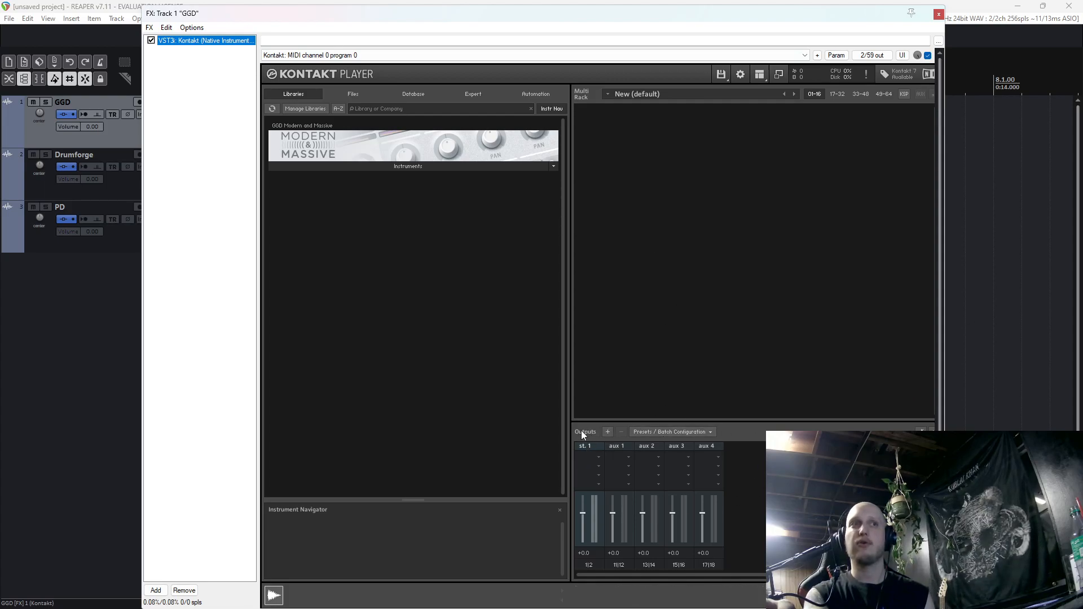
Create 10 Kontakt outputs with 2 channels each, with ascending assignment and the existing channels deleted first.
left_click(608, 430)
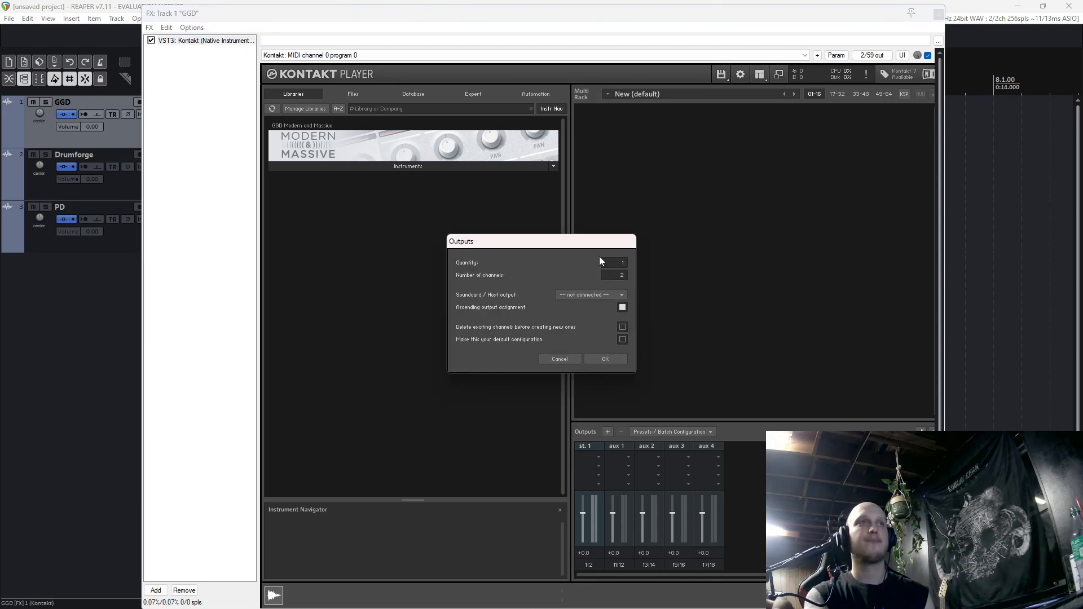
left_click_drag(621, 264, 619, 245)
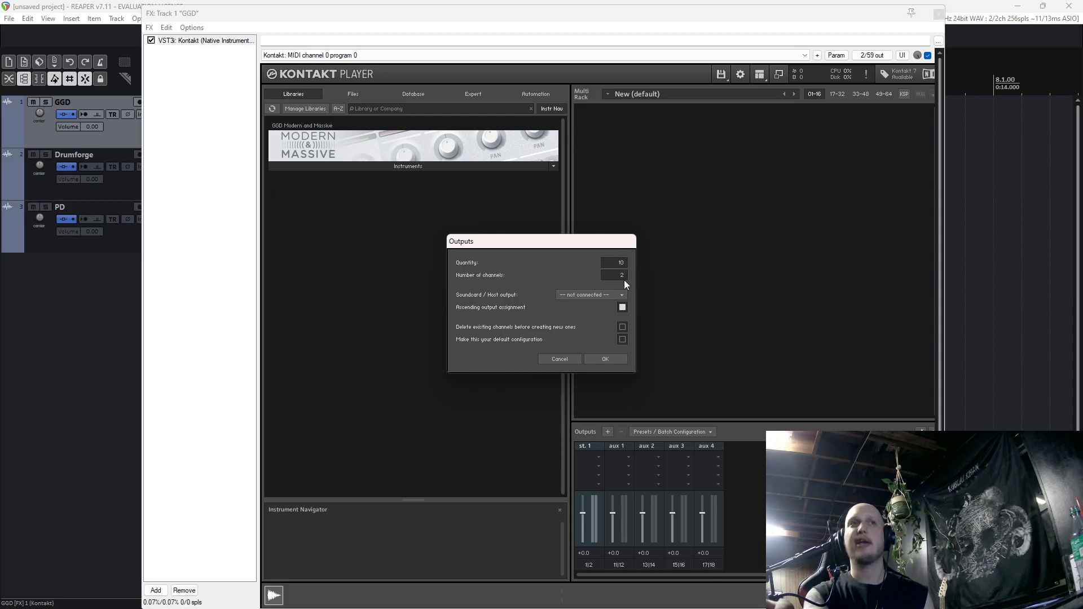
left_click_drag(622, 273, 619, 268)
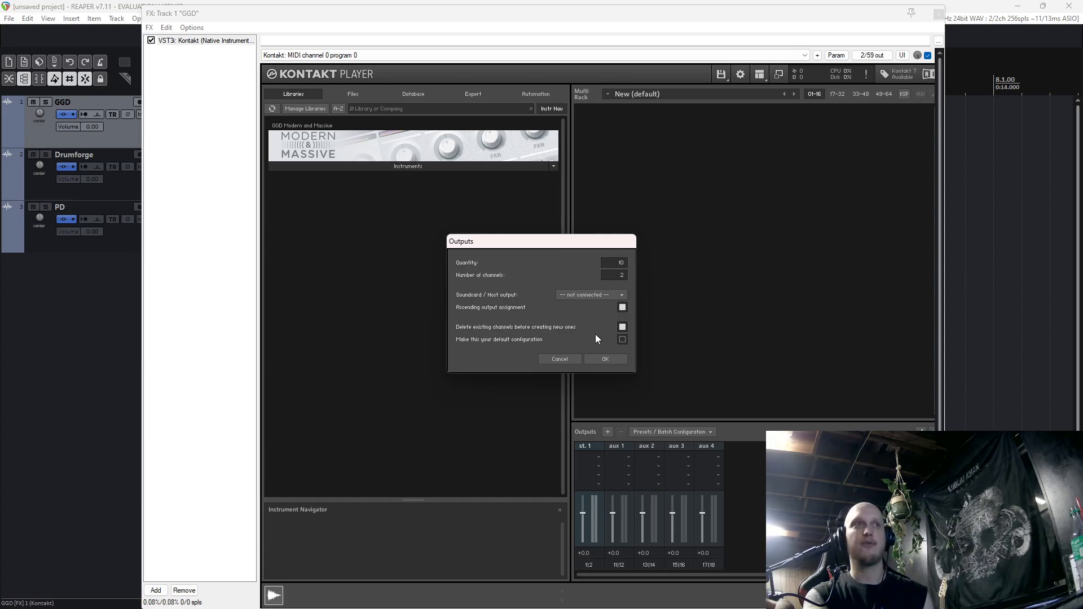
left_click(600, 360)
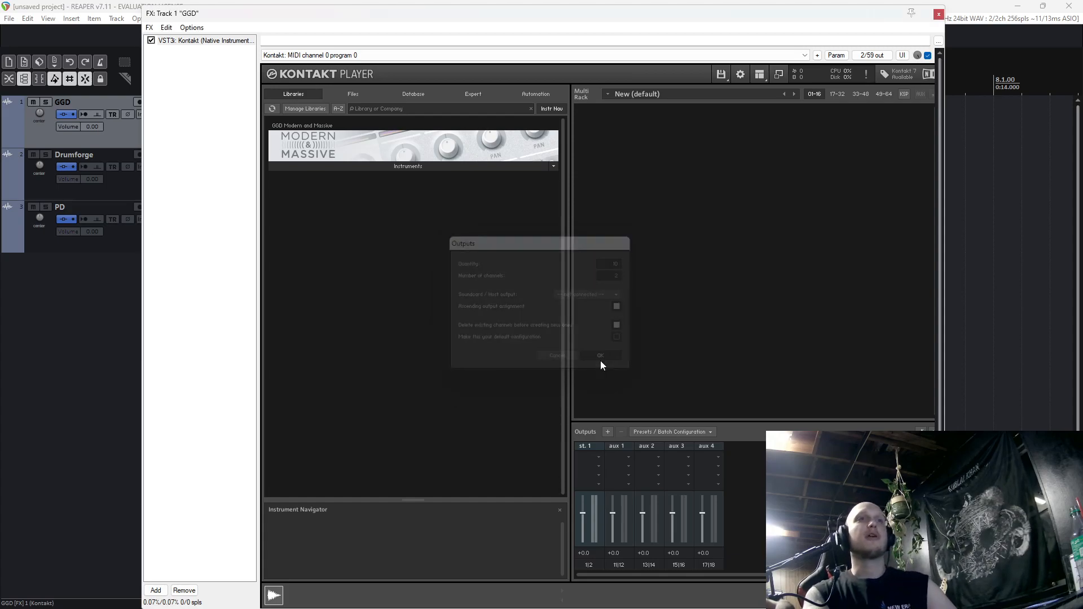
mouse_move(653, 574)
left_mouse_down()
mouse_move(779, 581)
mouse_move(641, 577)
left_mouse_up()
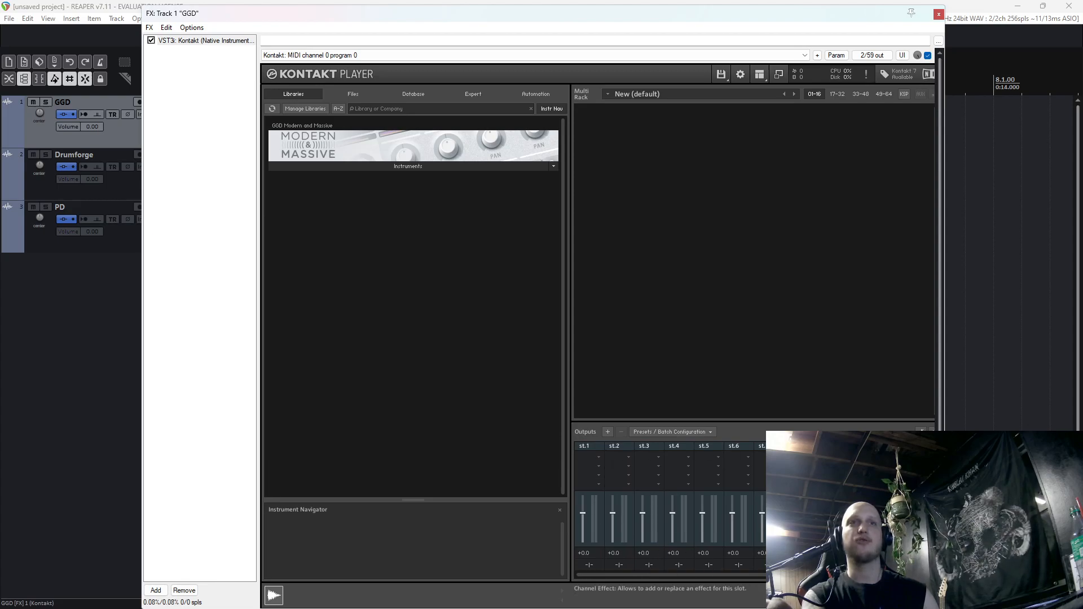
Expand the Modern and Massive library's instruments and rename the first three Kontakt outputs Kick, Snare and Rack.
left_click(401, 167)
mouse_move(362, 181)
left_mouse_down()
mouse_move(640, 196)
mouse_move(373, 181)
left_mouse_up()
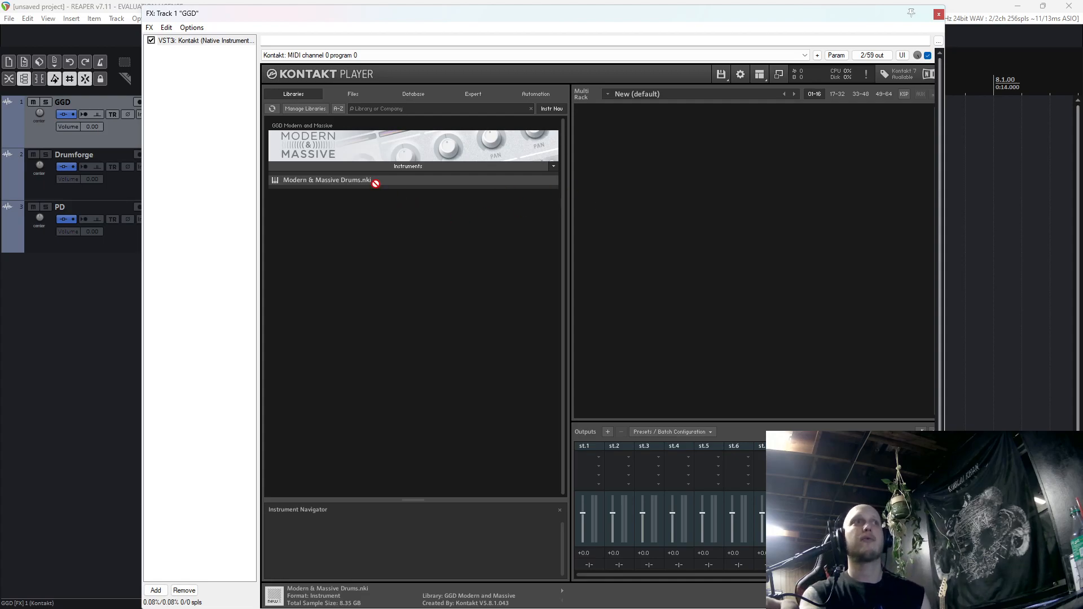
left_click(591, 442)
key("BackSpace")
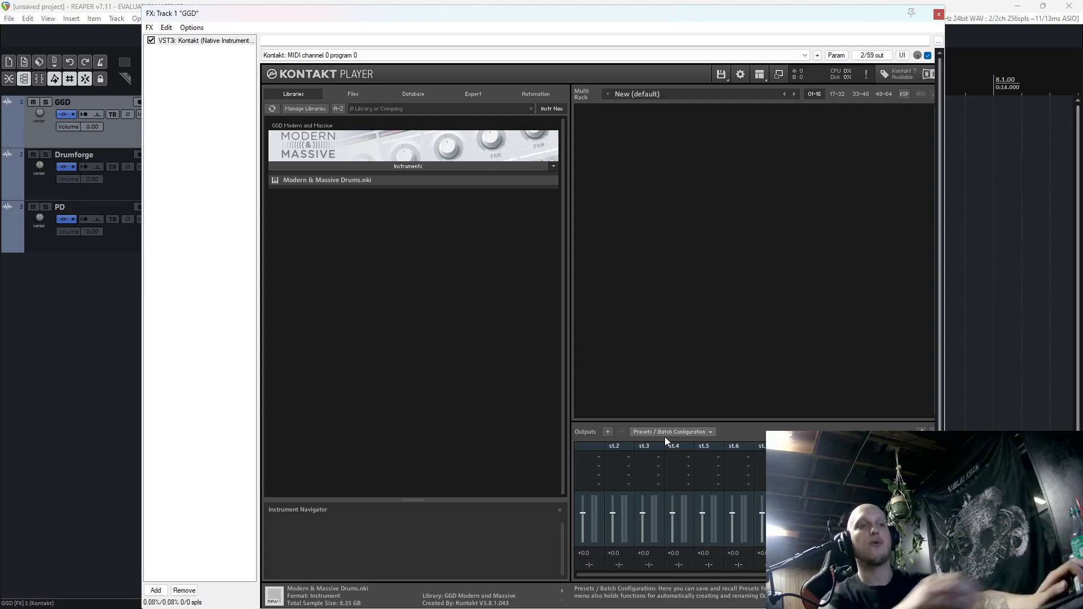
type("Kick")
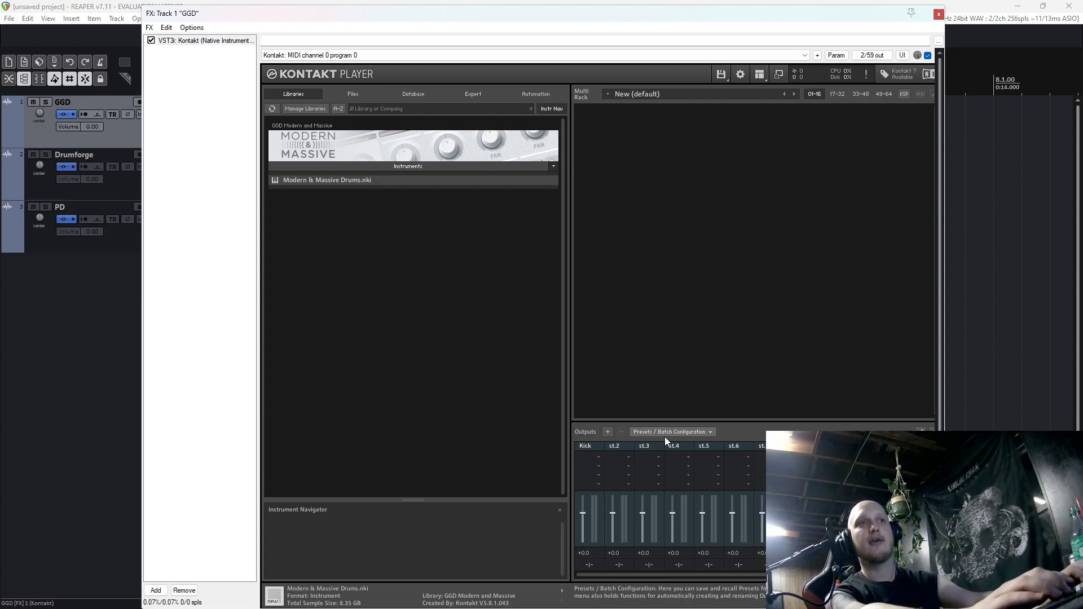
double_click(622, 446)
type("Snare")
double_click(648, 444)
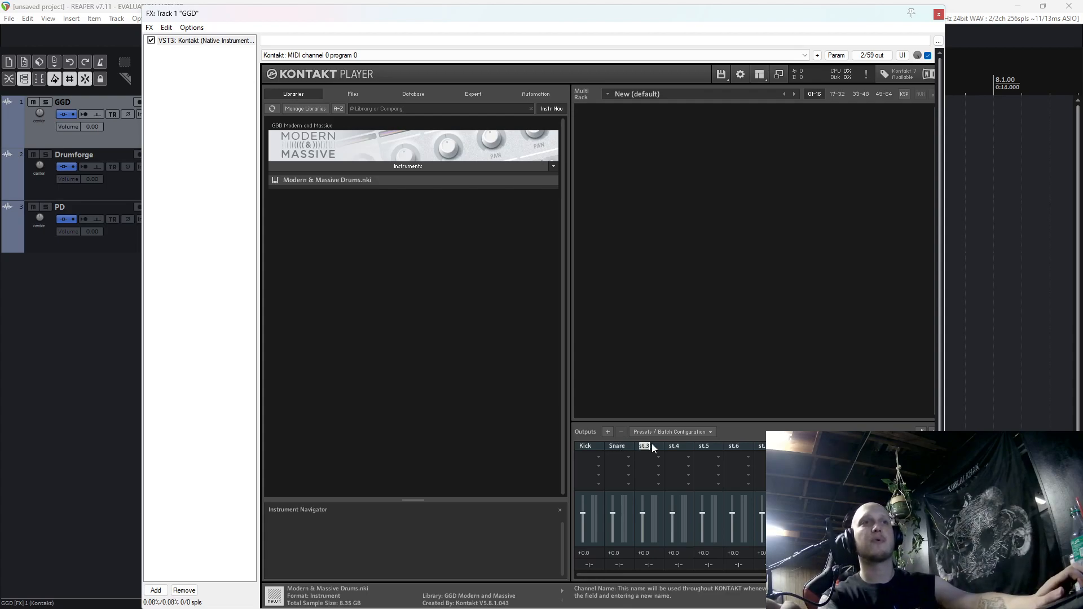
type("Rack")
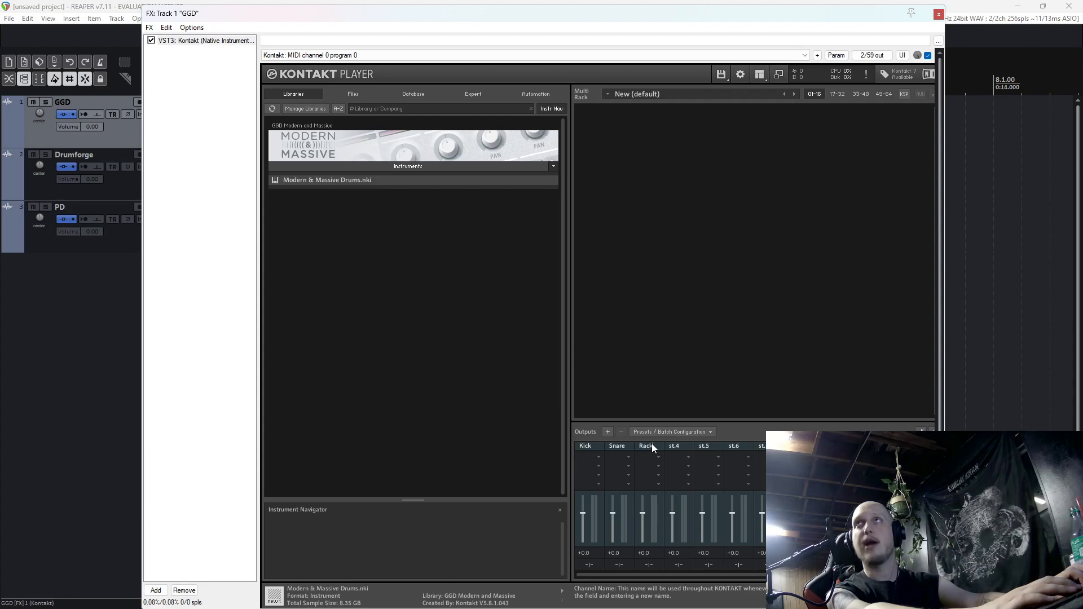
Rename the following Kontakt outputs Floor, Floor 2, HH, RIDE, OH and ROOM.
double_click(677, 446)
type("Floor 2")
key("Return")
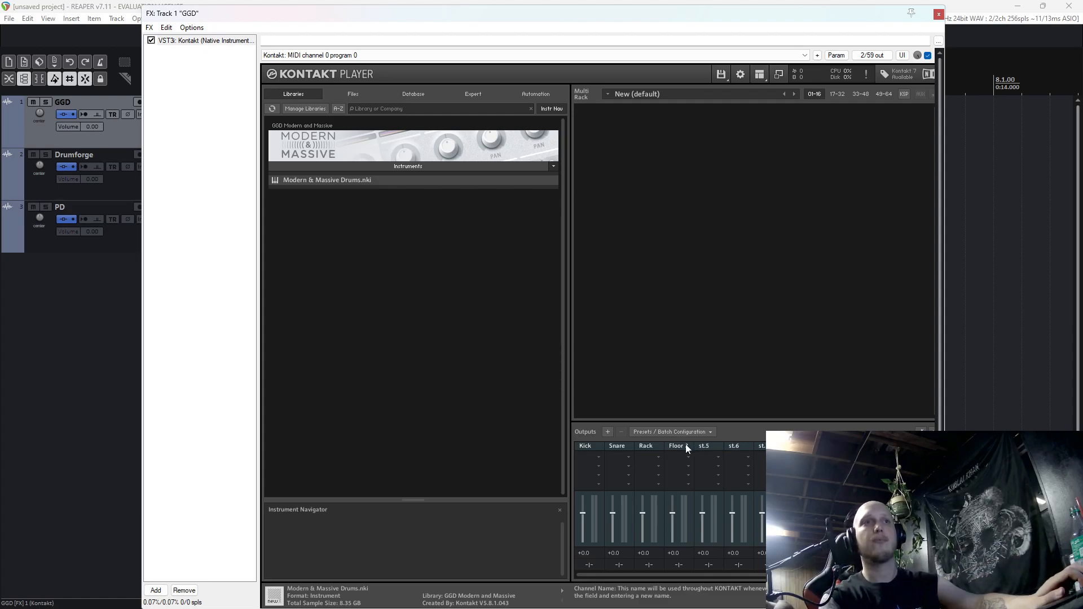
type("Floor 2")
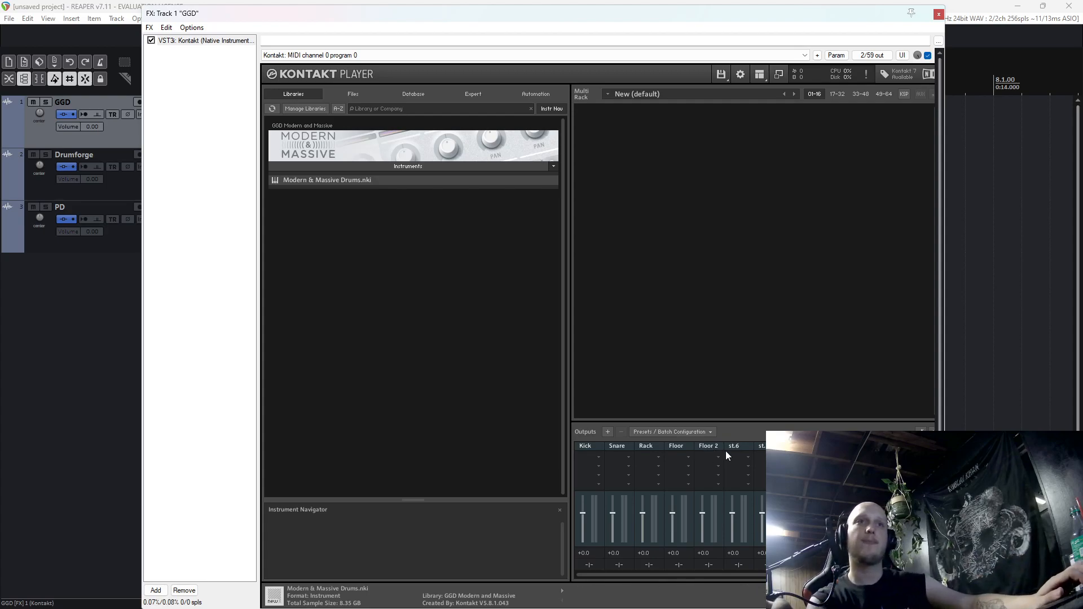
double_click(733, 446)
type("HH")
key("Return")
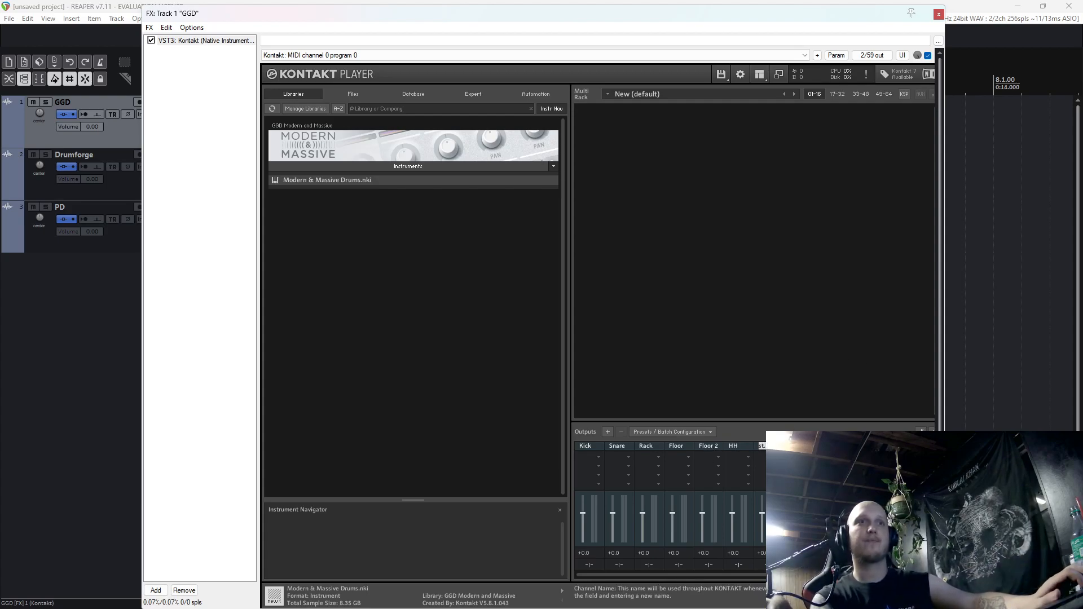
type("RID")
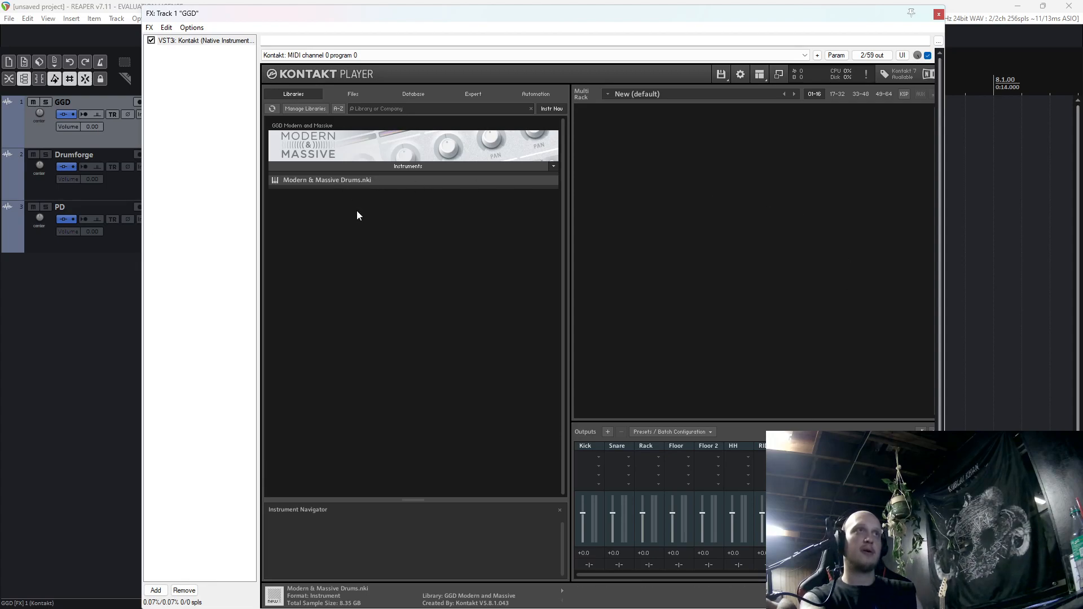
Save the Kontakt multi as "Blank Template for drums.nkm" in the God Talk folder.
left_click(722, 75)
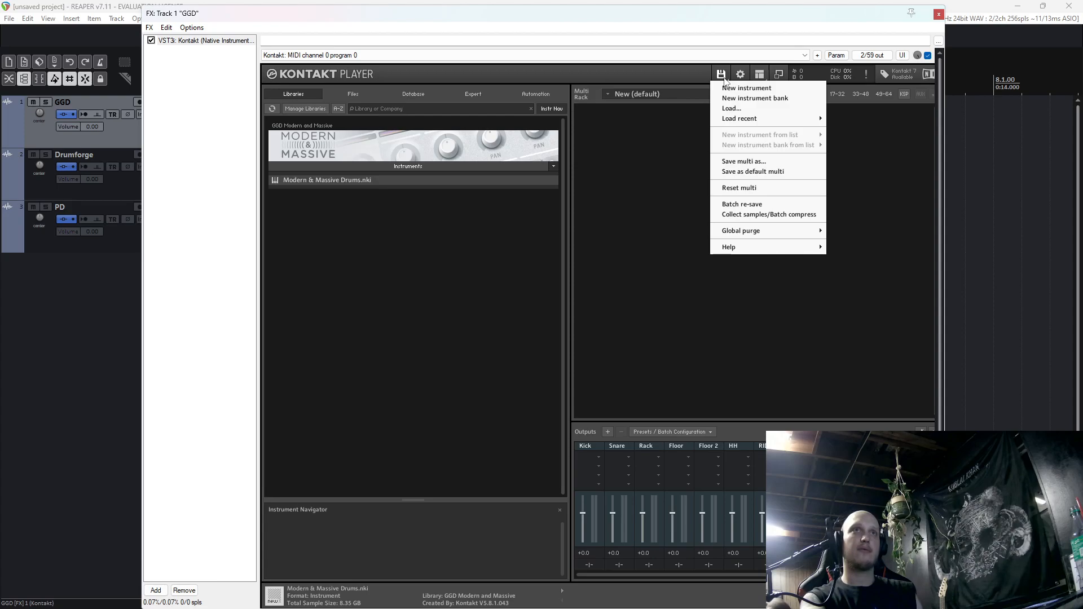
left_click(750, 163)
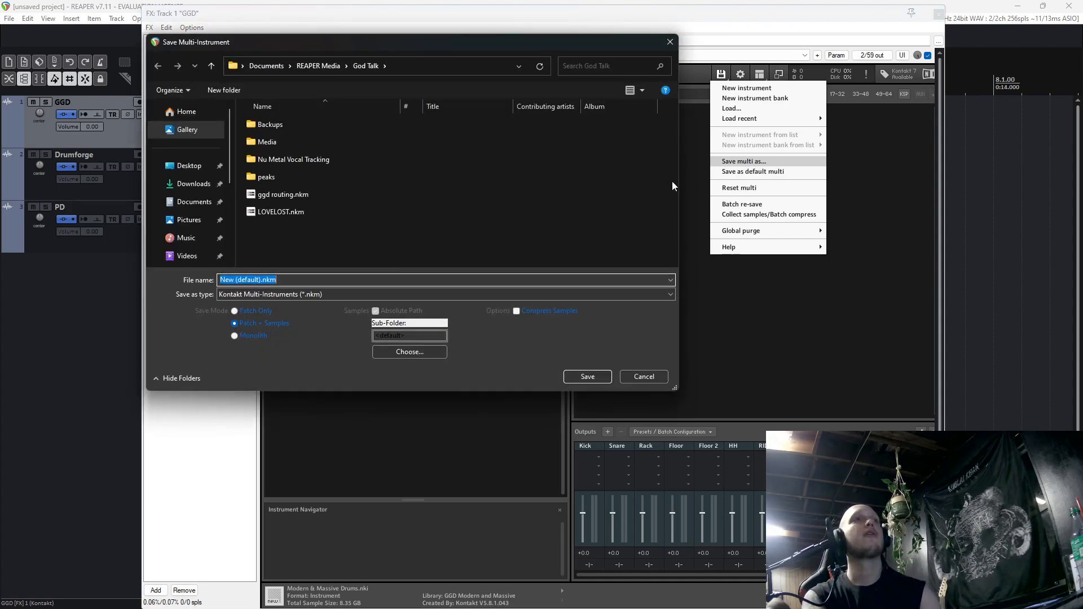
left_click(263, 280)
key("BackSpace")
key("BackSpace")
key("BackSpace")
key("BackSpace")
key("BackSpace")
key("BackSpace")
key("BackSpace")
key("BackSpace")
key("BackSpace")
key("BackSpace")
key("BackSpace")
key("BackSpace")
key("BackSpace")
key("BackSpace")
type(".")
type("Blank Template")
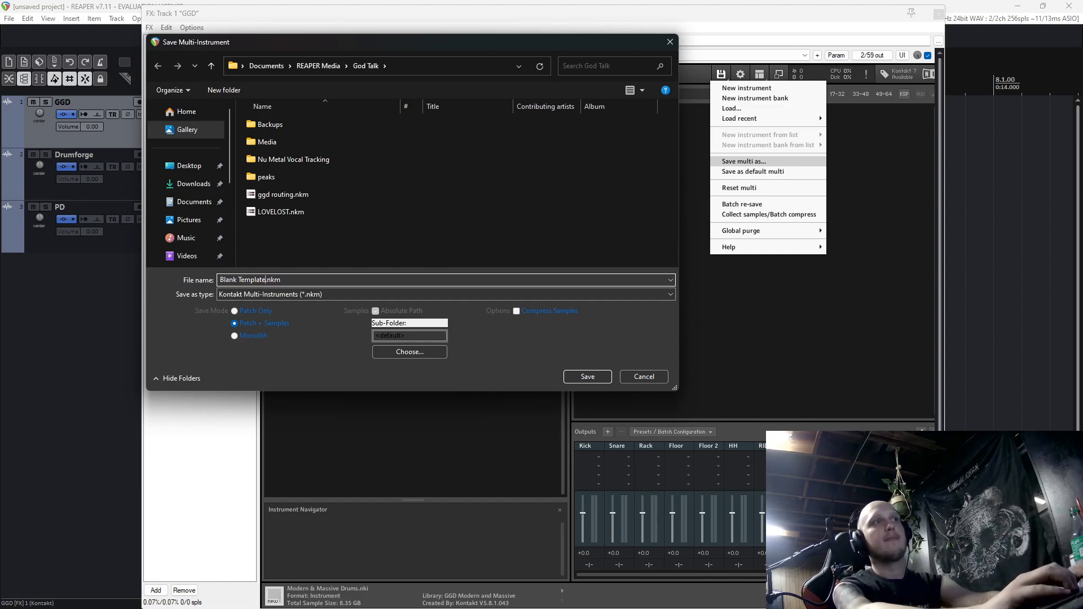
type(" for drums")
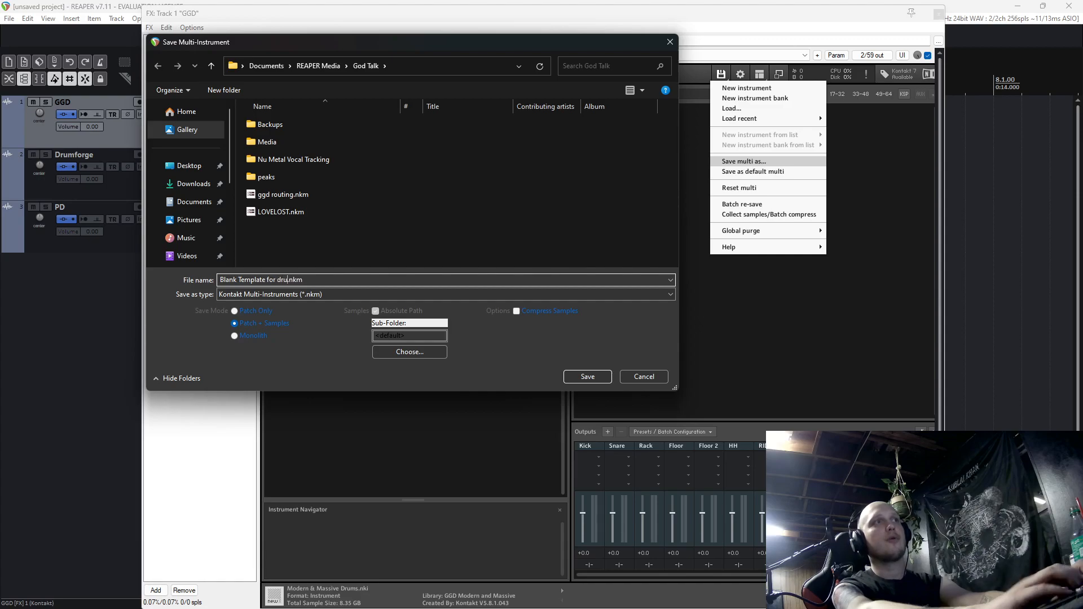
key("Return")
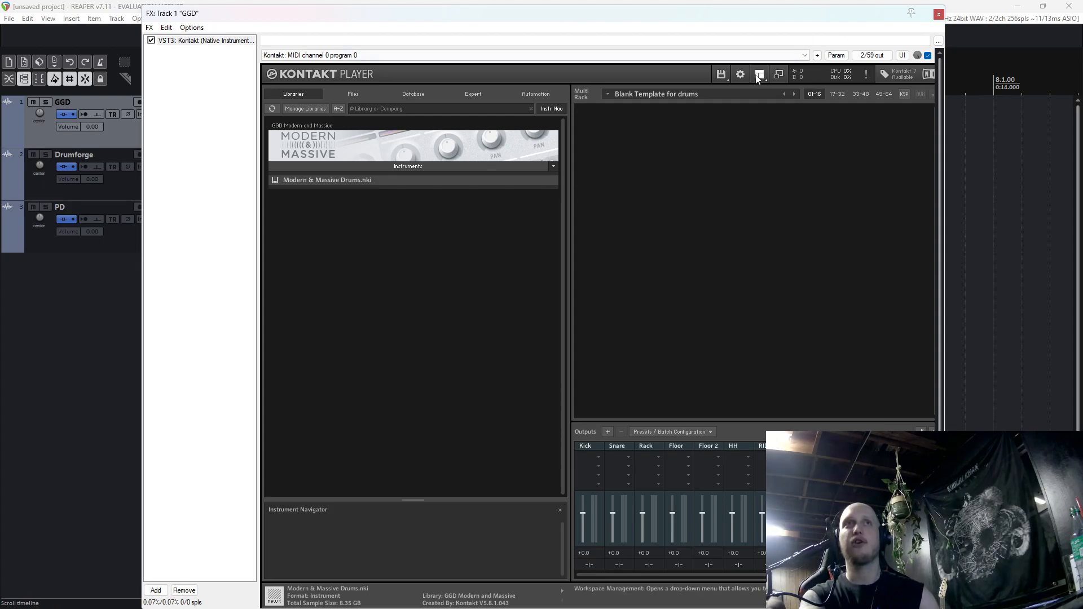
Check Kontakt's recently used files for the saved drum template without loading anything.
left_click(720, 74)
mouse_move(758, 124)
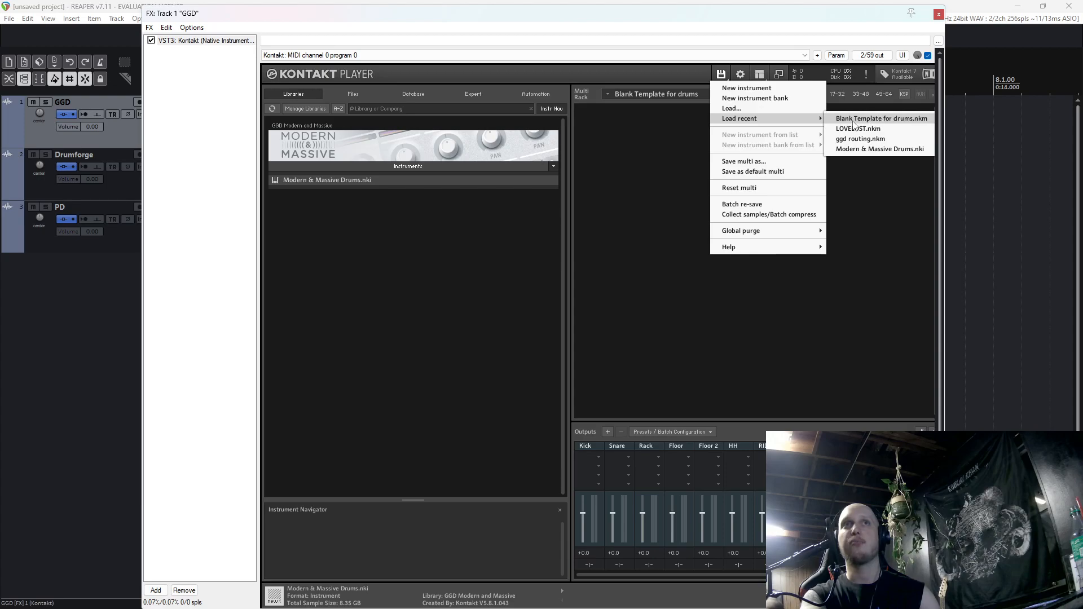
left_click(773, 401)
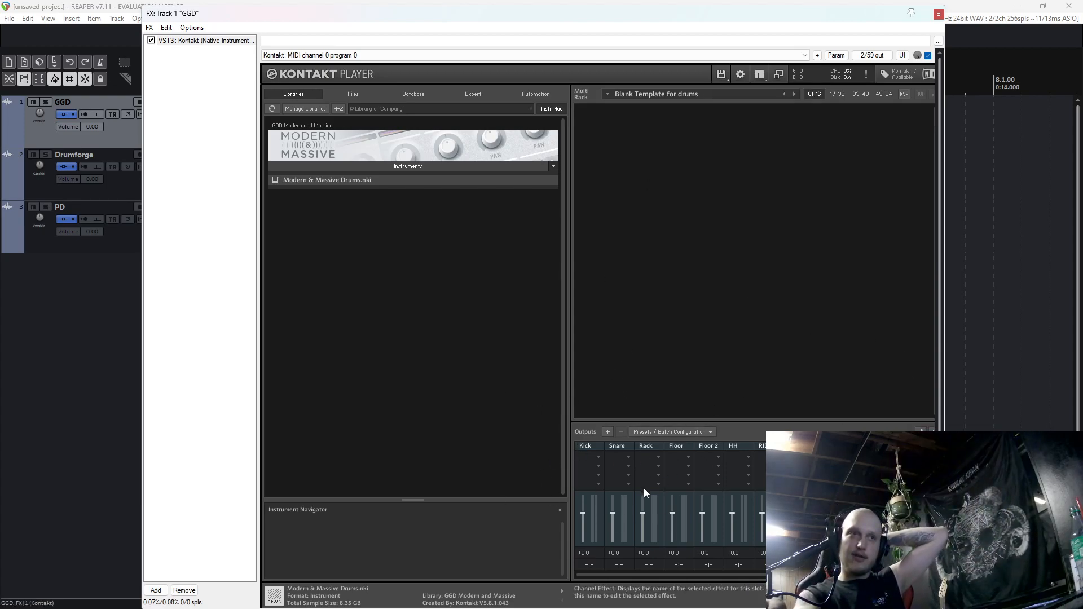
Remove the Kontakt instance from the GGD track and add a fresh Kontakt instance in its place.
left_click_drag(344, 184, 417, 206)
left_click(207, 67)
key("Delete")
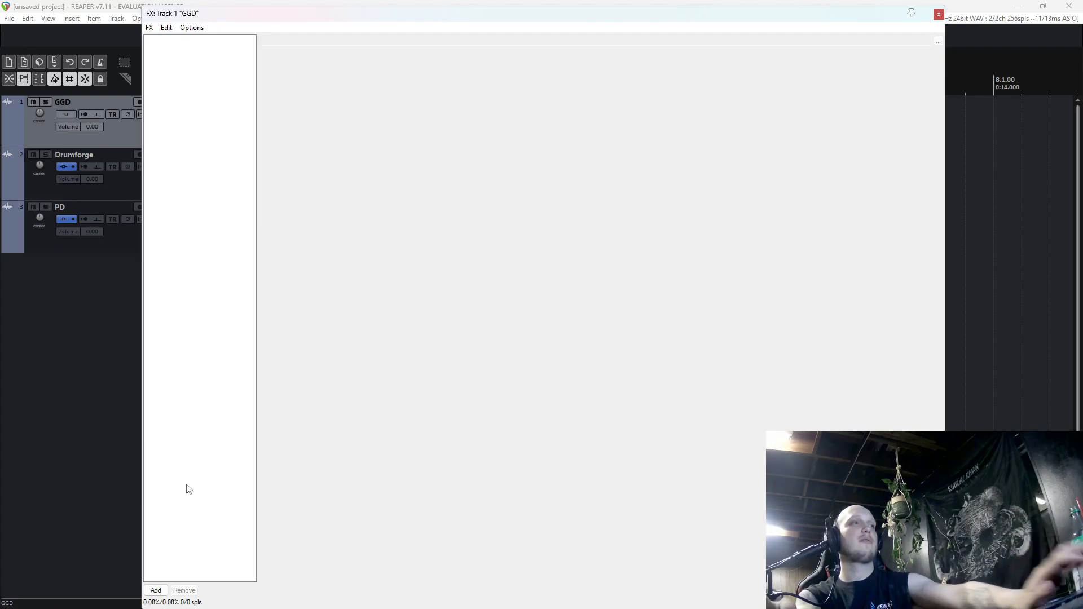
left_click(156, 590)
double_click(432, 188)
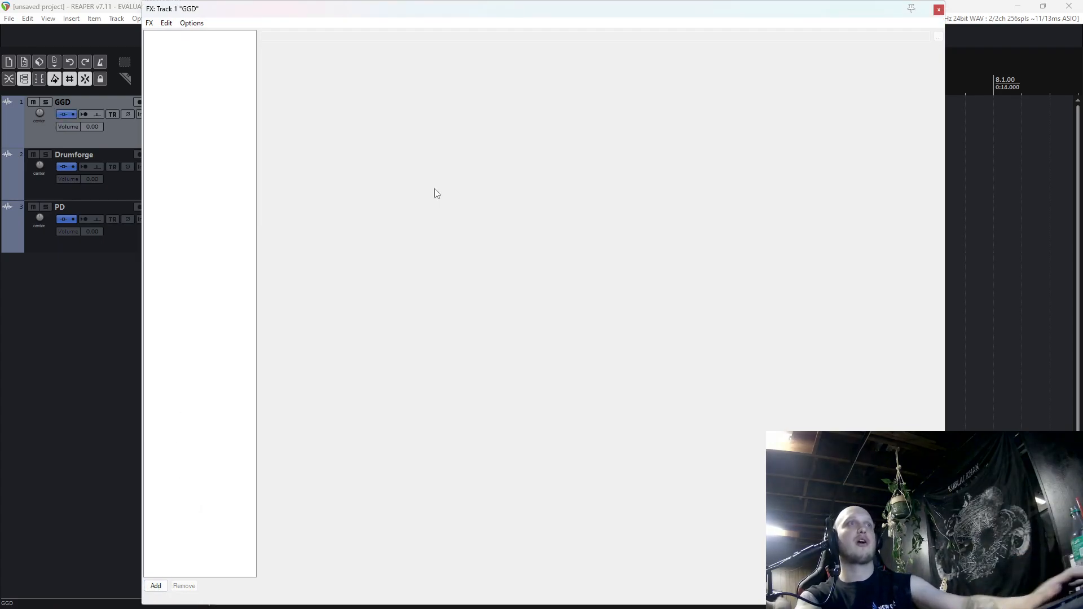
Load the recent multi "Blank Template for drums.nkm" into the new Kontakt instance.
left_click(721, 70)
mouse_move(776, 118)
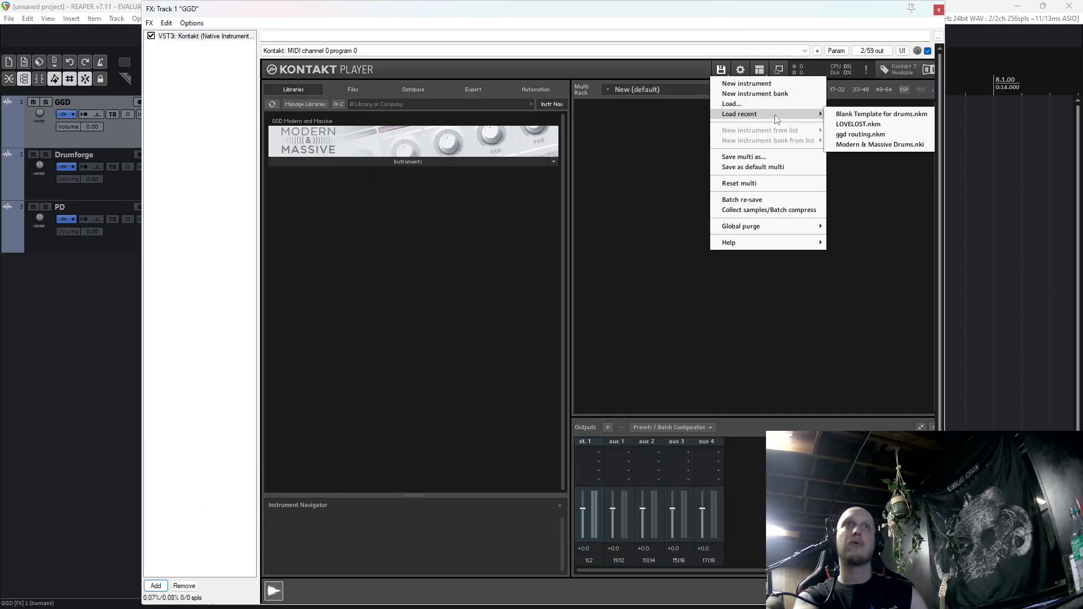
left_click(851, 113)
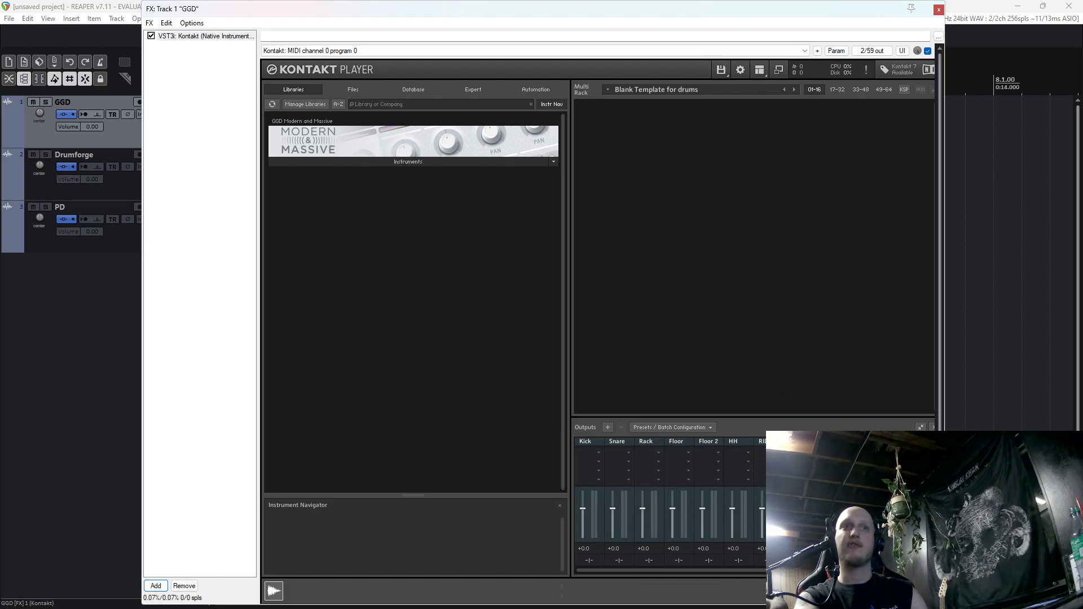
Load Modern & Massive Drums.nki into the multi rack and move the FX window so the output section is reachable.
left_click(420, 161)
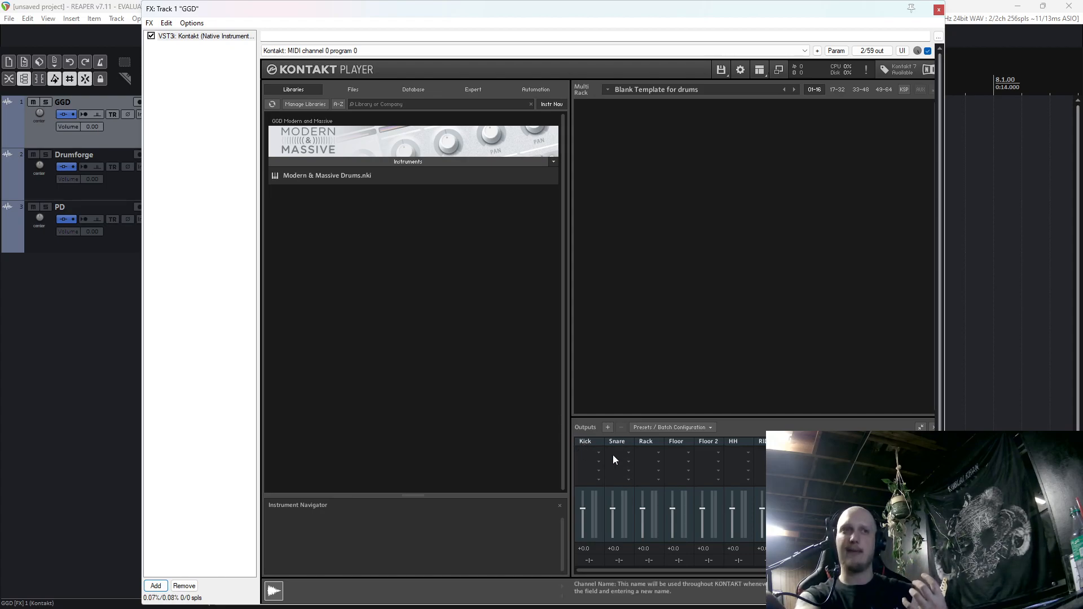
left_click_drag(336, 176, 625, 225)
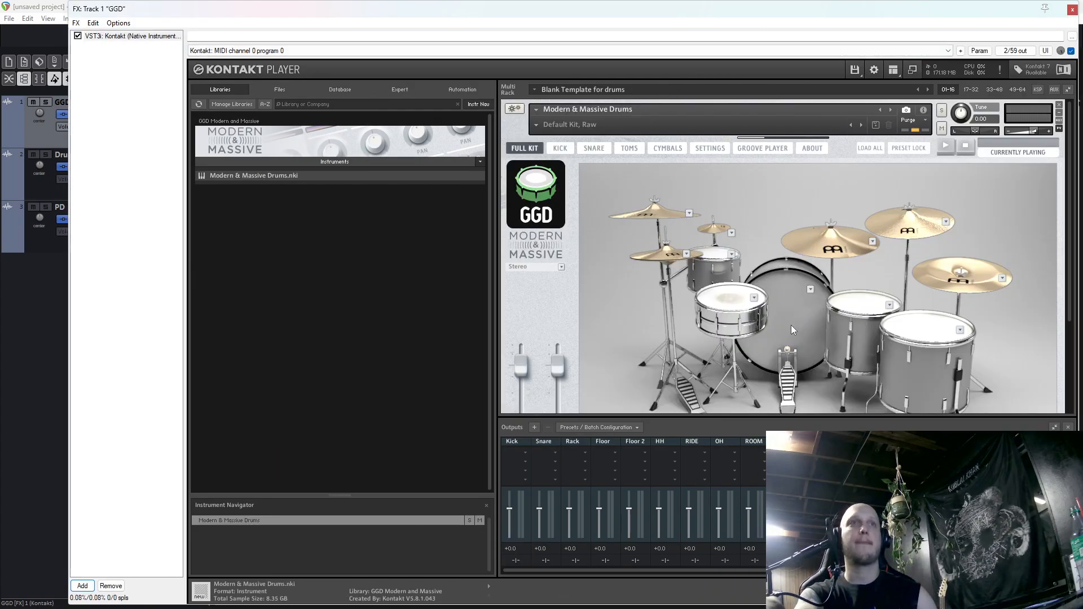
left_click_drag(595, 8, 723, 56)
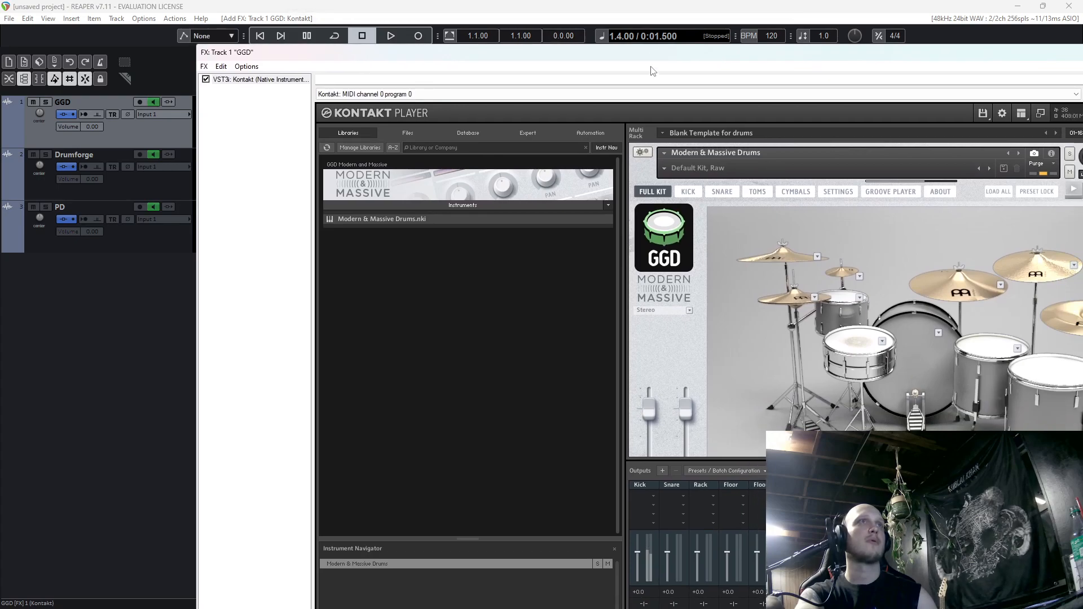
left_click_drag(655, 54, 694, 54)
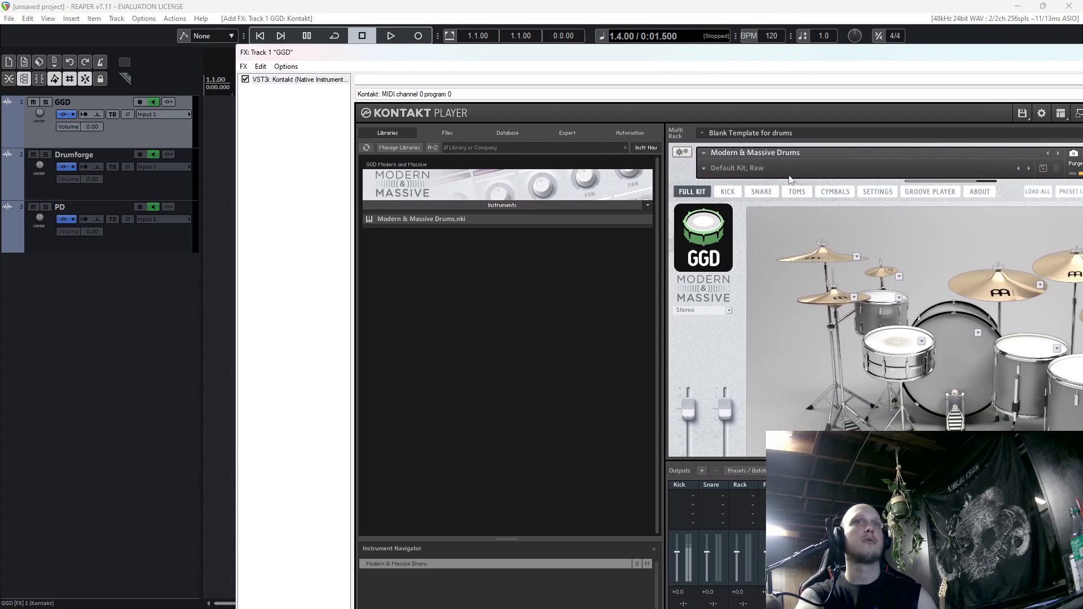
left_click_drag(760, 52, 681, 40)
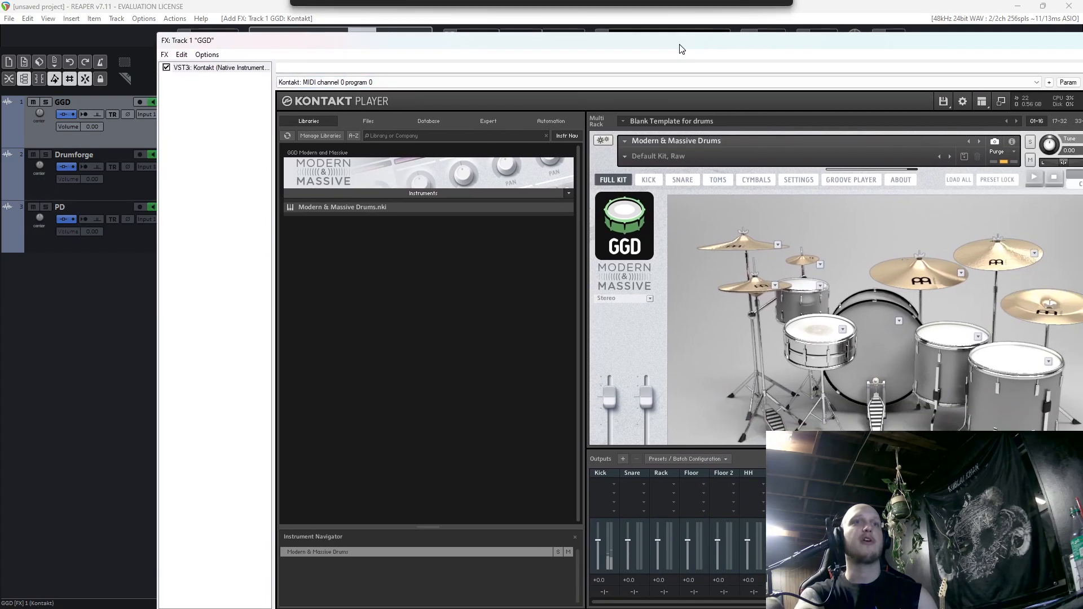
Assign the Kick output's channels 01 and 02 to the physical outputs Kt. st. 1 [1] and Kt. st. 1 [2].
left_click(610, 593)
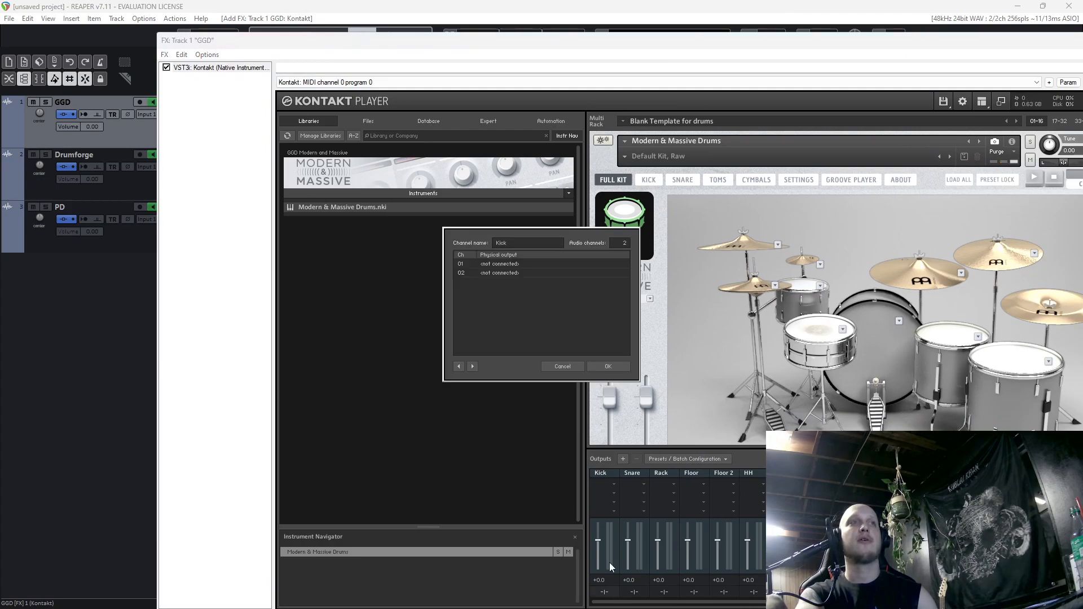
left_click(533, 264)
left_click(549, 238)
left_click(534, 273)
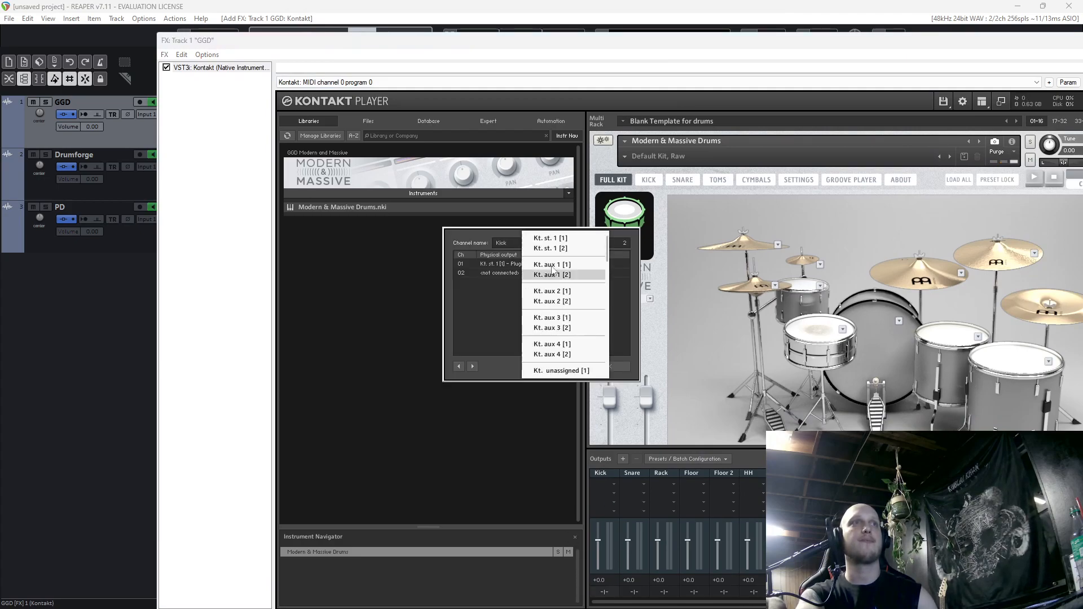
left_click(574, 248)
left_click(607, 362)
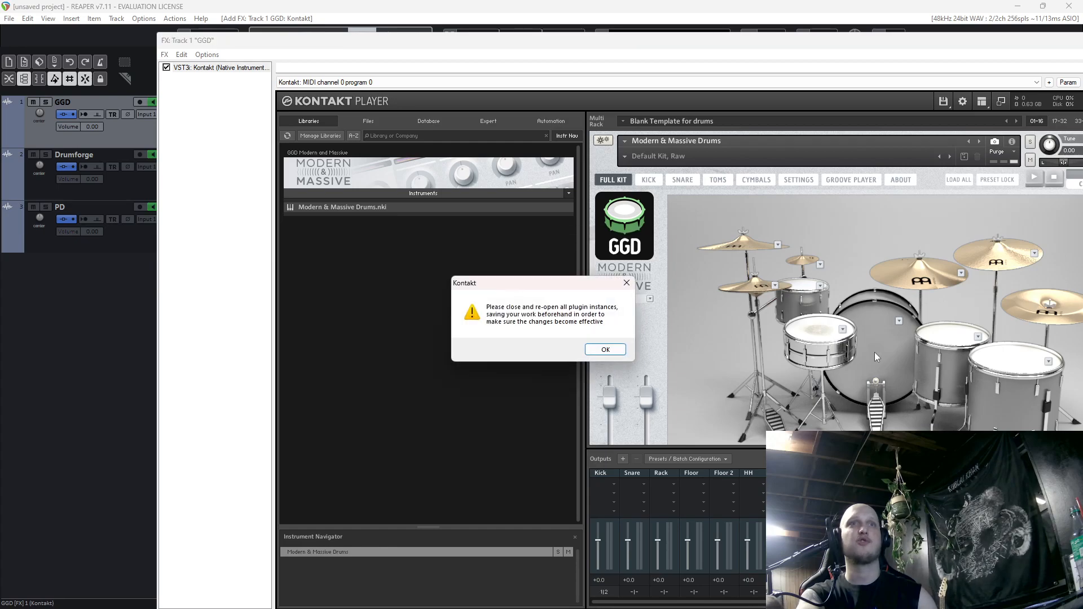
Dismiss the notice about re-opening plugin instances and audition the kick drum in the Modern & Massive kit.
left_click(605, 349)
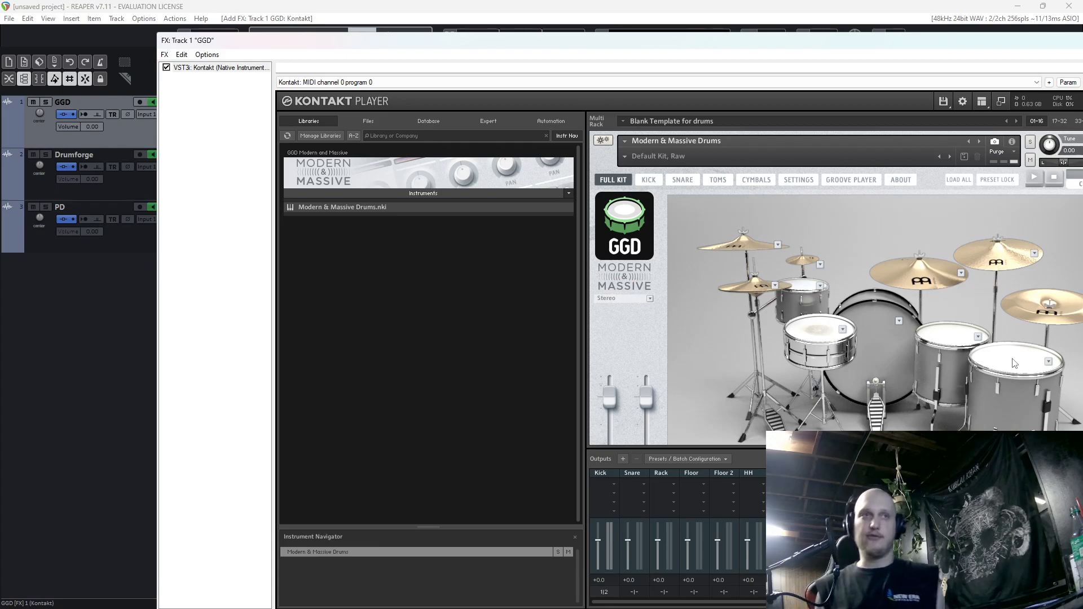
scroll(979, 284, "down", 1)
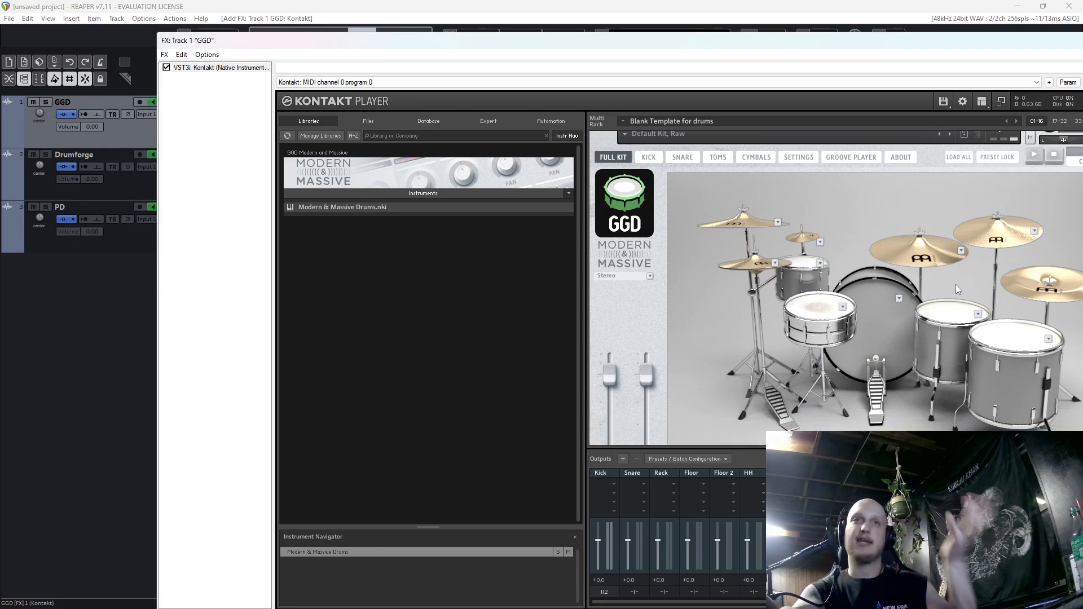
left_click(888, 324)
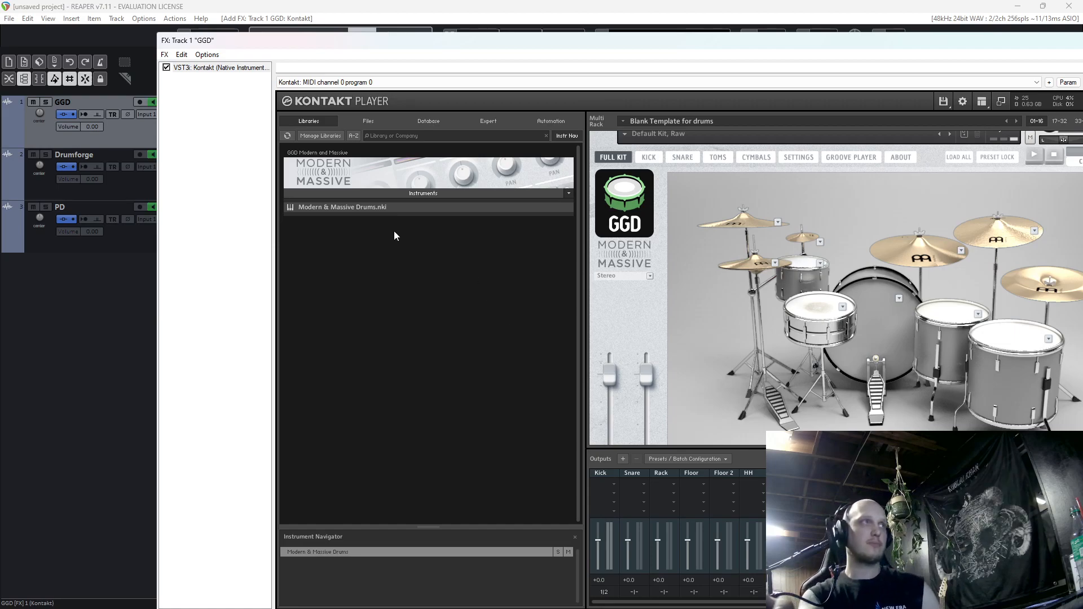
Swap the snare for the Gretsch Bell Brass High Tuned 14x6.5" and the kick for the Yamaha Recording Custom Birch 26x14".
scroll(950, 249, "down", 1)
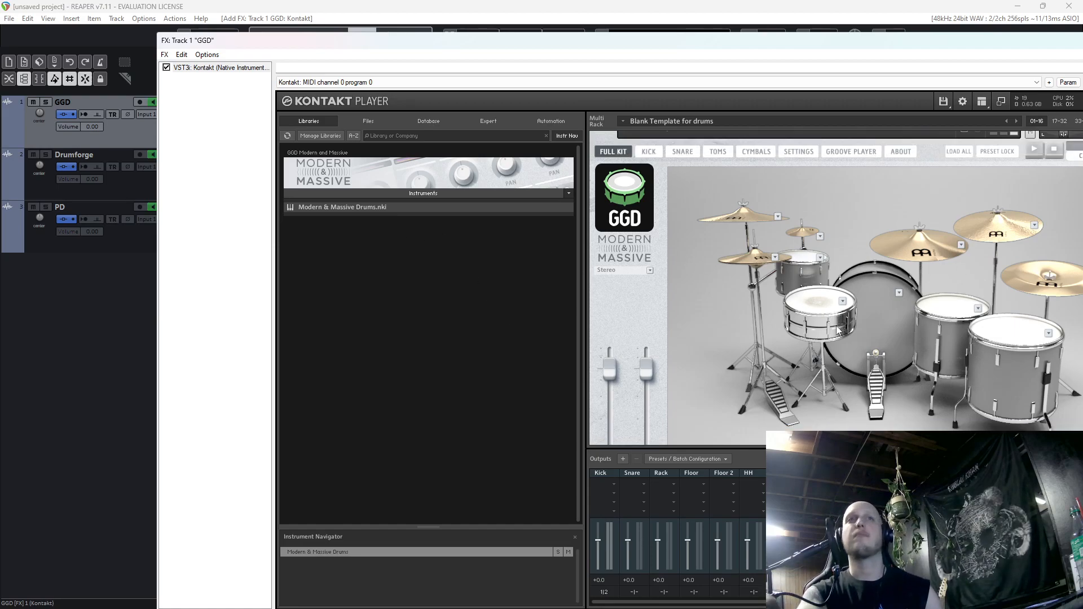
left_click(843, 302)
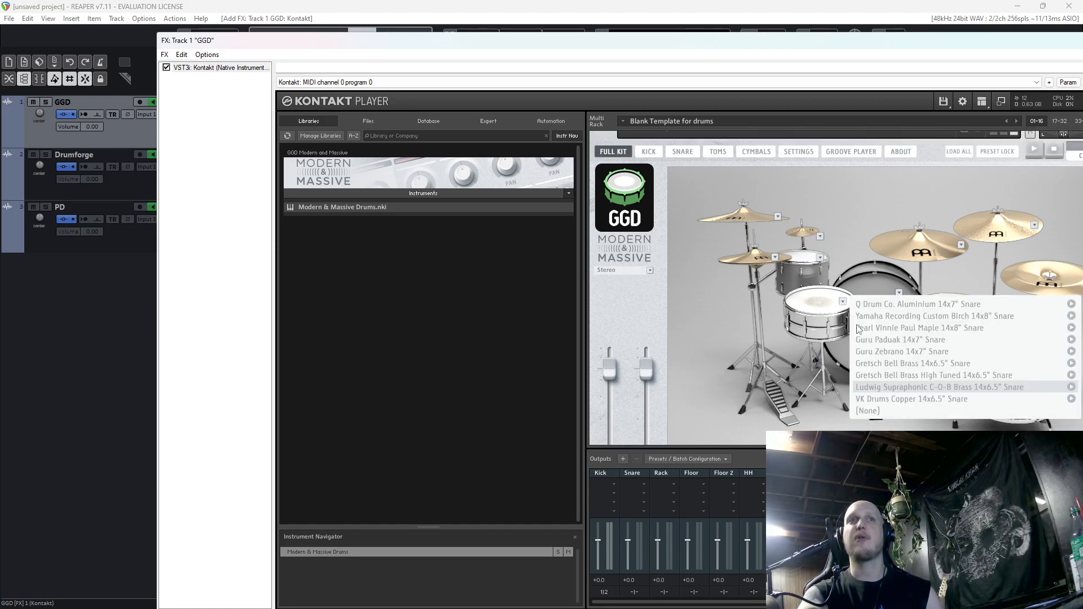
left_click(889, 374)
left_click(899, 292)
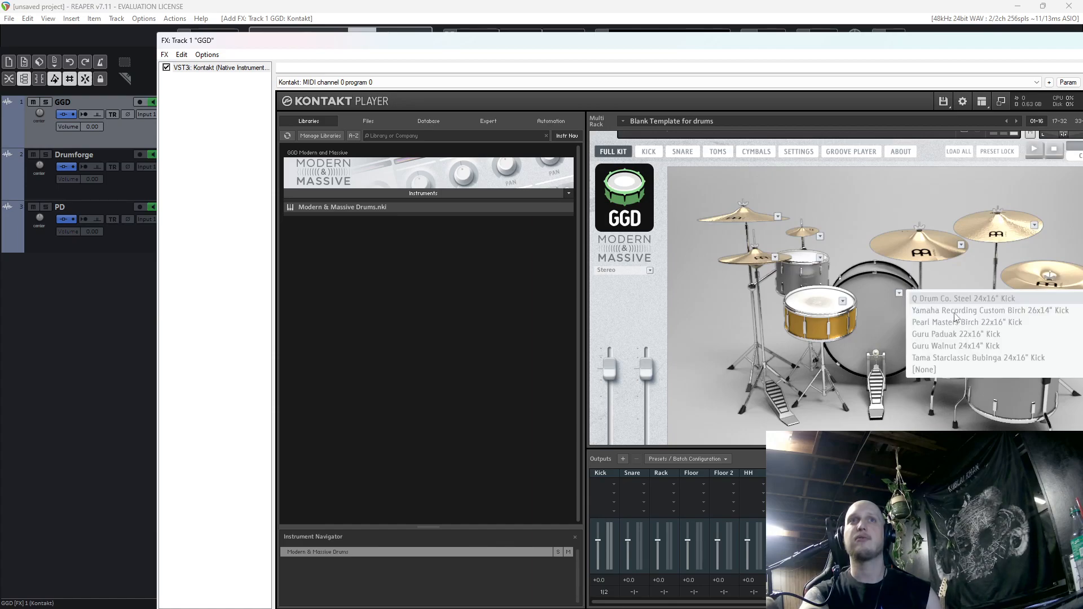
left_click(866, 336)
Swap the first floor tom for a brown-finished drum and remove the second floor tom from the kit.
left_click(978, 309)
left_click(932, 316)
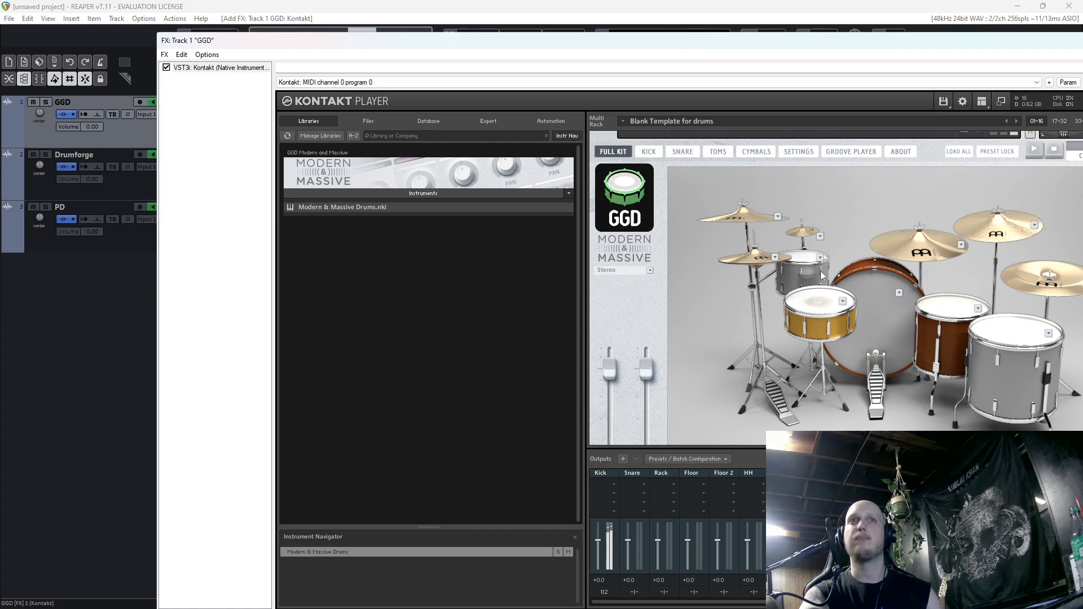
left_click(1049, 334)
left_click(849, 361)
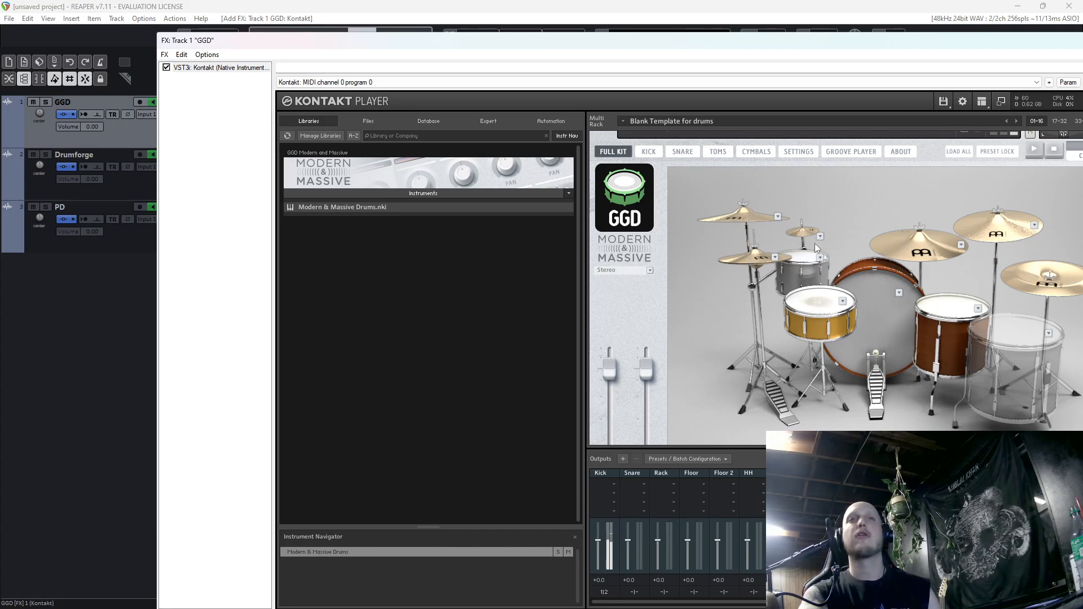
scroll(841, 249, "down", 3)
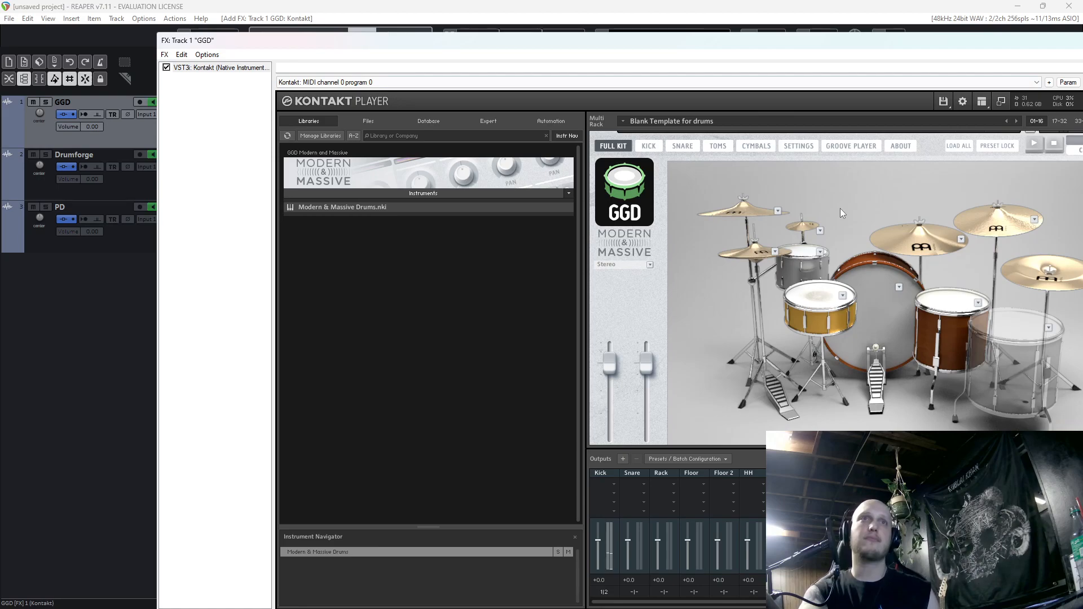
scroll(829, 232, "up", 3)
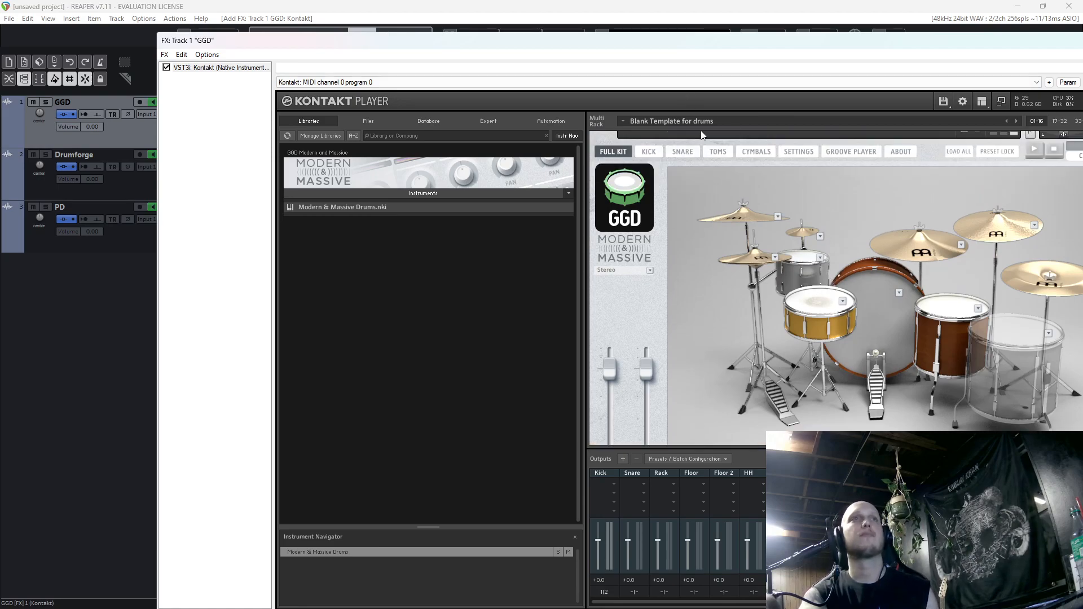
Route the kick's OH LDC and OH SDC mic channels to the OH output in the kick mixer.
left_click(649, 152)
left_click(614, 148)
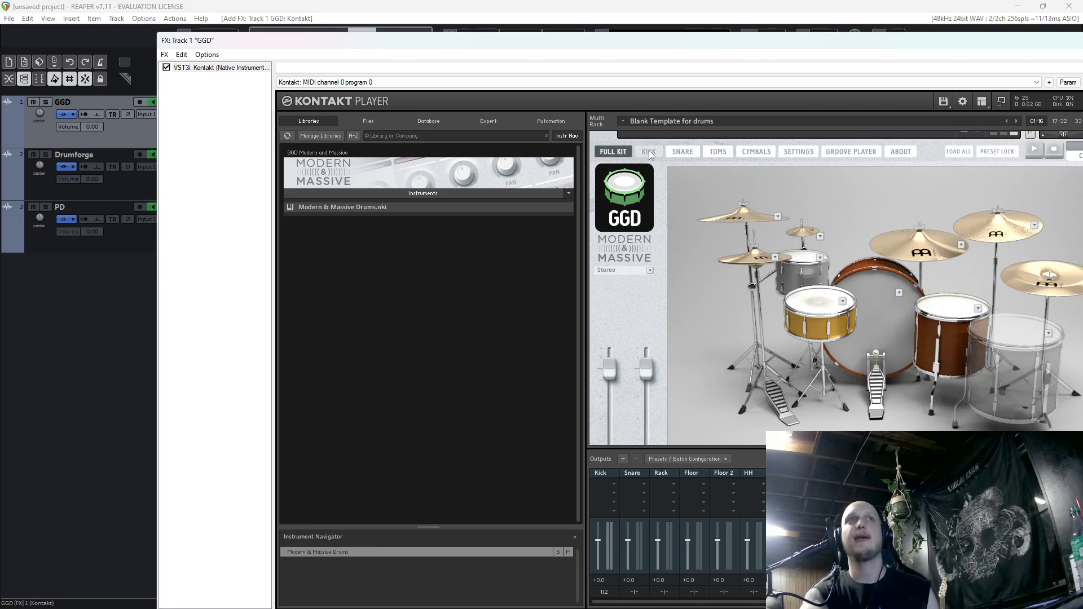
left_click(650, 151)
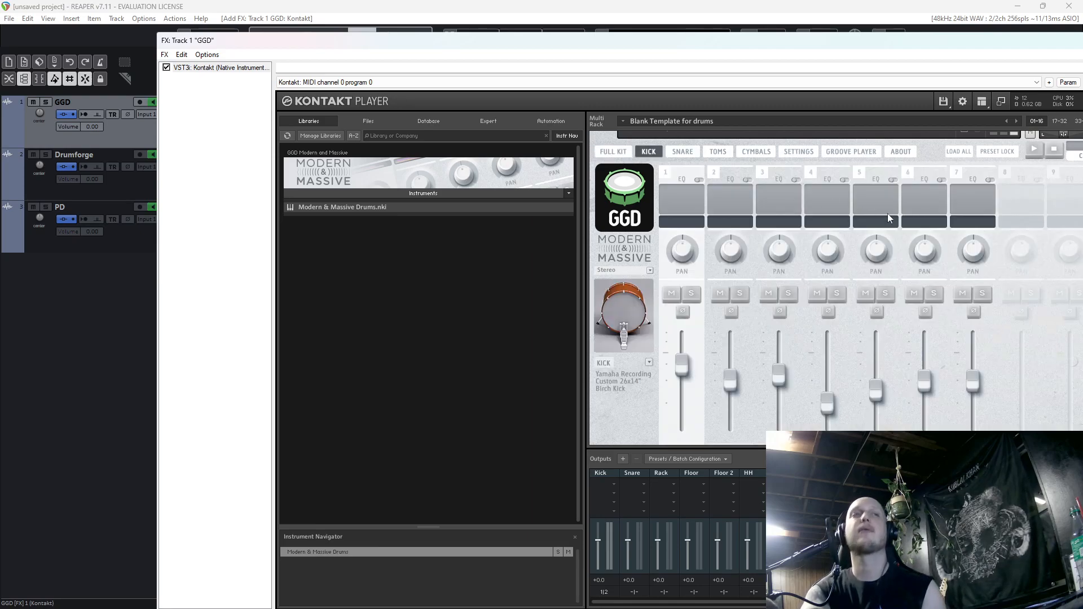
scroll(888, 216, "down", 3)
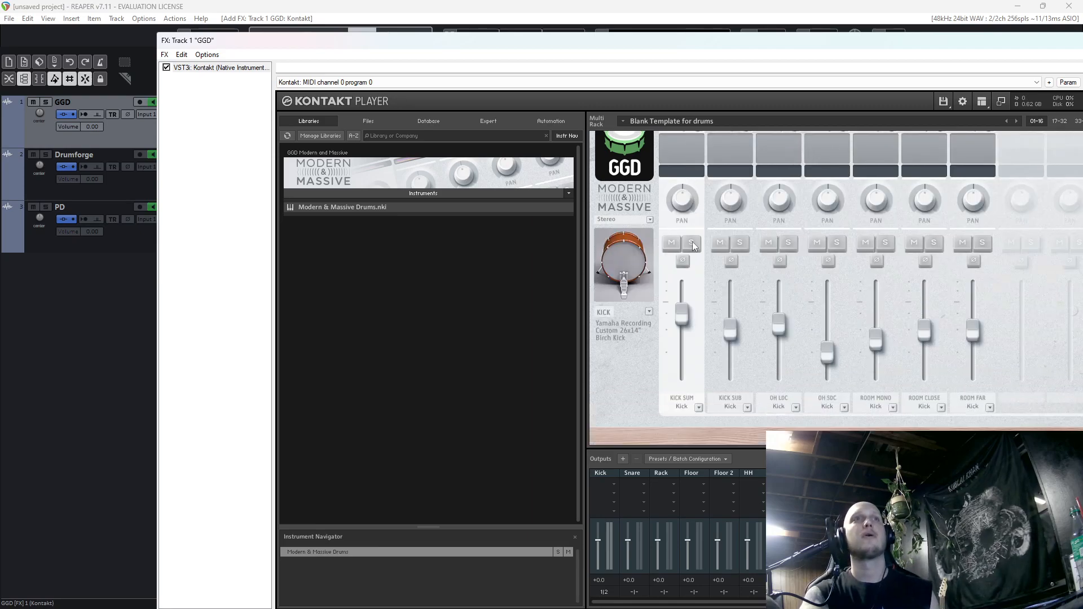
scroll(742, 331, "down", 1)
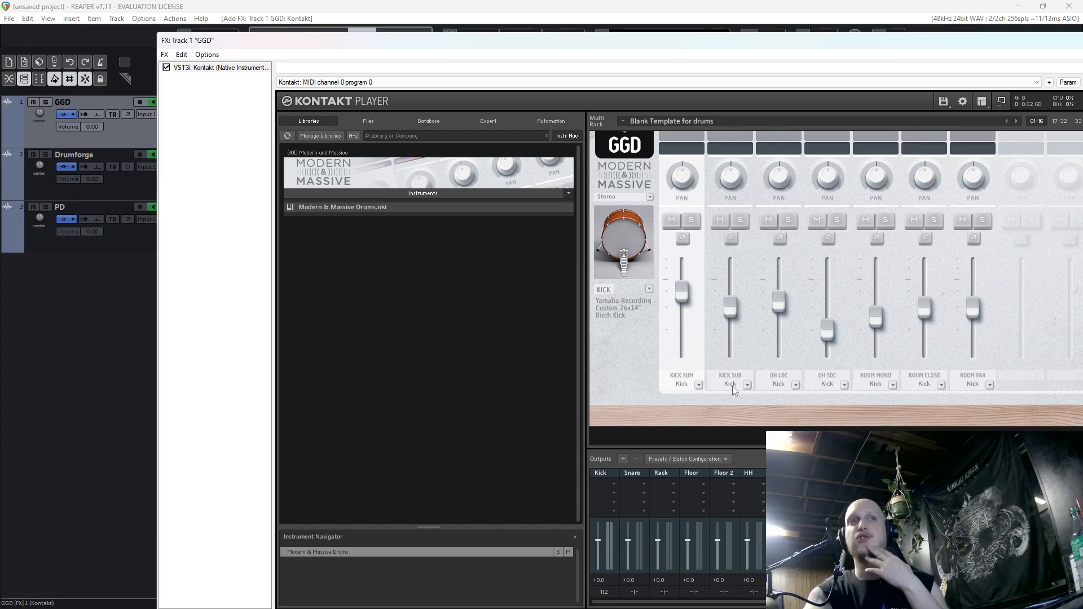
left_click(794, 386)
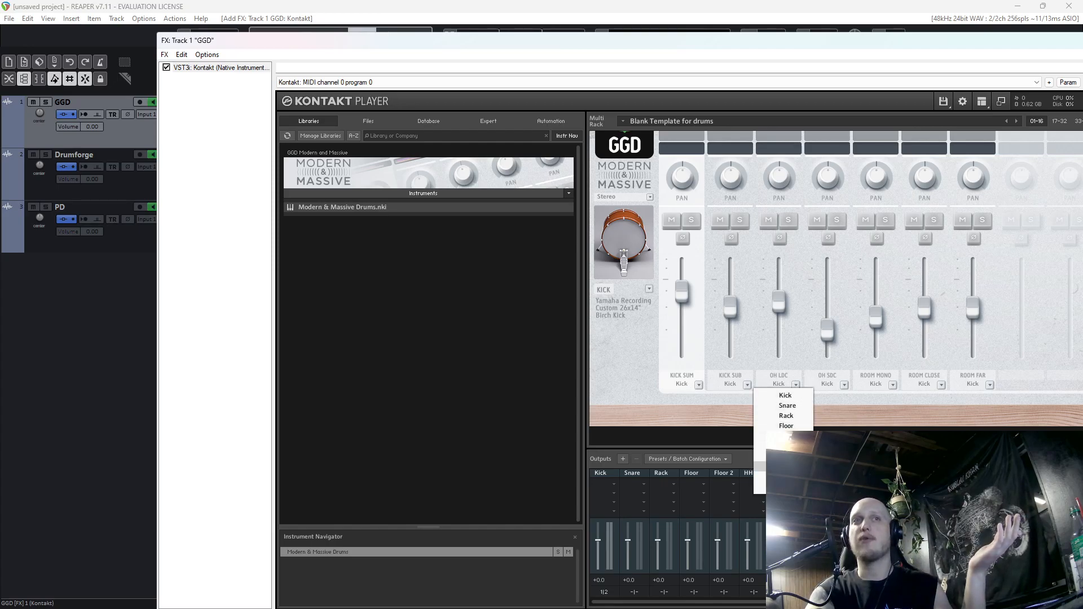
left_click(786, 456)
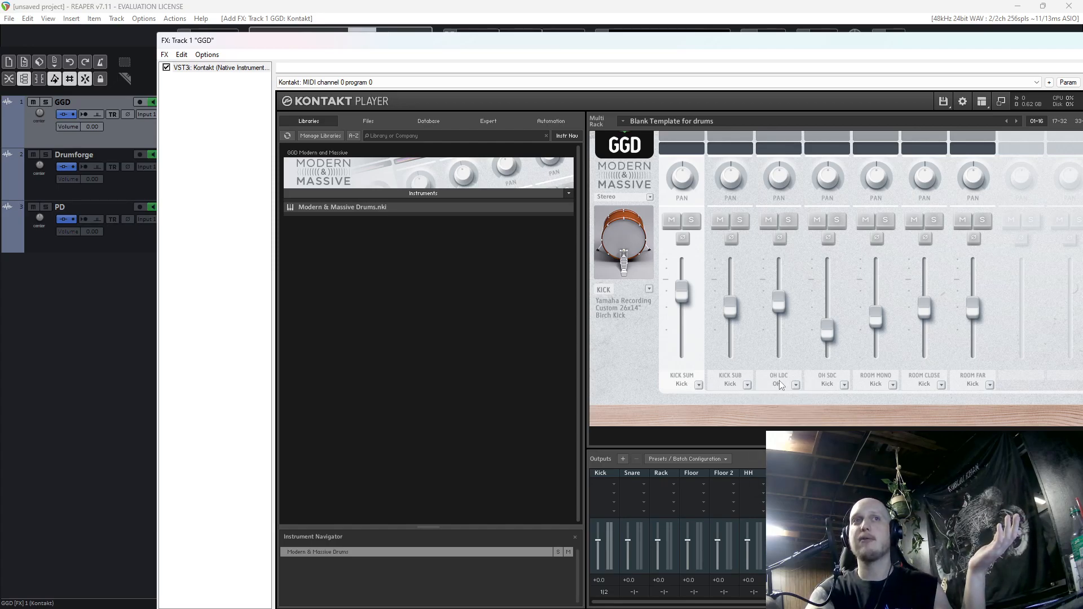
left_click(844, 384)
left_click(835, 456)
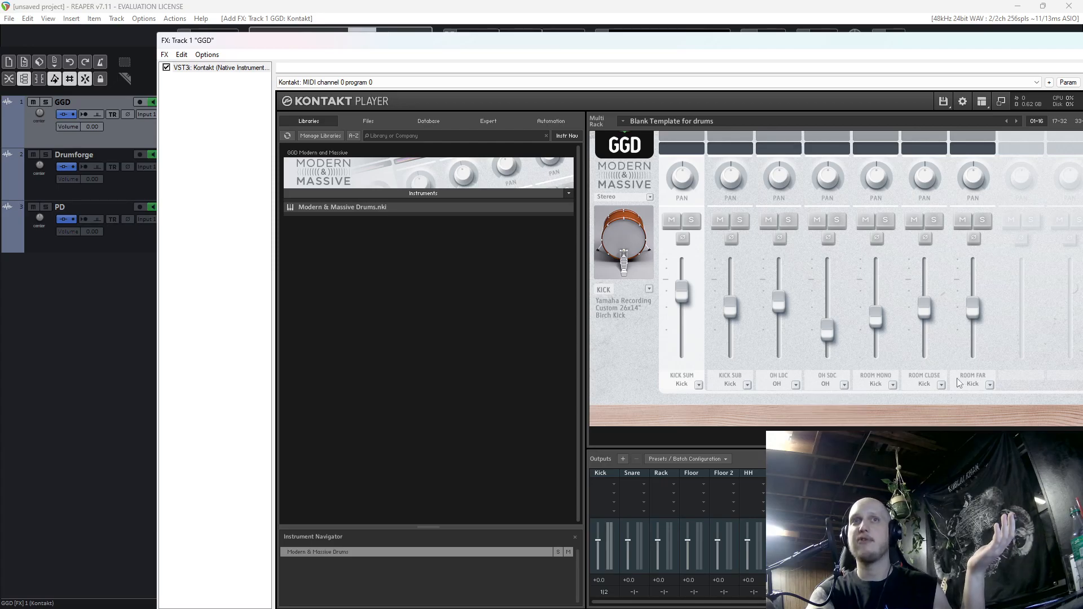
Route the kick's Room Mono, Room Close and Room Far channels to the ROOM output.
left_click(892, 385)
left_click(883, 456)
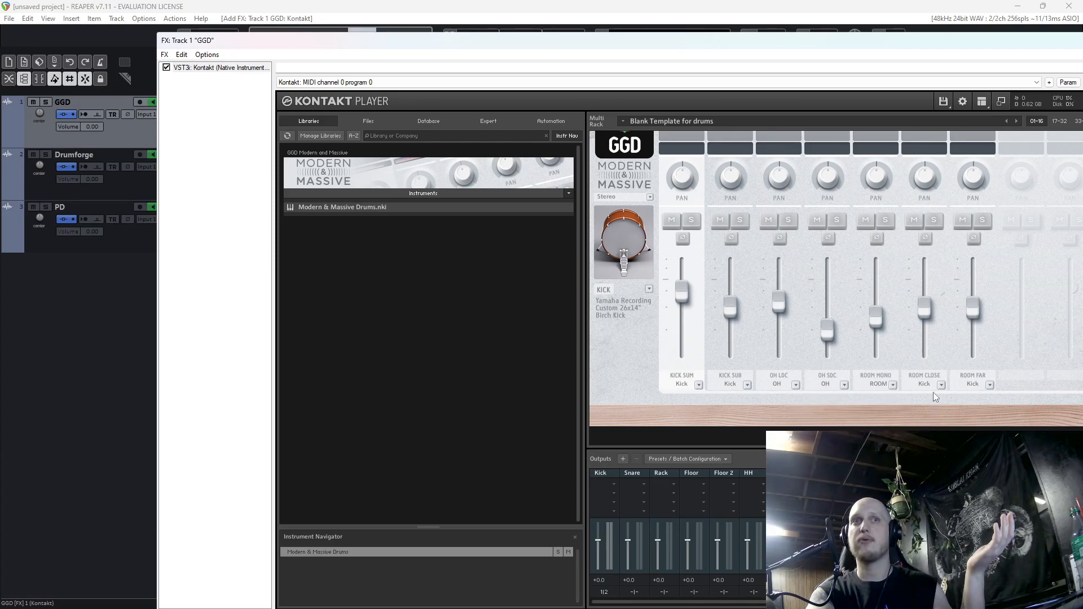
left_click(940, 385)
left_click(932, 456)
left_click(989, 385)
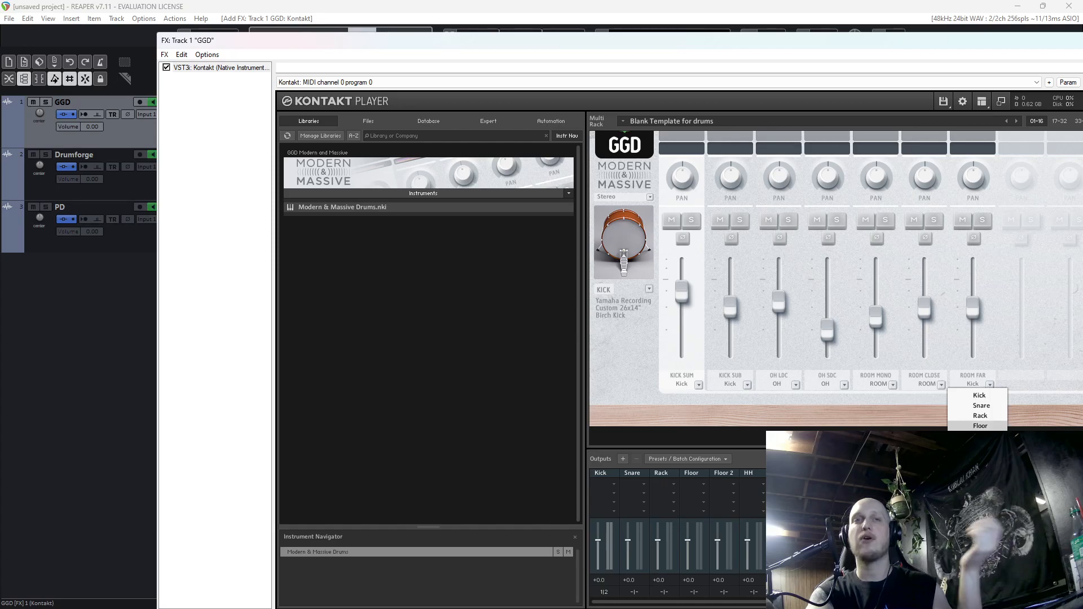
left_click(978, 420)
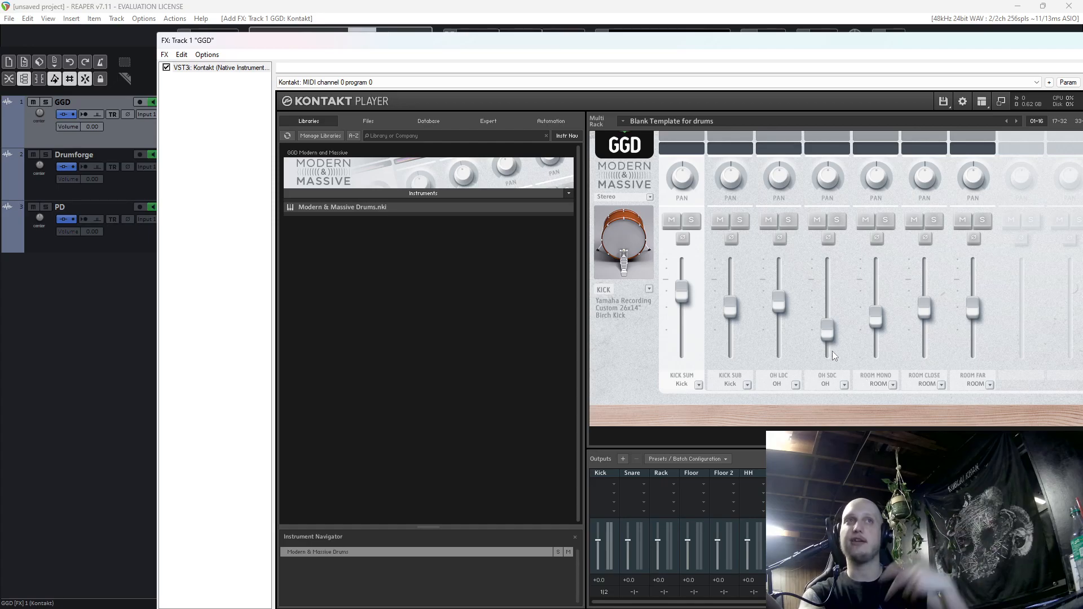
Audition the kick drum in the full kit view and review the output assignments of the kick's mic channels.
scroll(678, 374, "up", 3)
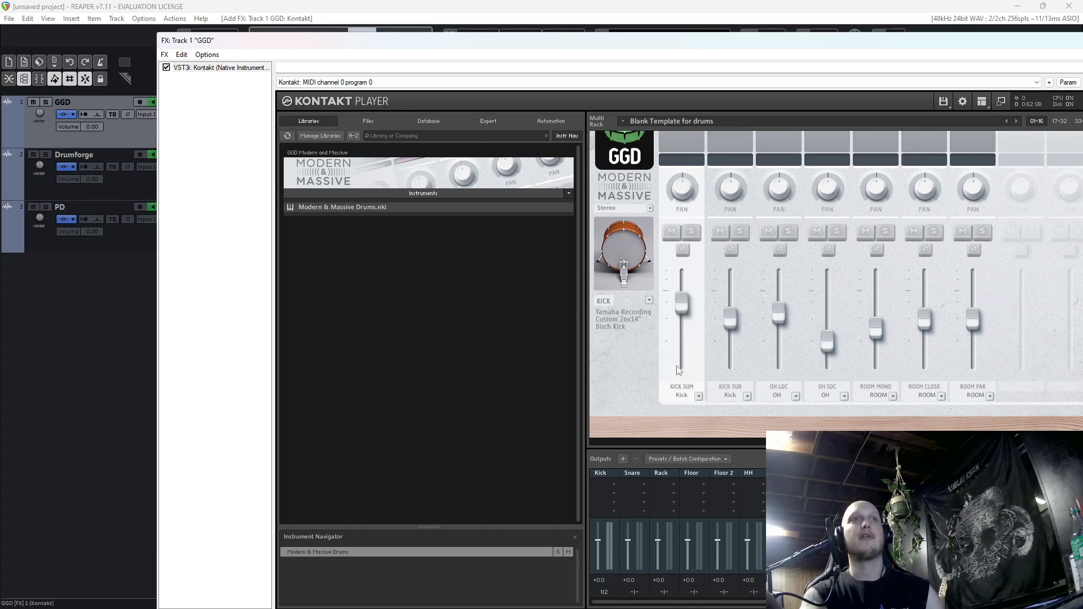
left_click(615, 153)
left_click(876, 302)
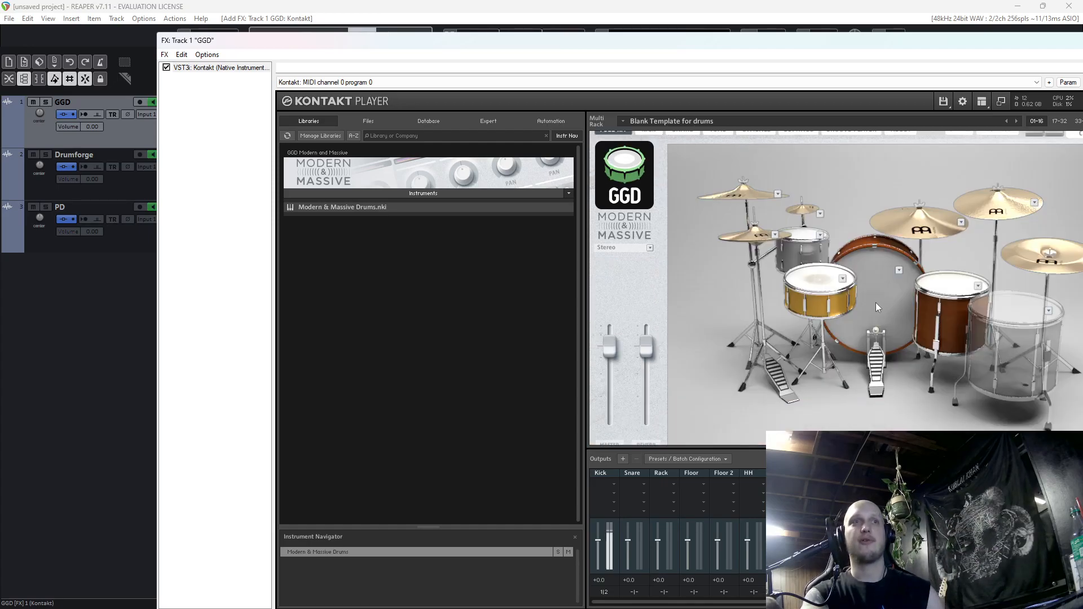
left_click(875, 303)
left_click(876, 303)
scroll(688, 190, "up", 2)
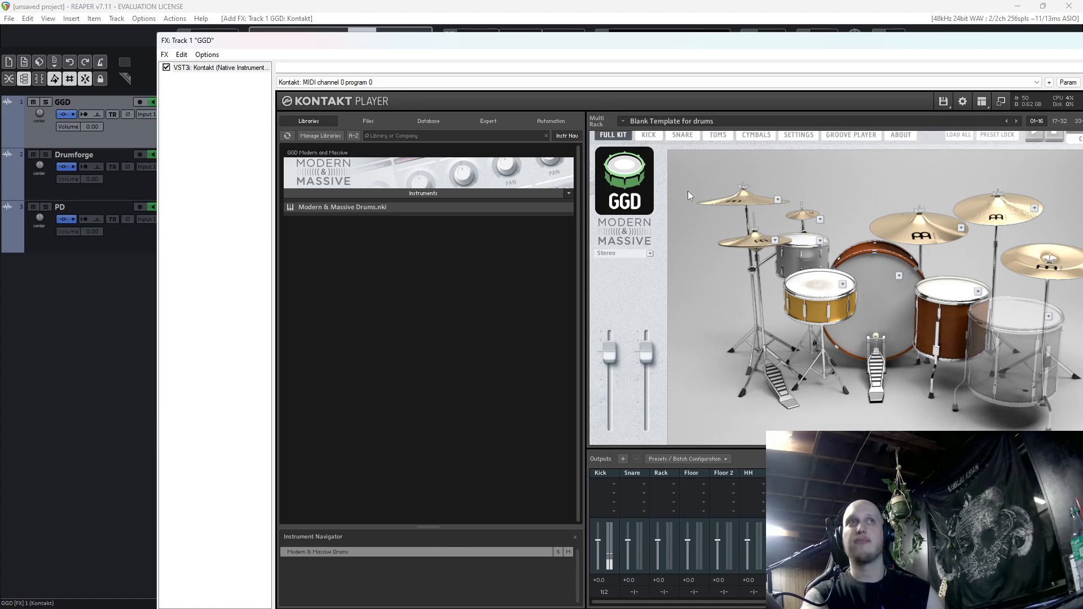
left_click(648, 140)
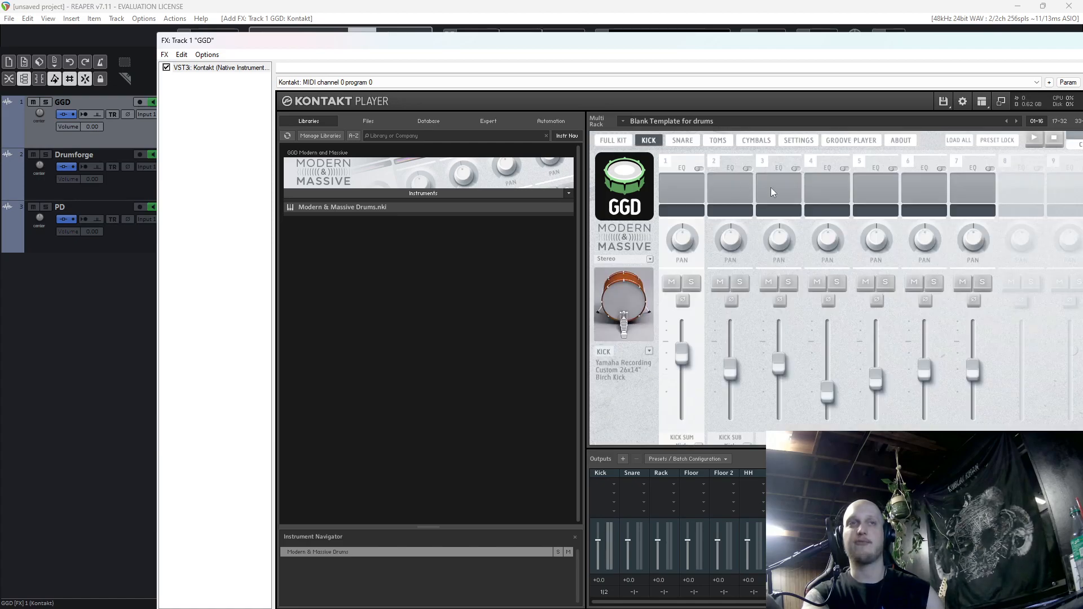
scroll(885, 317, "down", 3)
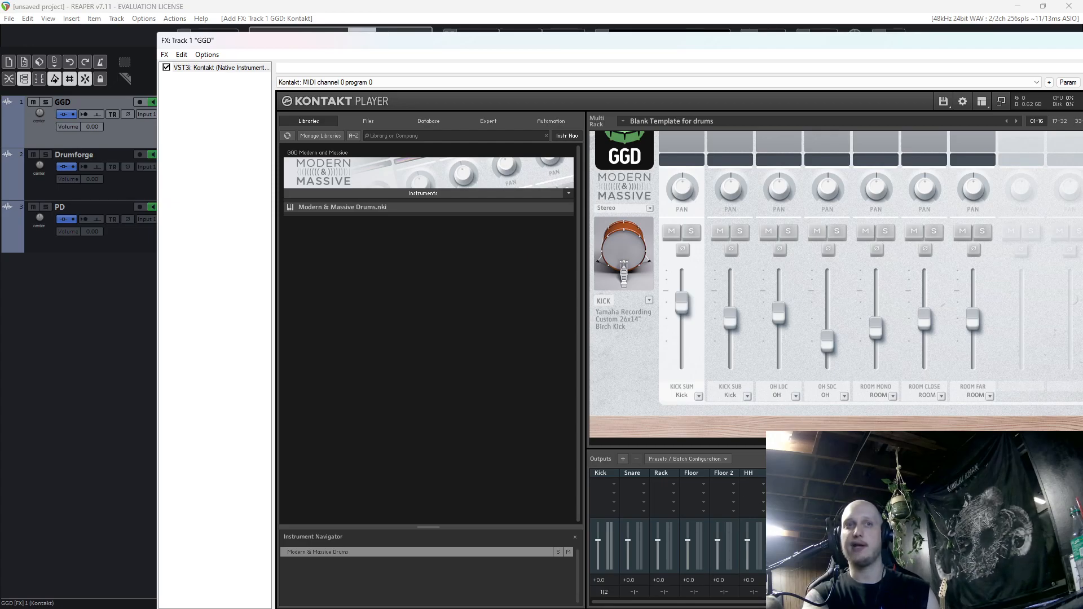
scroll(786, 309, "up", 4)
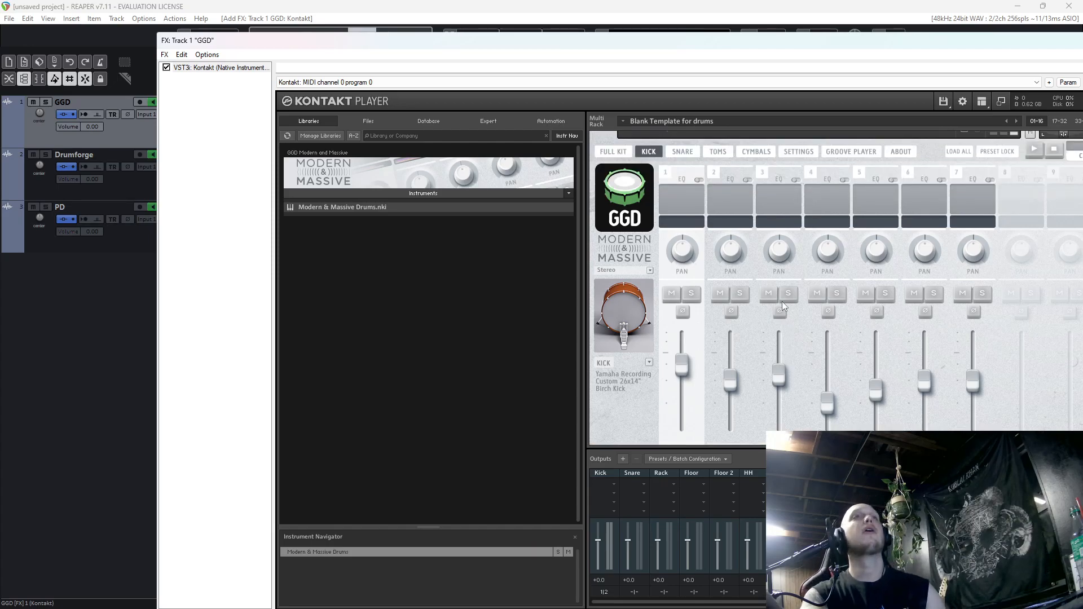
Route the Snare Top and Snare Bottom channels to the Snare output in the snare mixer.
left_click(698, 158)
scroll(729, 221, "down", 2)
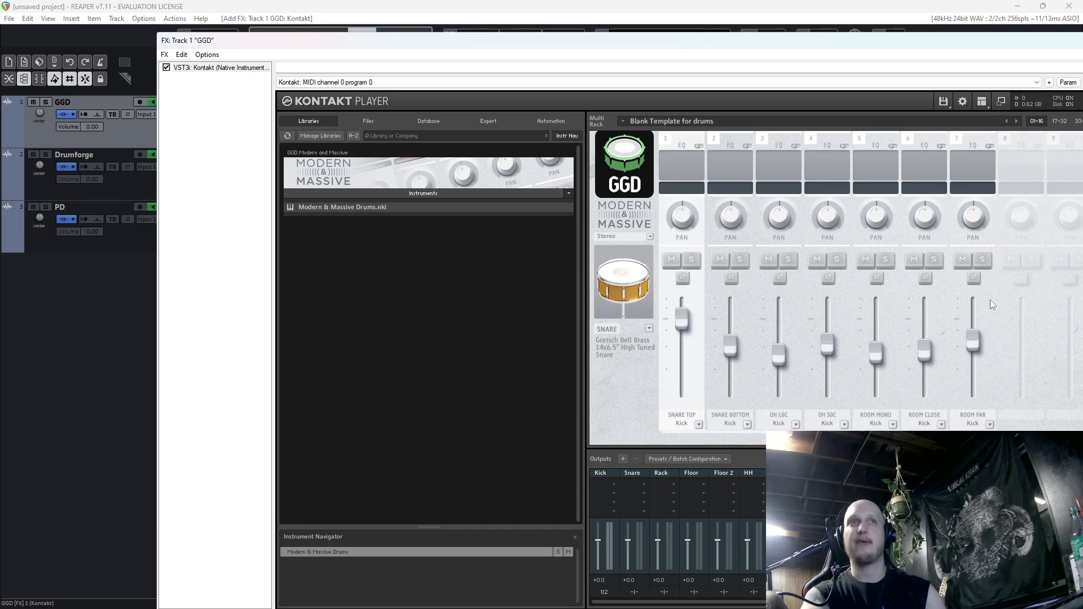
scroll(864, 298, "down", 1)
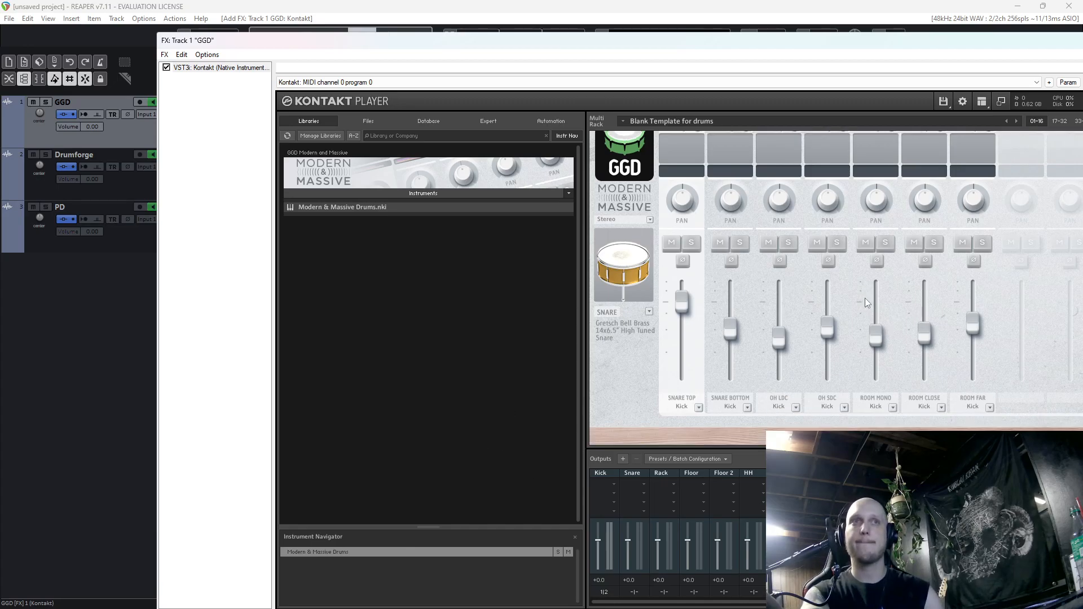
left_click(698, 408)
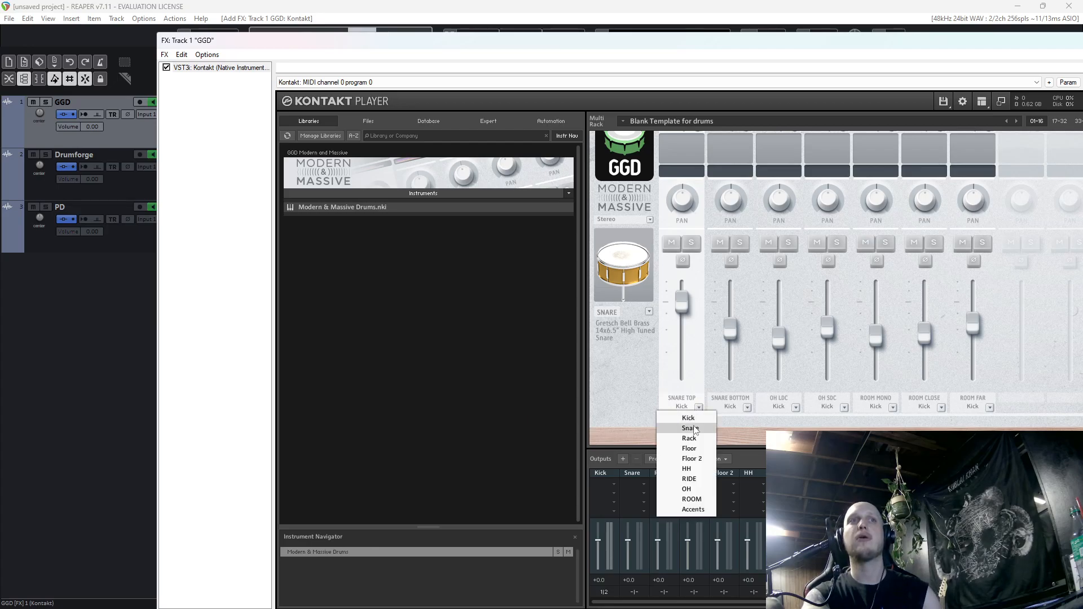
left_click(690, 428)
left_click(746, 408)
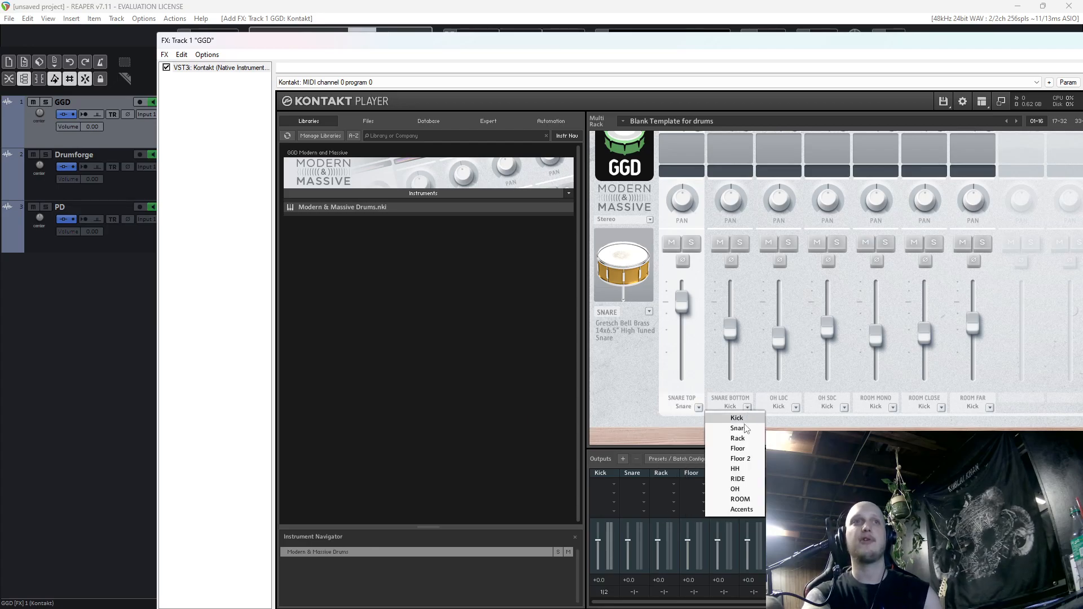
left_click(738, 428)
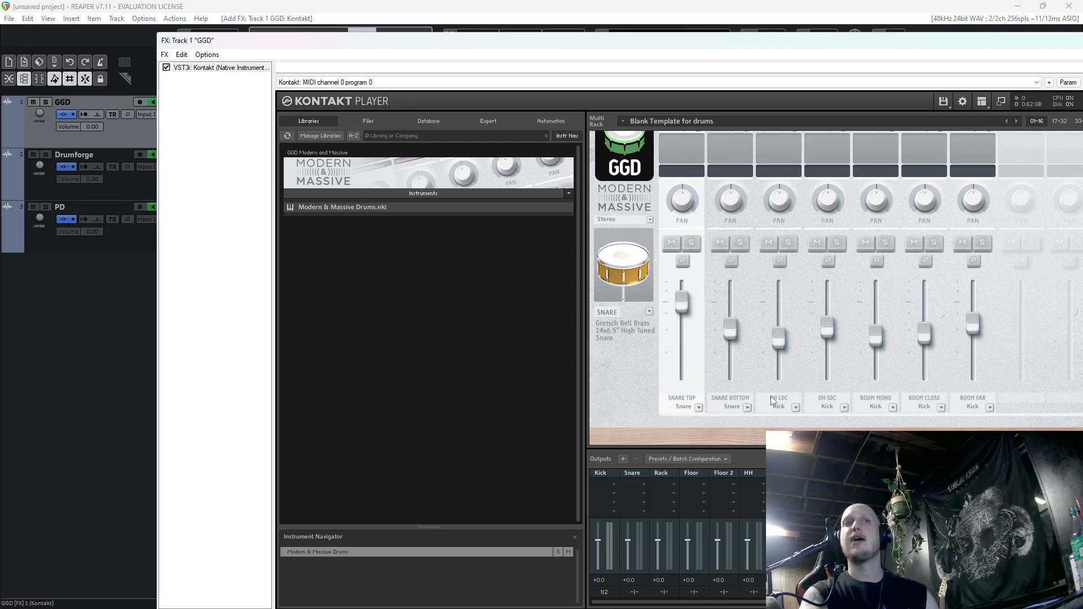
Route the snare's OH LDC and OH SDC channels to the OH output.
left_click(796, 407)
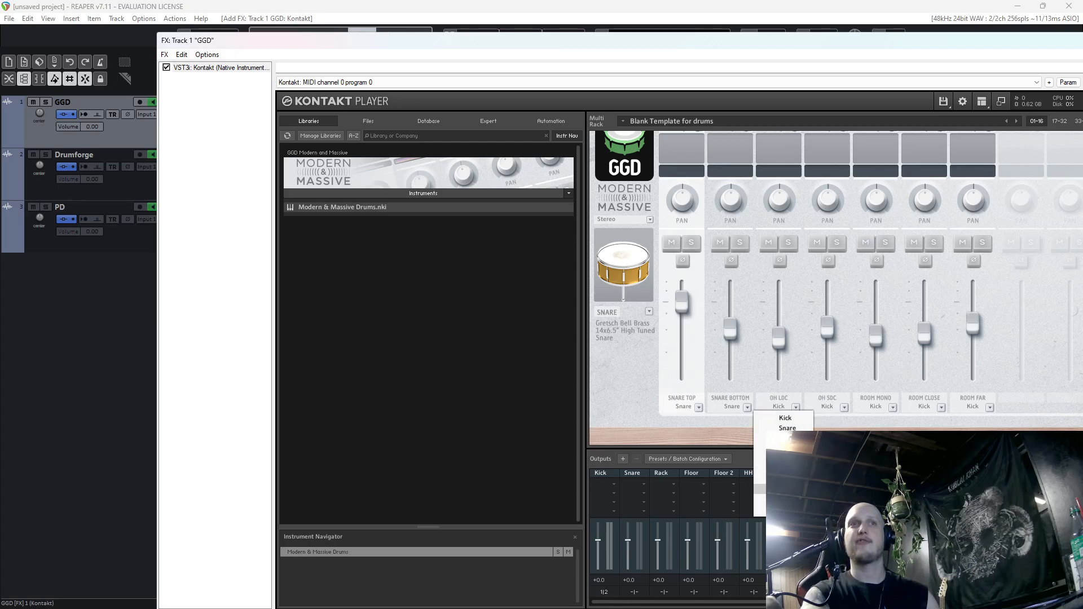
left_click(787, 479)
left_click(844, 407)
left_click(836, 479)
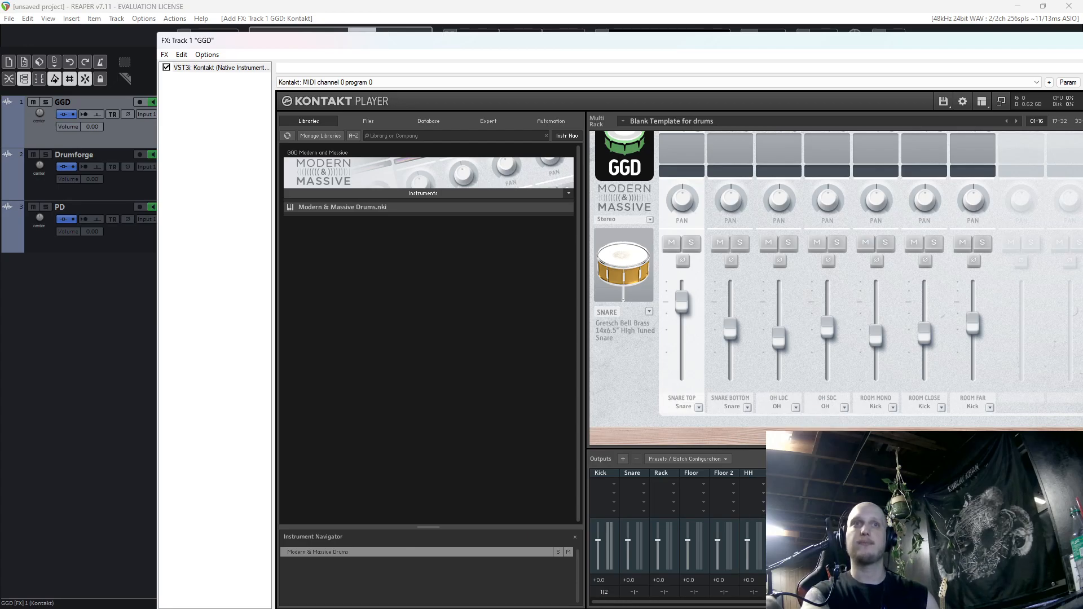
Route the snare's Room Mono, Room Close and Room Far channels to the ROOM output.
left_click(893, 408)
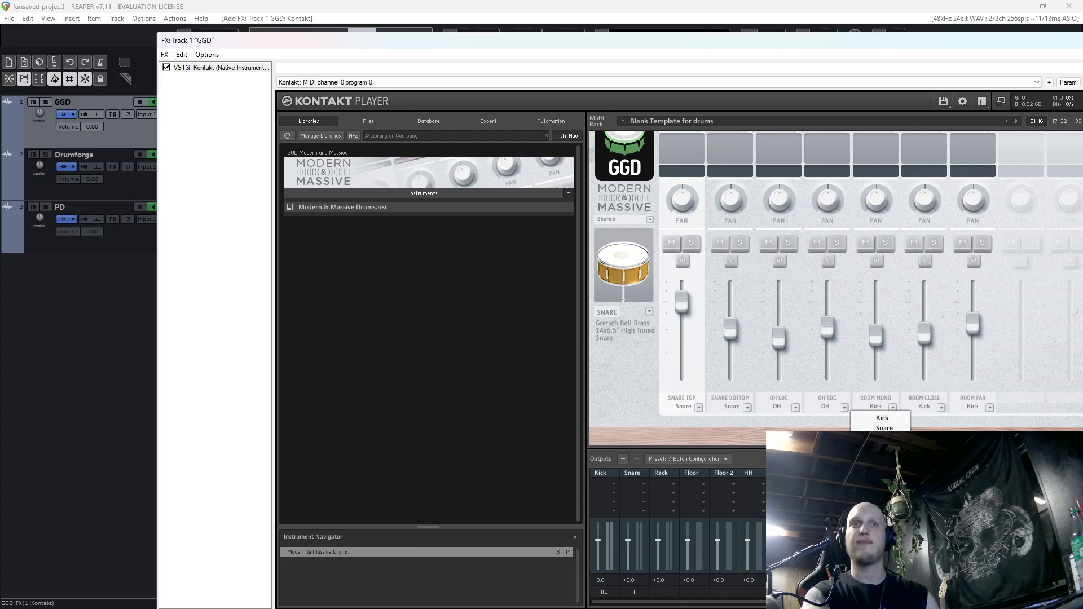
left_click(884, 489)
left_click(940, 407)
left_click(931, 489)
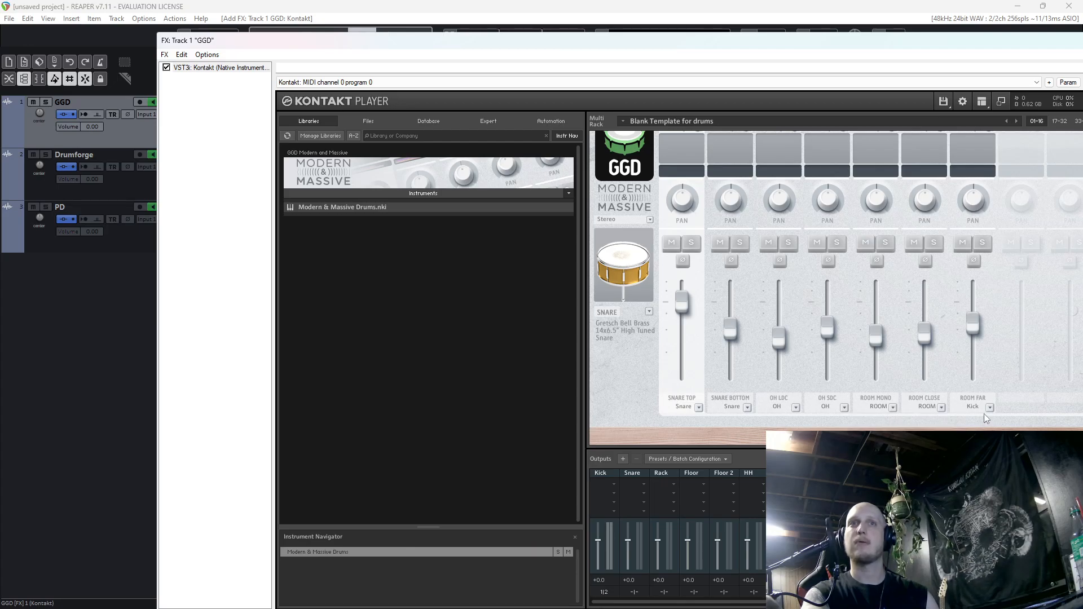
left_click(990, 407)
left_click(980, 489)
In the toms mixer, route Rack Tom to Rack, Floor Tom 1 to Floor and Floor Tom 2 to Floor 2.
scroll(699, 365, "up", 3)
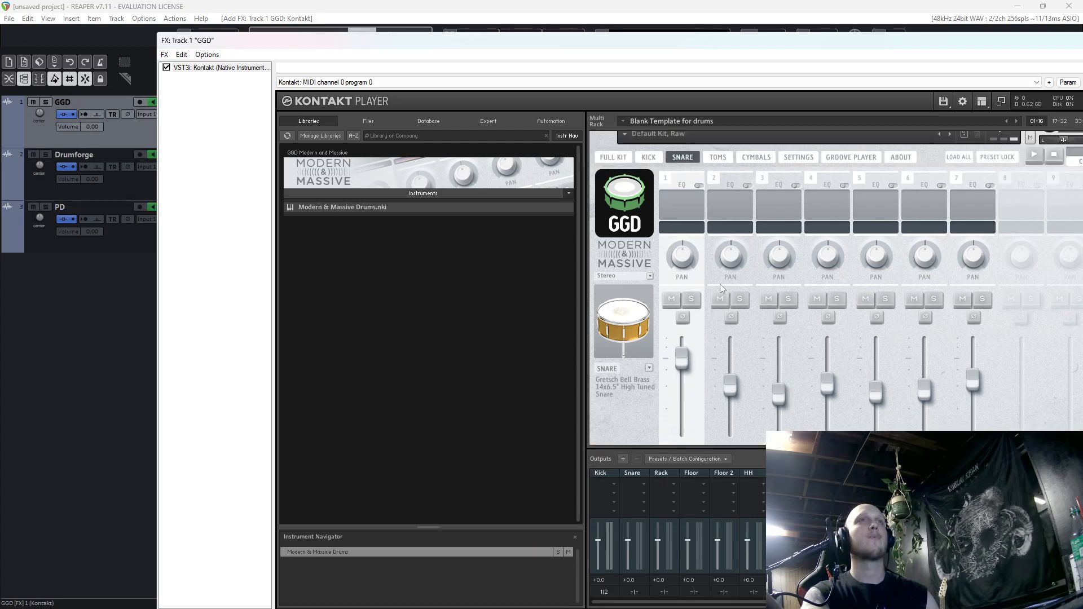
left_click(719, 174)
scroll(754, 279, "down", 3)
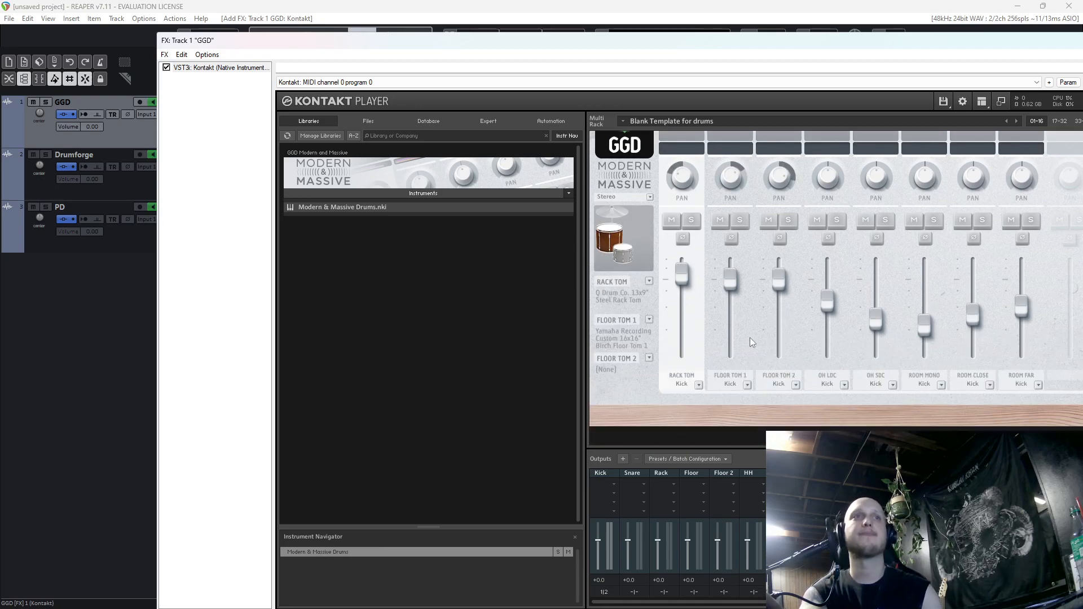
left_click(796, 386)
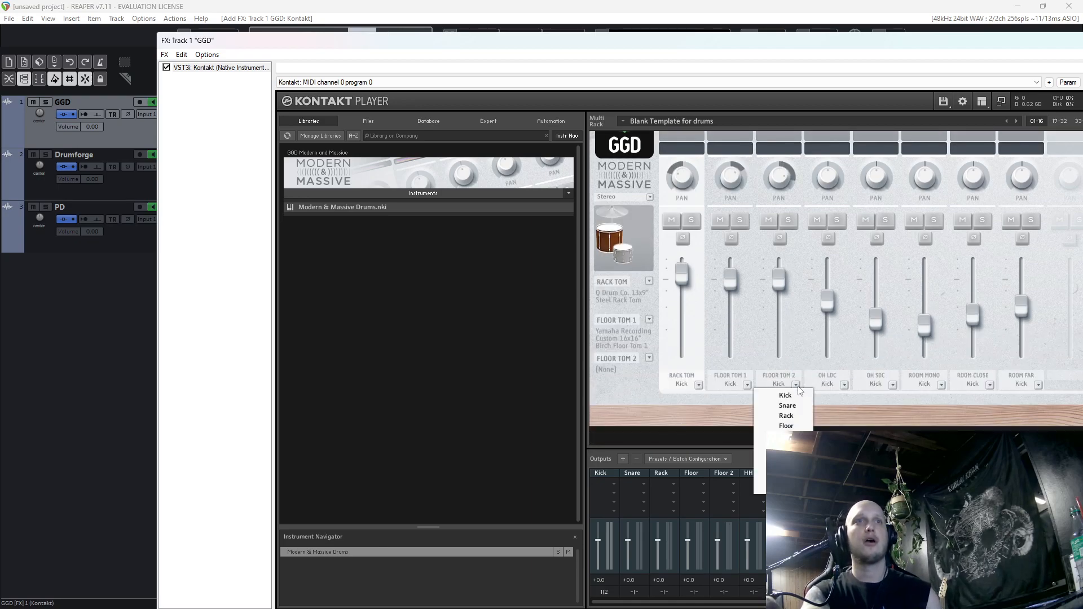
left_click(785, 436)
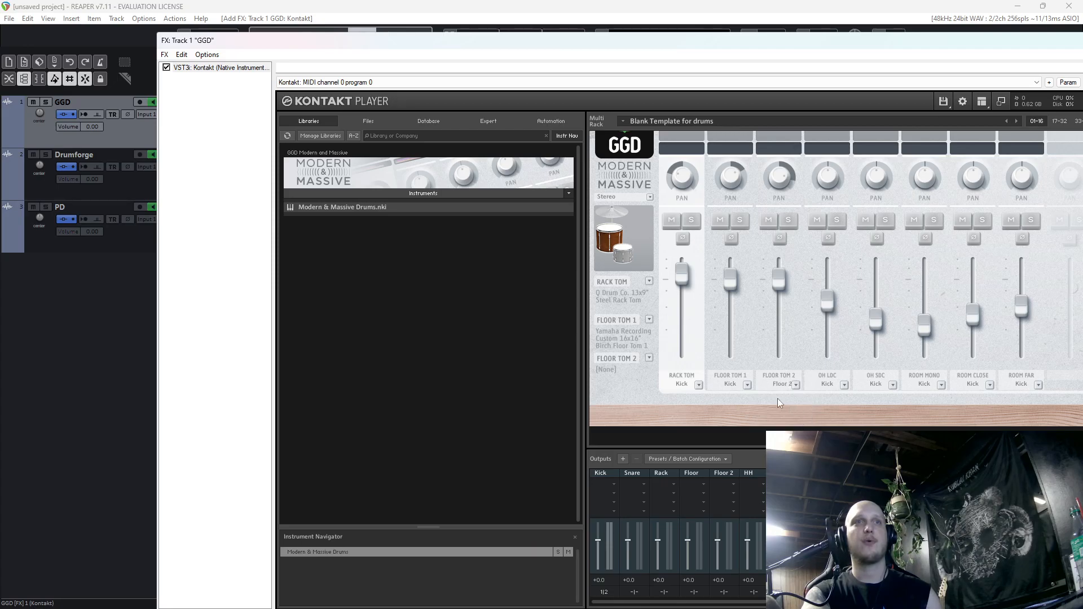
left_click(698, 385)
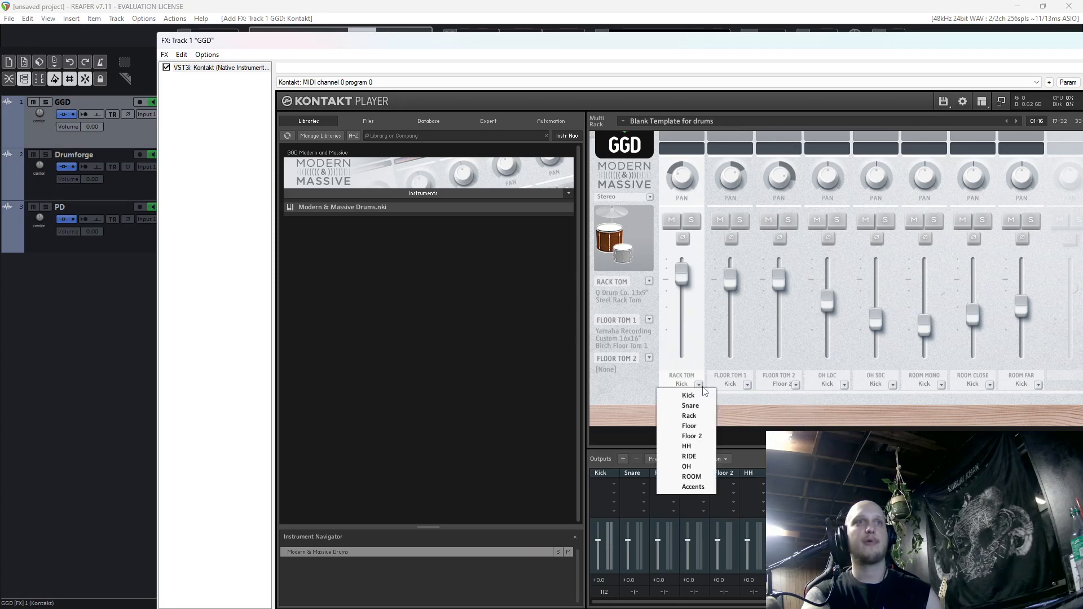
left_click(689, 416)
left_click(744, 387)
left_click(733, 425)
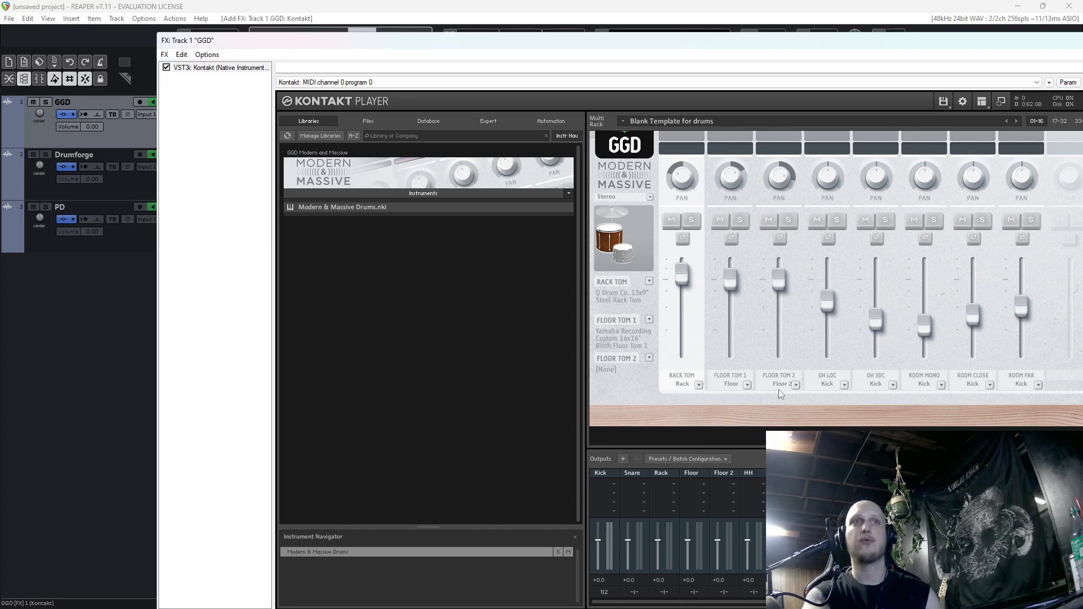
Route the toms' OH LDC and OH SDC channels to the OH output.
left_click(844, 384)
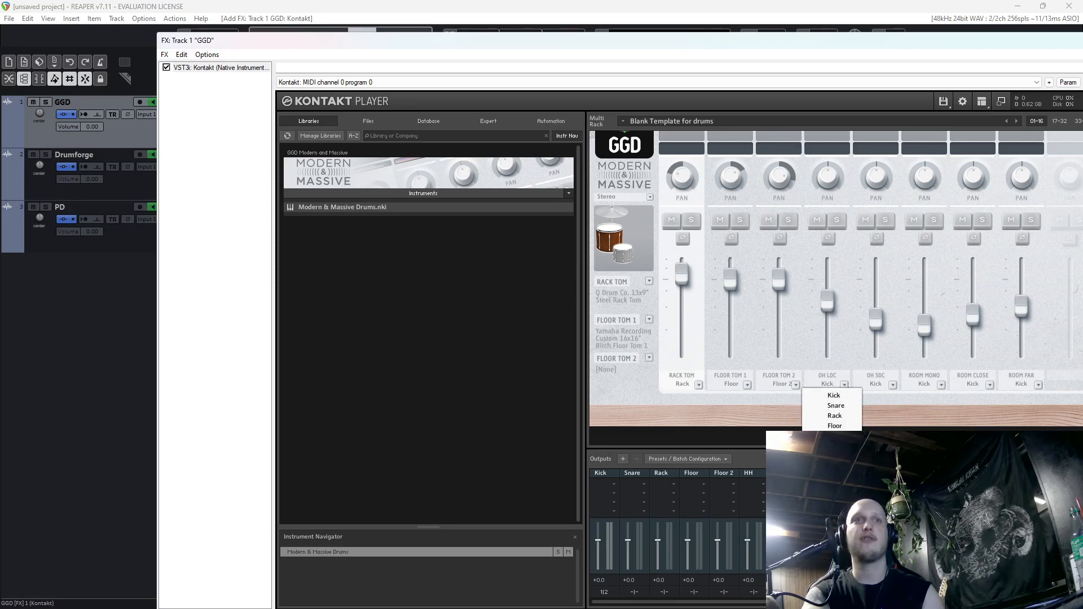
left_click(834, 456)
left_click(893, 385)
left_click(881, 456)
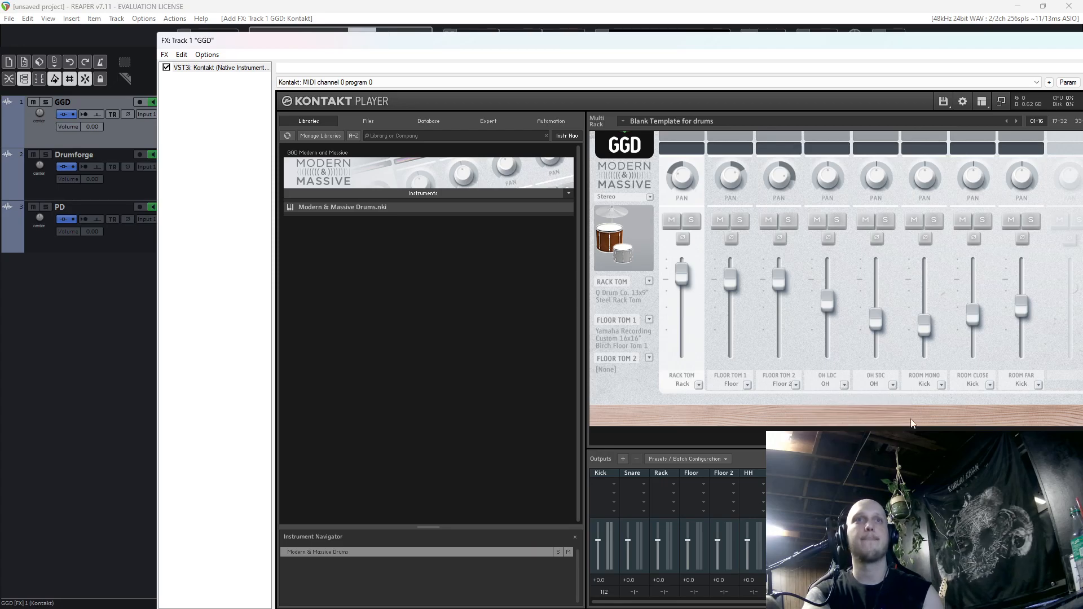
Route the toms' Room Mono, Room Close and Room Far channels to the ROOM output.
left_click(941, 385)
left_click(930, 466)
left_click(988, 386)
left_click(978, 466)
left_click(1037, 388)
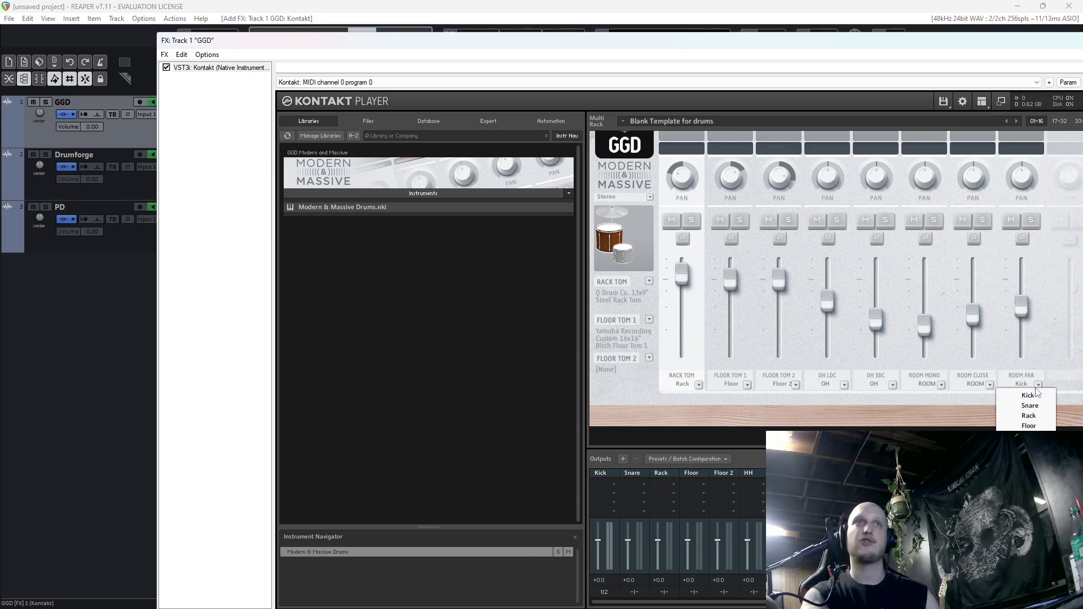
left_click(1028, 466)
In the cymbals mixer, route the Hats channel to the HH output and the Ride channel to the RIDE output.
scroll(750, 282, "up", 3)
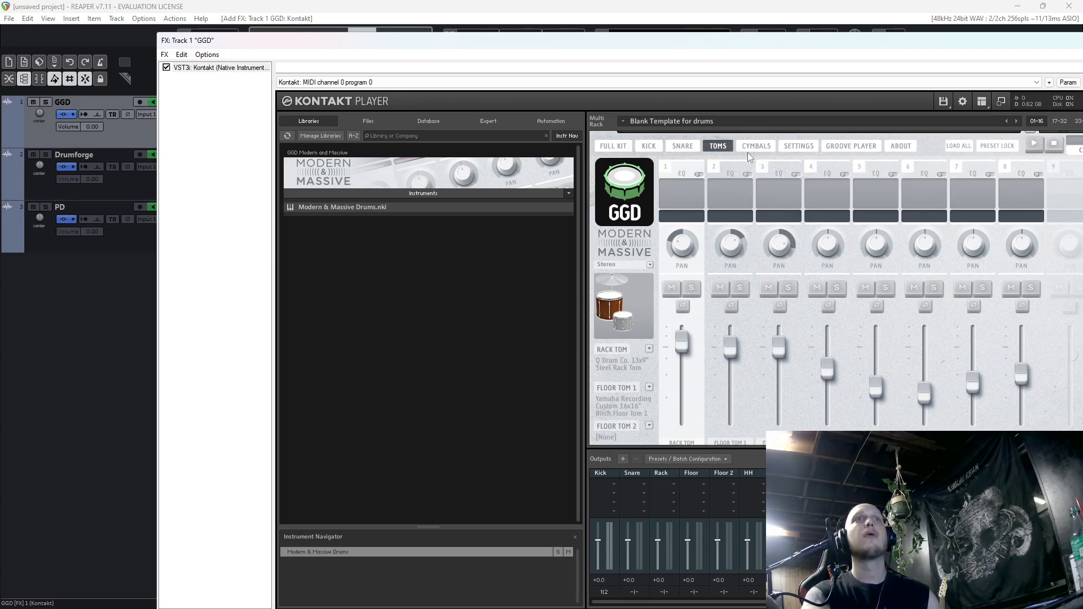
left_click(746, 148)
scroll(902, 289, "down", 2)
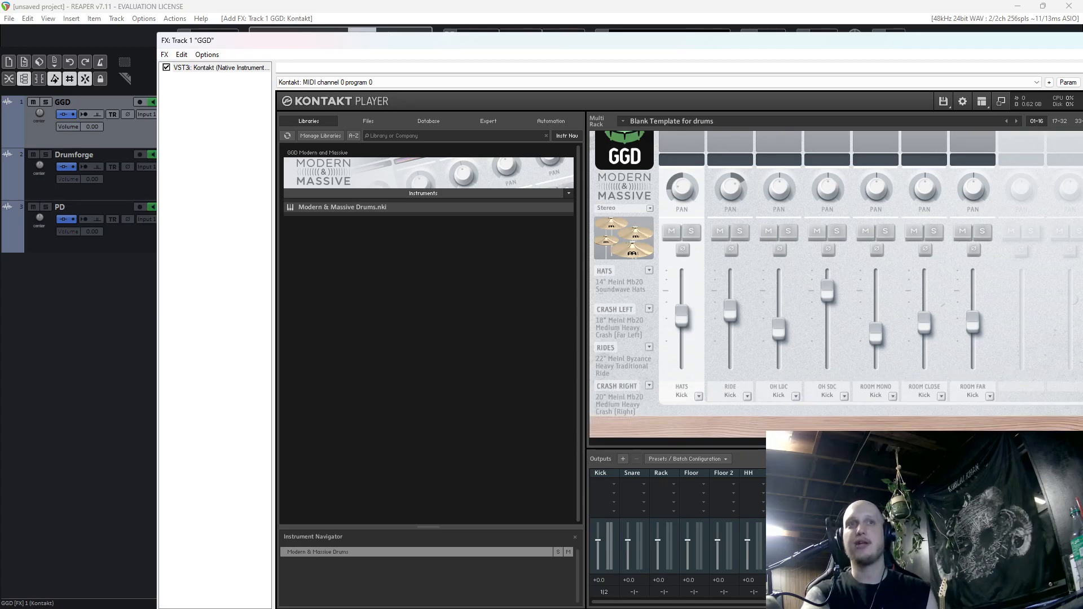
left_click(699, 397)
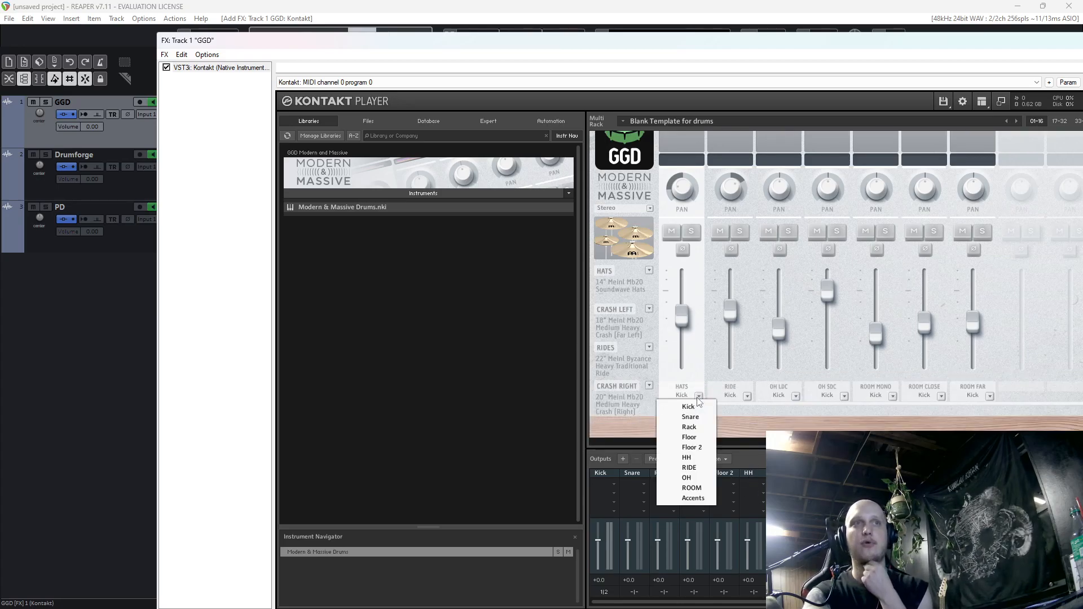
left_click(692, 457)
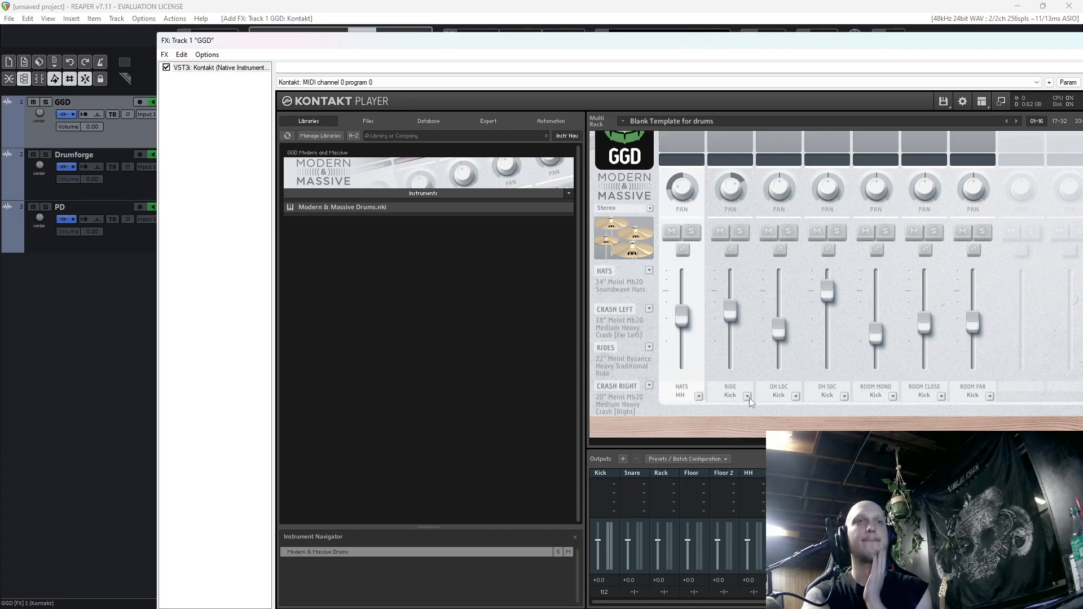
left_click(746, 397)
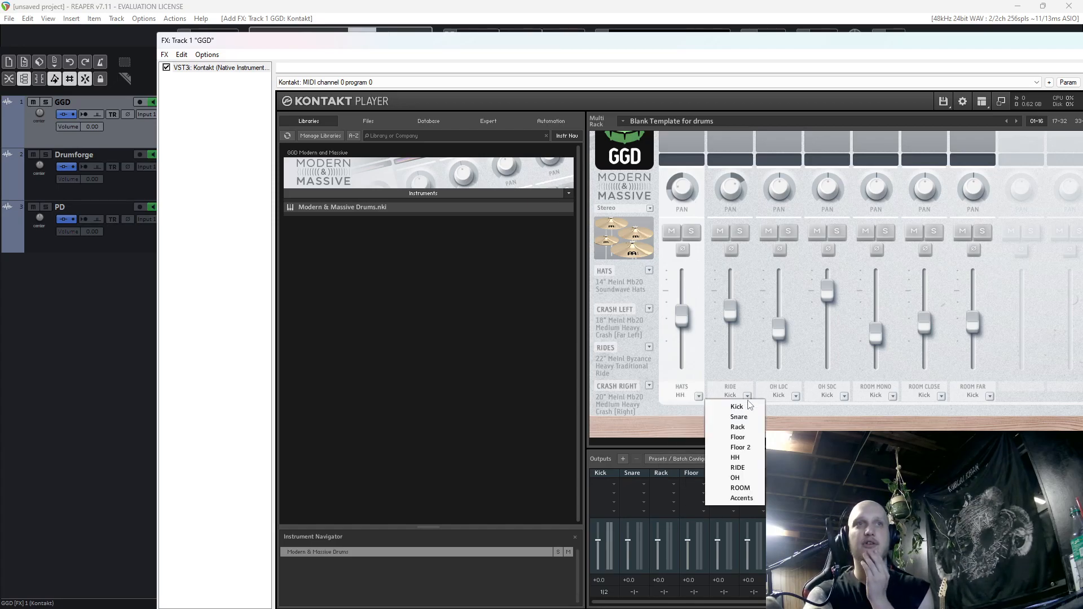
left_click(733, 467)
Route the cymbals' OH LDC and OH SDC channels to the OH output.
left_click(795, 396)
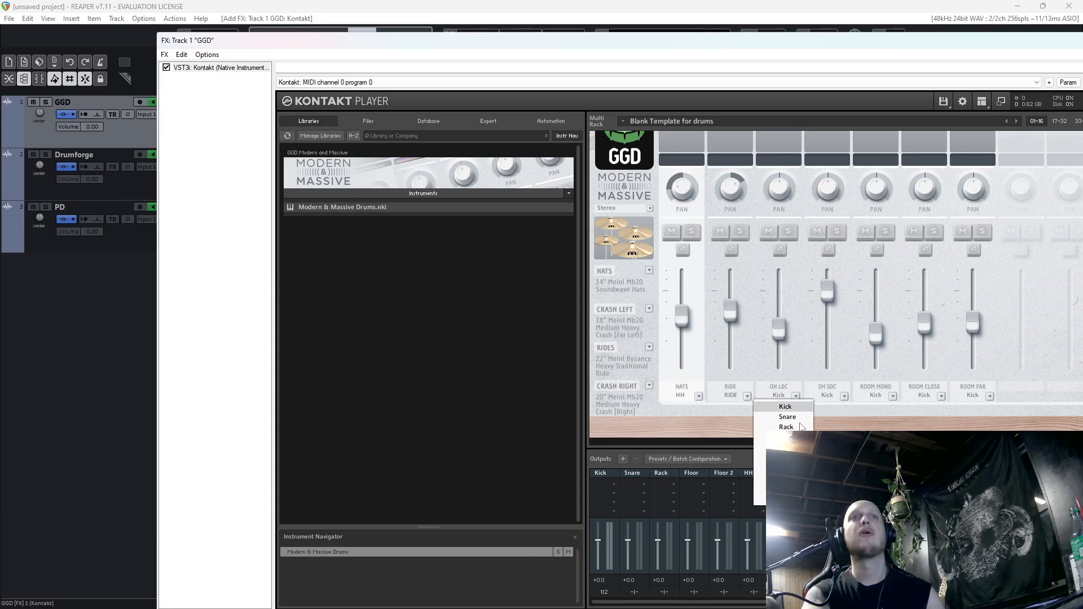
left_click(784, 478)
left_click(845, 396)
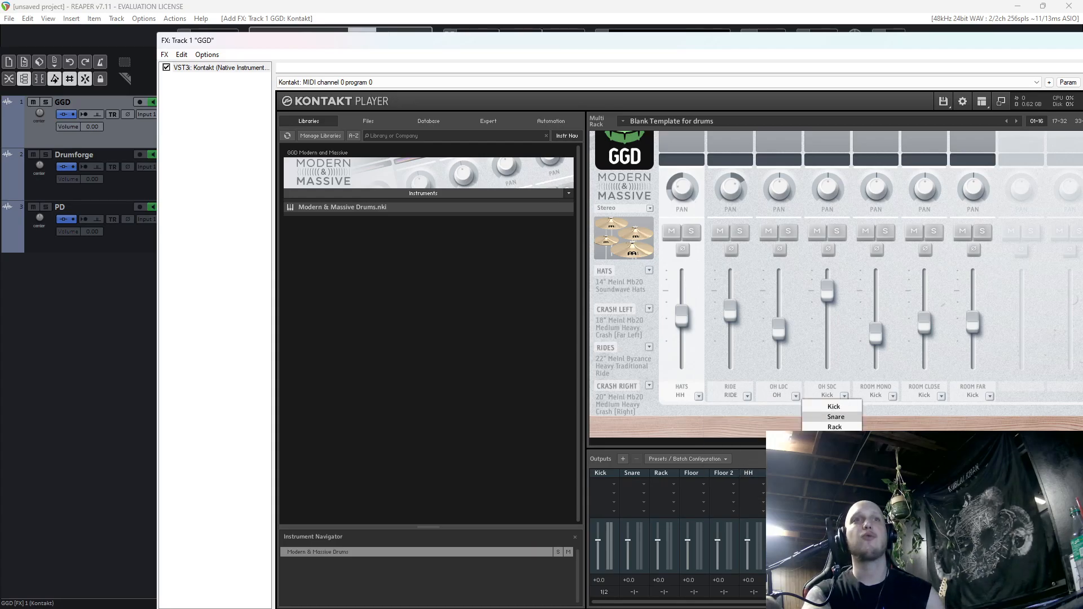
left_click(832, 477)
Route the cymbals' Room Mono, Room Close and Room Far channels to the ROOM output.
left_click(892, 397)
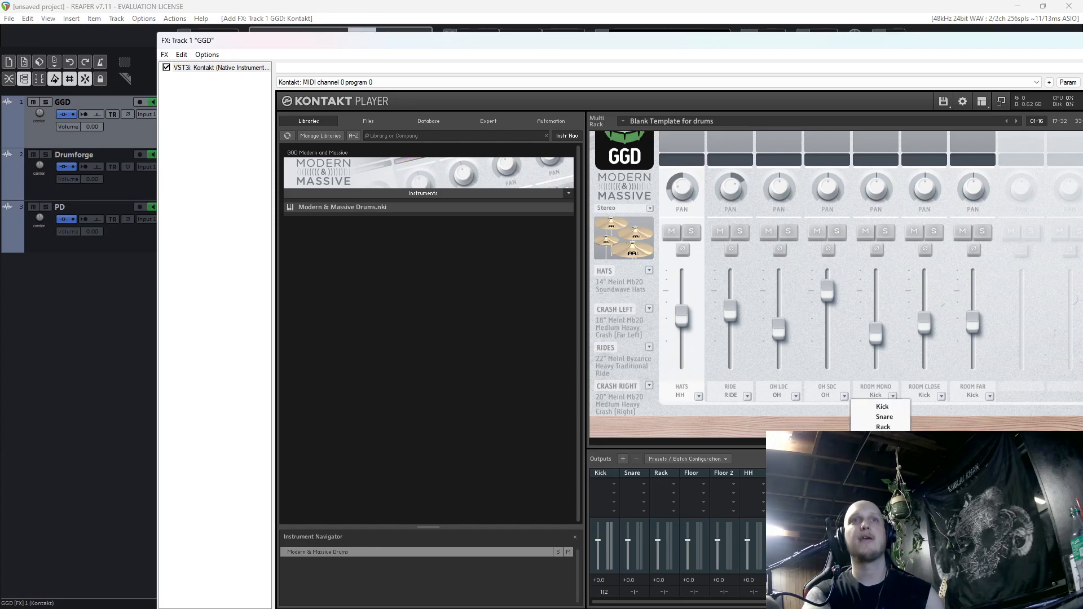
left_click(882, 487)
left_click(941, 396)
left_click(930, 487)
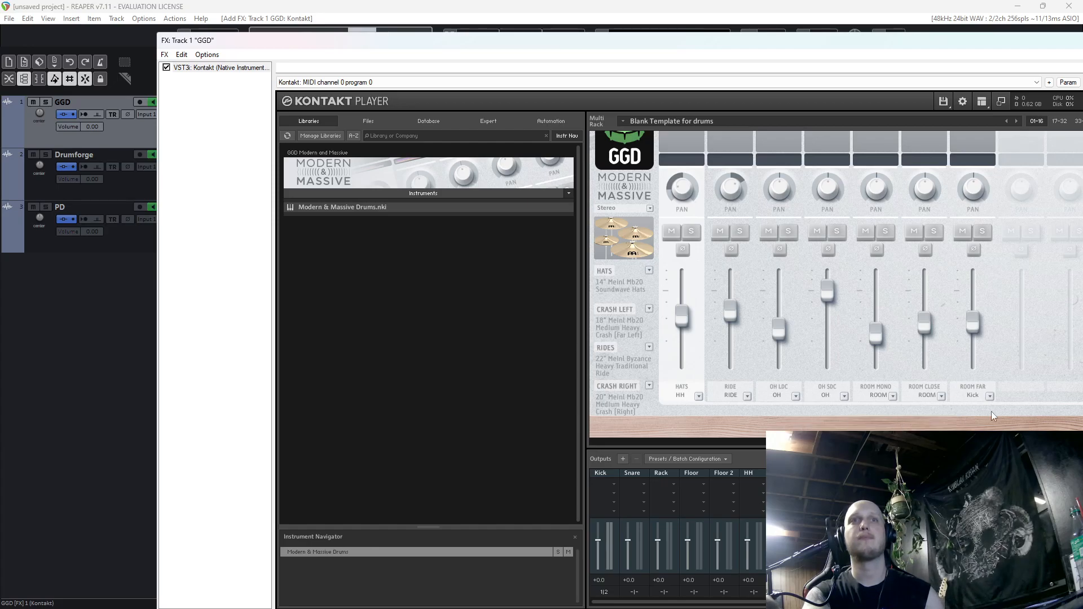
left_click(990, 396)
Return to the full kit view and assign the Snare output's two channels to Kt. aux 1 [1] and Kt. aux 1 [2].
scroll(869, 351, "up", 3)
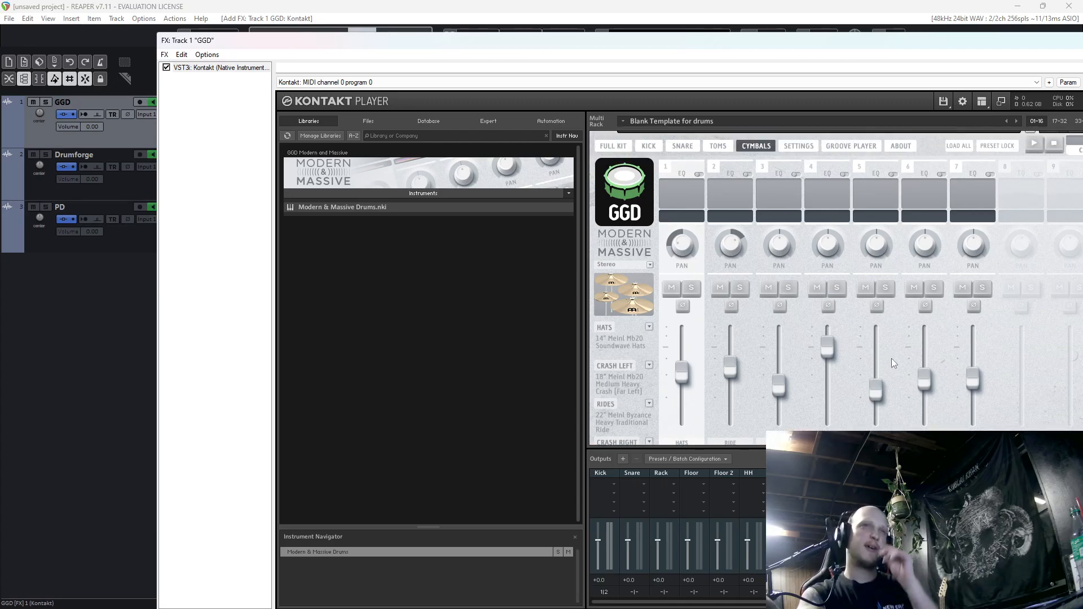
left_click(623, 149)
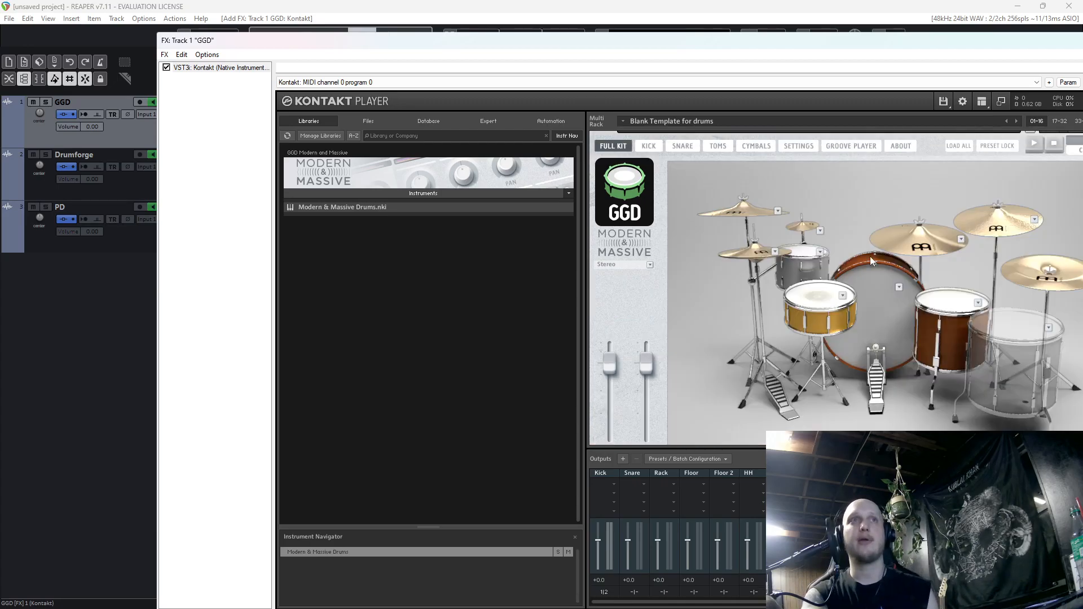
scroll(777, 208, "down", 1)
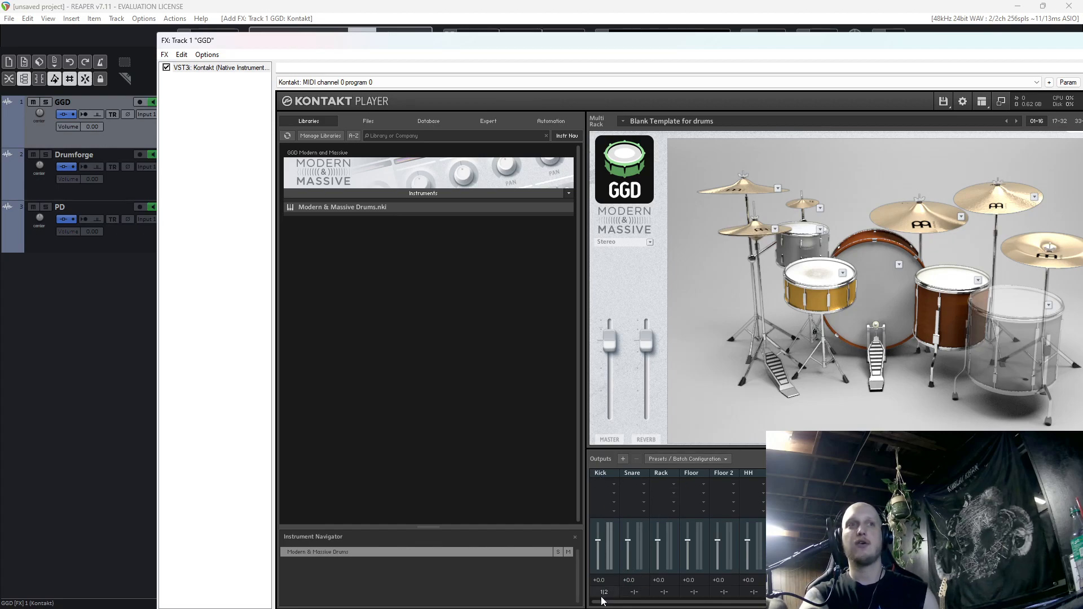
left_click(634, 592)
left_click(515, 267)
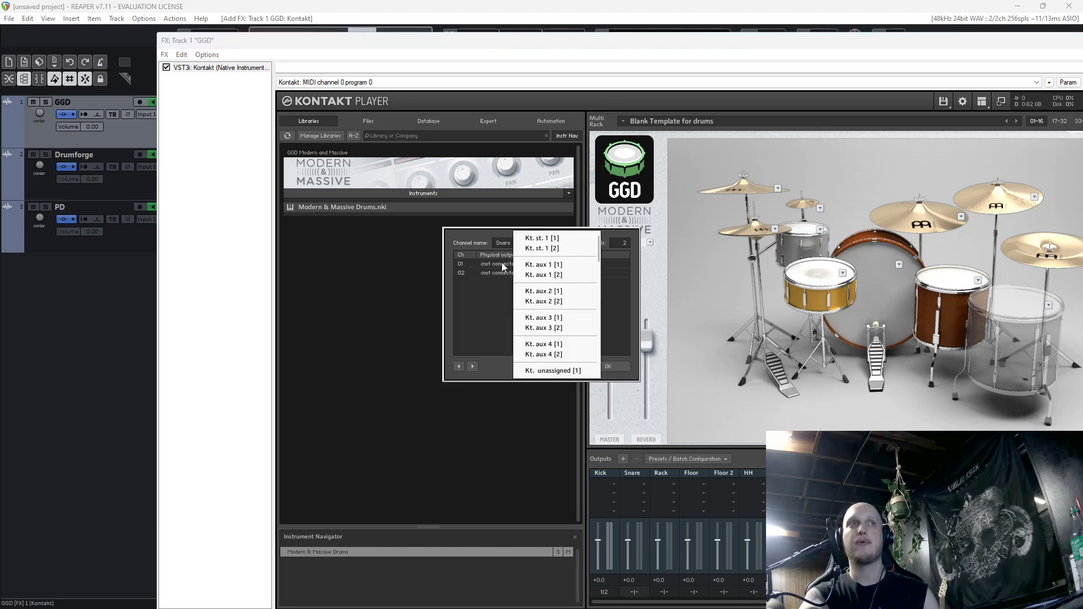
left_click(553, 265)
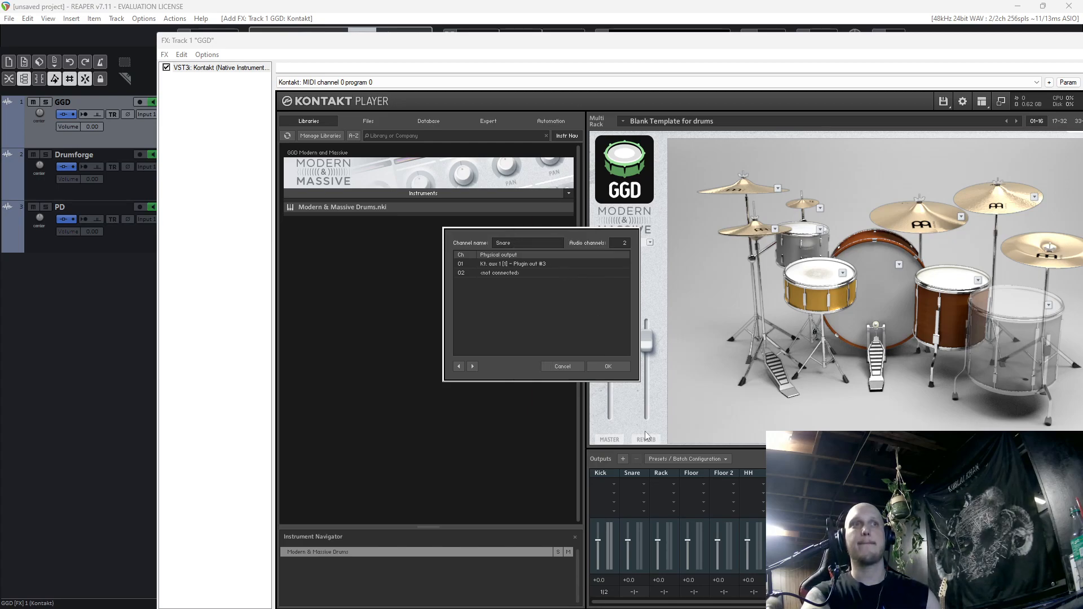
left_click(535, 274)
left_click(561, 282)
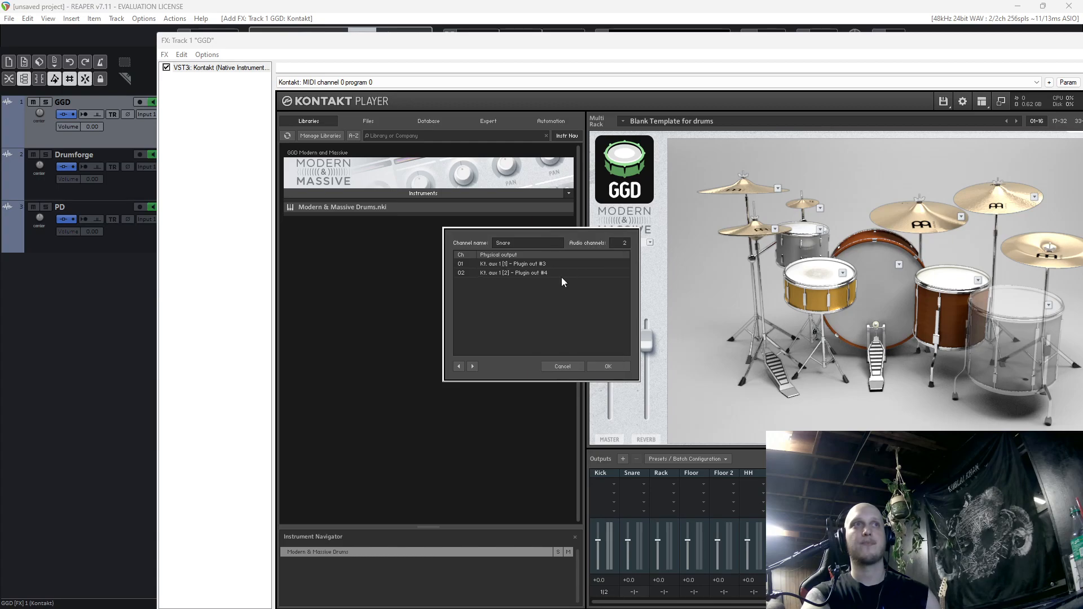
left_click(620, 367)
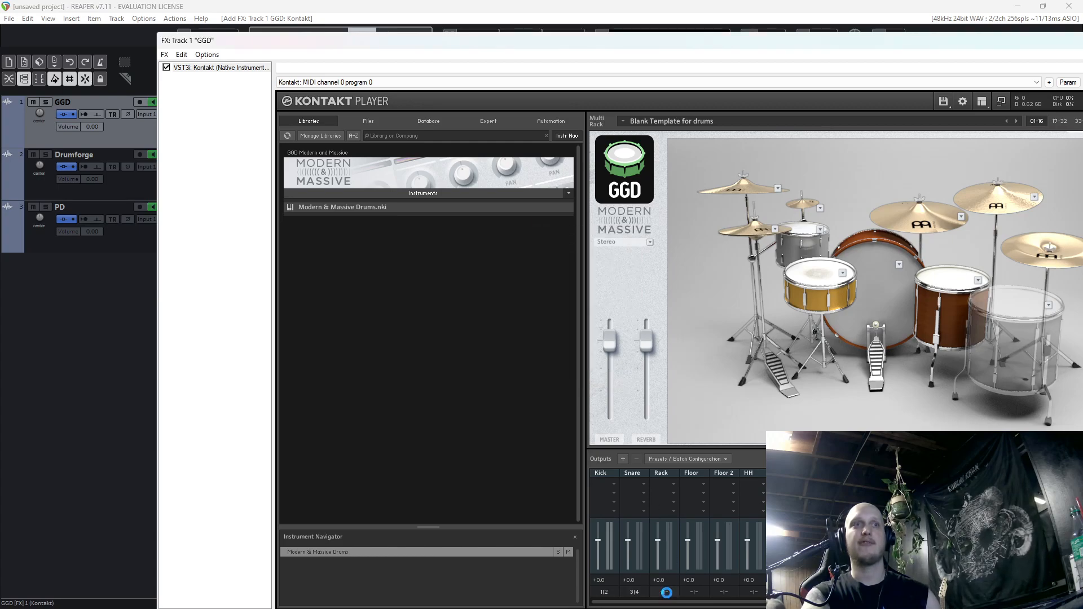
Assign the Rack output's two channels to Kt. aux 2 [1] and Kt. aux 2 [2].
left_click(666, 594)
left_click(529, 265)
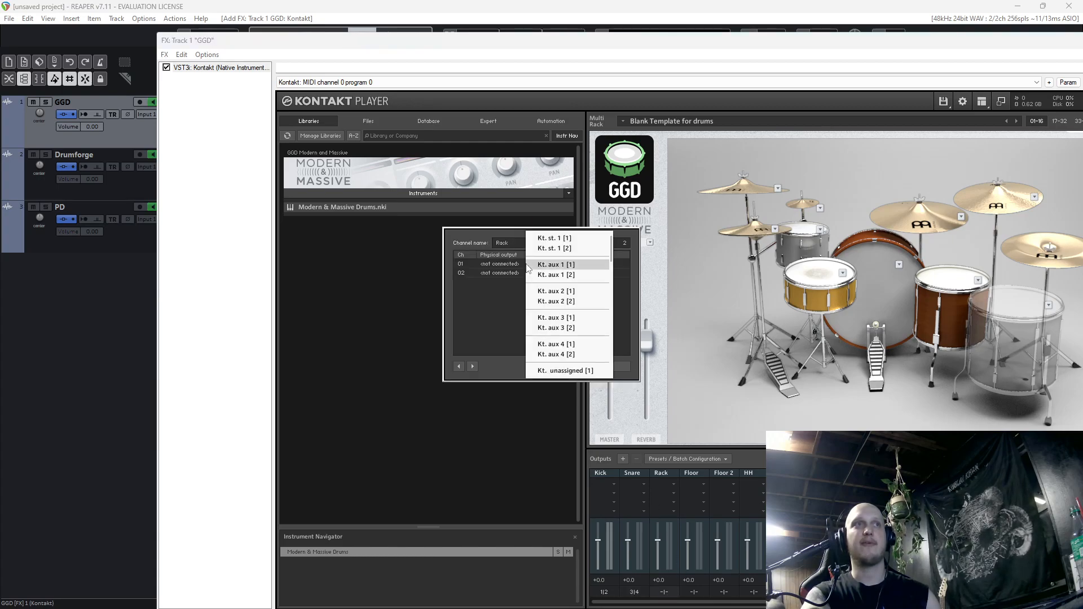
left_click(560, 291)
left_click(528, 273)
left_click(560, 301)
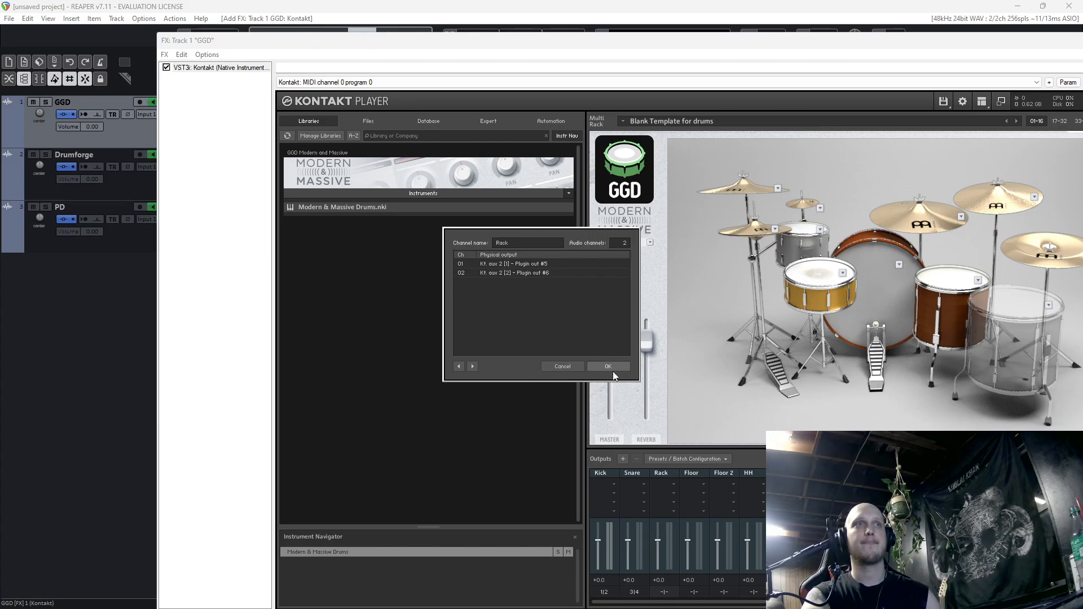
left_click(605, 367)
Assign the Floor output's two channels to Kt. aux 3 [1] and Kt. aux 3 [2].
left_click(695, 592)
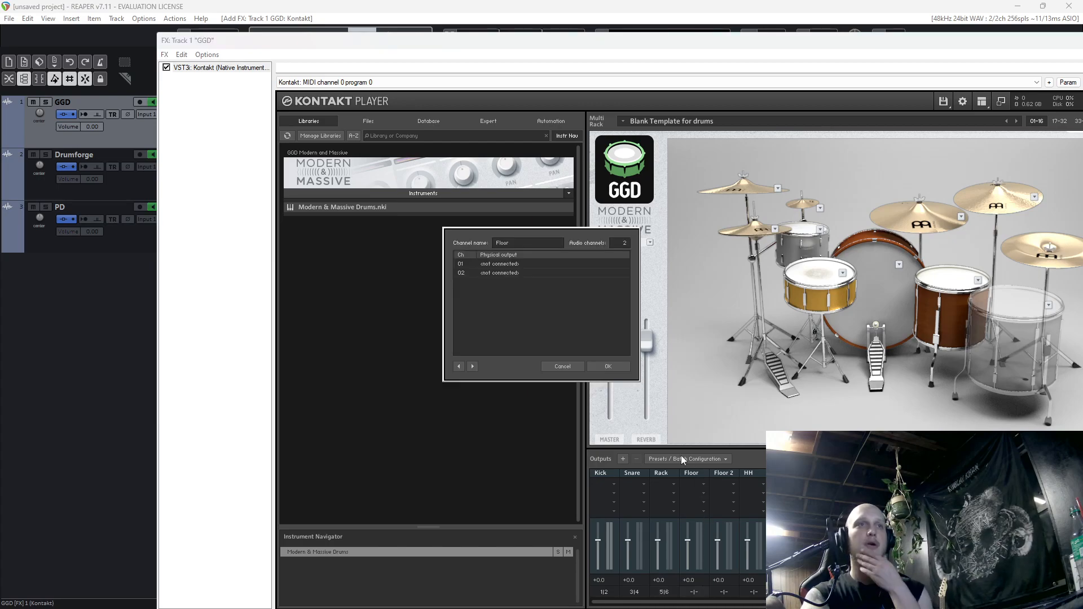
left_click(540, 264)
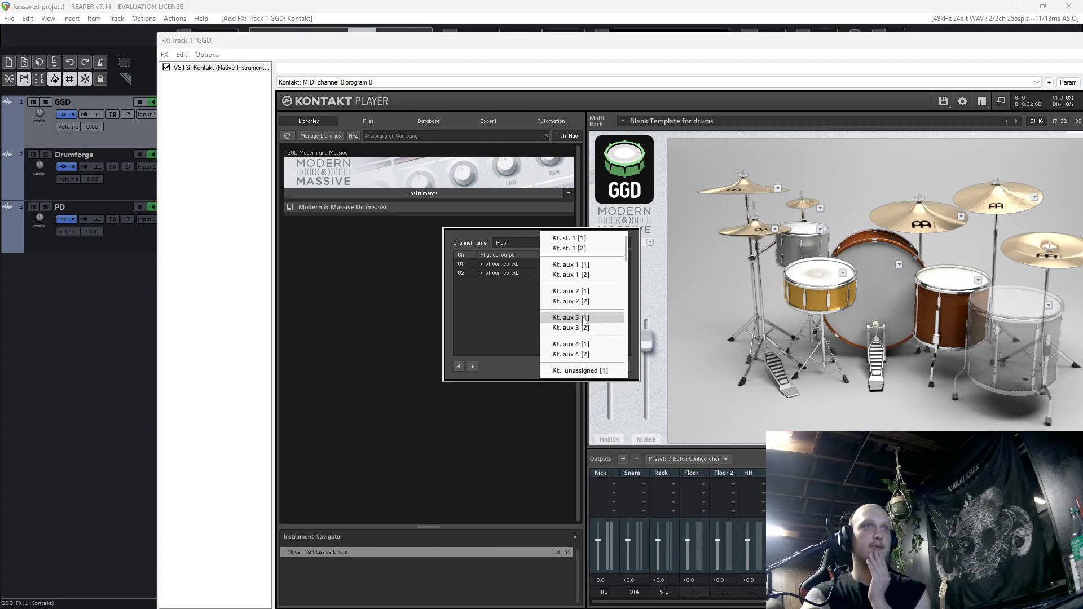
left_click(560, 313)
left_click(562, 272)
left_click(608, 324)
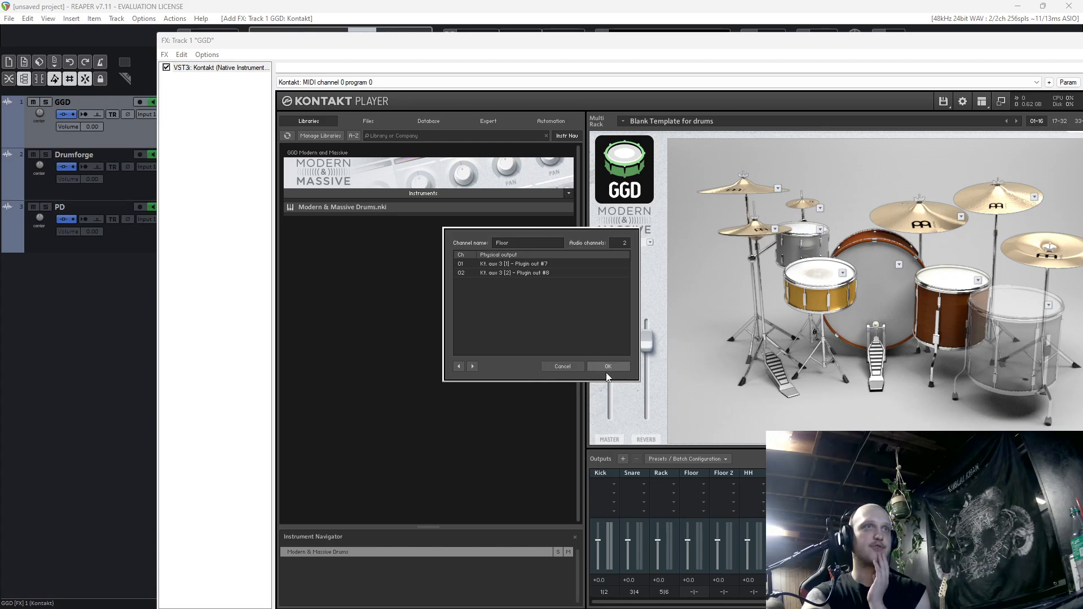
left_click(607, 367)
Assign the Floor 2 output's two channels to Kt. aux 4 [1] and Kt. aux 4 [2].
left_click(723, 592)
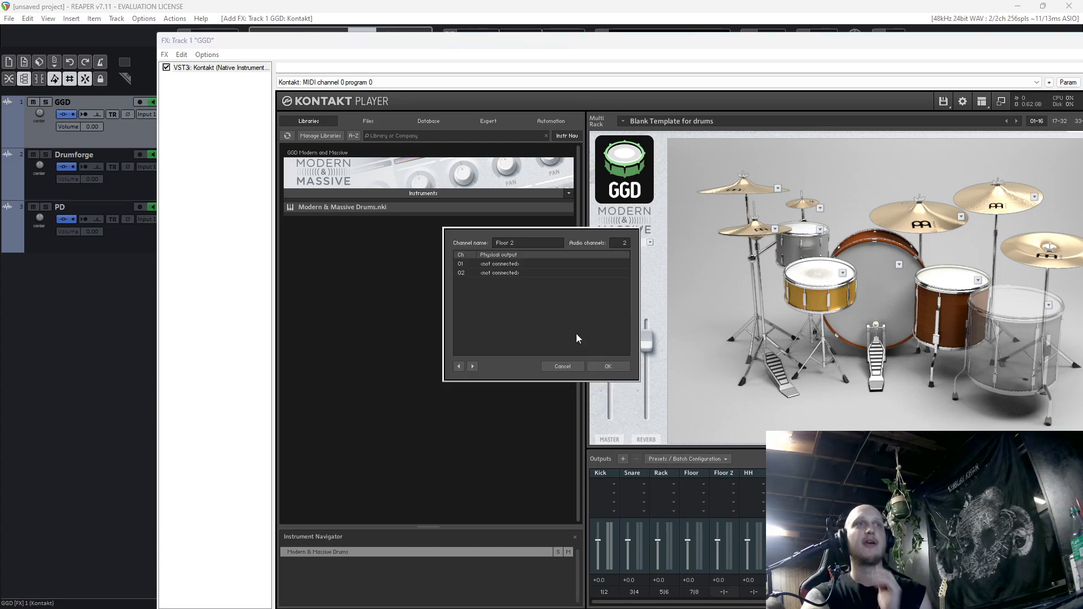
left_click(541, 265)
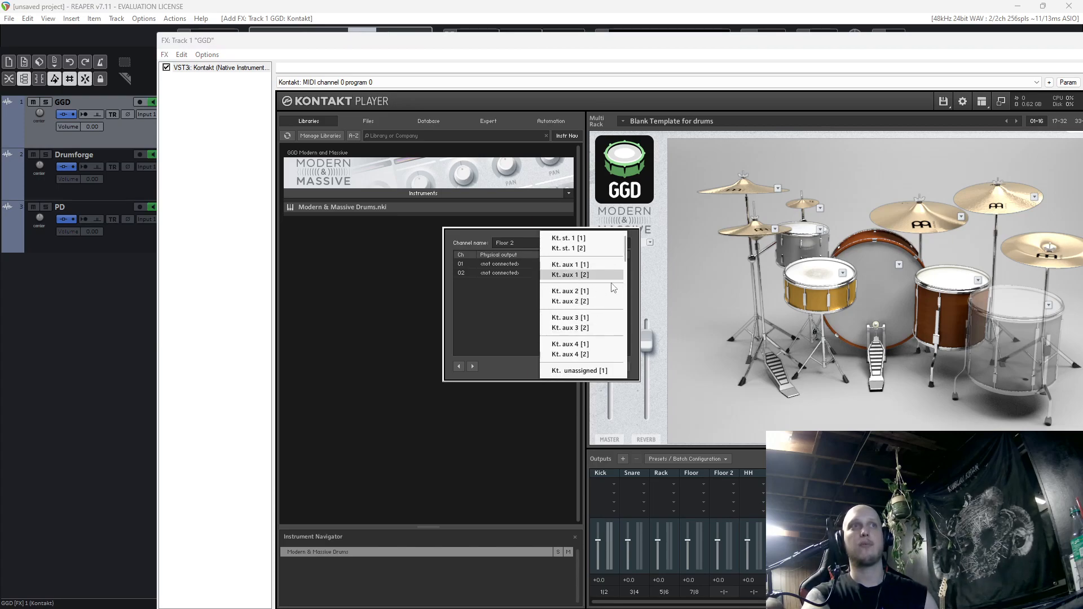
left_click(570, 344)
left_click(559, 274)
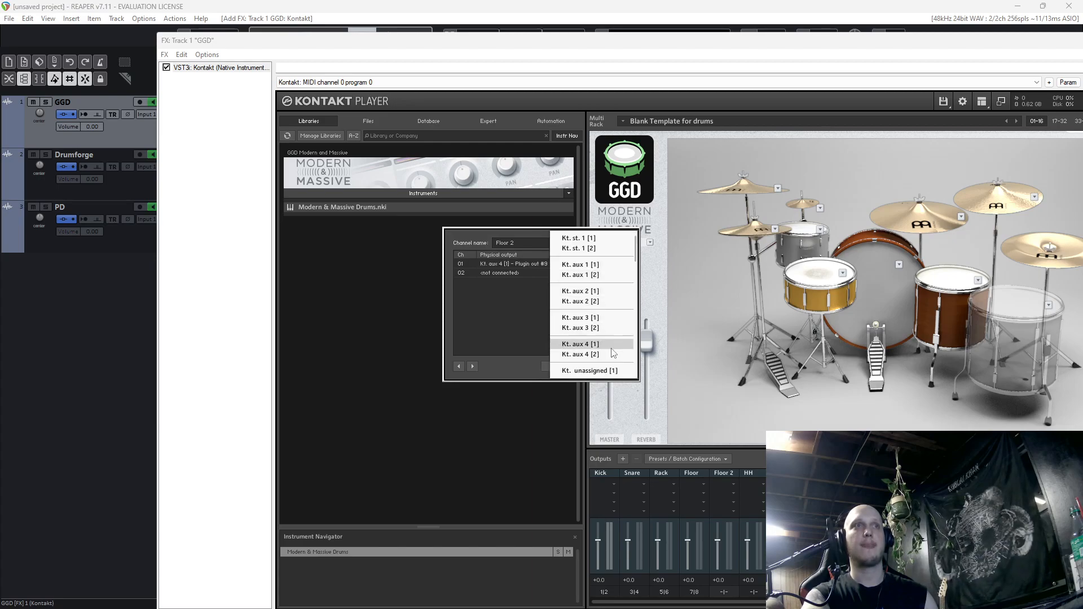
left_click(610, 350)
left_click(620, 367)
Assign the HH output's two channels to Kt. unassigned [1] and Kt. unassigned [2].
left_click(754, 591)
left_click(499, 267)
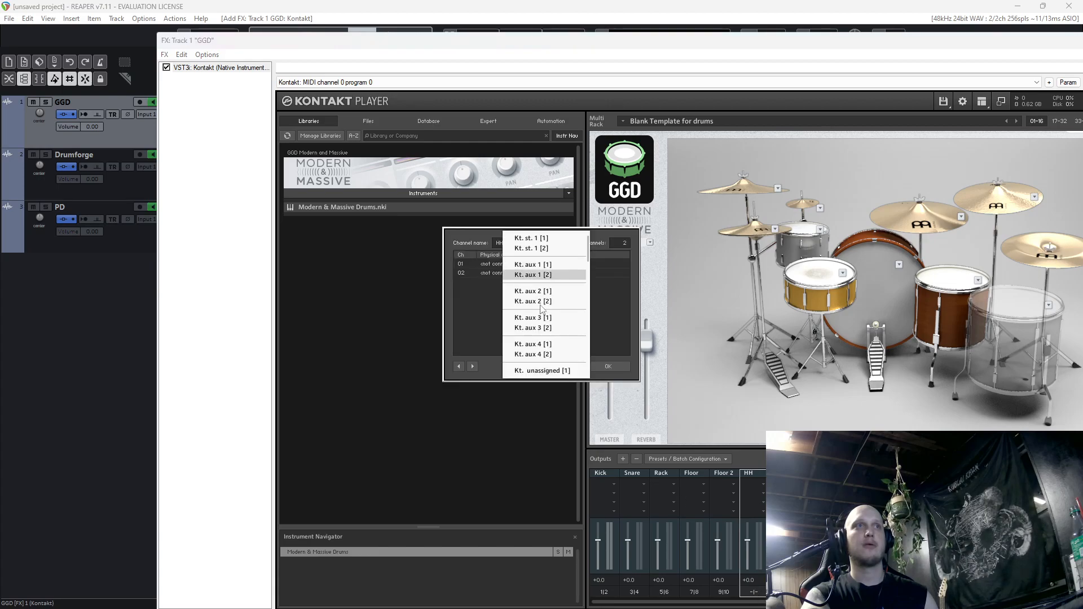
scroll(550, 350, "down", 1)
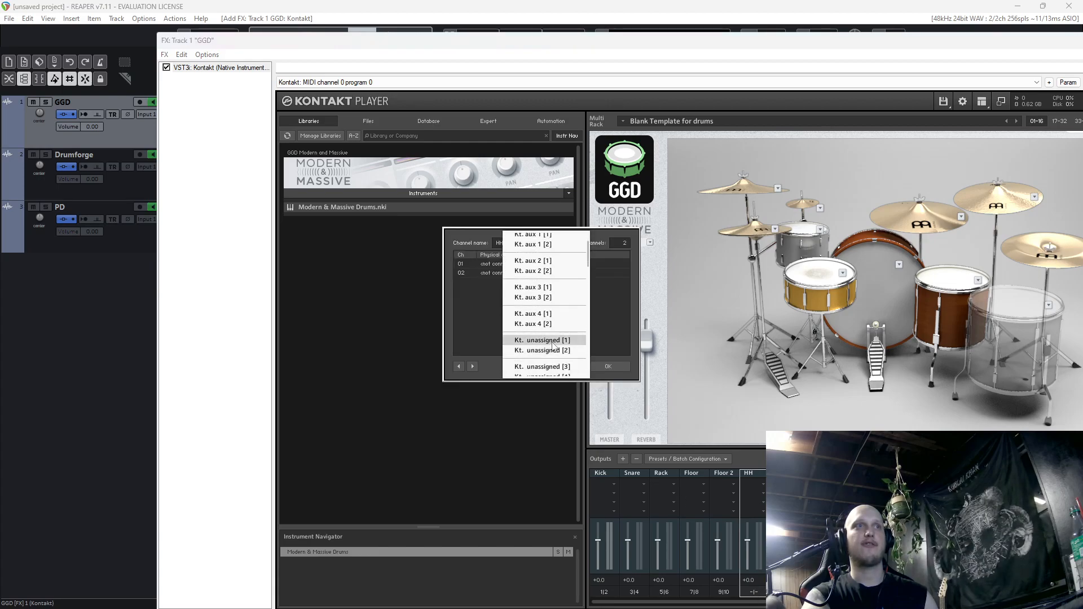
left_click(552, 340)
left_click(560, 275)
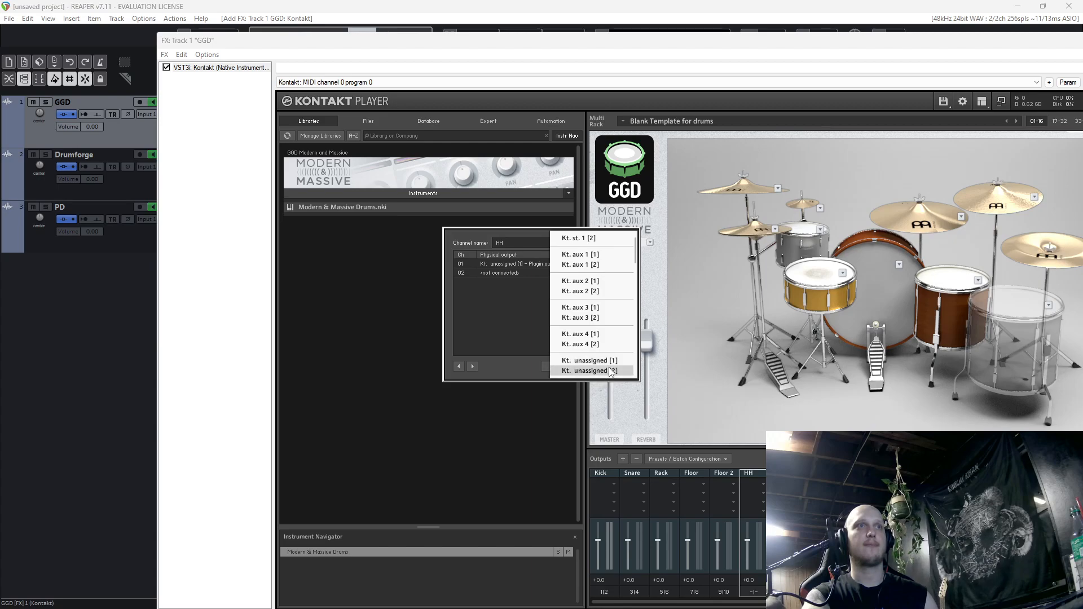
left_click(608, 363)
left_click(609, 366)
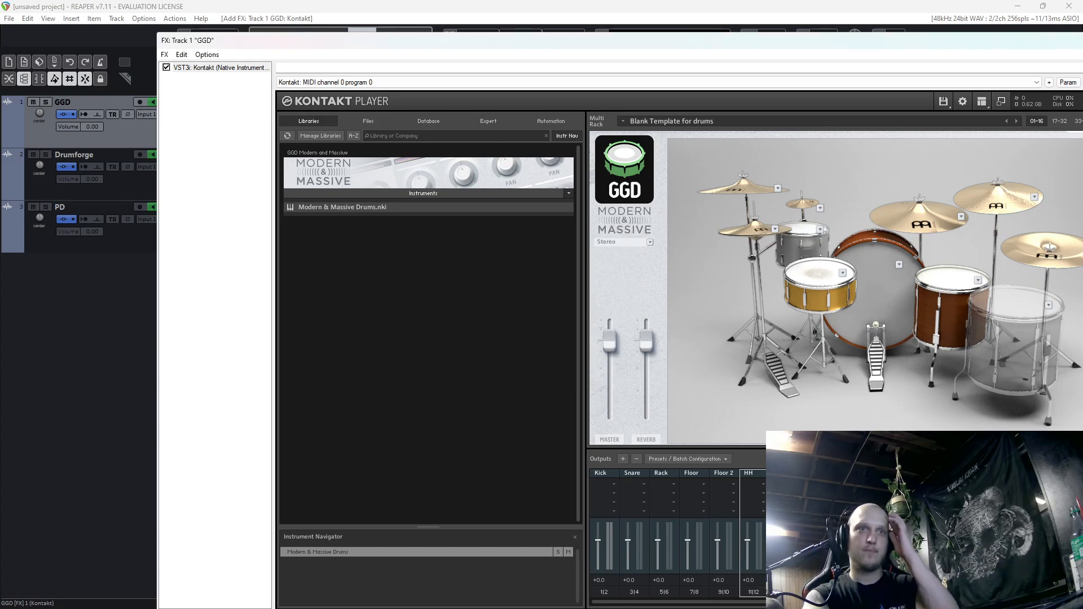
Assign the RIDE output's two channels to Kt. unassigned [3] and Kt. unassigned [4].
left_click(783, 592)
left_click(535, 270)
scroll(564, 293, "down", 3)
left_click(563, 285)
left_click(542, 273)
scroll(593, 316, "down", 3)
left_click(615, 337)
left_click(608, 366)
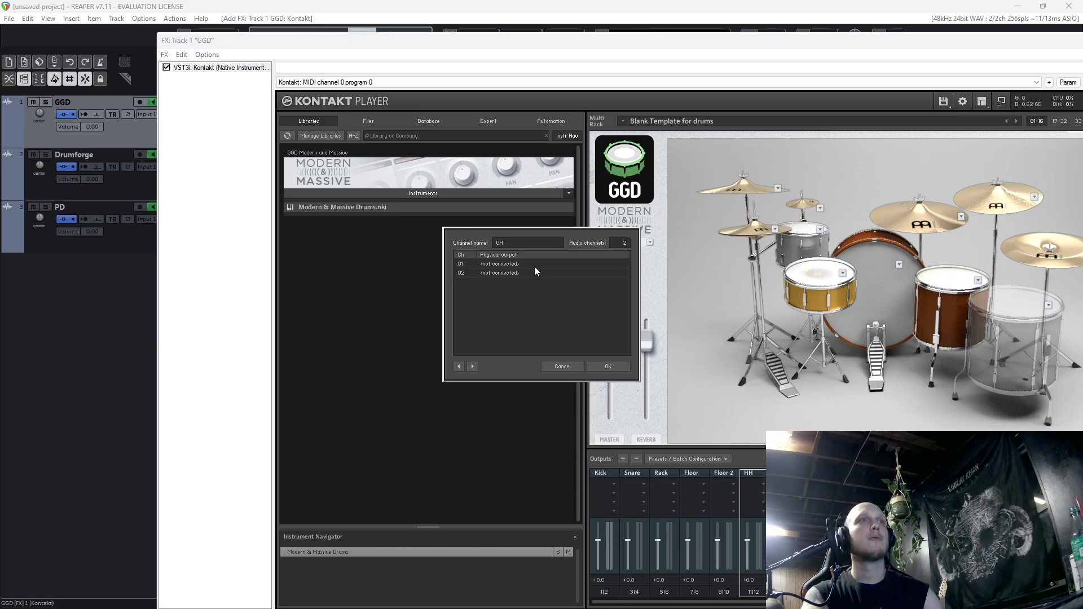
Assign the OH output's two channels to Kt. unassigned [5] and Kt. unassigned [6].
left_click(535, 267)
scroll(575, 316, "down", 3)
left_click(575, 341)
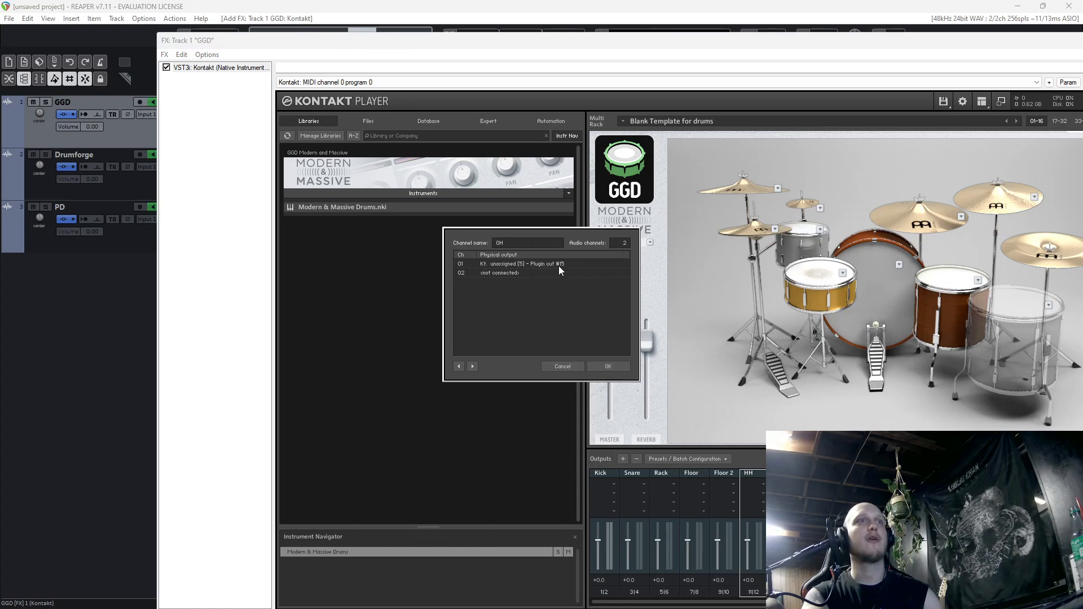
left_click(560, 269)
scroll(592, 315, "down", 5)
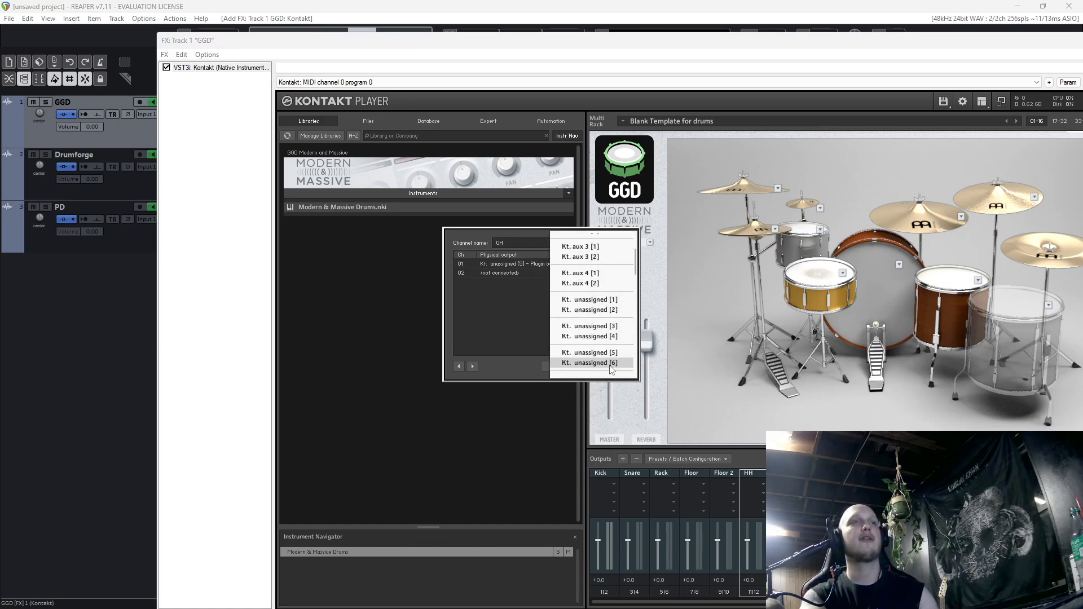
left_click(611, 364)
left_click(608, 366)
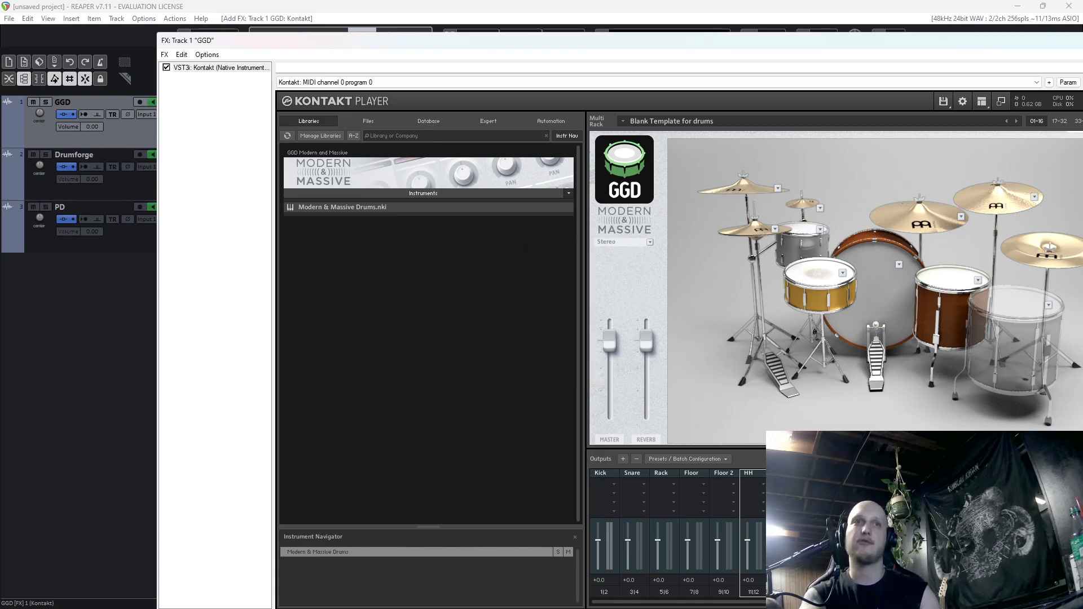
Assign the ROOM output's two channels to Kt. unassigned [7] and Kt. unassigned [8].
left_click(813, 592)
left_click(575, 267)
scroll(604, 324, "down", 4)
scroll(606, 327, "down", 2)
left_click(612, 340)
left_click(590, 274)
scroll(621, 345, "down", 6)
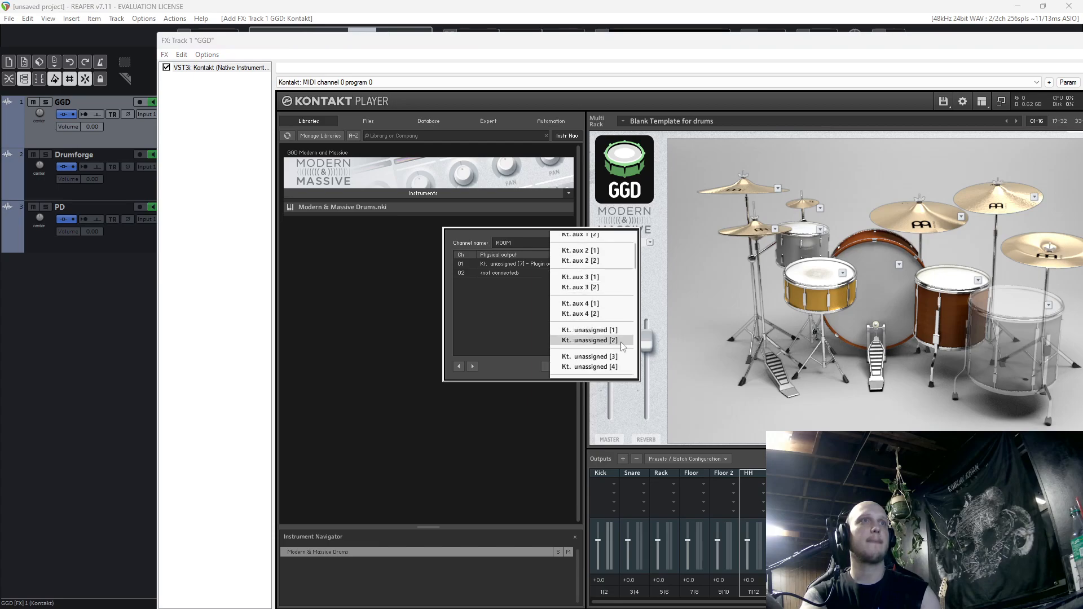
scroll(621, 346, "down", 2)
left_click(606, 341)
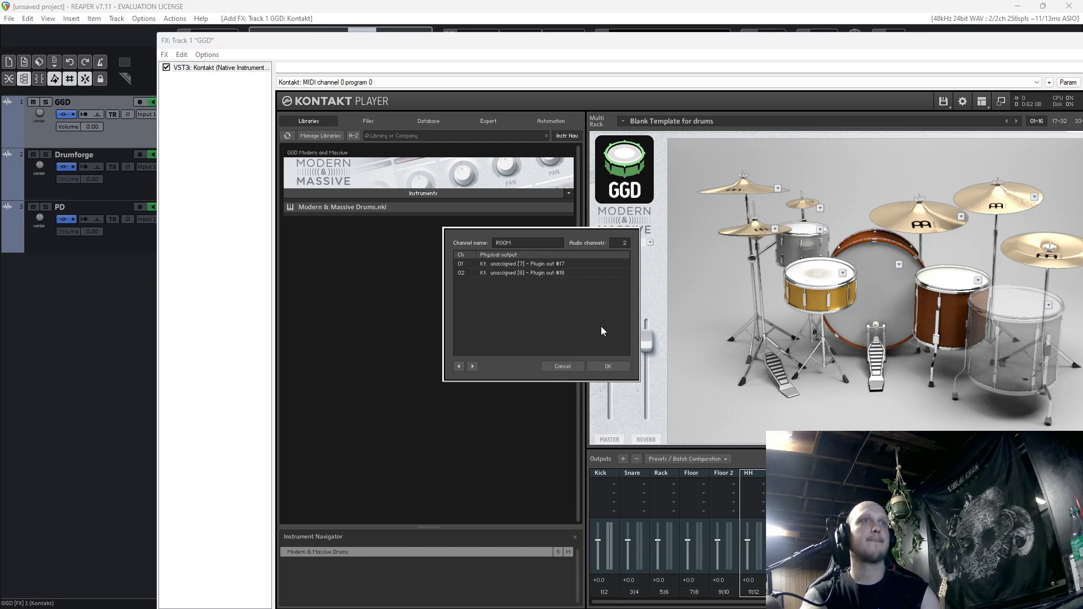
left_click(623, 367)
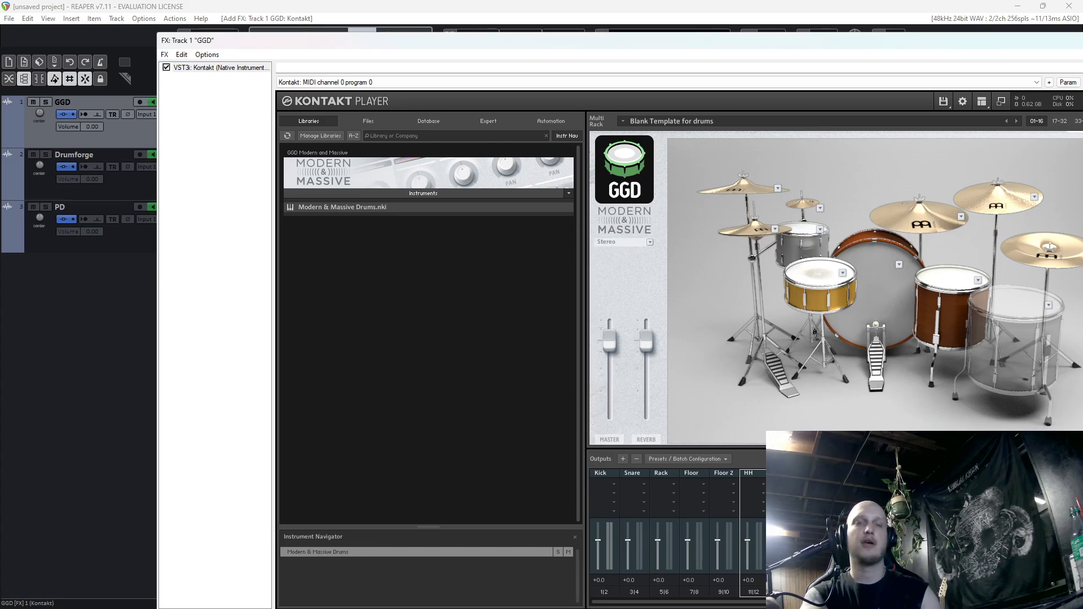
Set both channels of the aux 1 output to not connected.
left_click(876, 592)
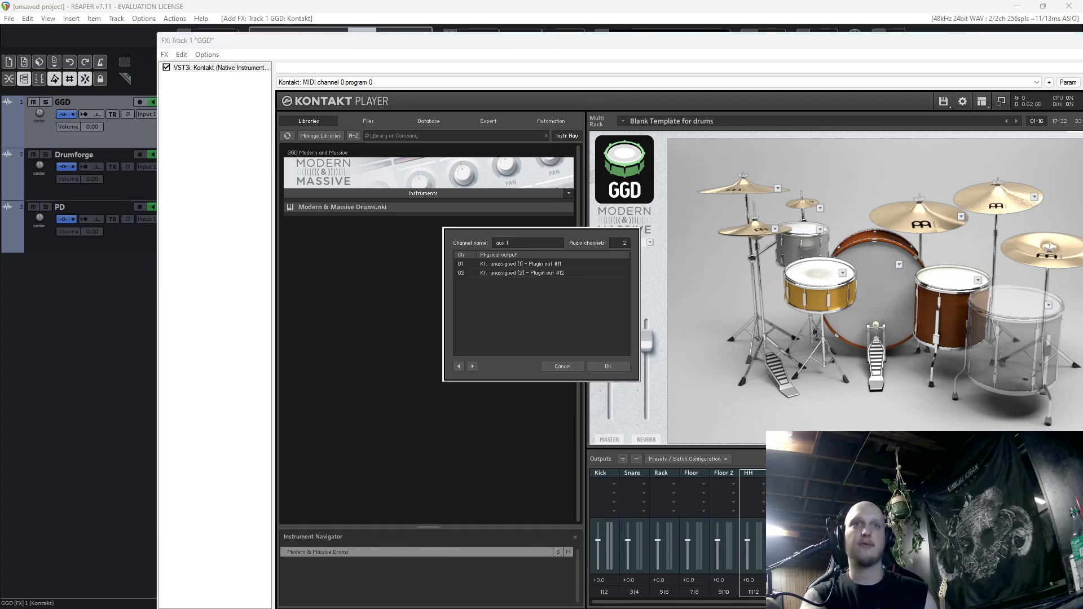
left_click(531, 264)
scroll(564, 314, "down", 4)
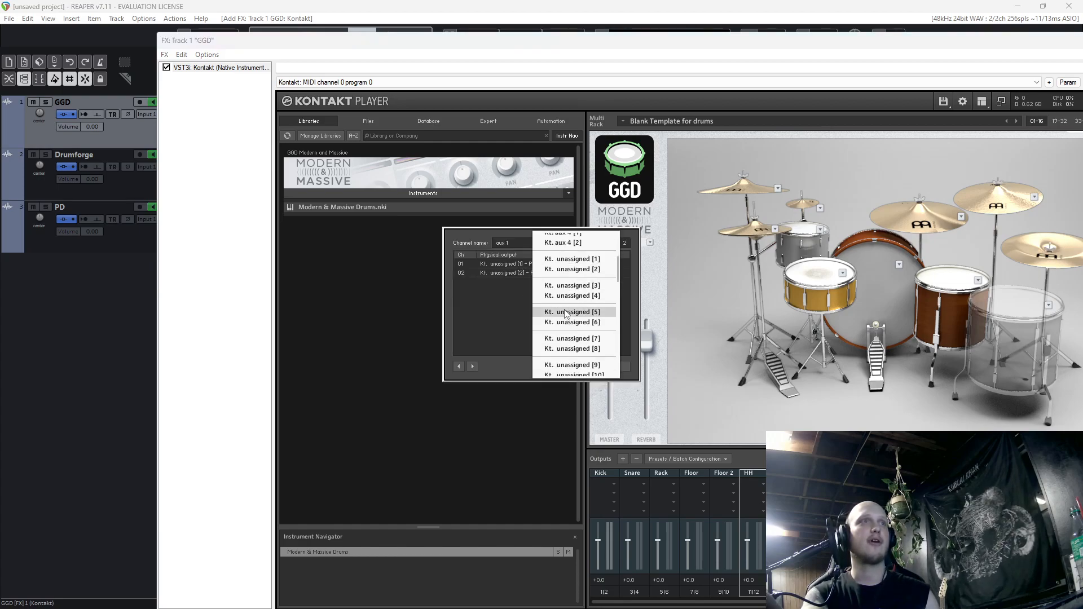
left_click(507, 301)
left_click(564, 270)
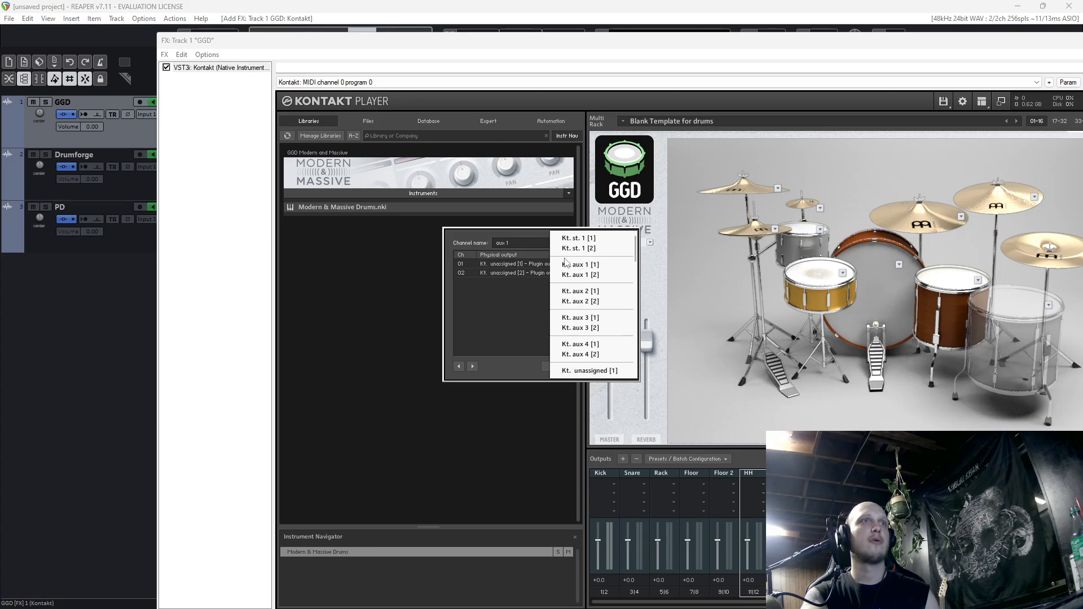
left_click_drag(637, 251, 643, 392)
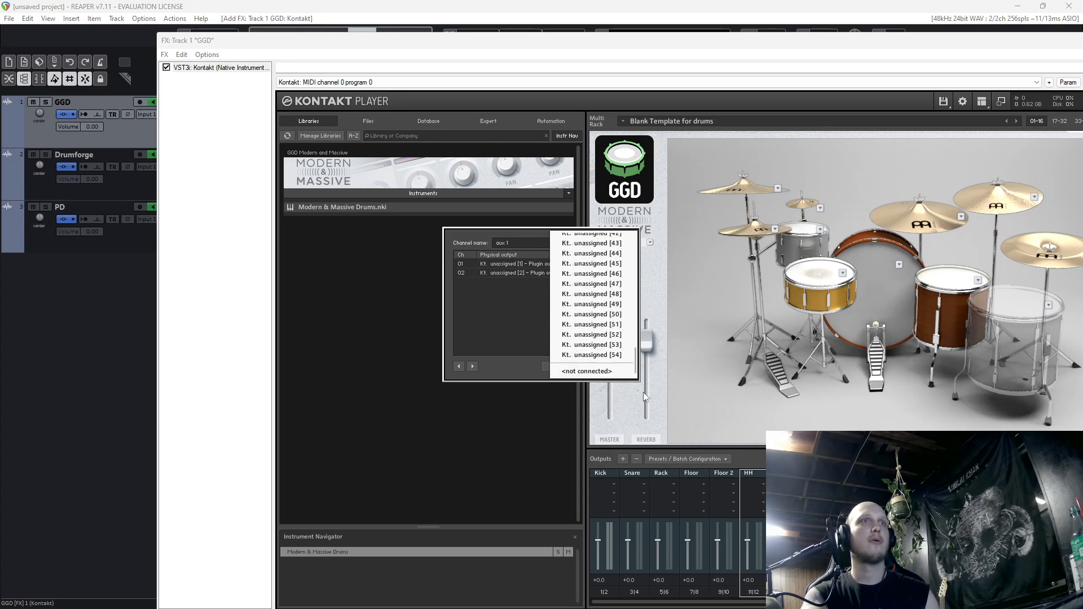
left_click(602, 371)
left_click(540, 273)
left_click_drag(626, 253, 627, 387)
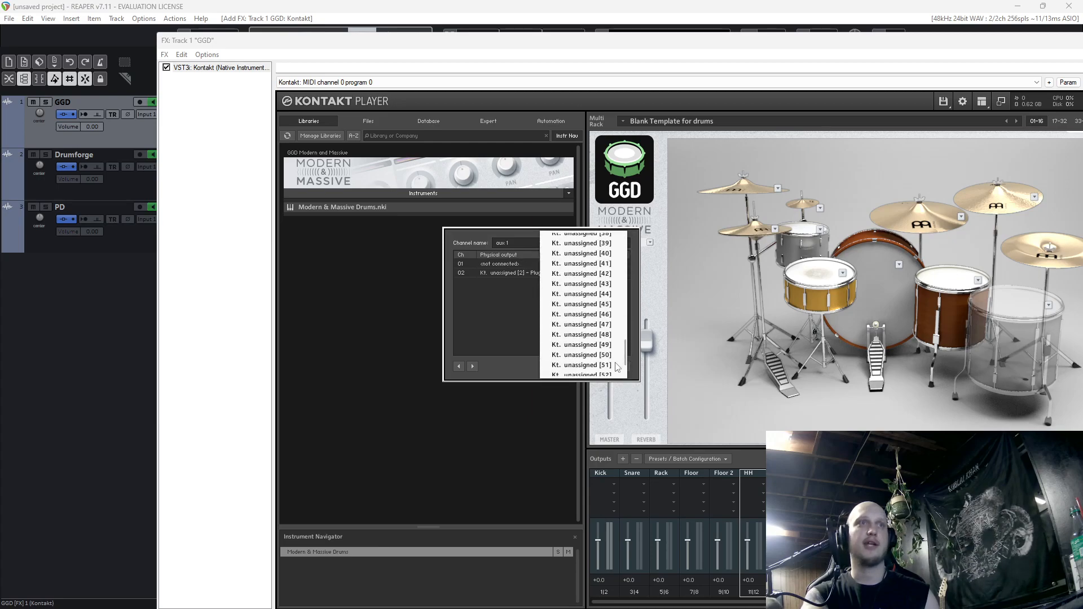
left_click(603, 372)
left_click(605, 368)
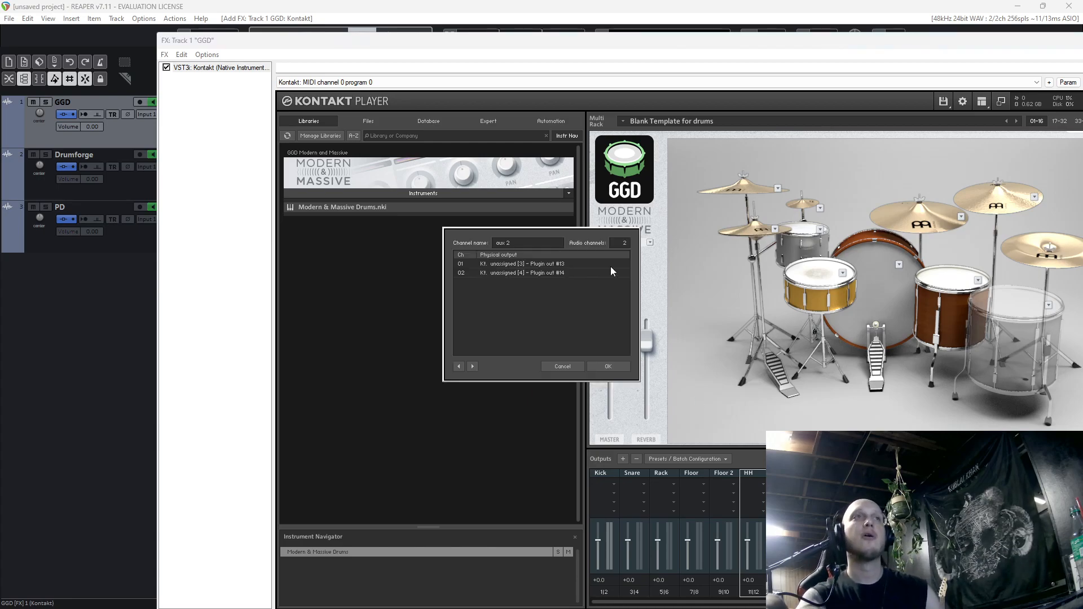
Set both channels of the aux 2 output to not connected.
left_click(571, 264)
left_click_drag(636, 248, 628, 369)
left_click(628, 370)
left_click(571, 273)
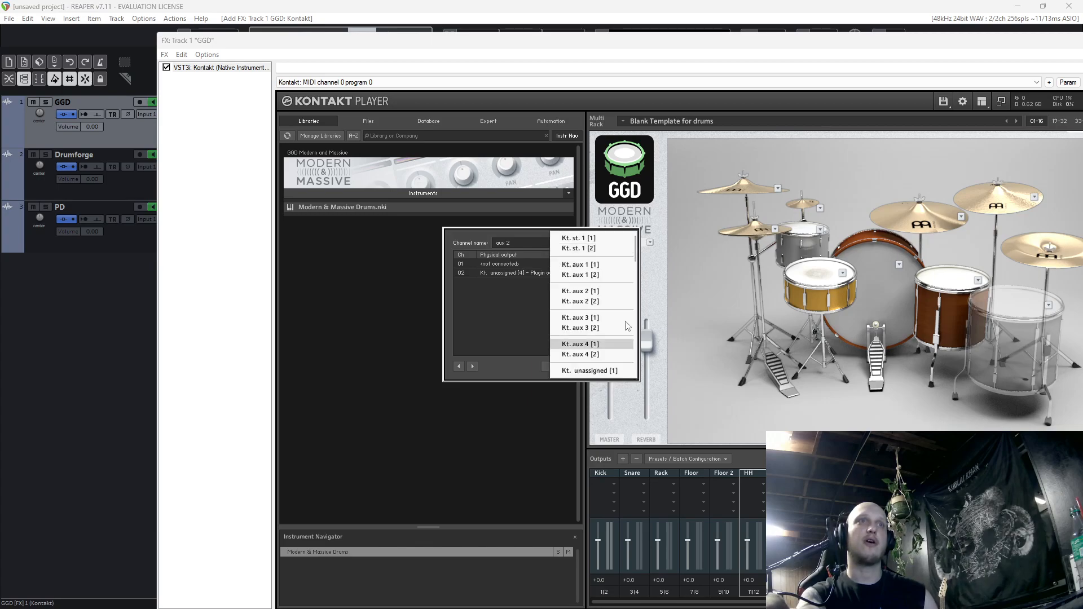
left_click_drag(637, 258, 634, 374)
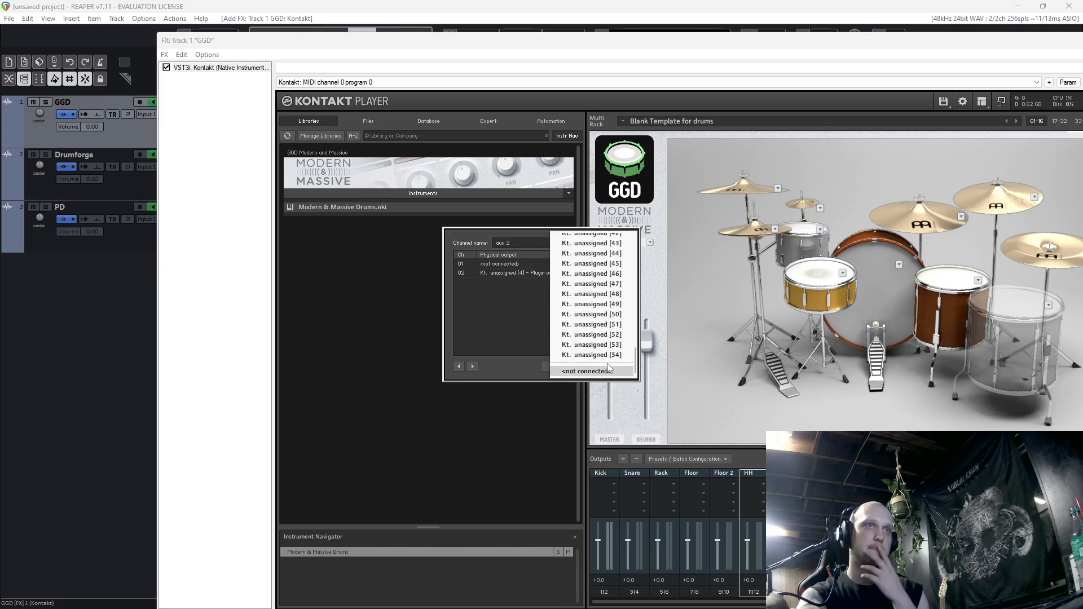
left_click(610, 370)
left_click(611, 369)
Set both channels of the aux 3 output to not connected.
left_click(880, 592)
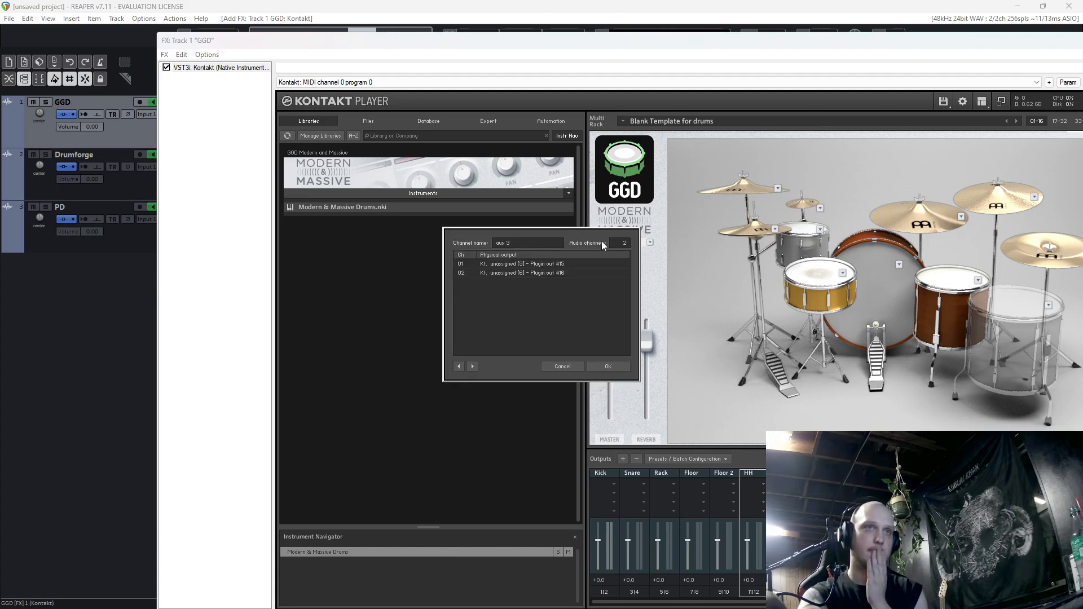
left_click(554, 271)
scroll(637, 339, "down", 4)
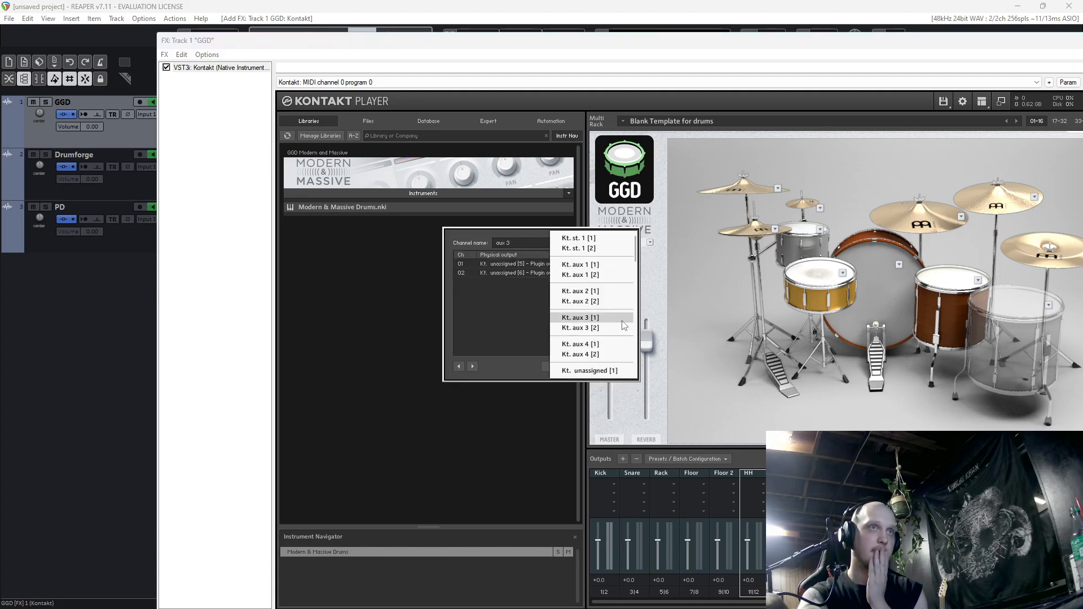
left_click_drag(637, 270, 637, 379)
left_click(615, 371)
left_click(544, 274)
scroll(624, 258, "down", 1)
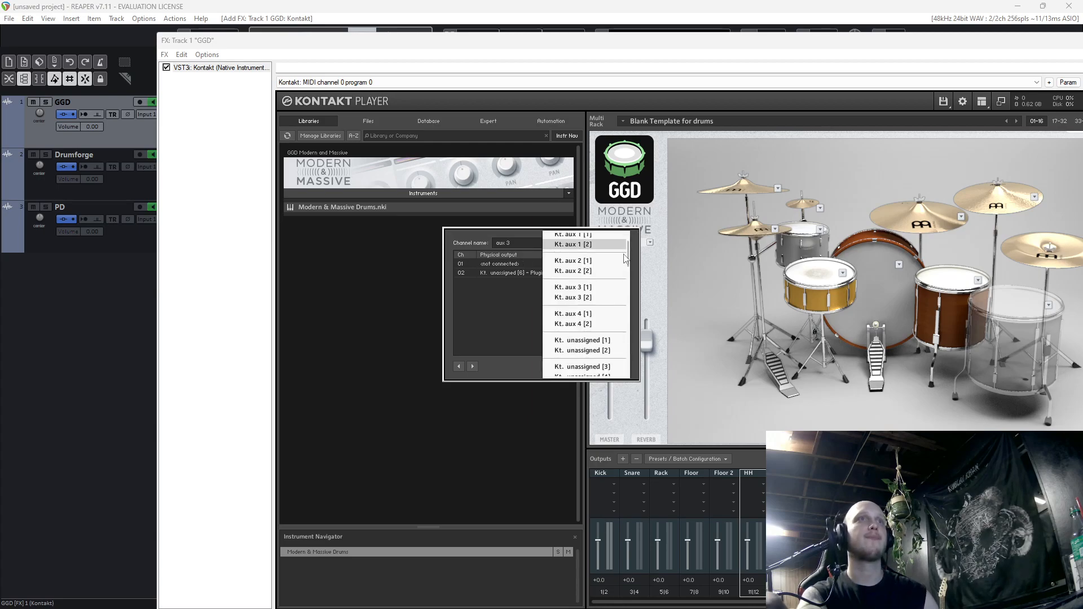
left_click_drag(630, 271, 636, 377)
left_click(612, 372)
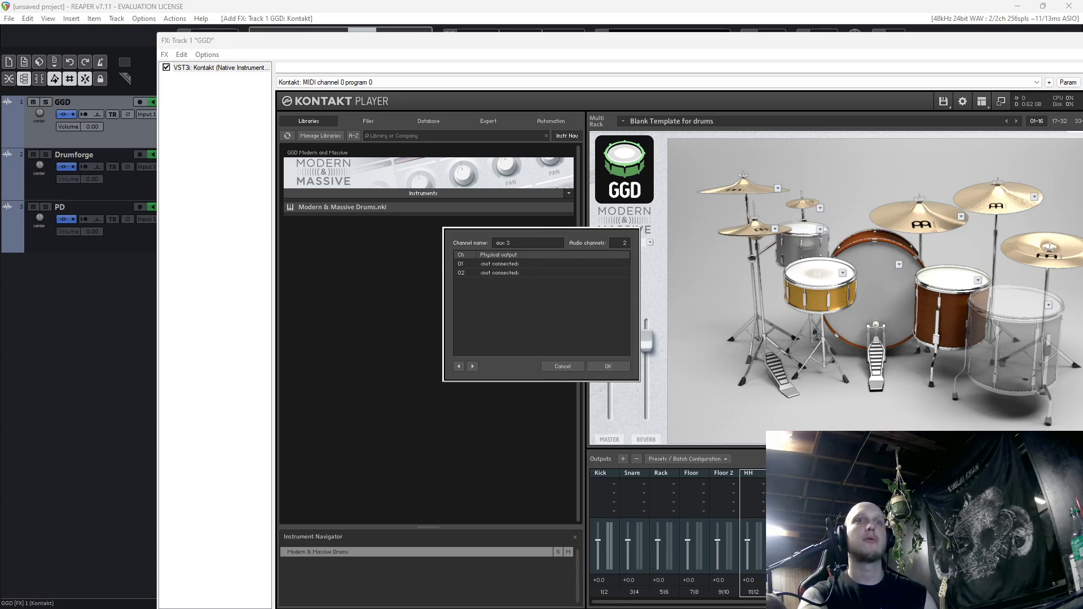
left_click(607, 366)
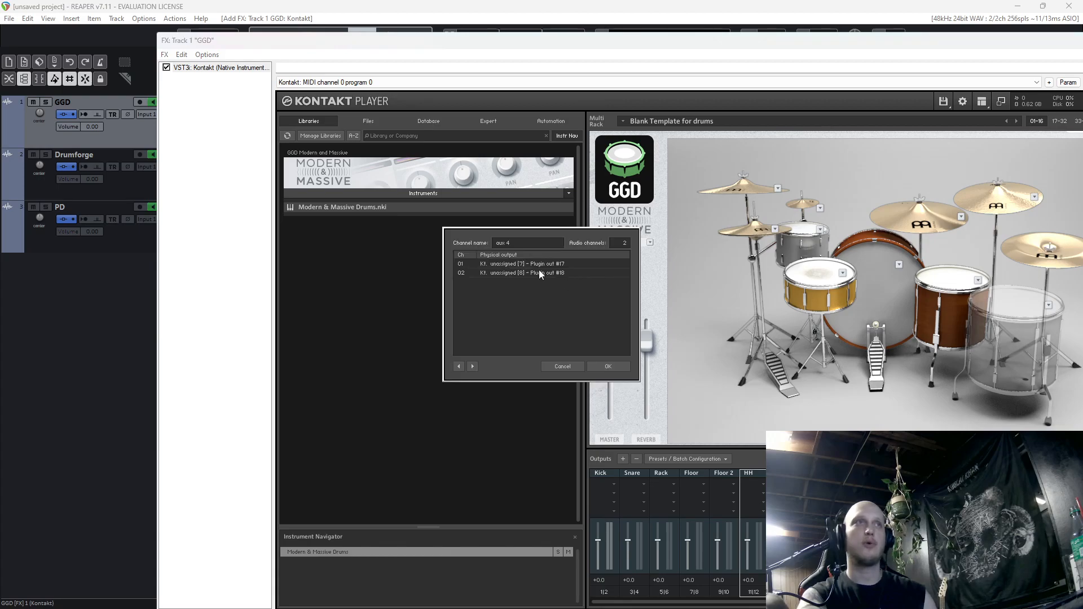
Set both channels of the aux 4 output to not connected.
left_click(537, 273)
left_click_drag(618, 253, 615, 369)
scroll(592, 368, "down", 1)
left_click(580, 371)
left_click(551, 273)
scroll(637, 316, "down", 2)
scroll(637, 316, "down", 2)
left_click(620, 372)
left_click(608, 367)
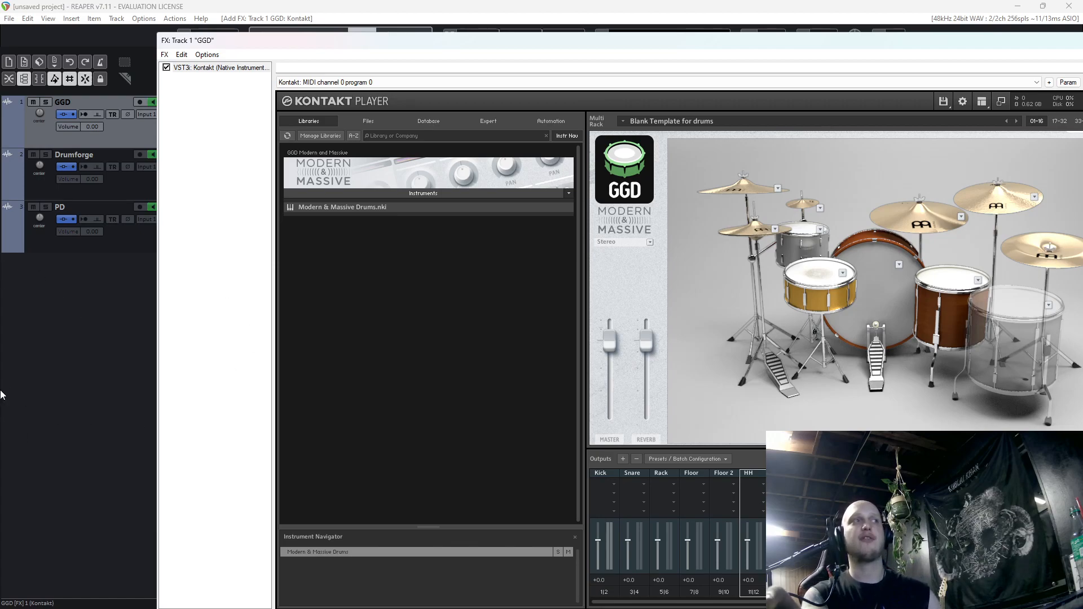
Move the FX window so the outputs and tracks can be seen, and audition several drums of the kit.
left_click_drag(578, 41, 586, 332)
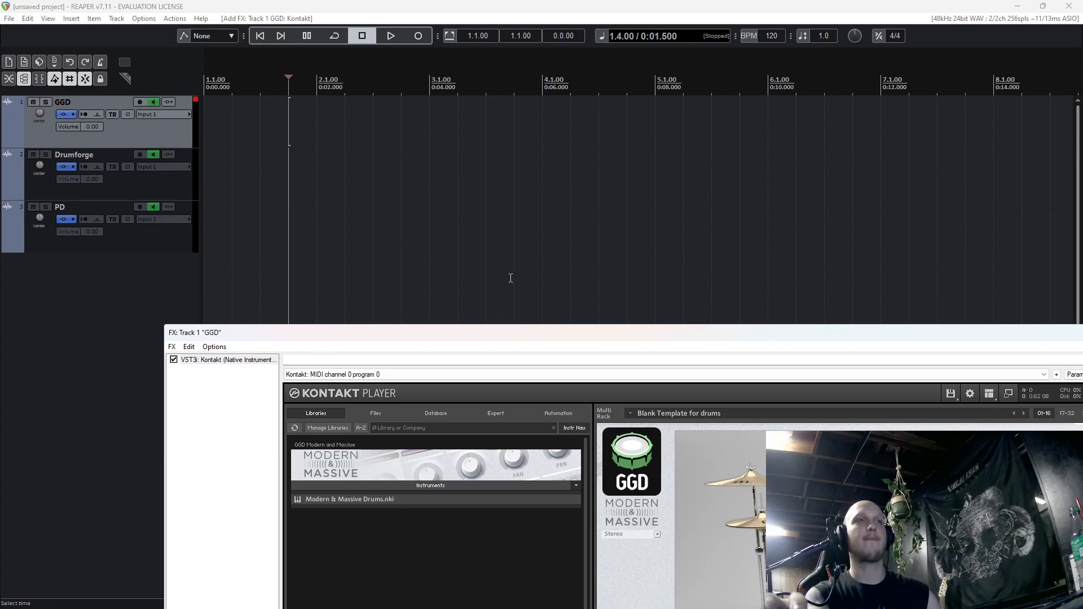
left_click_drag(553, 332, 410, 124)
left_click(681, 353)
left_click(673, 314)
left_click(813, 361)
left_click(724, 366)
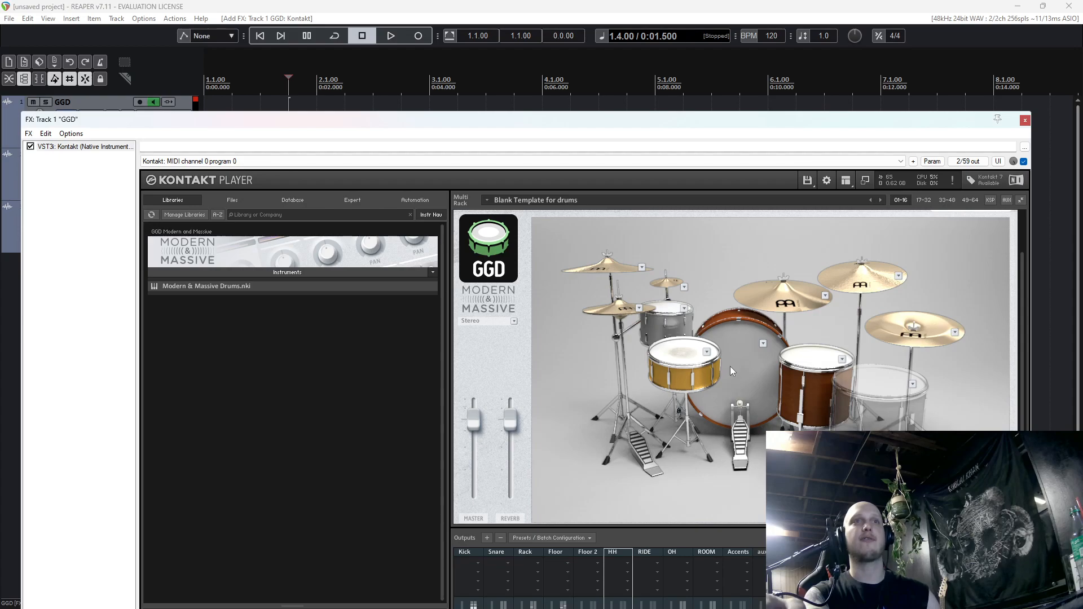
left_click(631, 310)
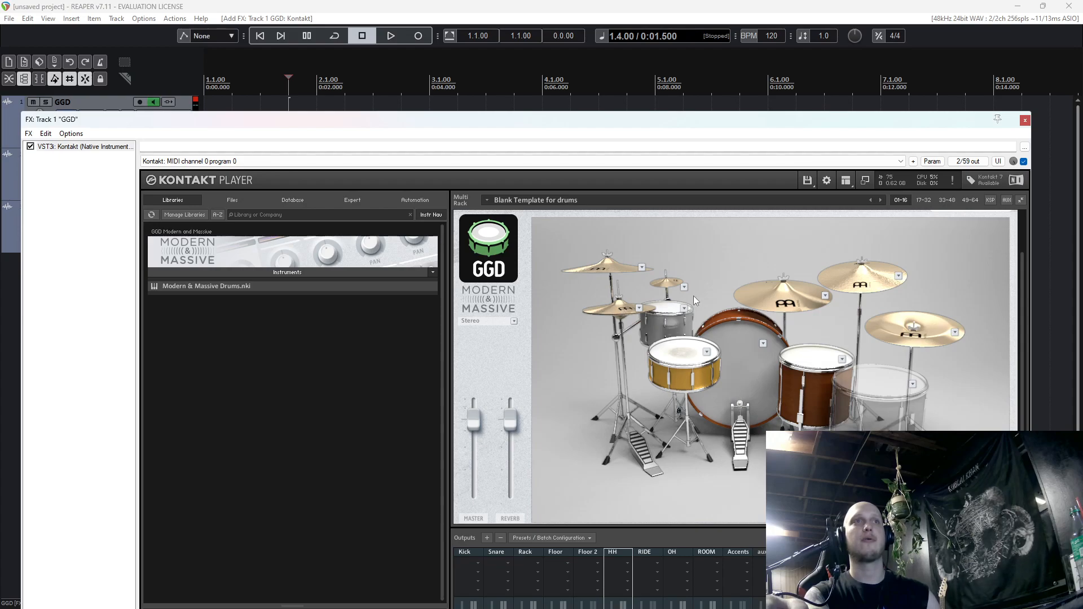
left_click_drag(570, 124, 567, 216)
Save the current Kontakt multi under the file name "Drum set up" in the God Talk folder.
left_click(805, 273)
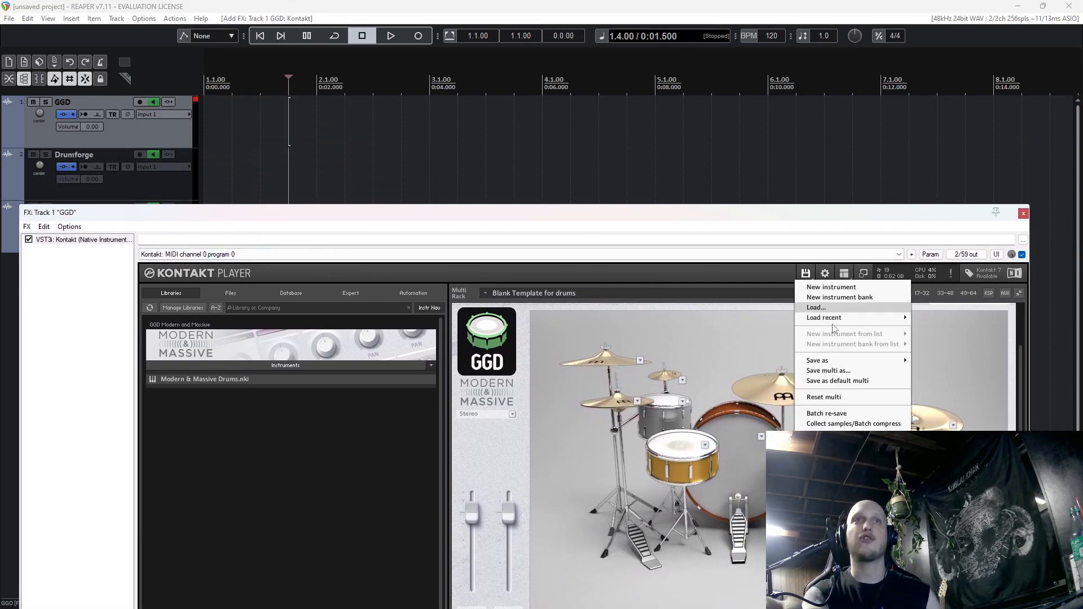
left_click(829, 372)
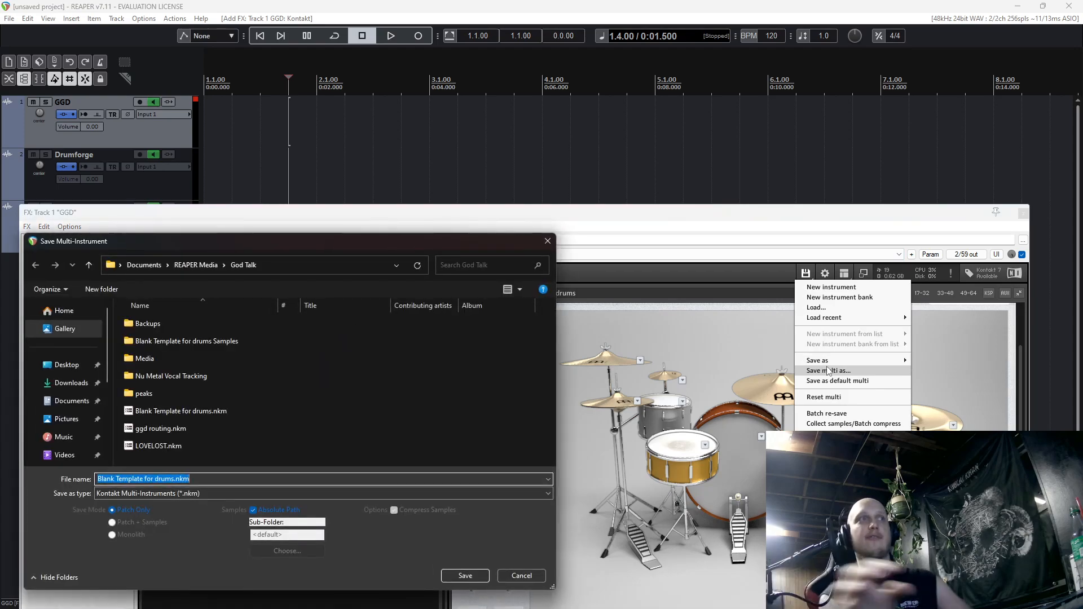
key("Left")
key("Left")
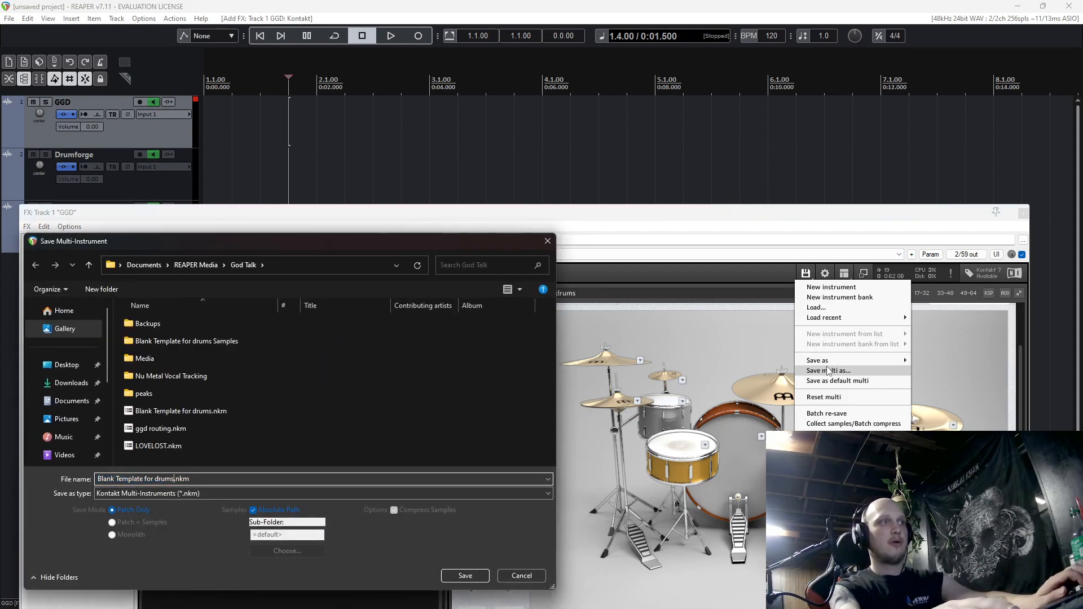
key("BackSpace")
key("BackSpace")
key("BackSpace")
key("BackSpace")
key("BackSpace")
key("BackSpace")
key("BackSpace")
key("BackSpace")
key("BackSpace")
key("BackSpace")
key("BackSpace")
key("BackSpace")
key("BackSpace")
key("BackSpace")
key("BackSpace")
key("BackSpace")
key("BackSpace")
key("BackSpace")
key("BackSpace")
key("BackSpace")
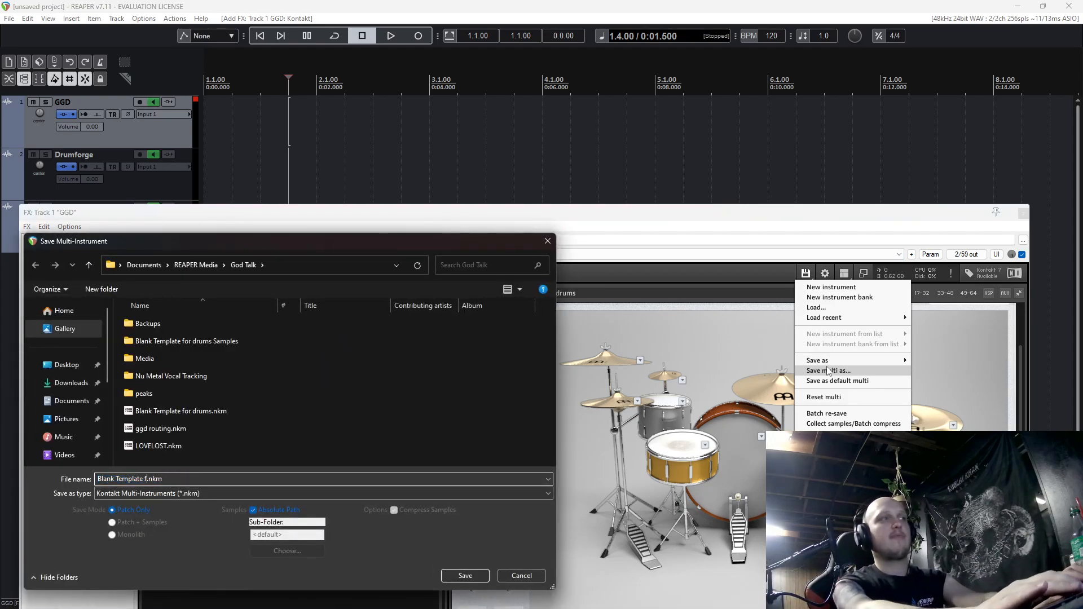
type("Drum set up")
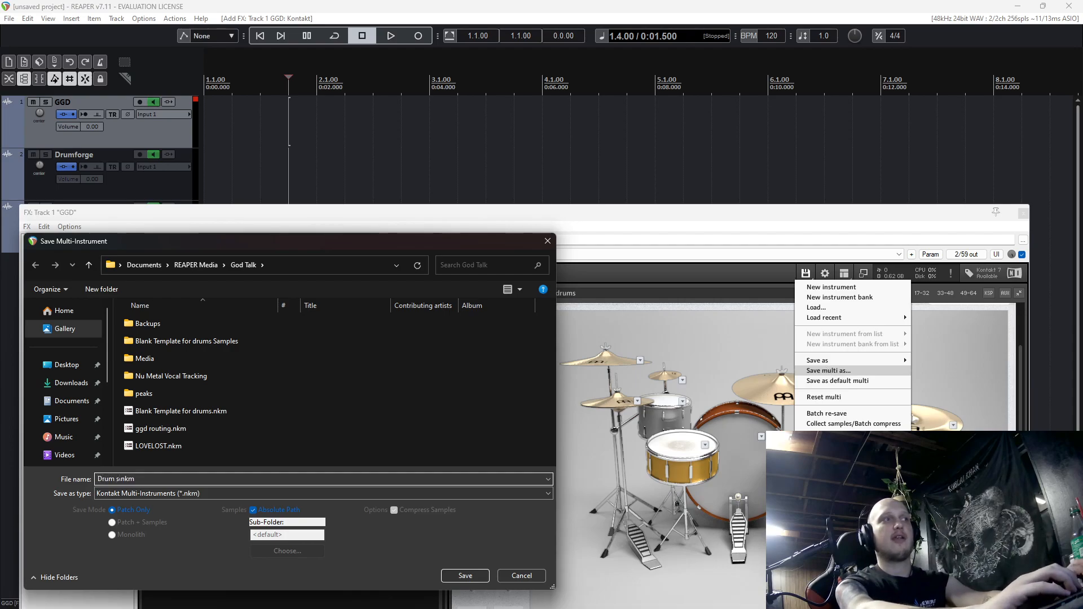
key("Return")
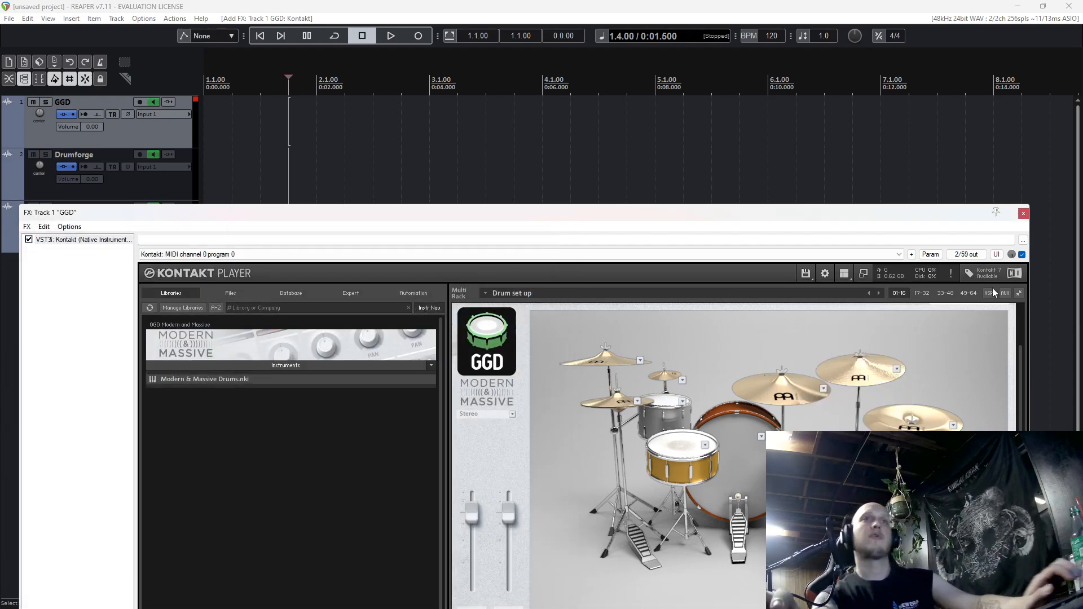
Check the recently loaded Kontakt files for the saved Drum set up multi, without loading anything.
left_click_drag(722, 208, 770, 42)
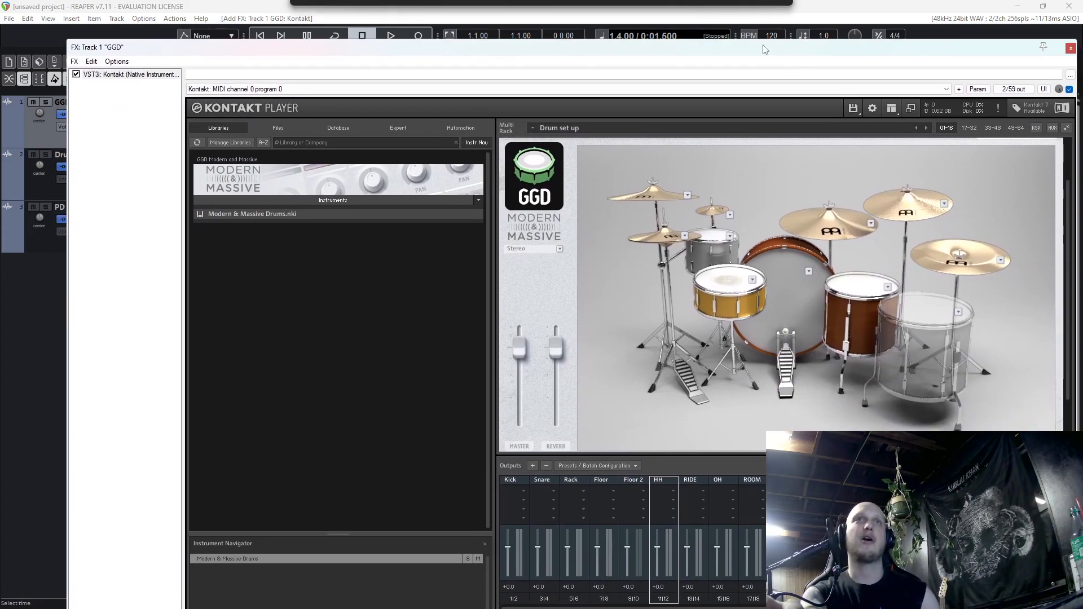
left_click(852, 108)
mouse_move(879, 161)
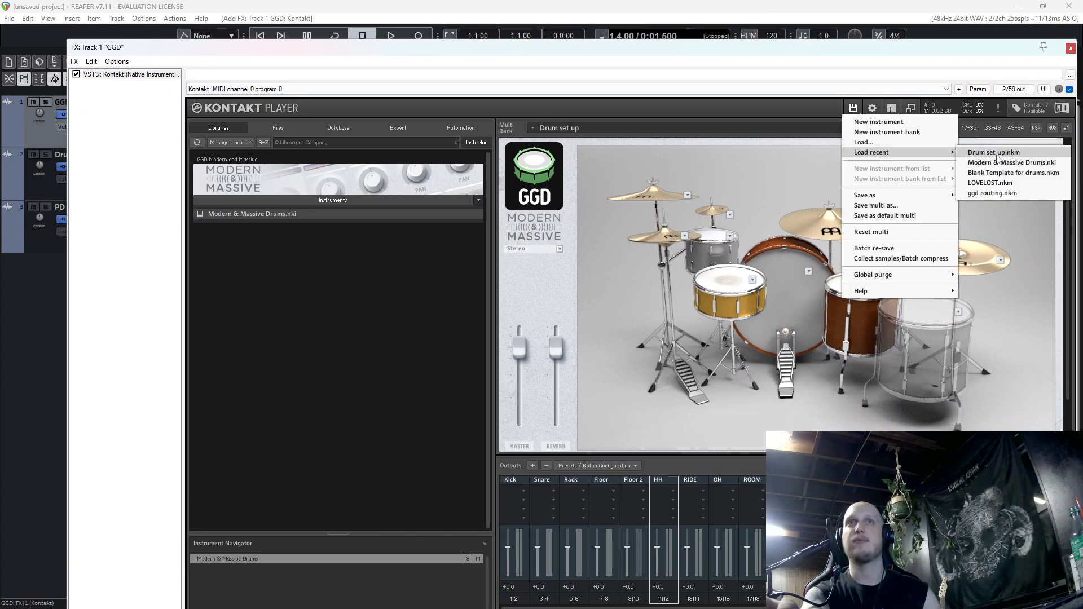
left_click(822, 299)
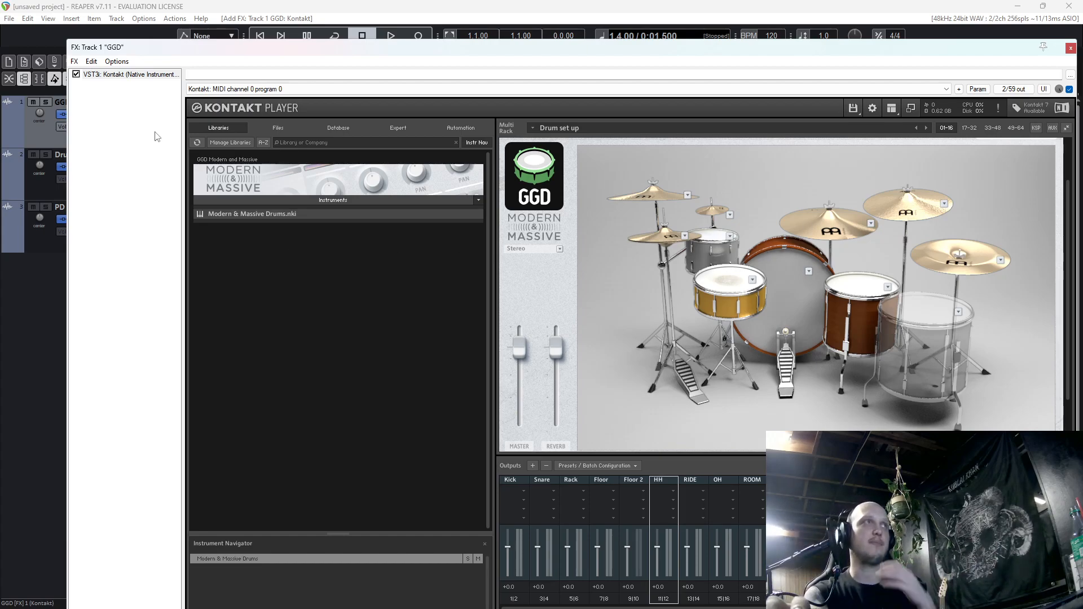
Build multichannel routing tracks for the outputs of the Kontakt instrument on the GGD track, and close its FX window.
left_click_drag(307, 51, 411, 50)
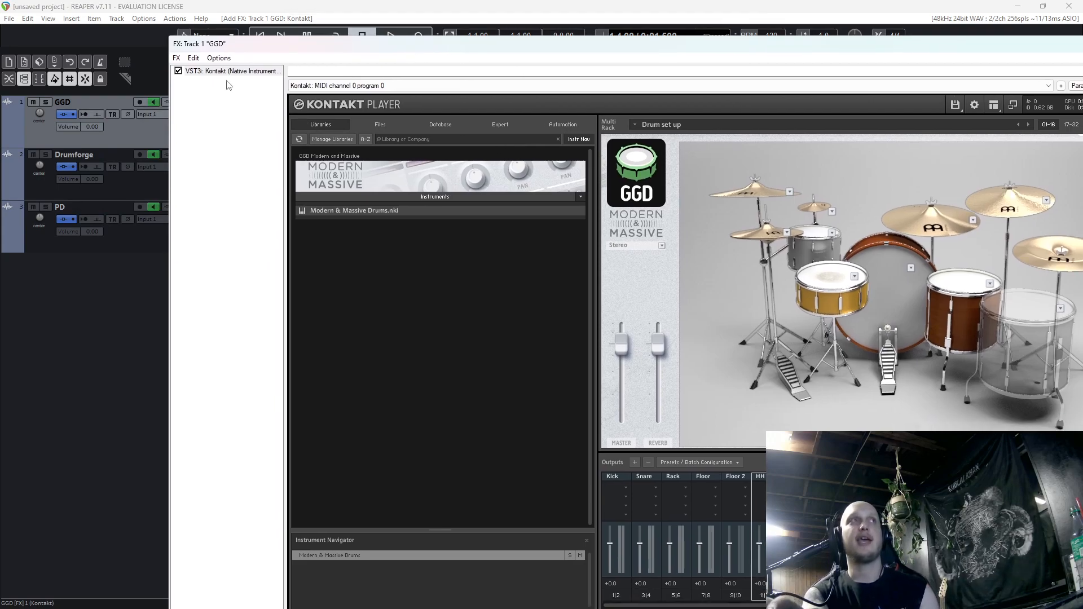
right_click(225, 73)
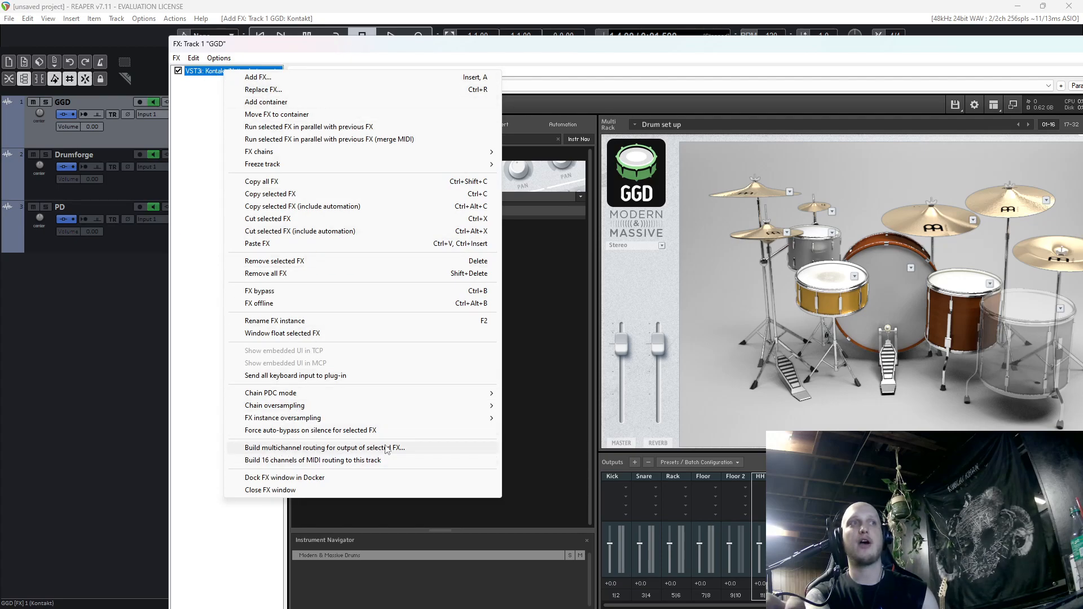
left_click(404, 447)
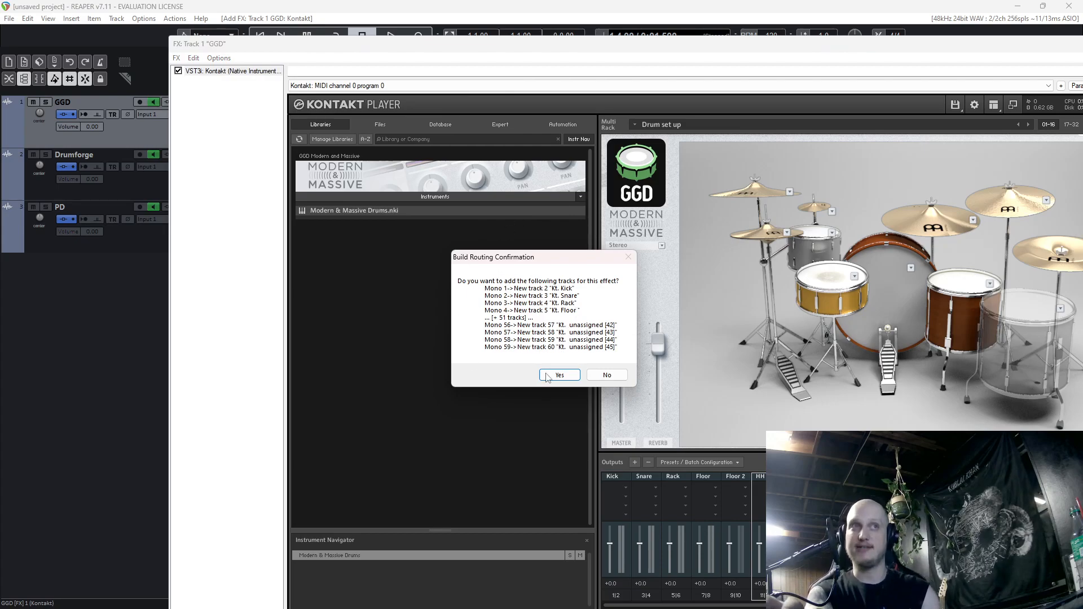
left_click(569, 381)
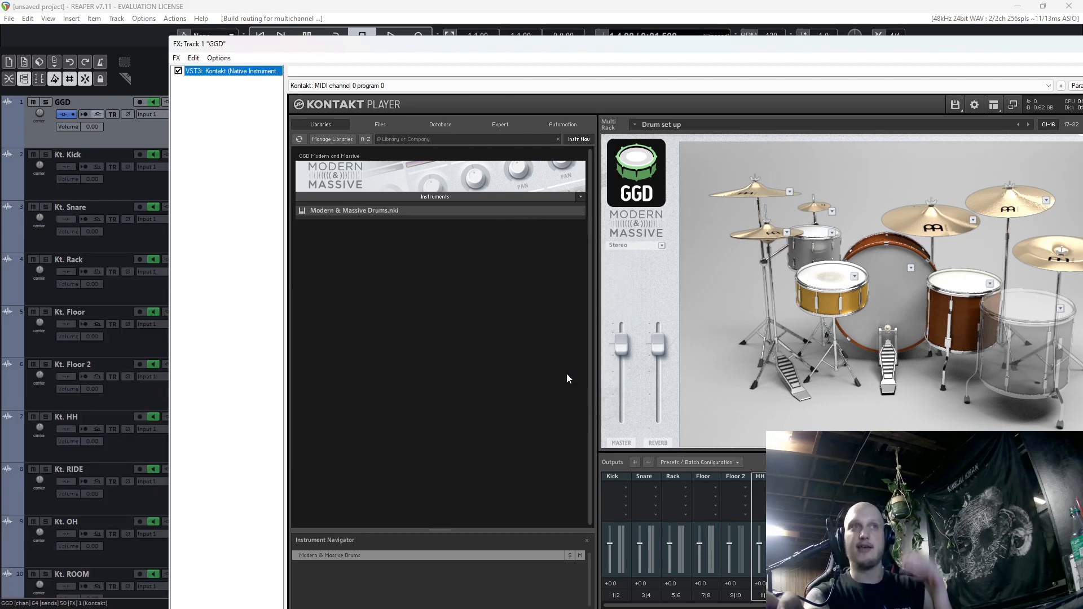
left_click_drag(1045, 49, 866, 75)
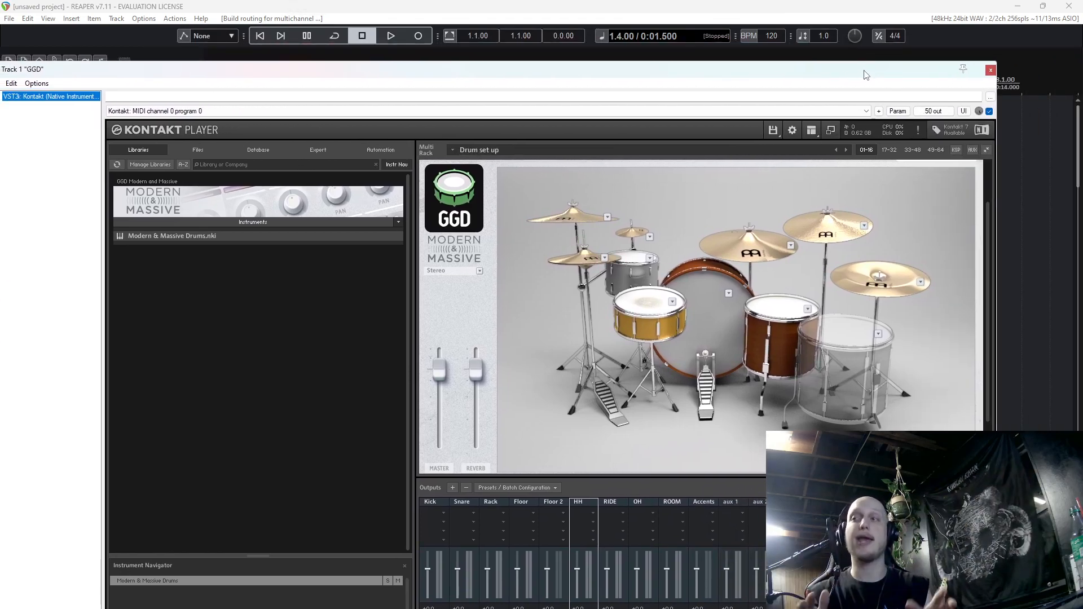
left_click(990, 70)
Delete the unneeded routing tracks from Kt. aux 1 through Kt. unassigned [36].
left_click(133, 182)
scroll(136, 182, "down", 1)
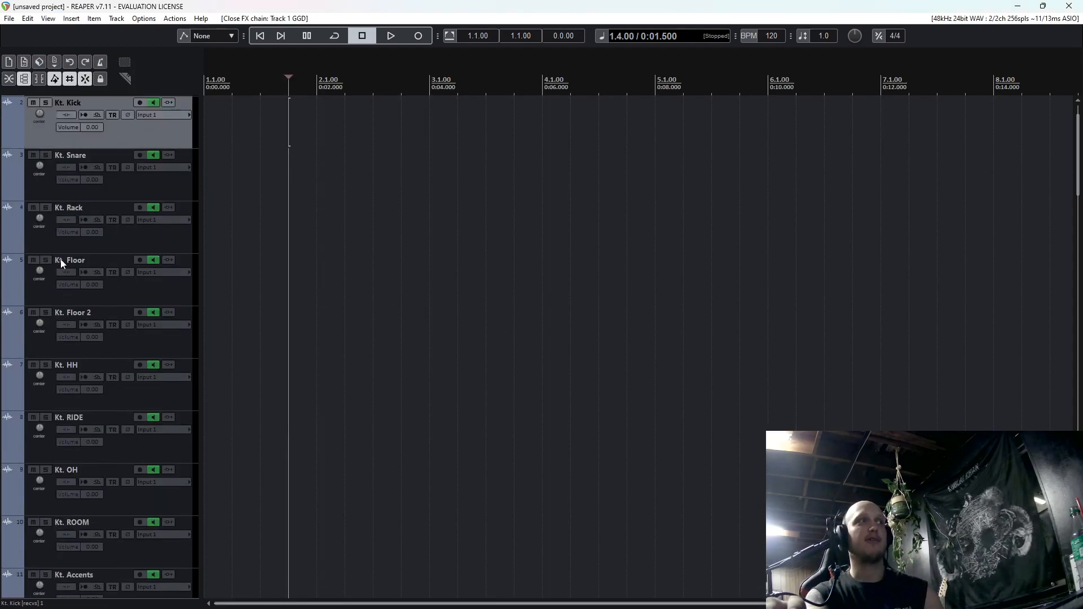
scroll(91, 329, "down", 2)
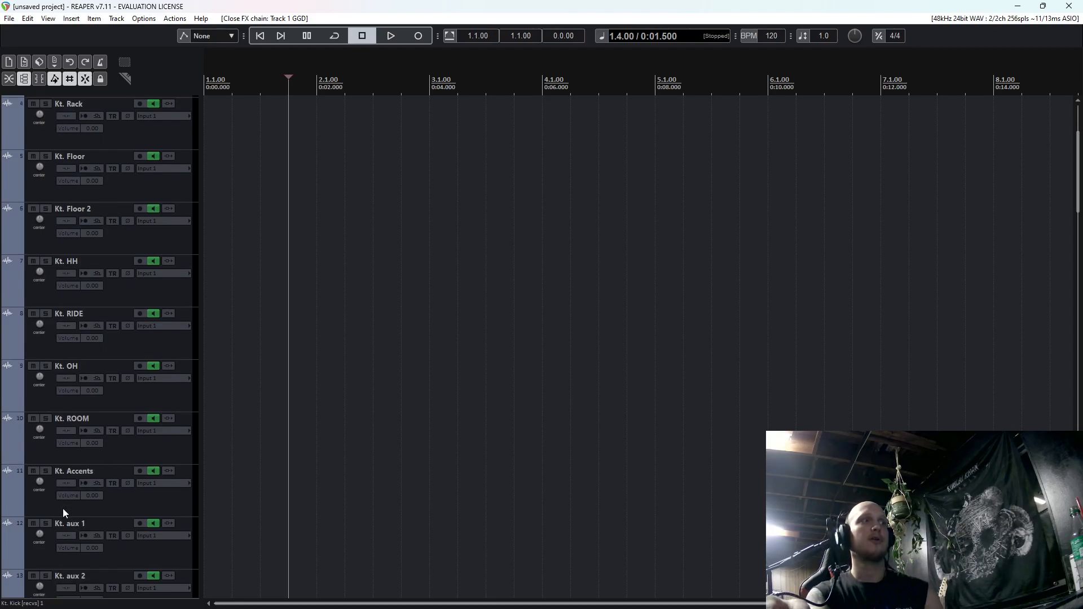
left_click(130, 553)
scroll(152, 484, "down", 20)
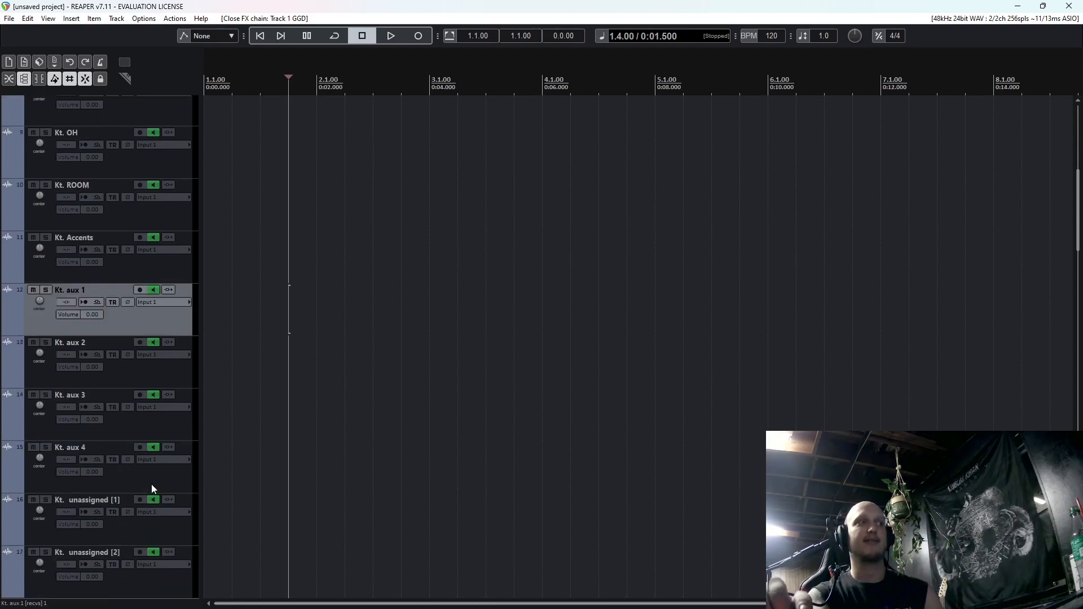
scroll(153, 454, "down", 20)
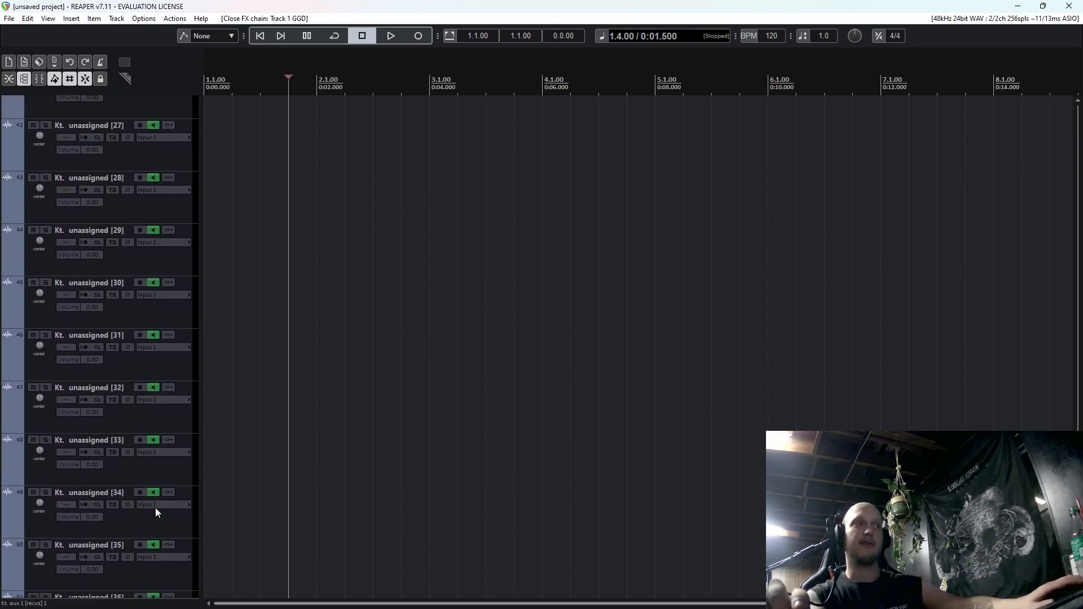
left_click(134, 436, "shift")
key("Delete")
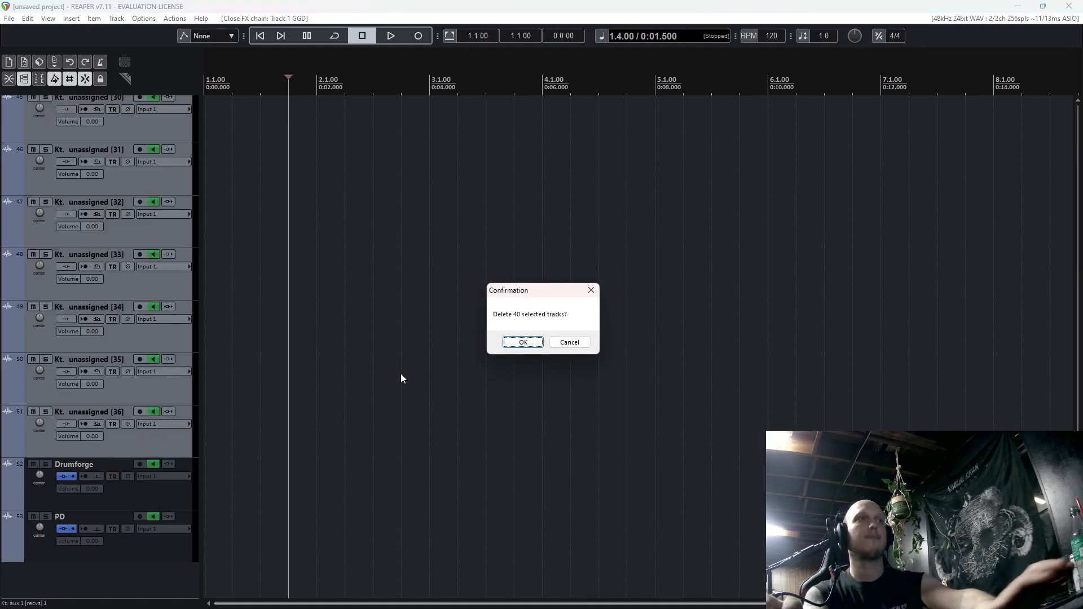
left_click(518, 342)
Highlight the routed tracks from Kt. Kick to Kt. Floor and to Kt. HH, ending with only Kt. Kick selected.
scroll(130, 336, "up", 5)
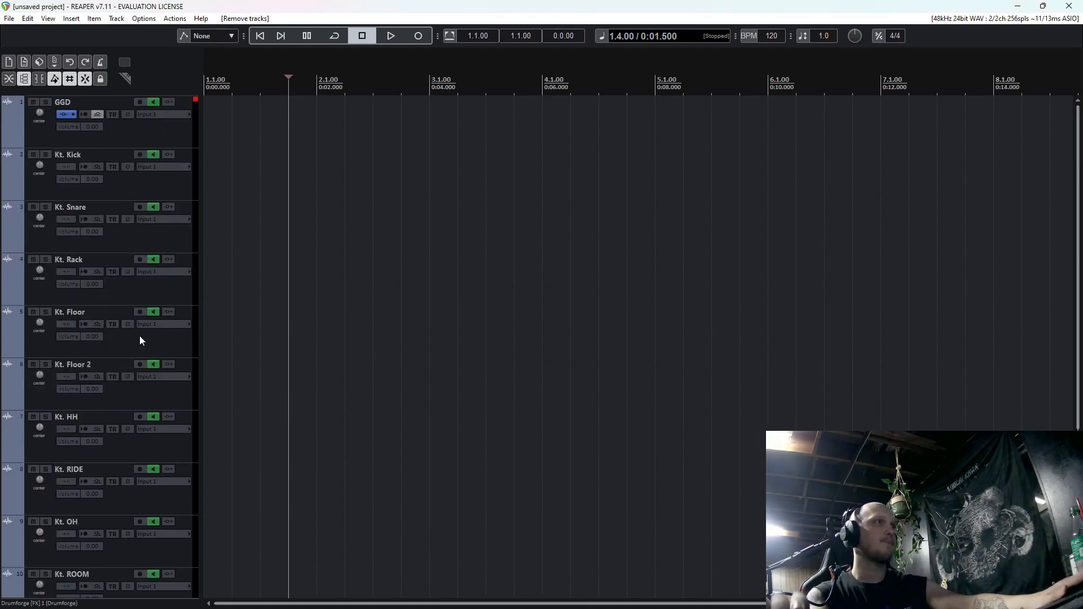
left_click(150, 189)
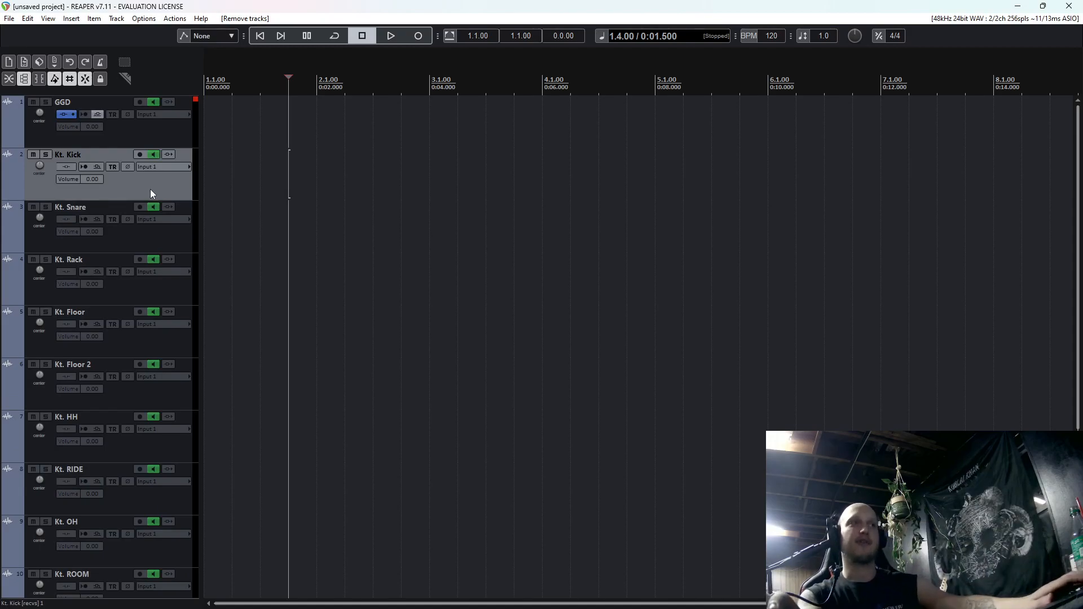
left_click(167, 347, "shift")
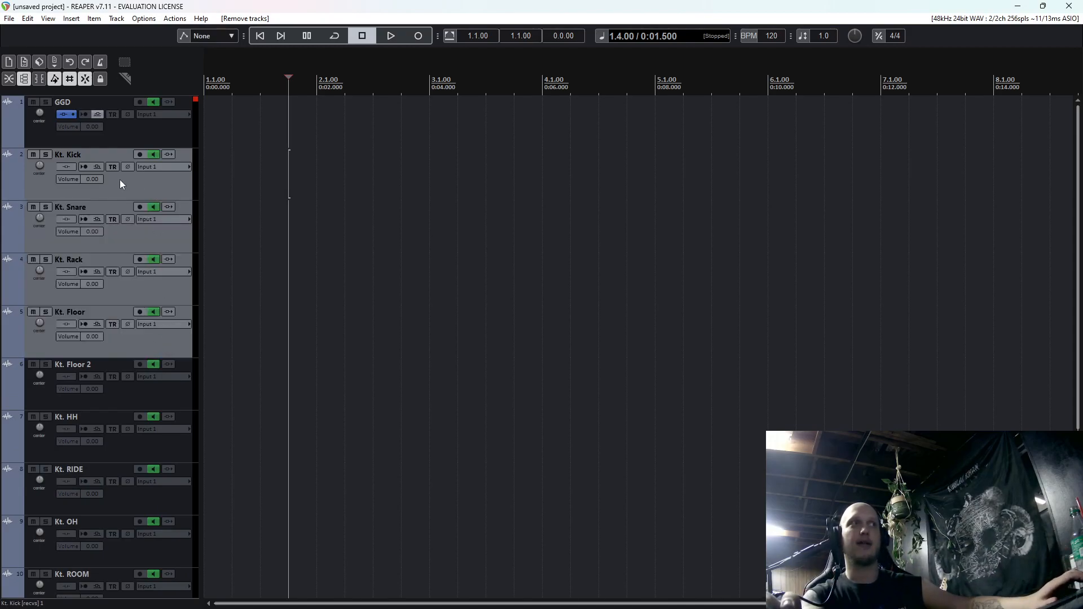
left_click(144, 190)
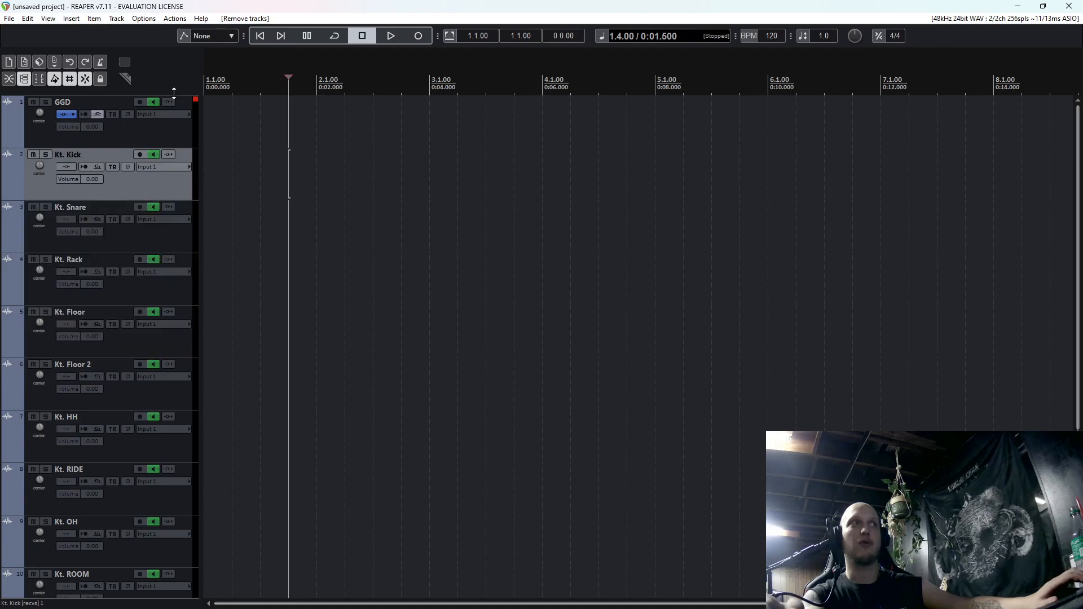
left_click(172, 448, "shift")
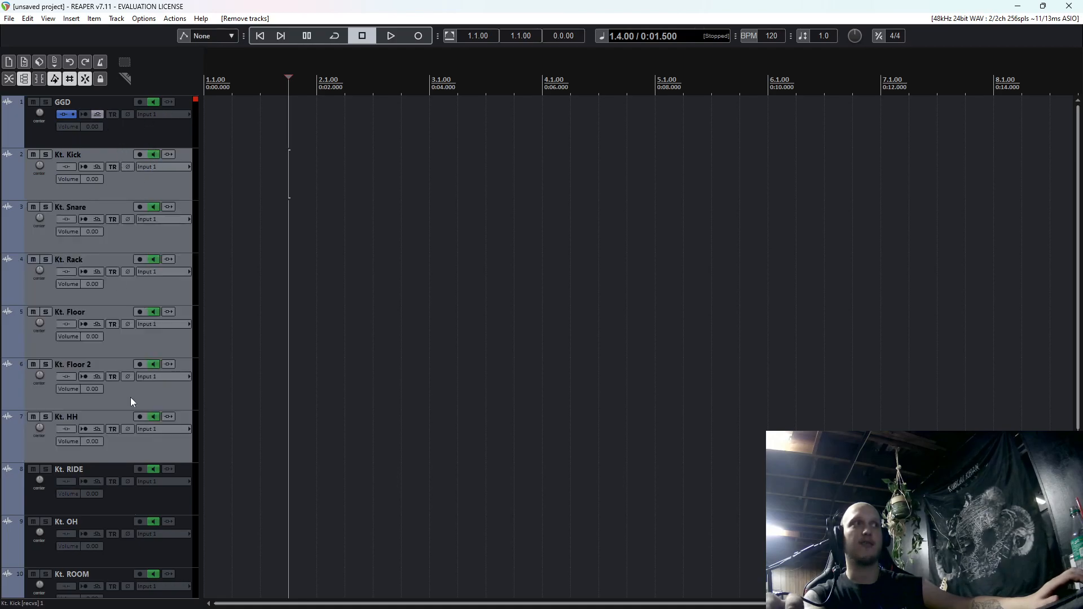
left_click(144, 192)
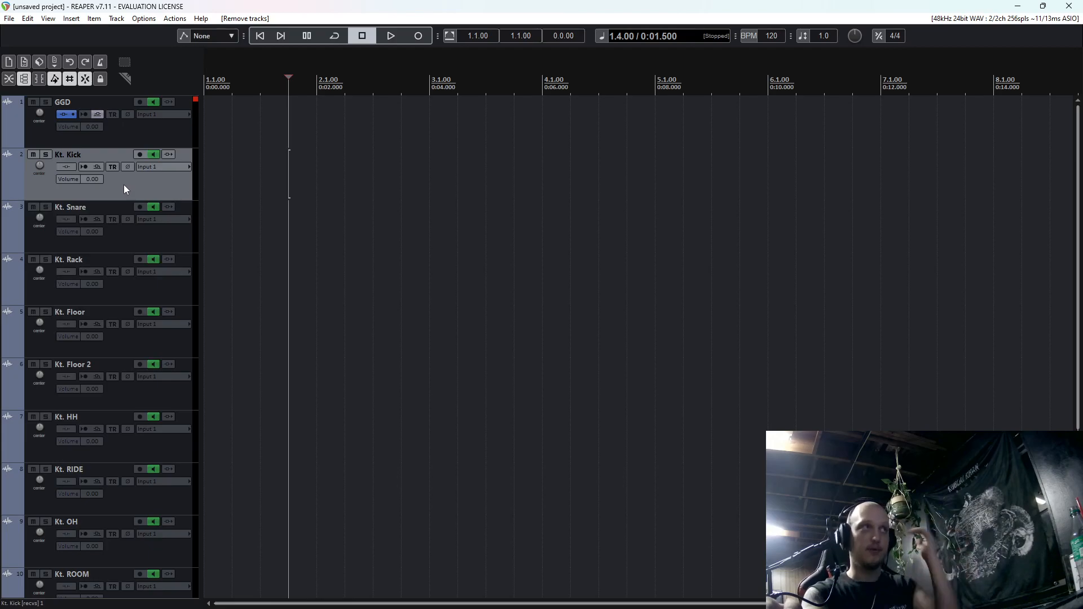
Reopen the GGD track's FX window beside the track list and audition the drums while checking the routed tracks' meters.
left_click(65, 114)
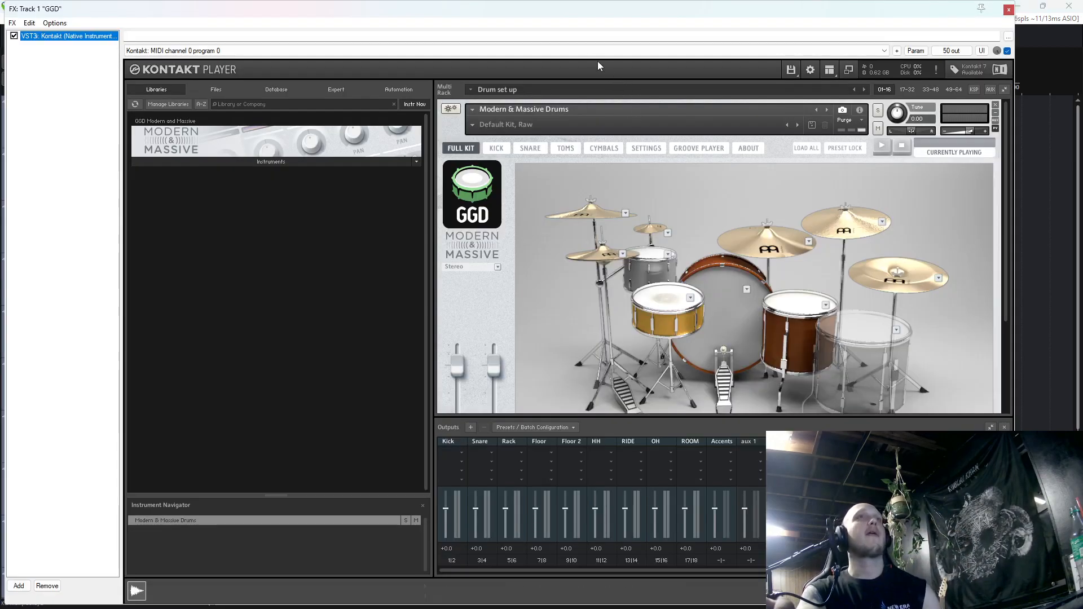
left_click_drag(578, 17, 820, 78)
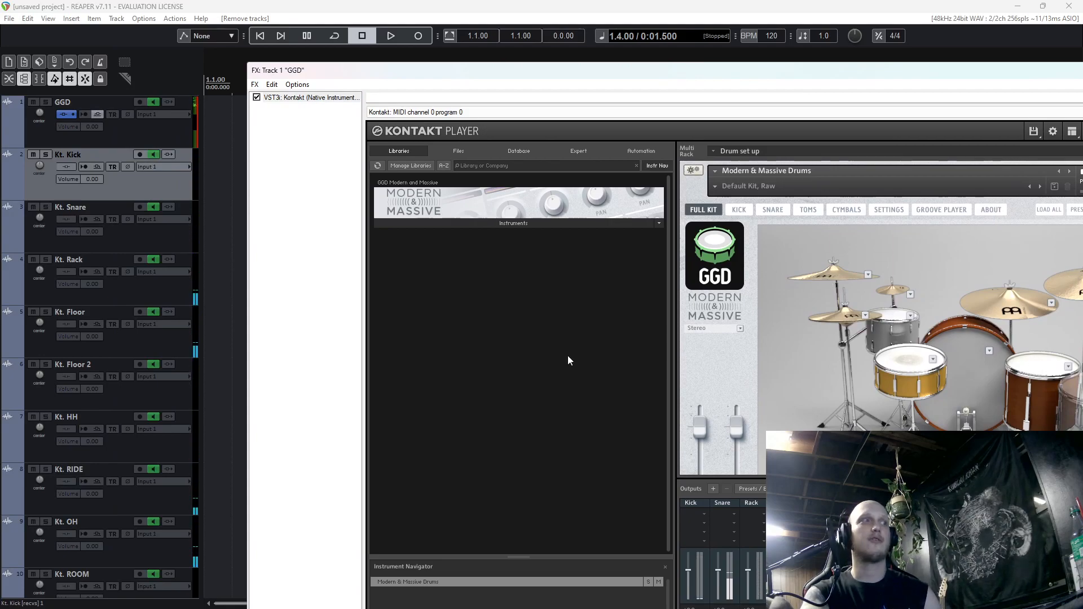
scroll(138, 430, "down", 4)
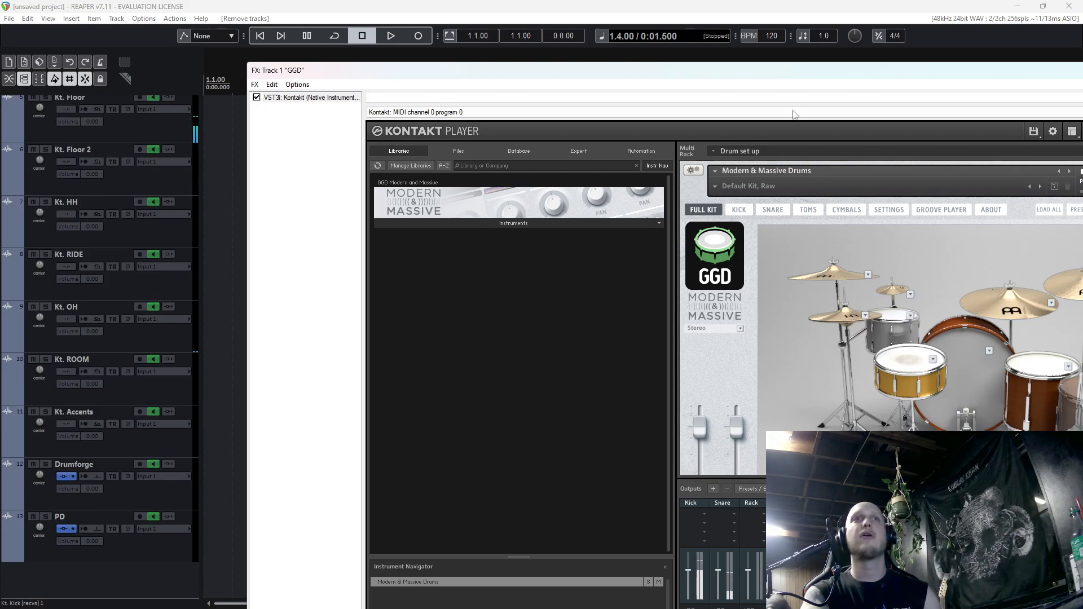
left_click_drag(796, 71, 836, 88)
scroll(165, 314, "up", 3)
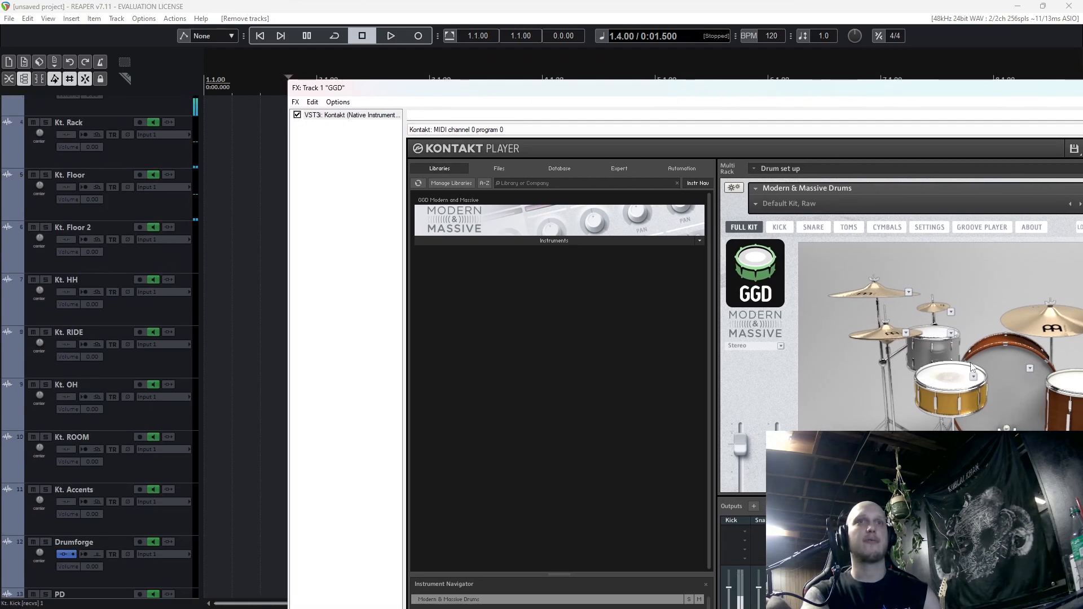
Examine the kick mixer page of Modern & Massive, including its channels and their output assignments.
left_click(787, 226)
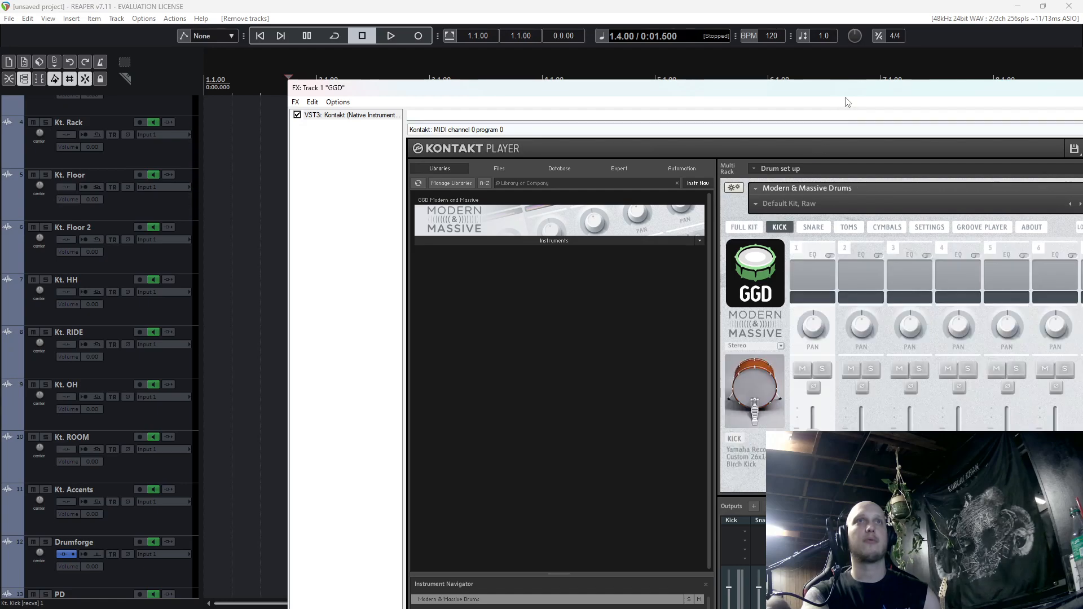
left_click_drag(846, 88, 737, 42)
scroll(876, 199, "down", 3)
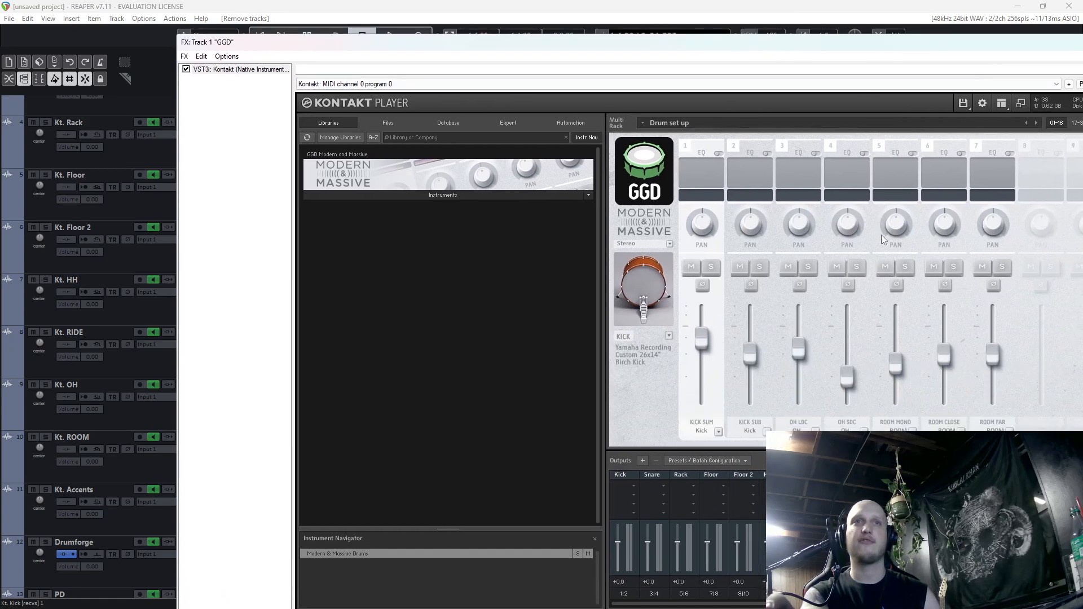
scroll(792, 292, "up", 3)
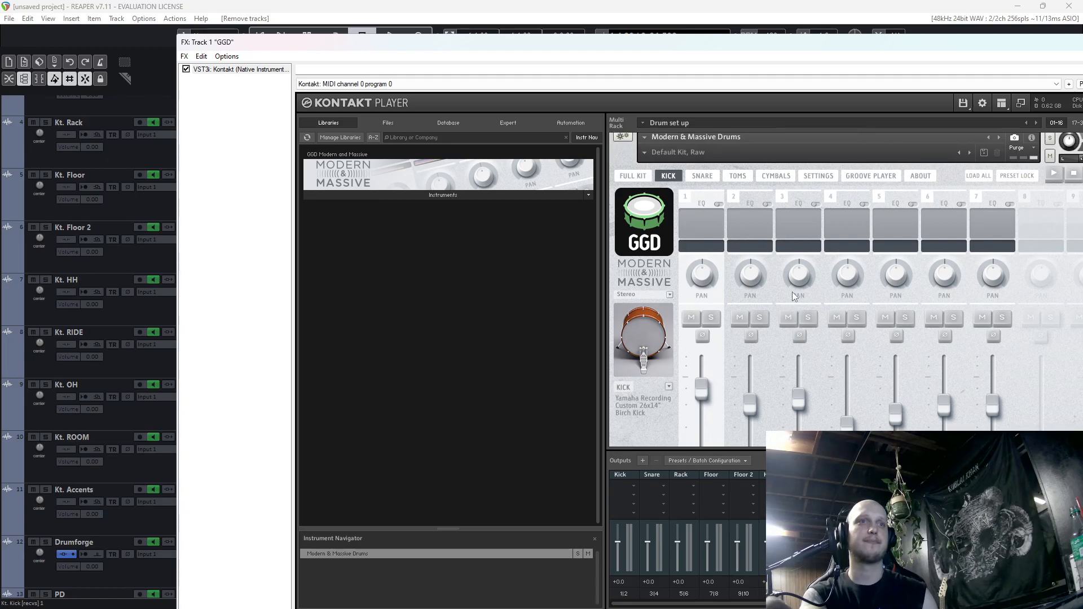
Return to the full kit view and audition more kit pieces while checking the meters of the routed tracks.
left_click(633, 181)
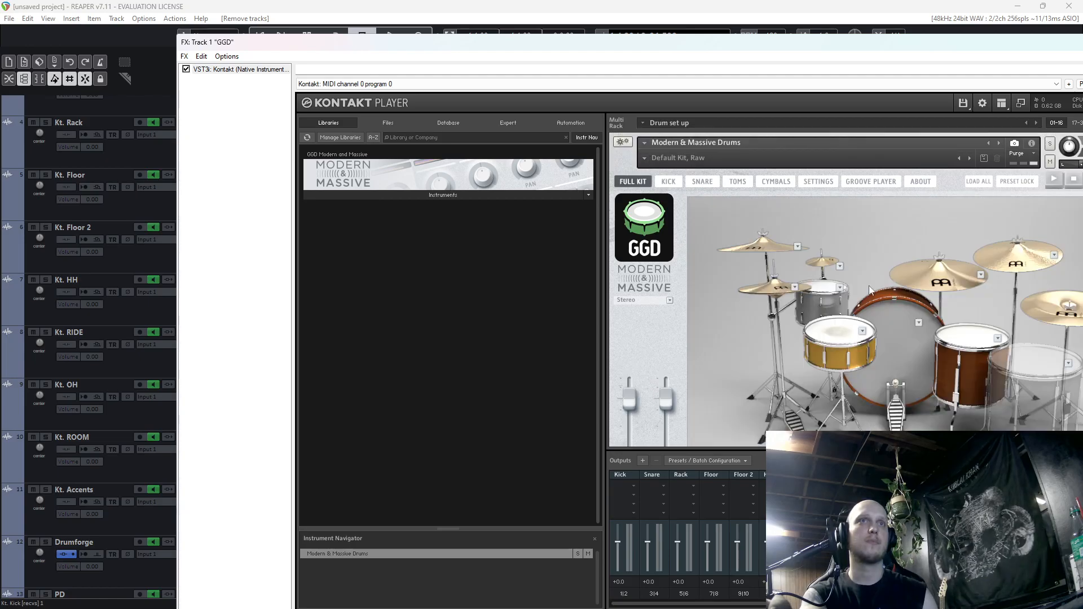
left_click_drag(722, 57, 850, 61)
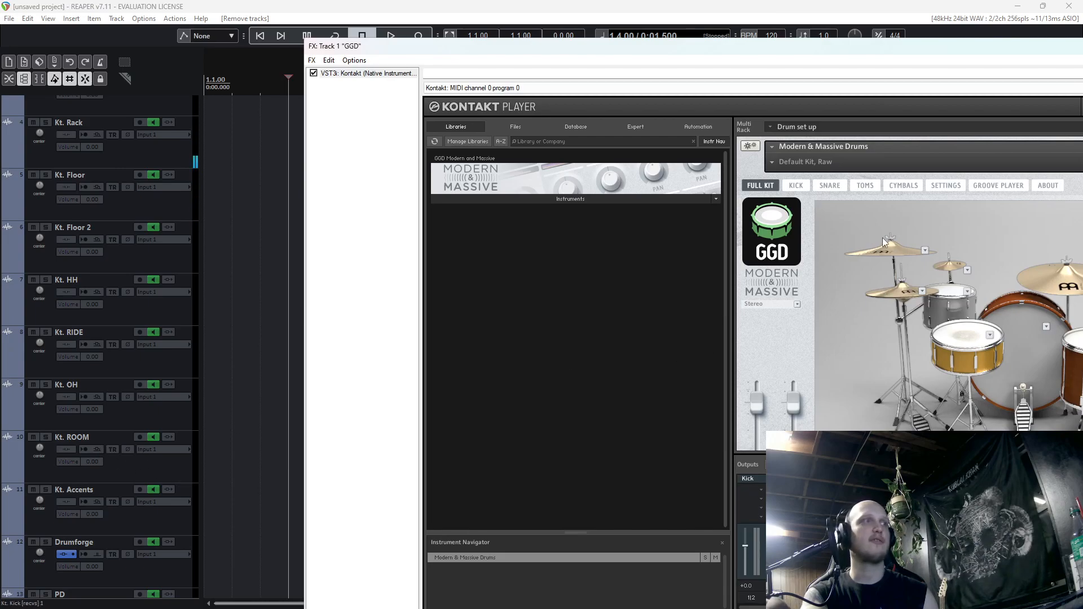
scroll(167, 296, "up", 2)
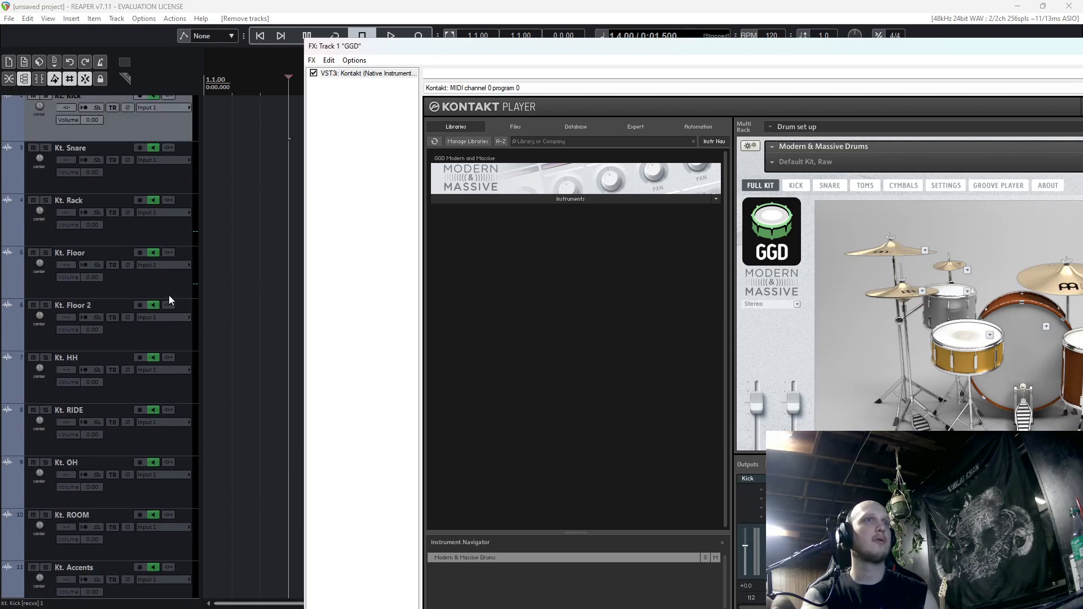
Check the receive settings in the Kt. Floor track's routing, then close them.
scroll(169, 296, "up", 1)
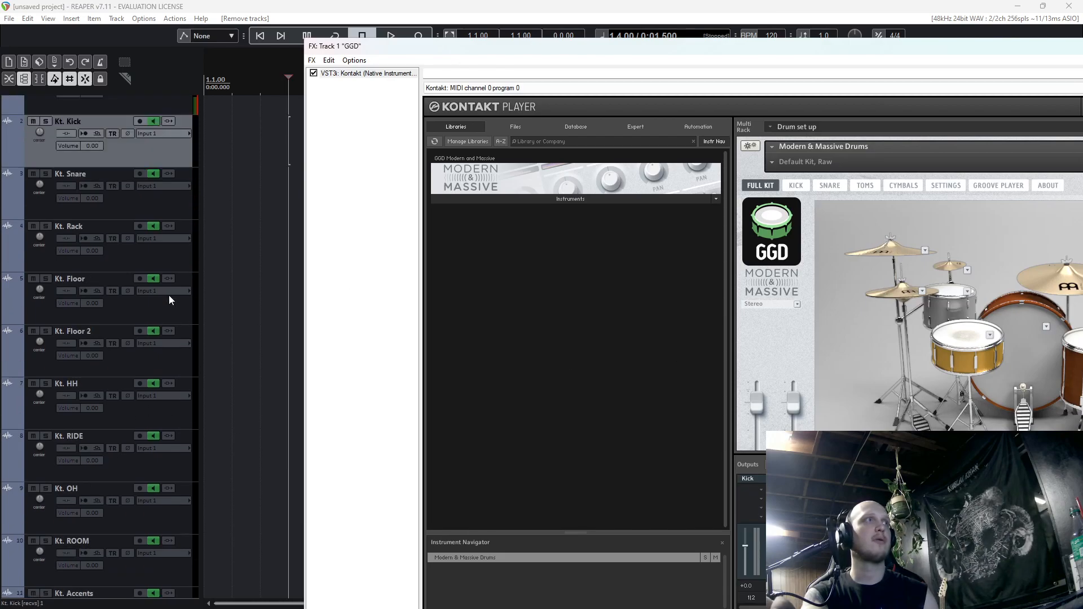
left_click(99, 290)
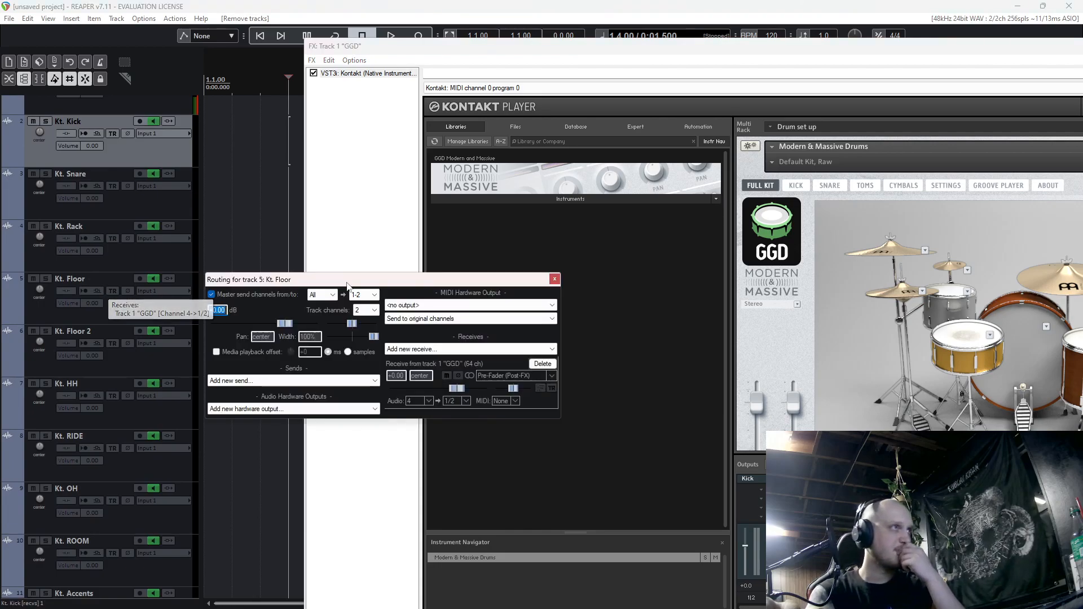
left_click(555, 280)
Delete all routed tracks from Kt. Kick through Kt. Accents, keeping GGD, Drumforge and PD.
left_click(144, 214)
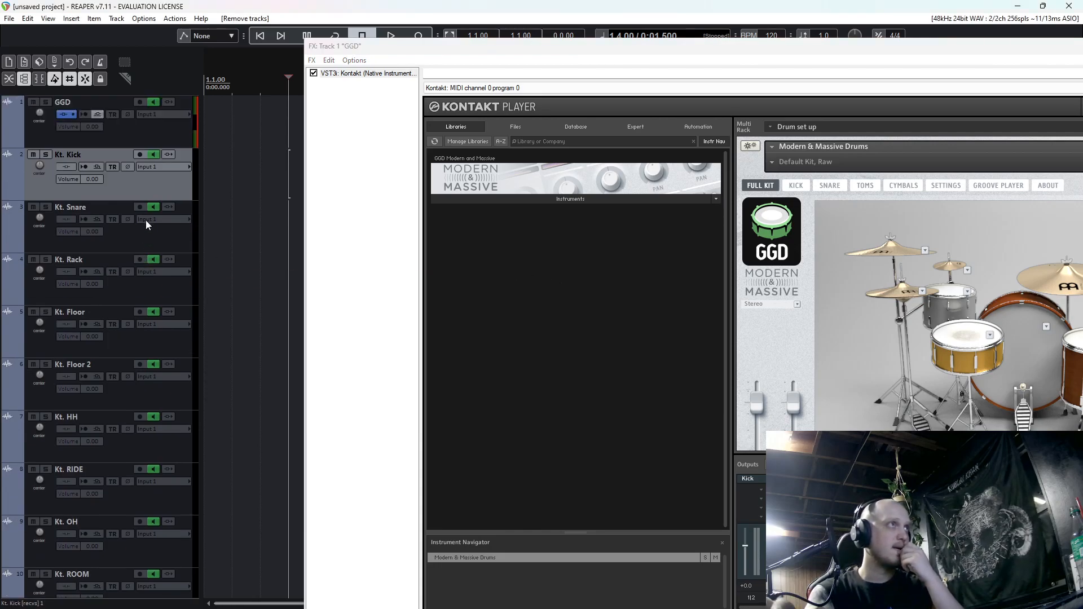
scroll(138, 185, "down", 7)
left_click(144, 442, "shift")
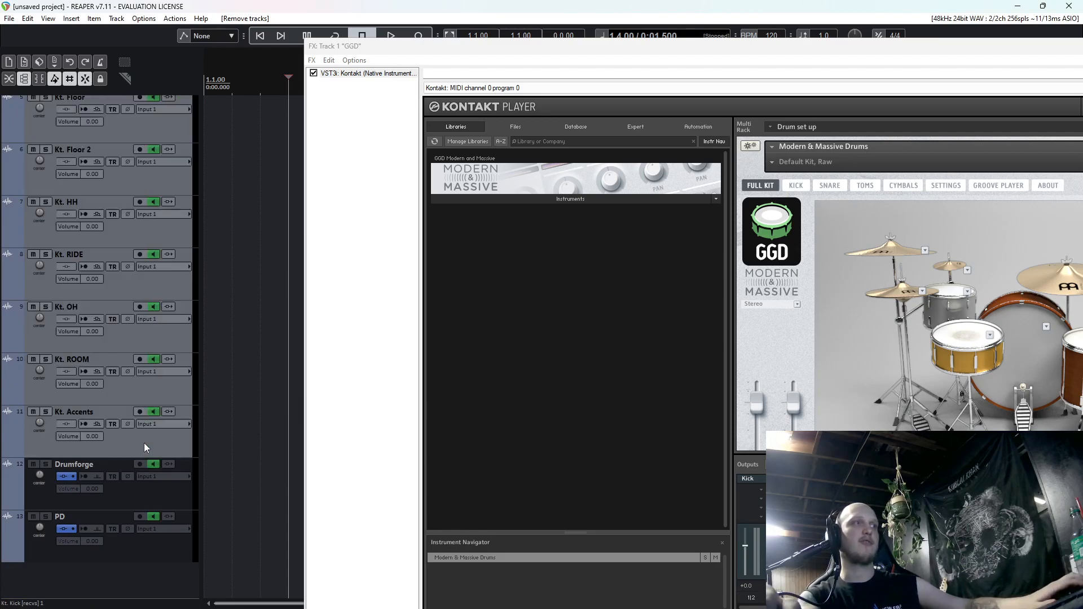
key("Delete")
key("Return")
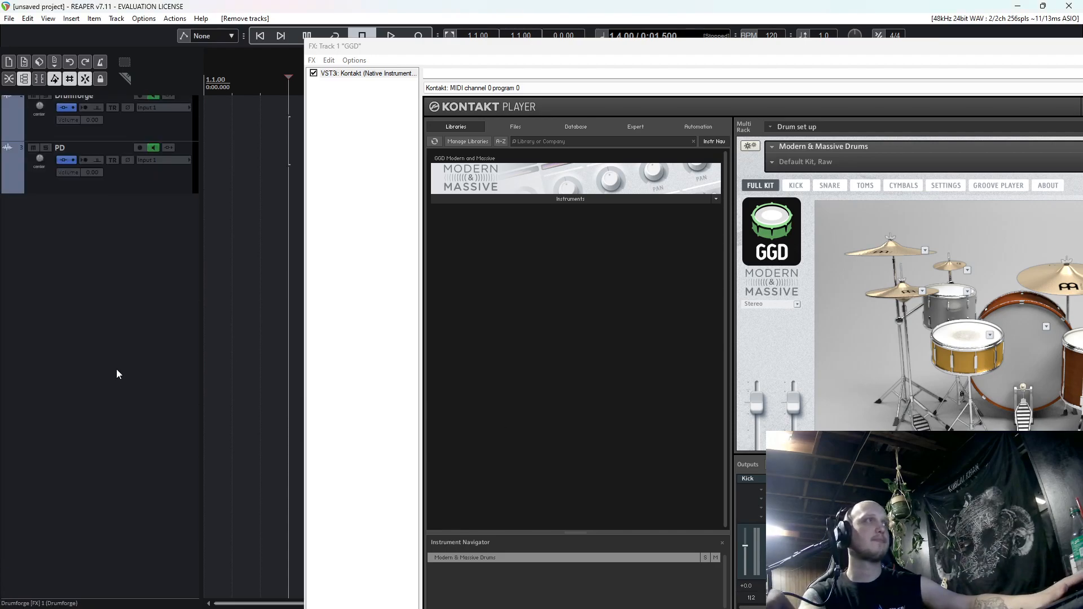
Build multichannel output routing again for the Kontakt instance on the GGD track, accepting the proposed new tracks.
right_click(359, 73)
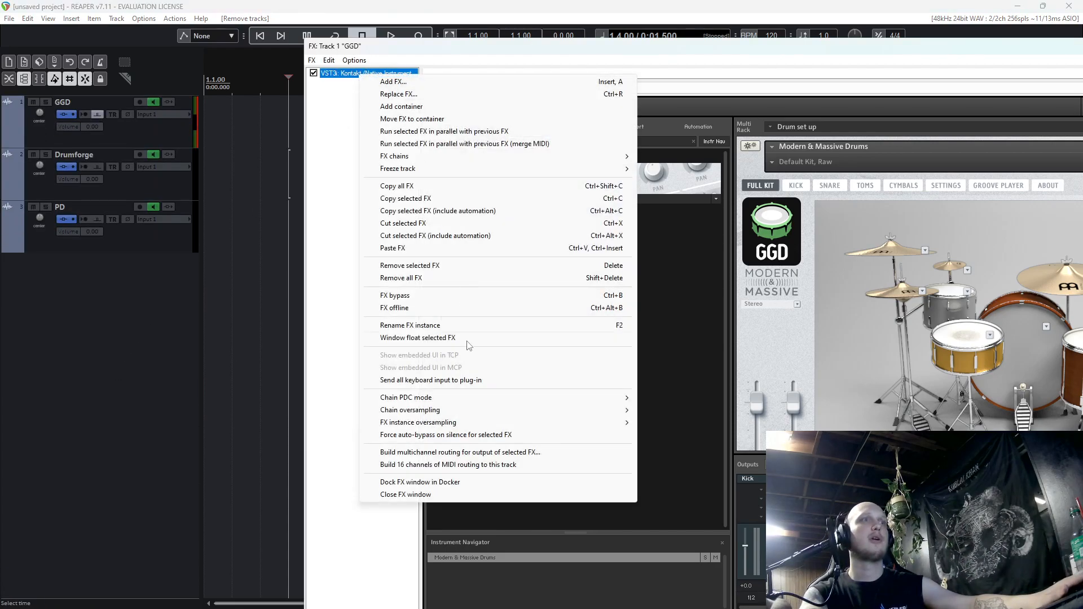
left_click(454, 457)
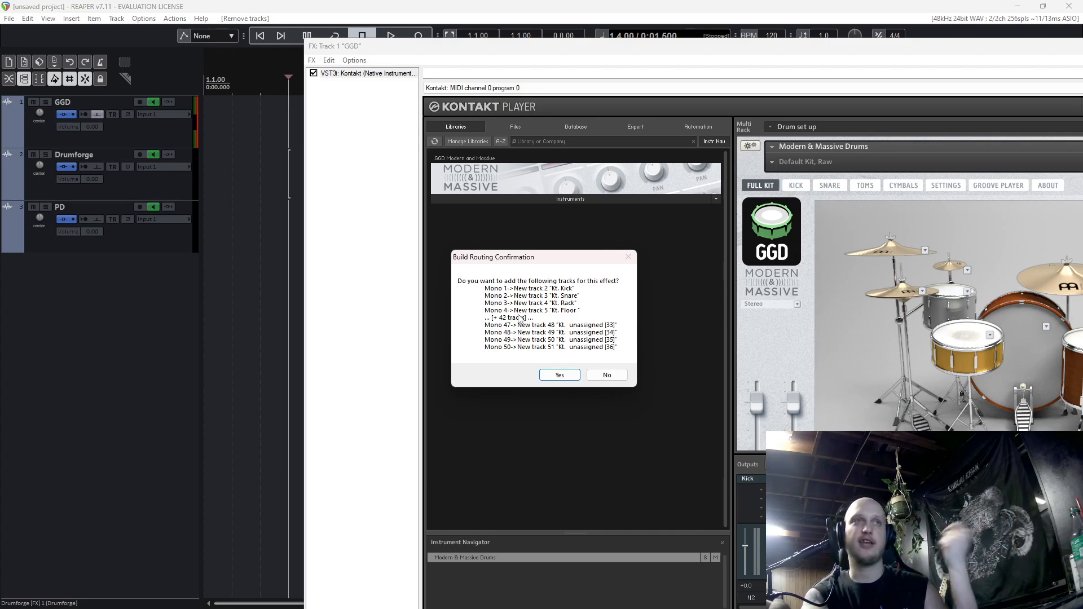
left_click(560, 375)
Delete the surplus tracks from Kt. aux 1 through the last Kt. unassigned track.
scroll(173, 259, "down", 15)
scroll(161, 496, "down", 18)
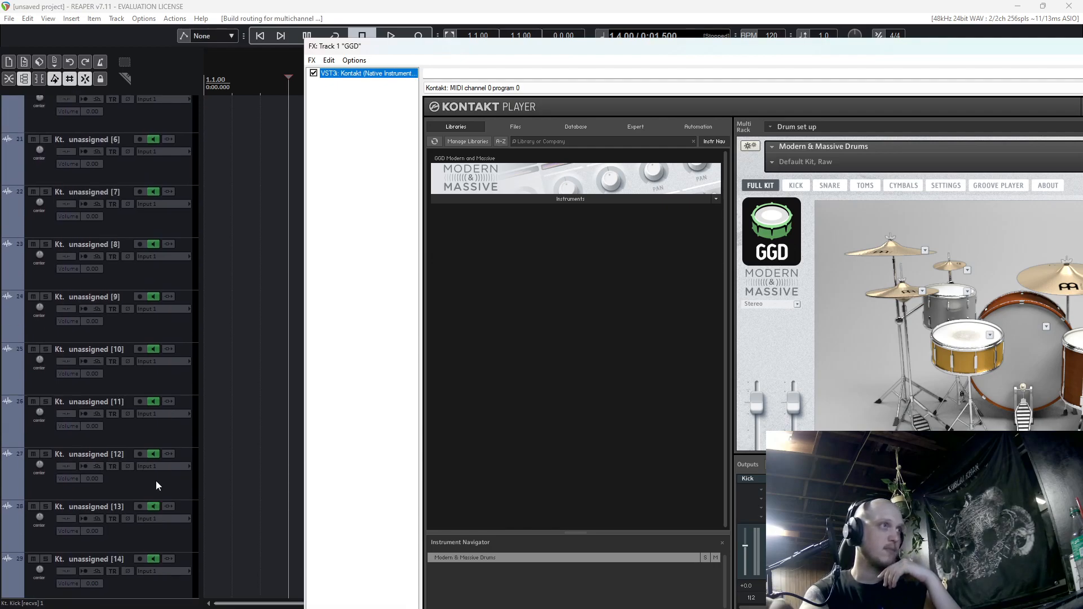
scroll(152, 556, "down", 8)
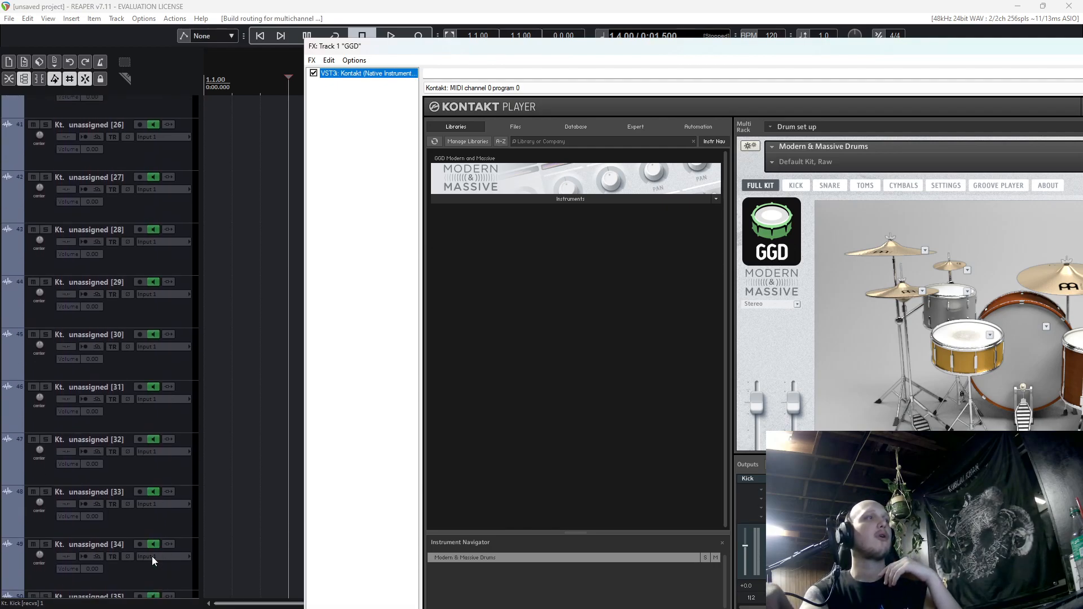
left_click(140, 543)
scroll(140, 543, "up", 20)
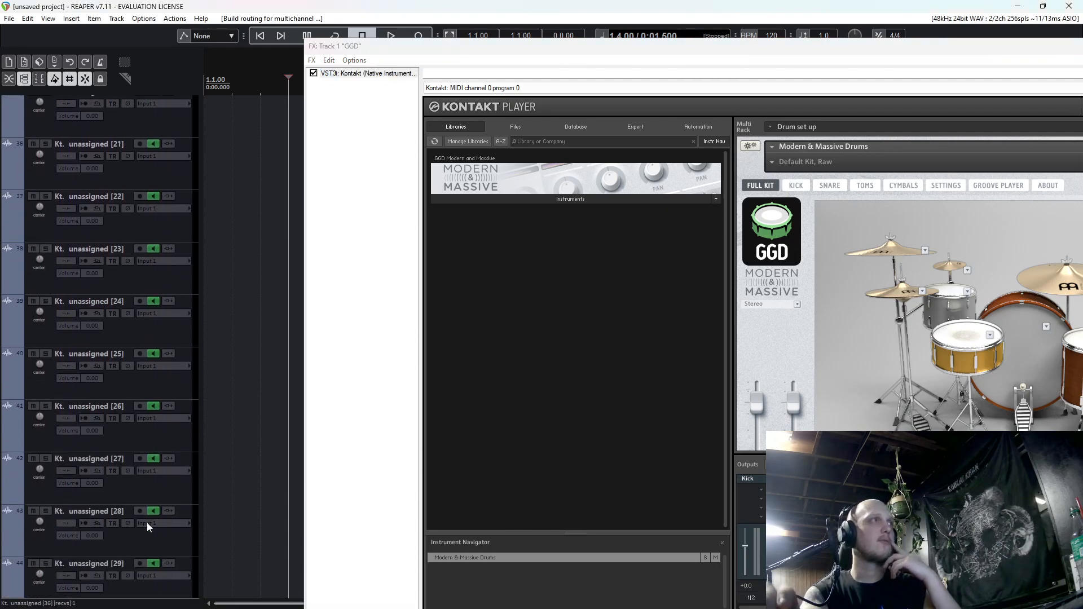
scroll(137, 509, "up", 9)
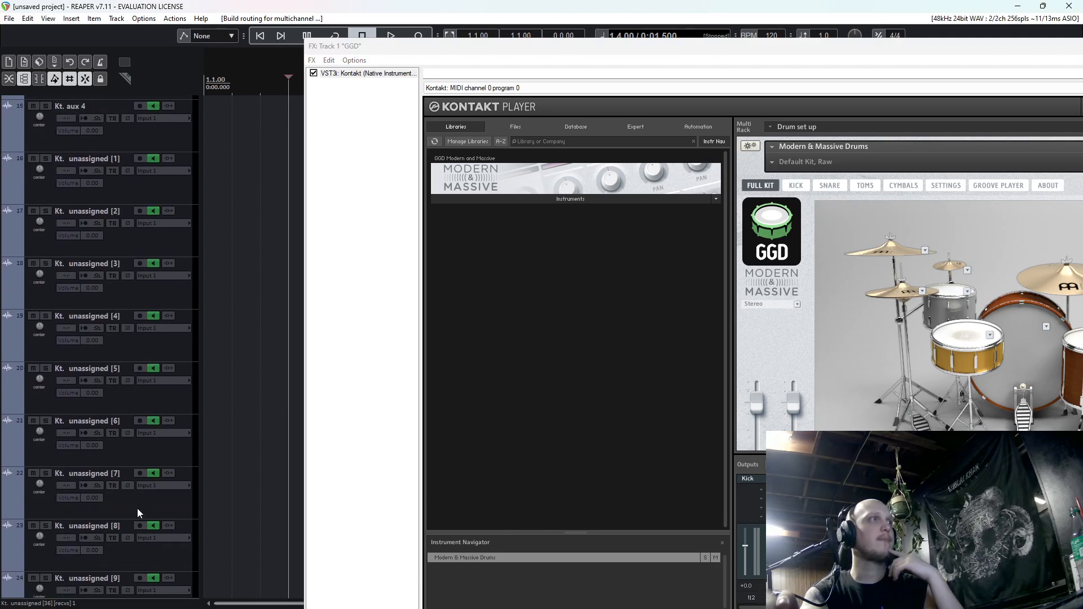
scroll(130, 226, "up", 1)
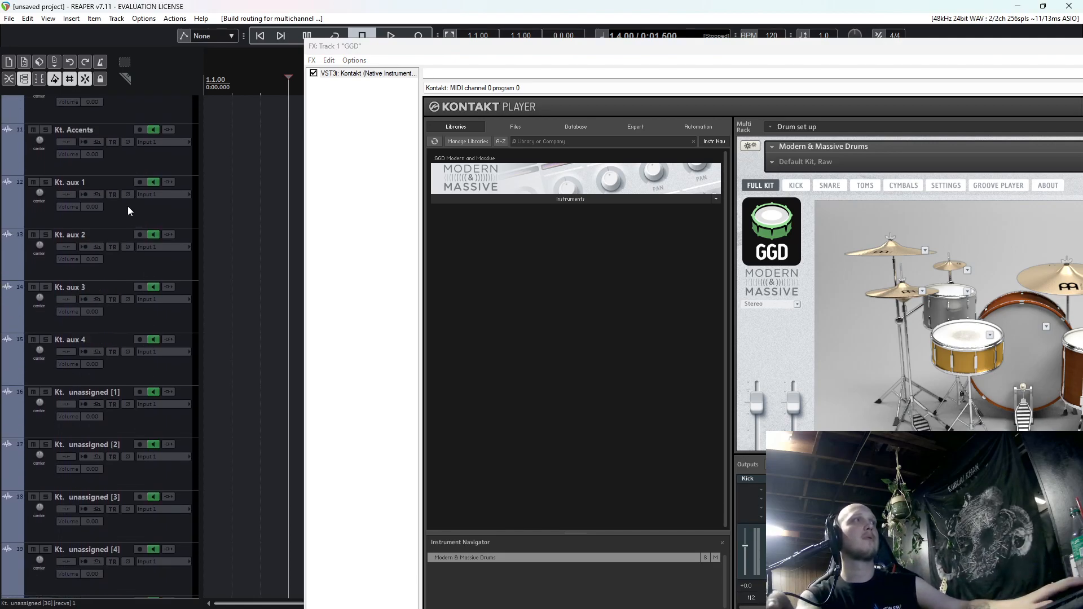
left_click(136, 214, "shift")
key("Delete")
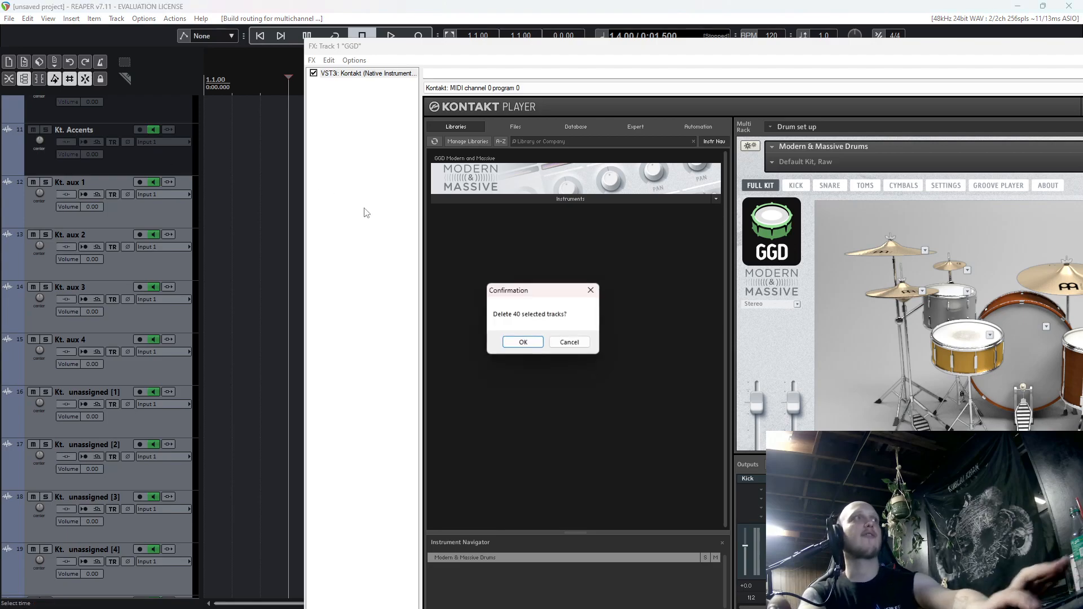
left_click(522, 341)
scroll(150, 245, "up", 10)
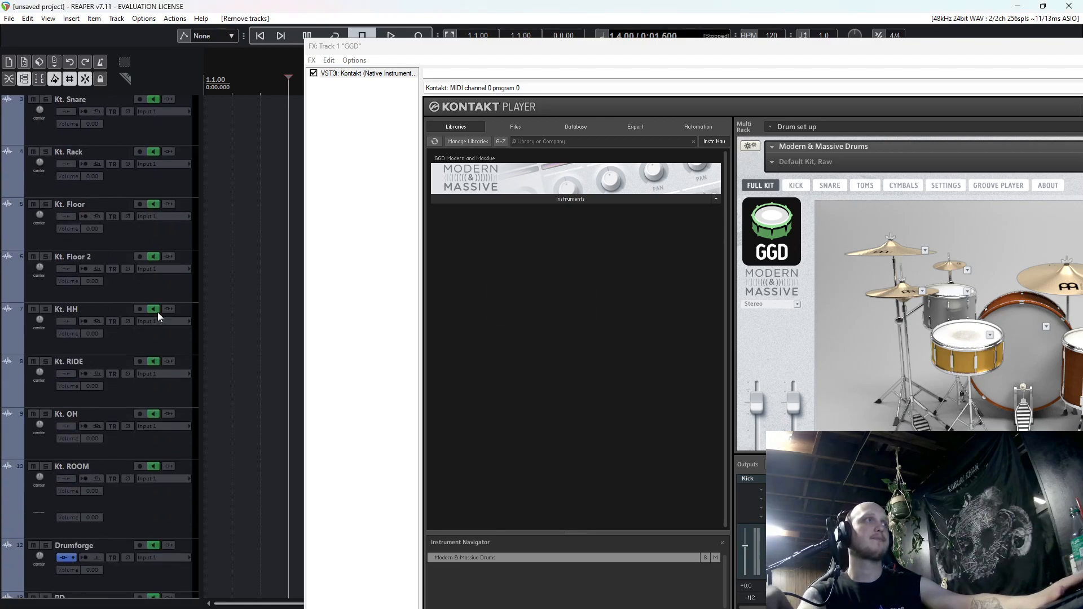
Check Kontakt's outputs, close the GGD FX window, and set the Kt. Kick track's receive from GGD to stereo source 1/2.
left_click_drag(1043, 51, 790, 18)
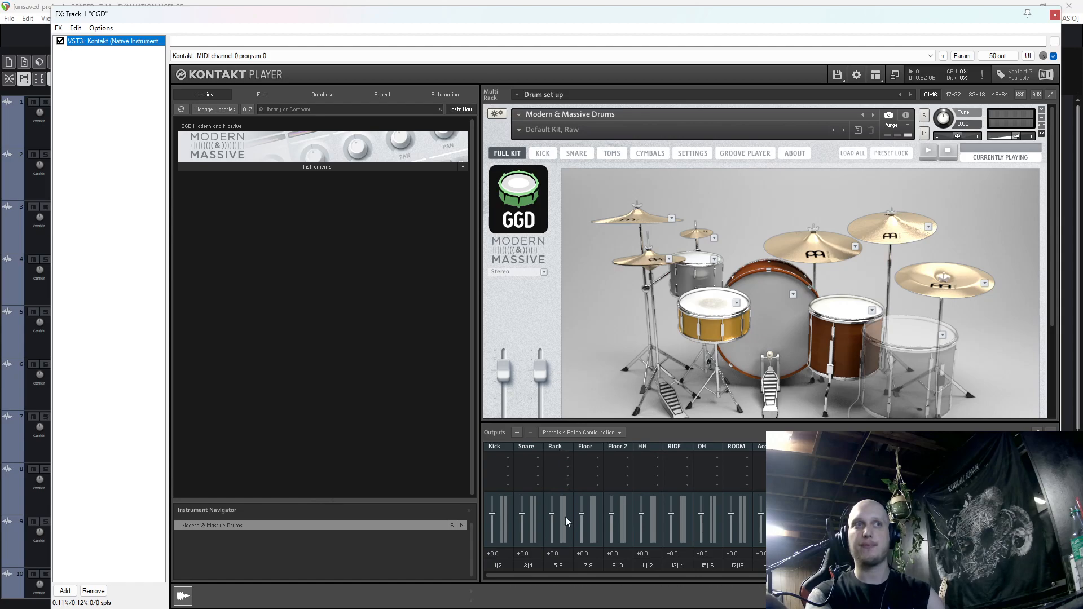
left_click(1054, 16)
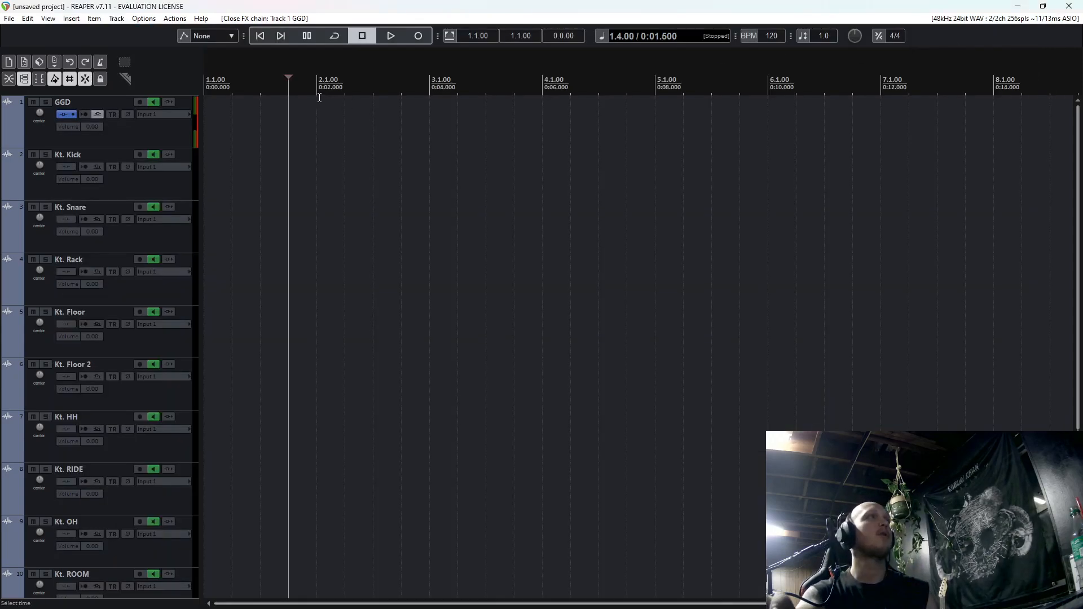
left_click(100, 165)
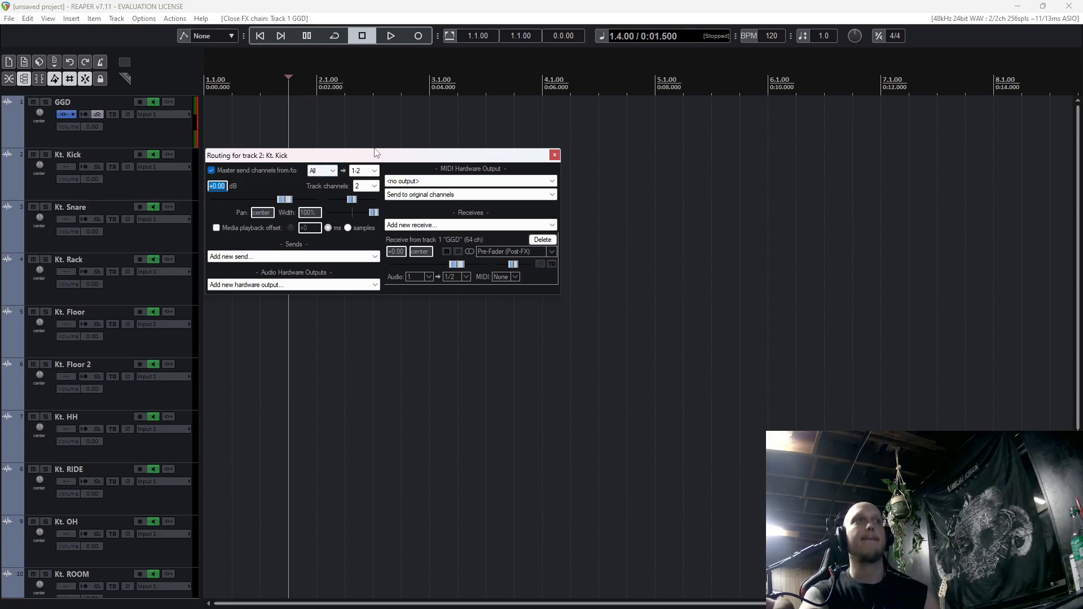
left_click_drag(398, 163, 571, 156)
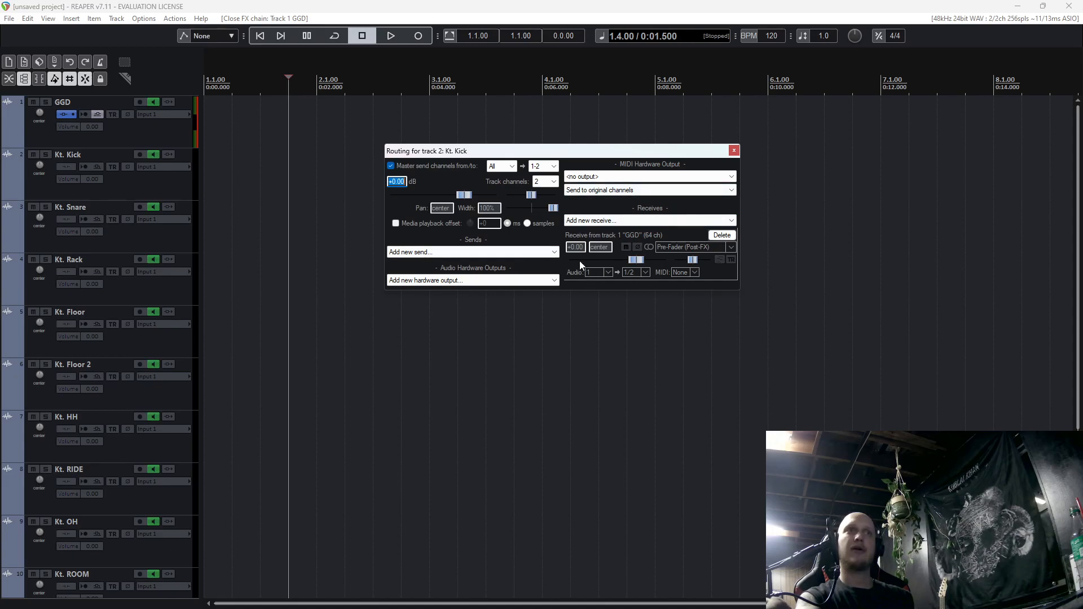
left_click(607, 272)
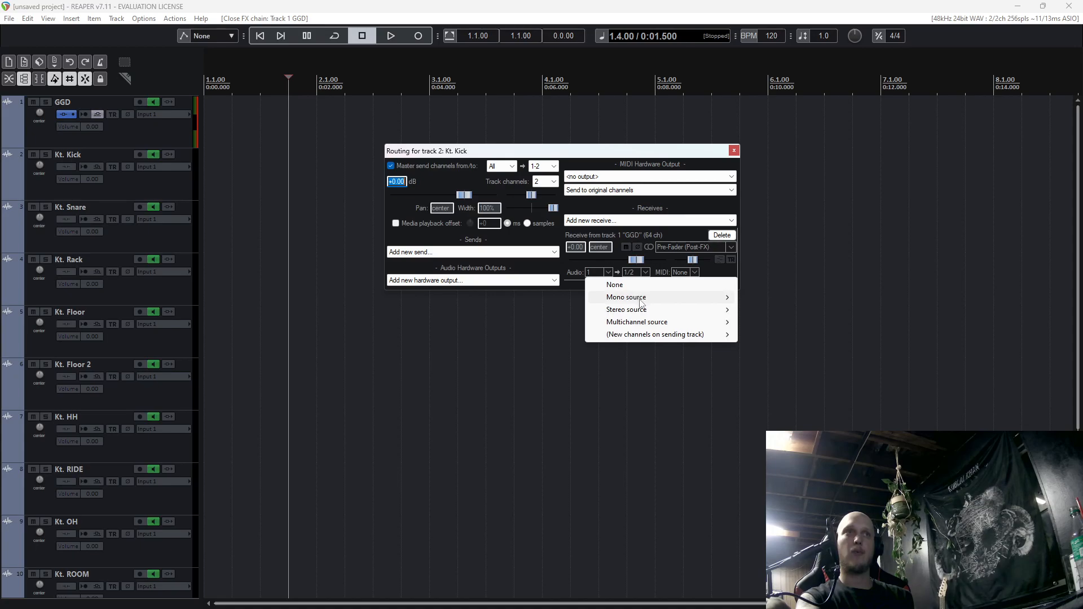
mouse_move(648, 313)
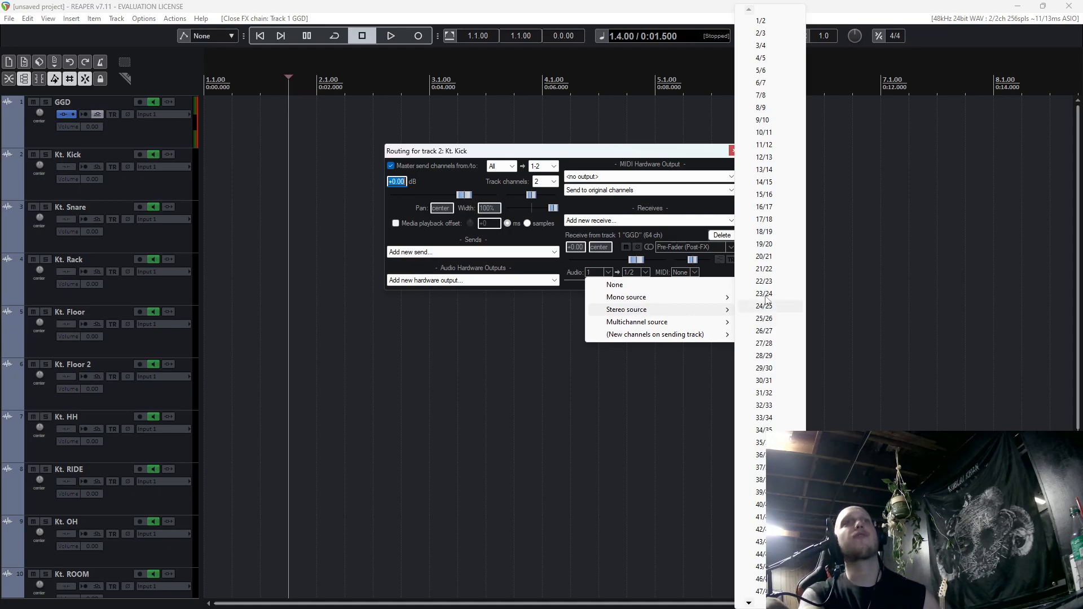
left_click(762, 22)
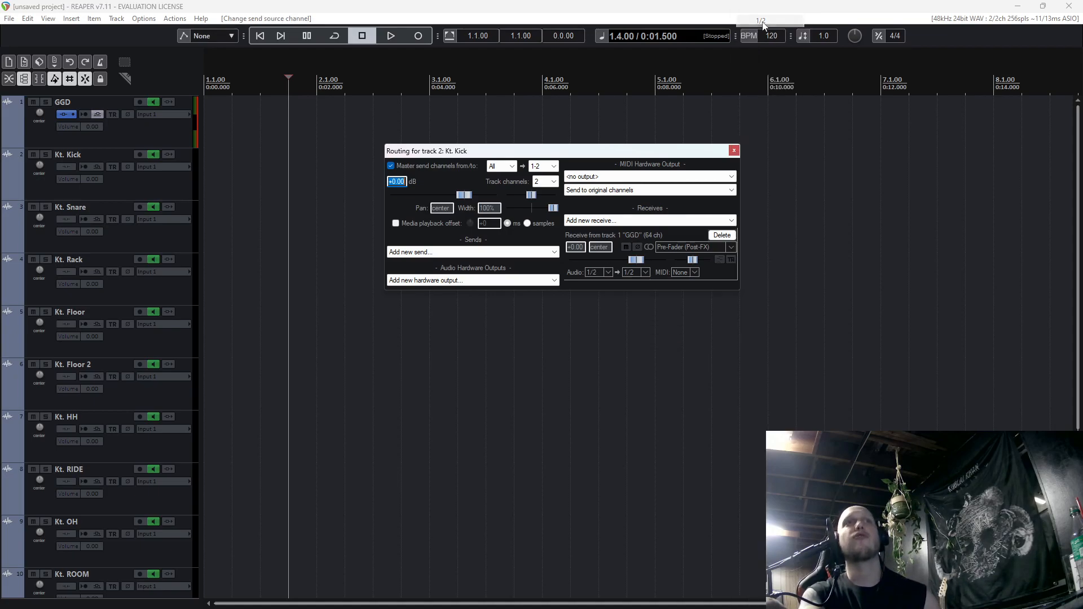
left_click(734, 151)
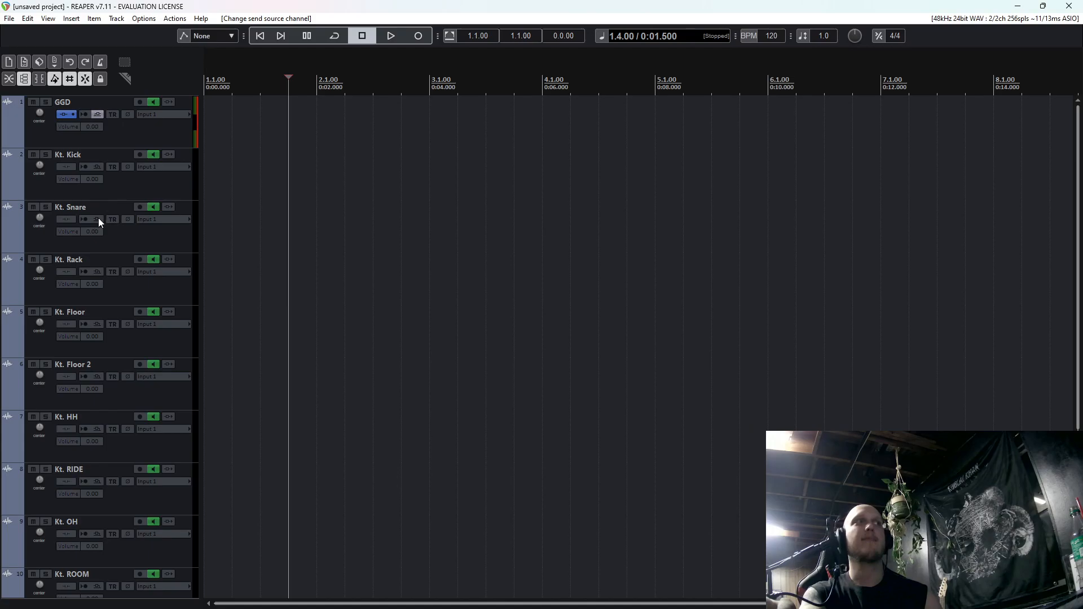
Set the Kt. Snare track's receive from GGD to stereo source 3/4.
mouse_move(98, 218)
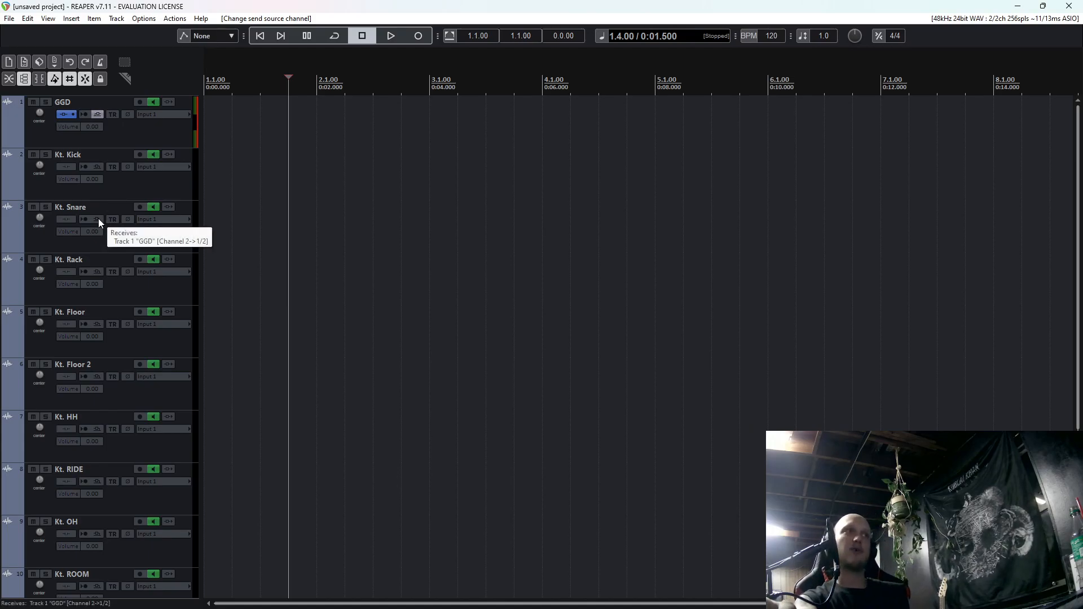
left_click(98, 218)
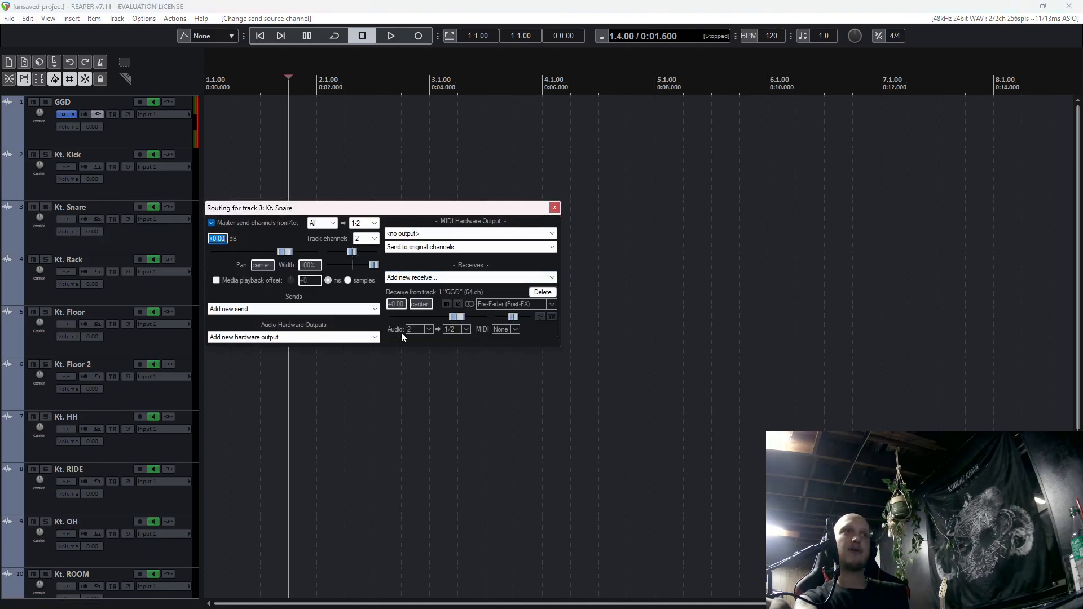
left_click(428, 329)
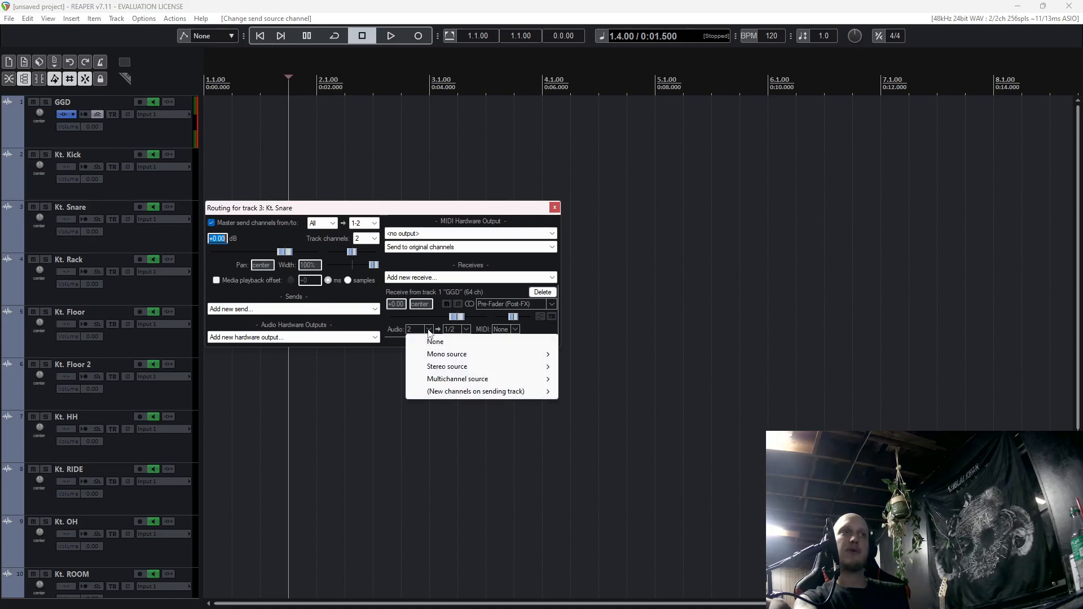
mouse_move(462, 366)
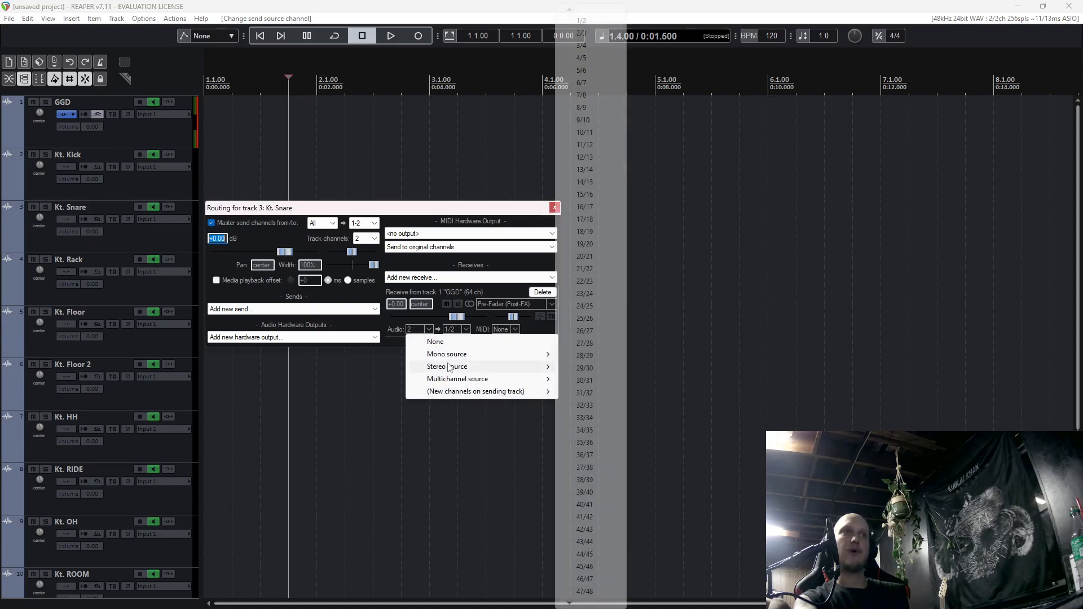
left_click(581, 46)
Check the Kontakt output assignments on the GGD track, and set the Kt. Rack track's receive to stereo source 5/6.
left_click(85, 115)
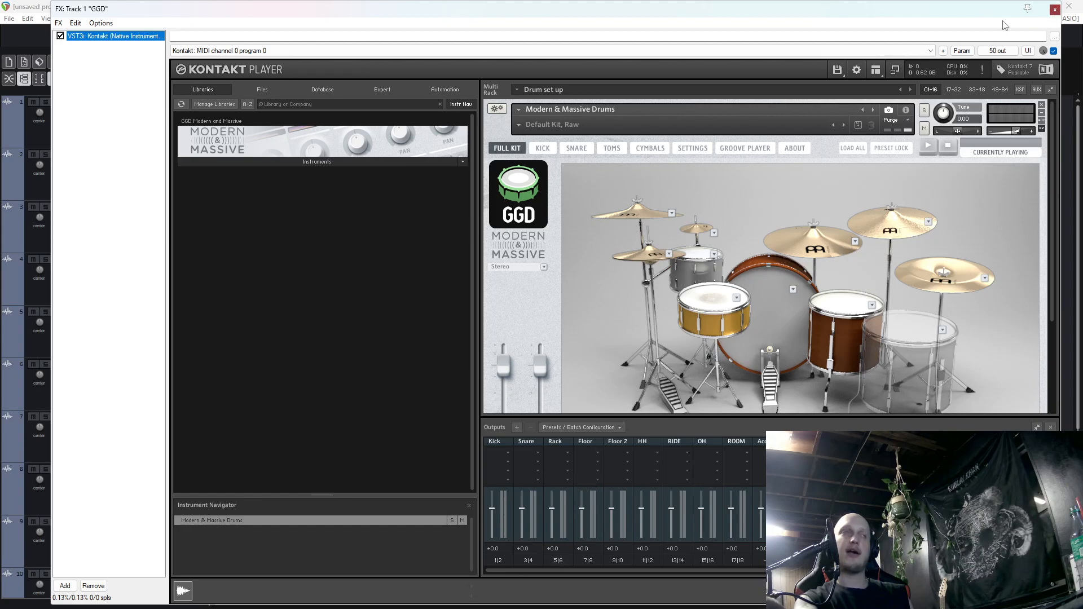
left_click(1055, 9)
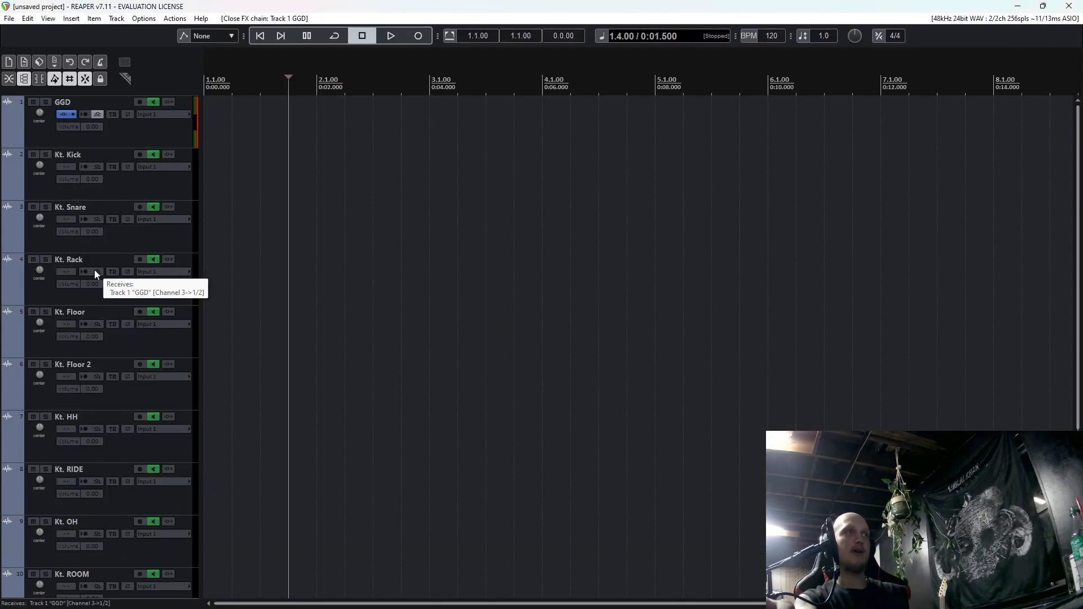
left_click(96, 271)
left_click(431, 384)
mouse_move(477, 426)
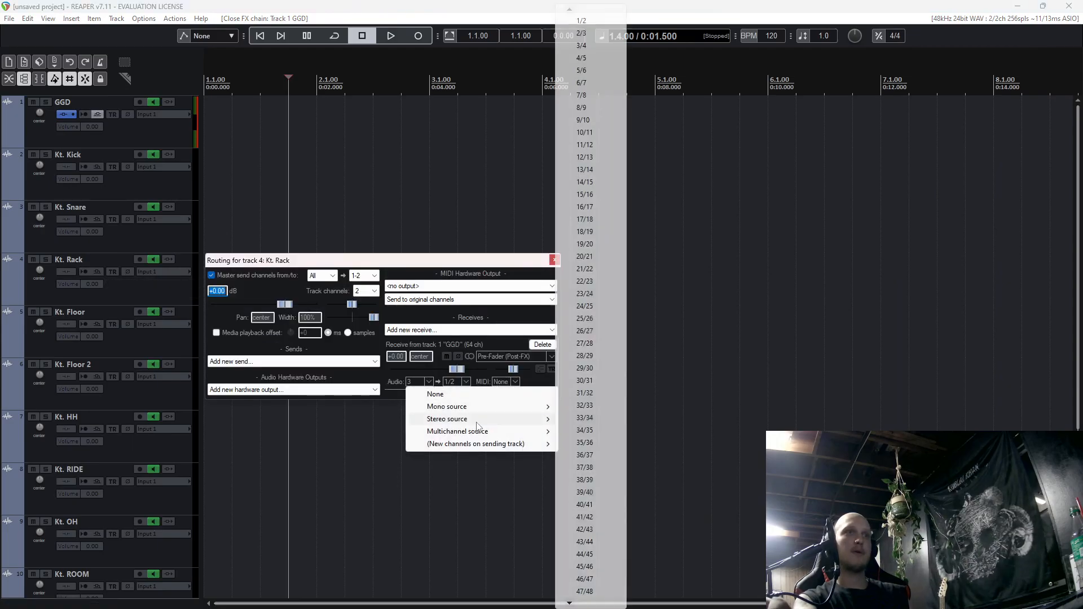
left_click(582, 70)
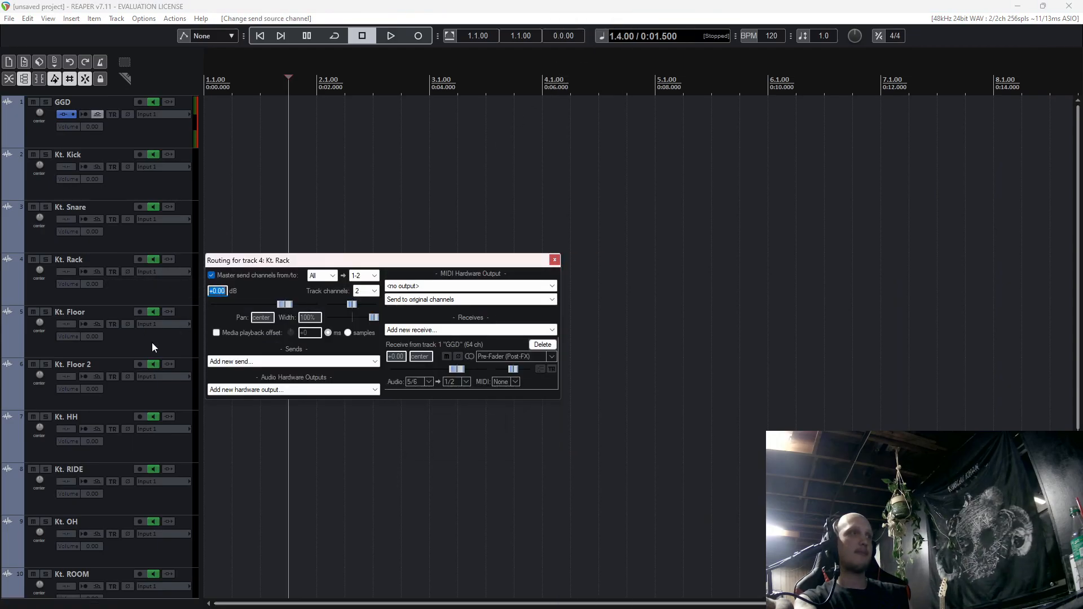
Set the Kt. Floor track's receive from GGD to stereo source 7/8 and close its routing.
left_click(151, 343)
left_click(98, 324)
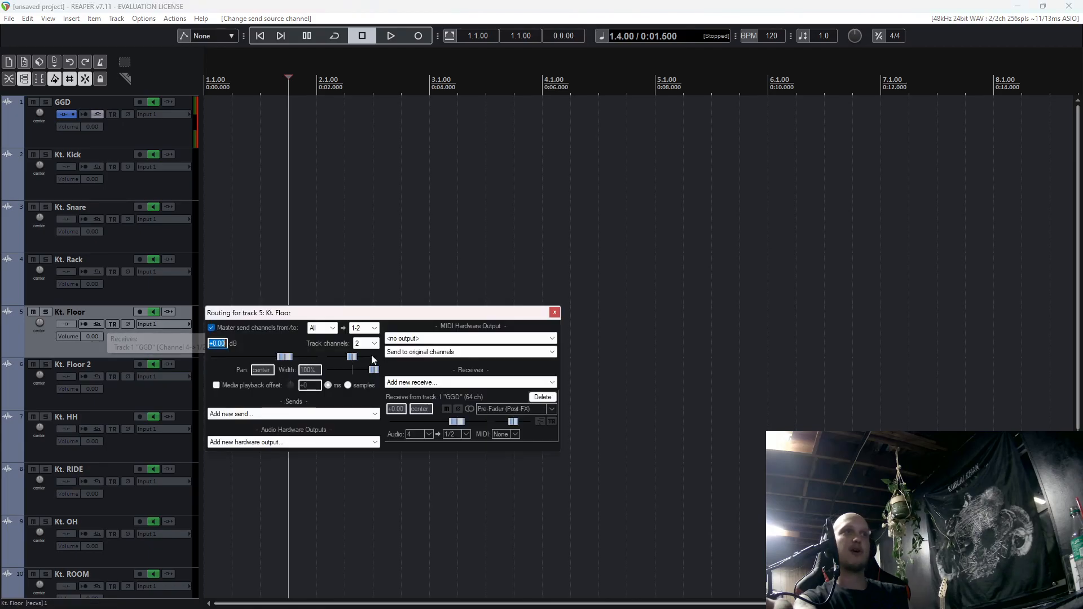
left_click(429, 435)
mouse_move(449, 473)
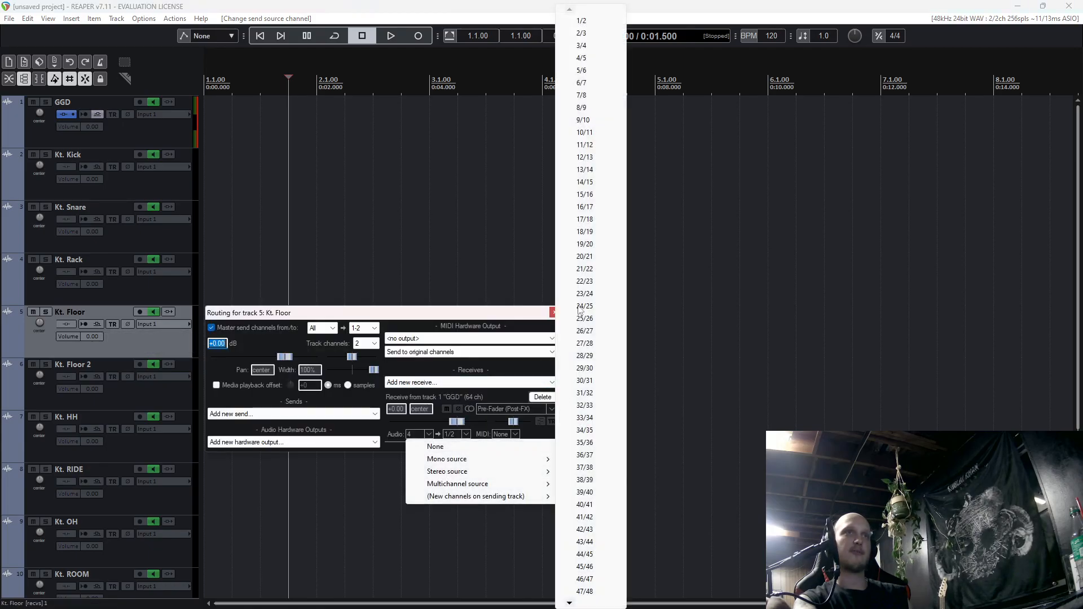
left_click(581, 95)
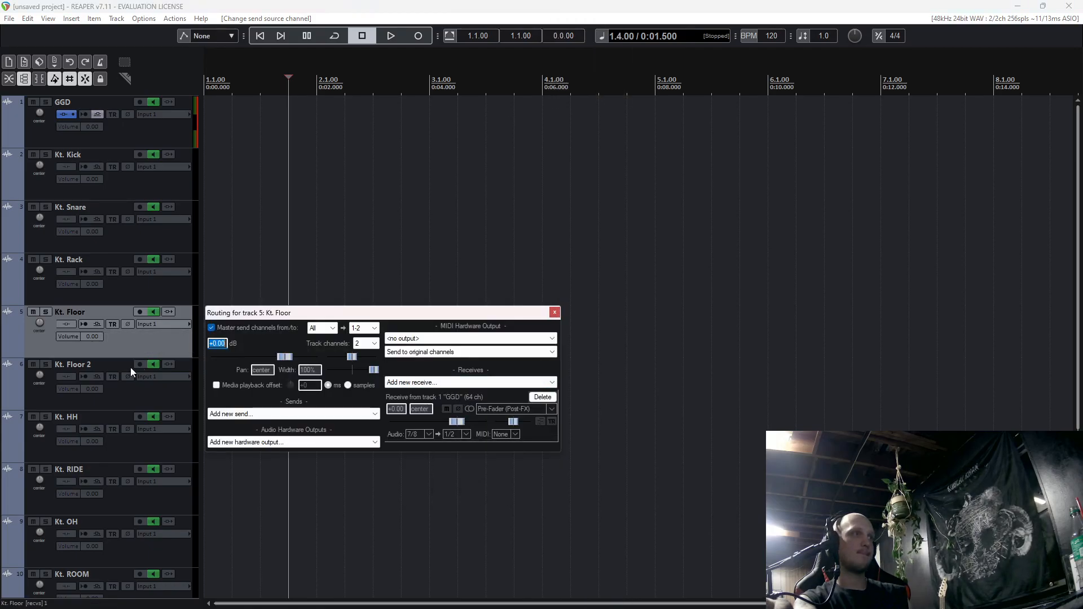
left_click(554, 312)
Set the Kt. Floor 2 track's receive from GGD to stereo source 9/10, recheck its routing and close it.
left_click(98, 376)
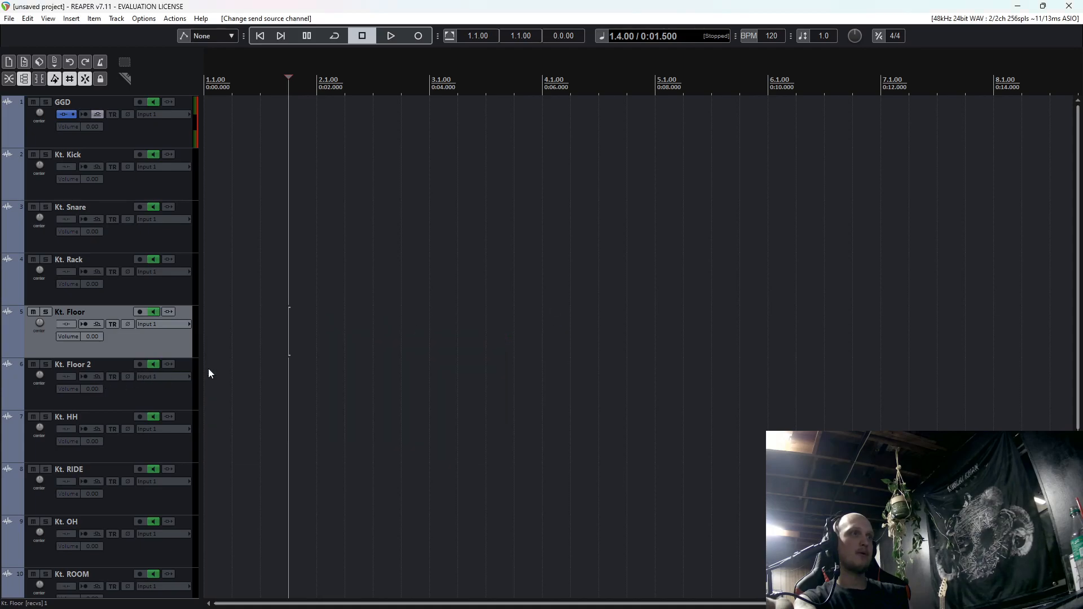
left_click(428, 486)
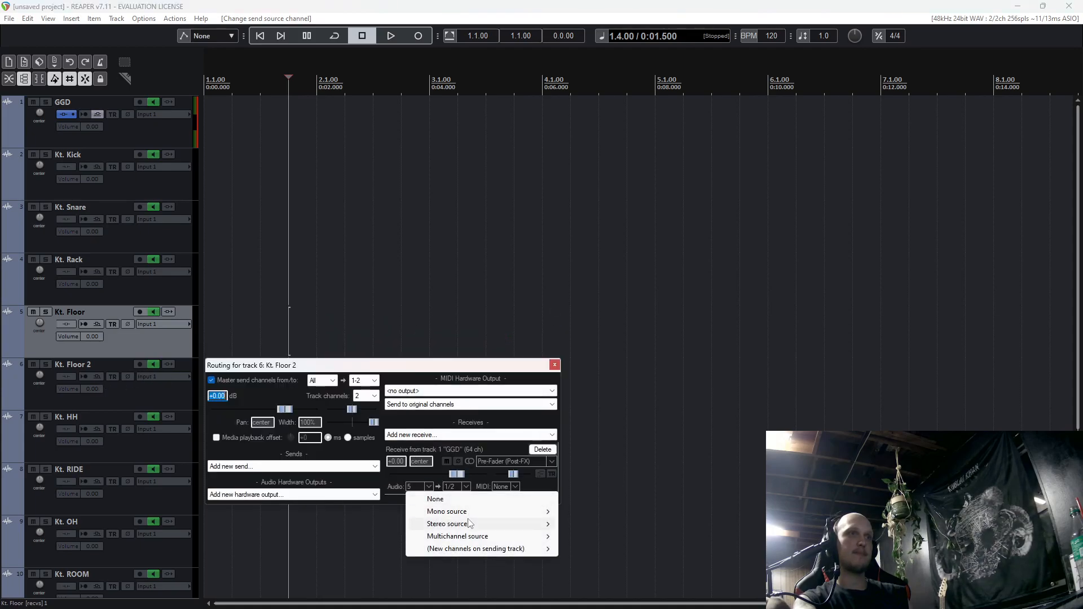
mouse_move(474, 523)
left_click(602, 120)
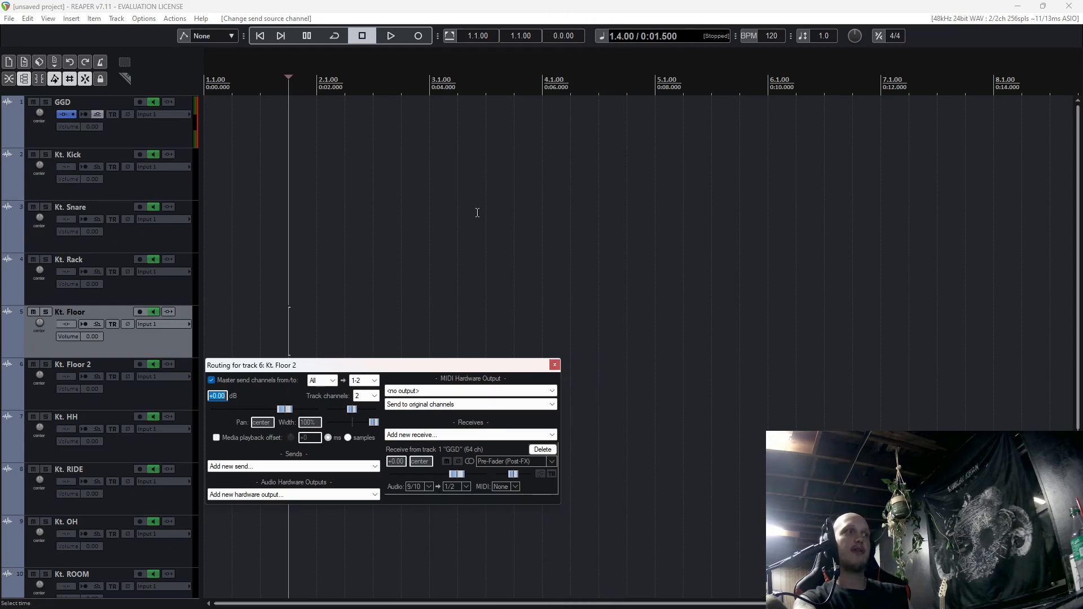
left_click(554, 366)
scroll(161, 418, "down", 1)
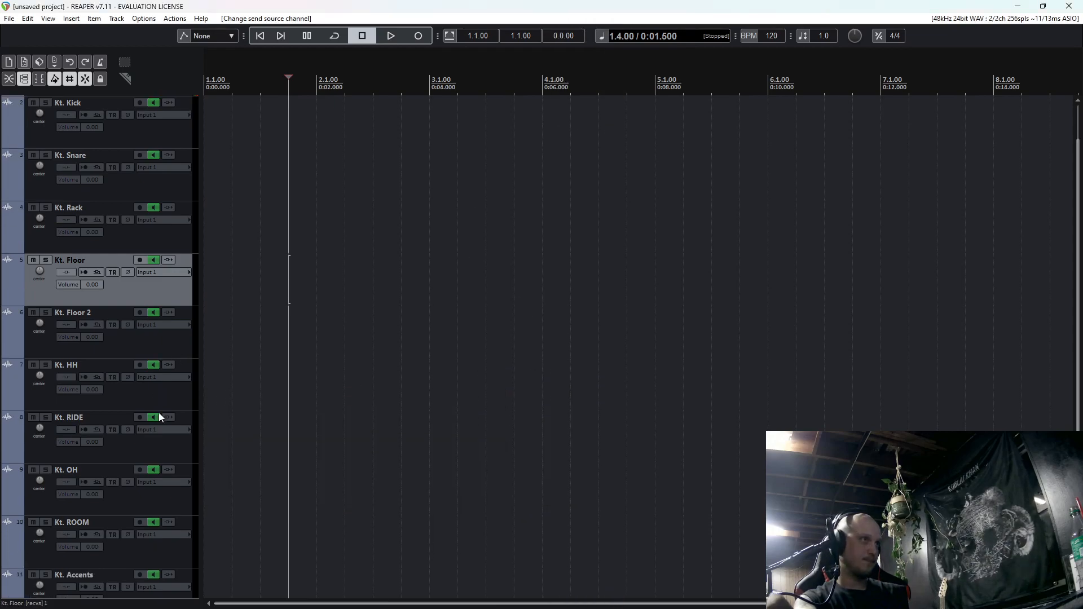
left_click(98, 326)
left_click(554, 313)
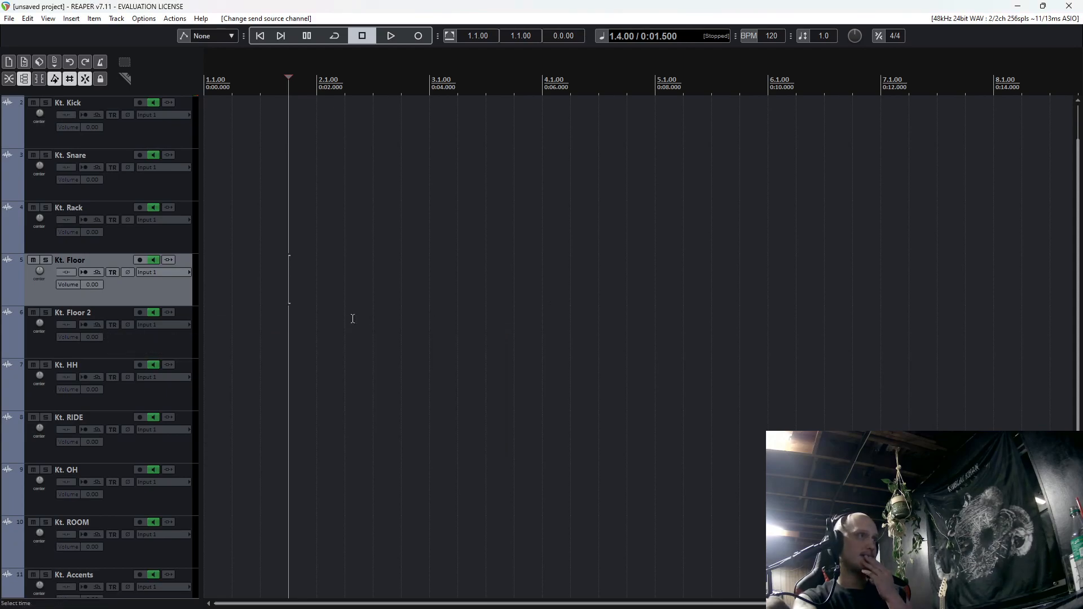
Set the Kt. HH track's receive from GGD to stereo source 11/12 and close its routing.
left_click(97, 377)
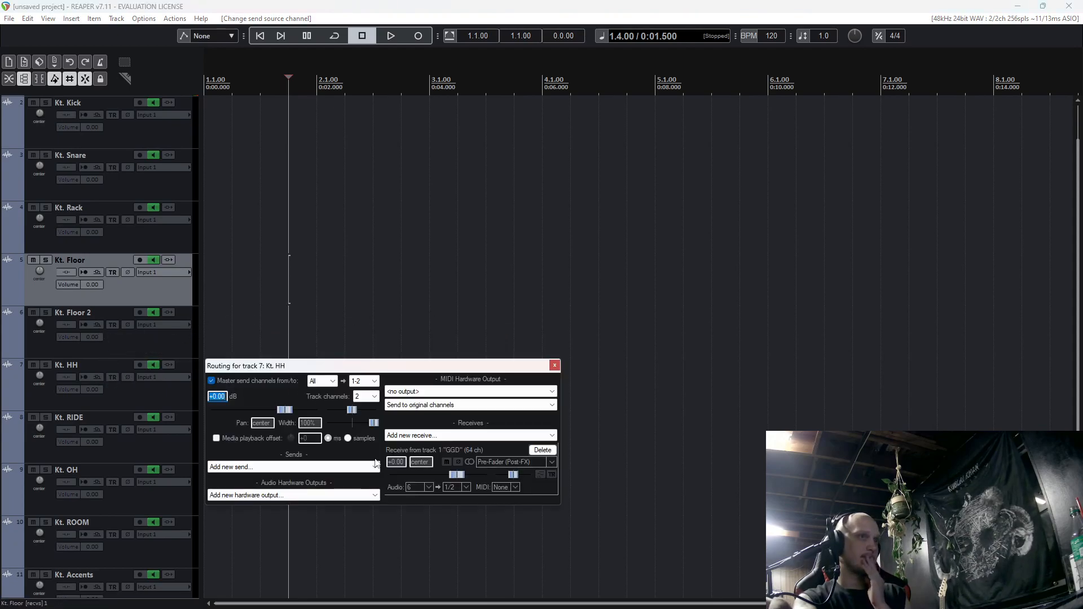
left_click(429, 487)
mouse_move(485, 524)
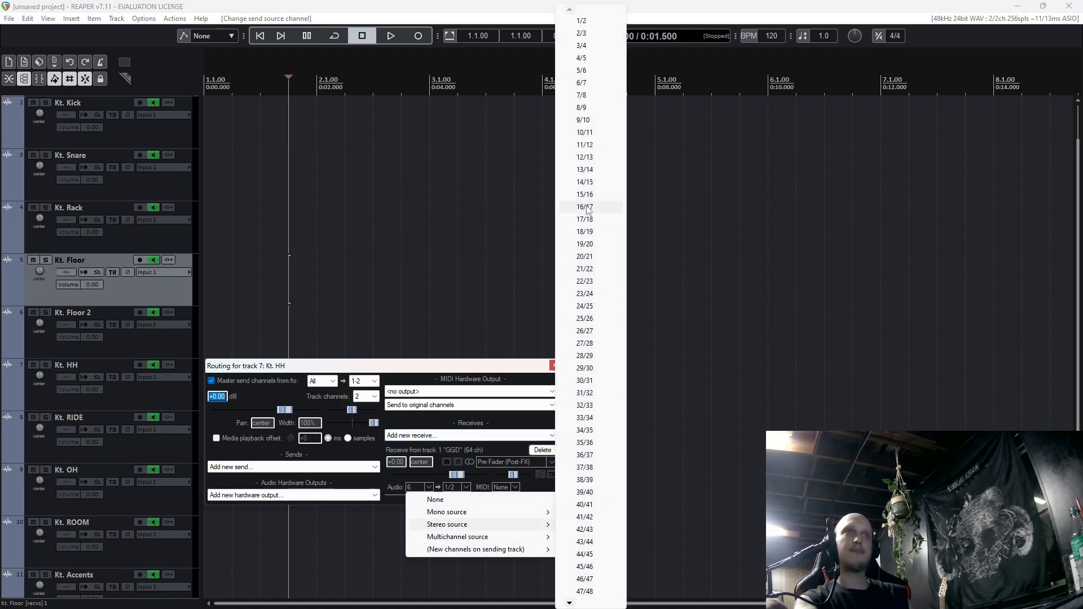
left_click(584, 145)
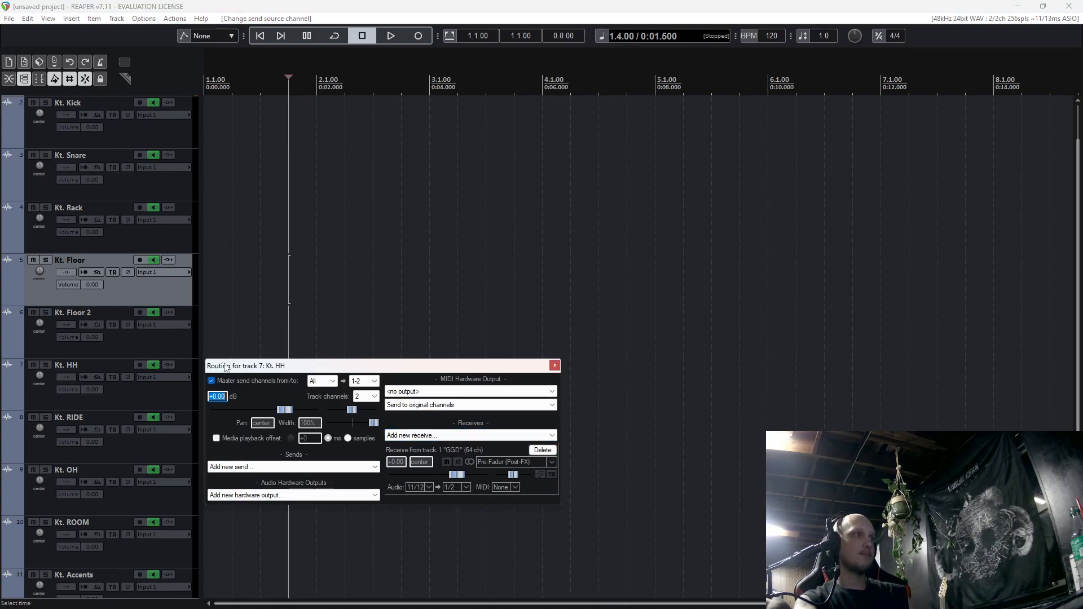
scroll(136, 418, "down", 1)
left_click(137, 413)
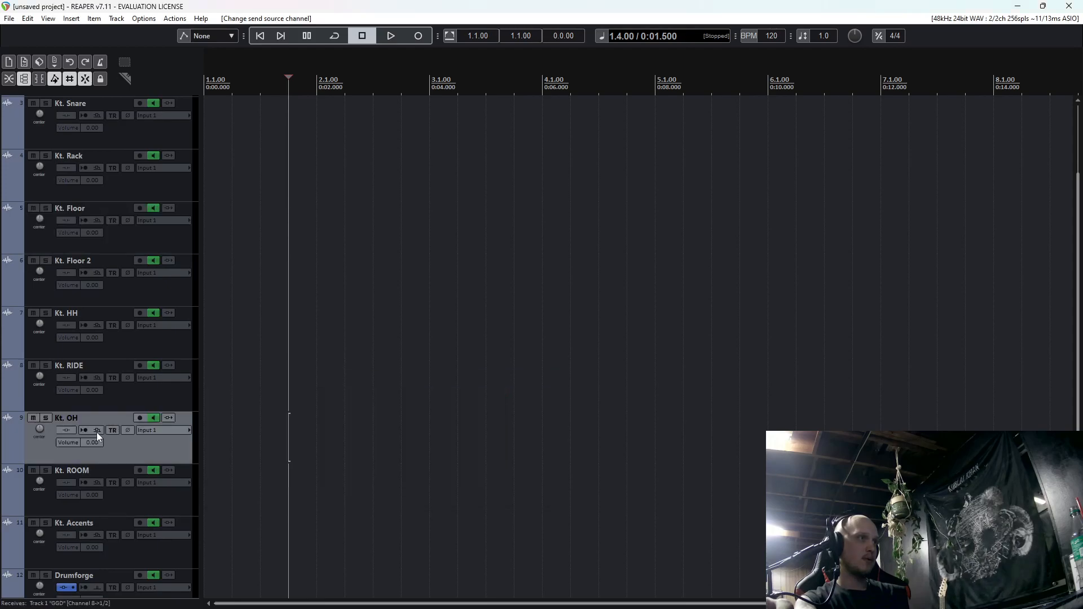
Set the Kt. RIDE track's receive from GGD to stereo source 13/14 and close its routing.
left_click(97, 376)
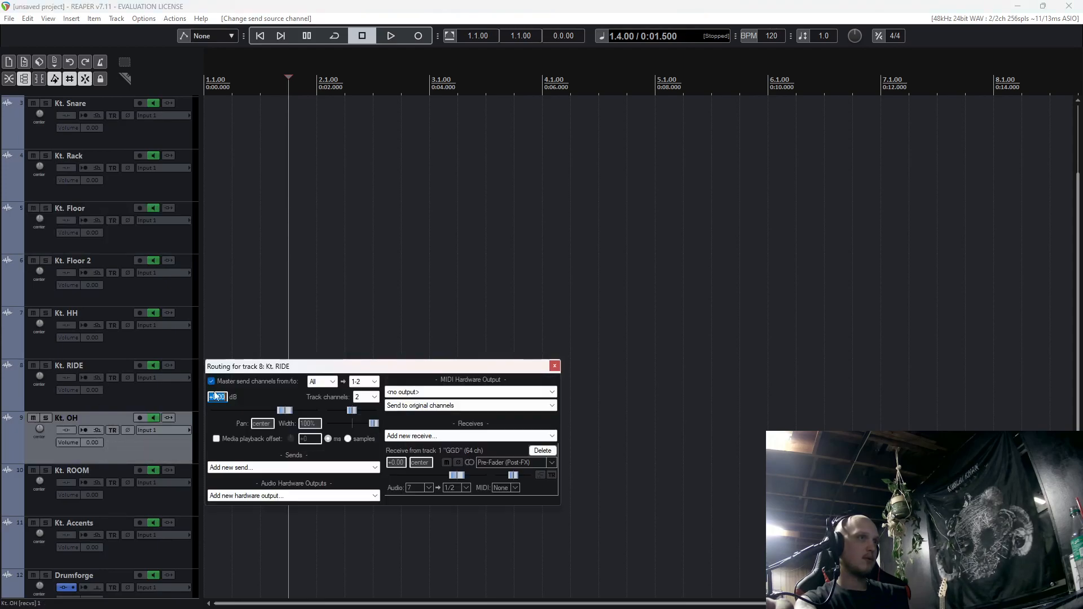
left_click(429, 488)
mouse_move(466, 529)
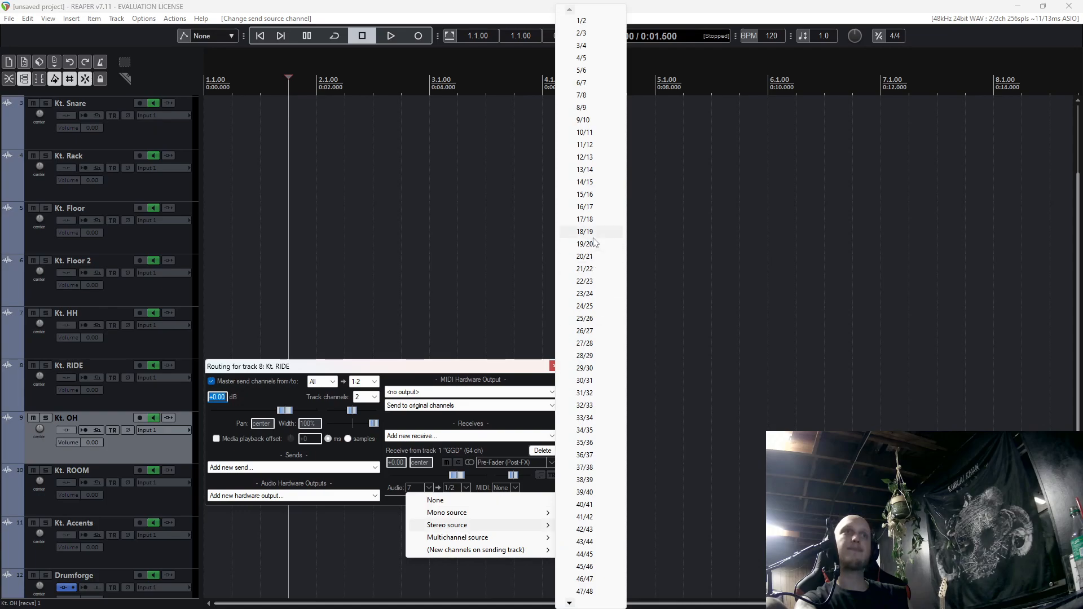
left_click(585, 170)
left_click(121, 494)
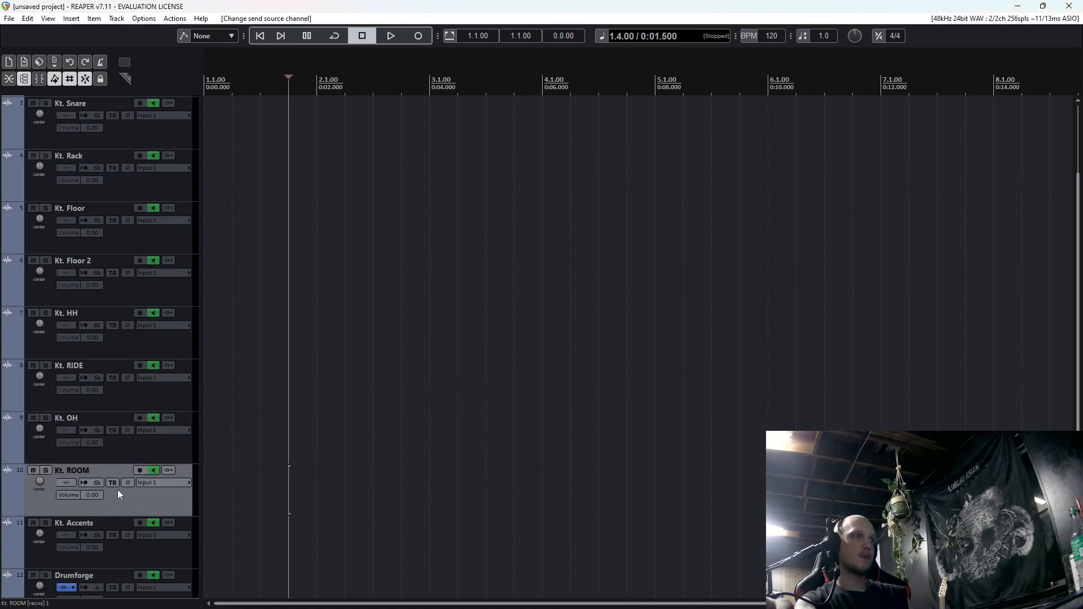
Set the Kt. ROOM track's receive from GGD to stereo source 15/16.
left_click(98, 484)
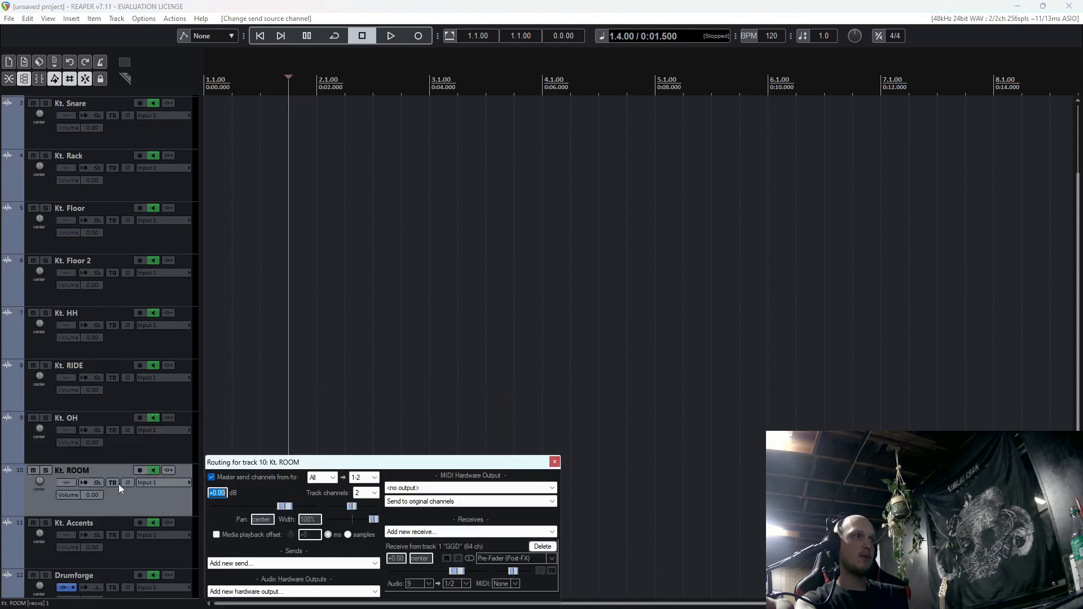
left_click(428, 584)
mouse_move(468, 556)
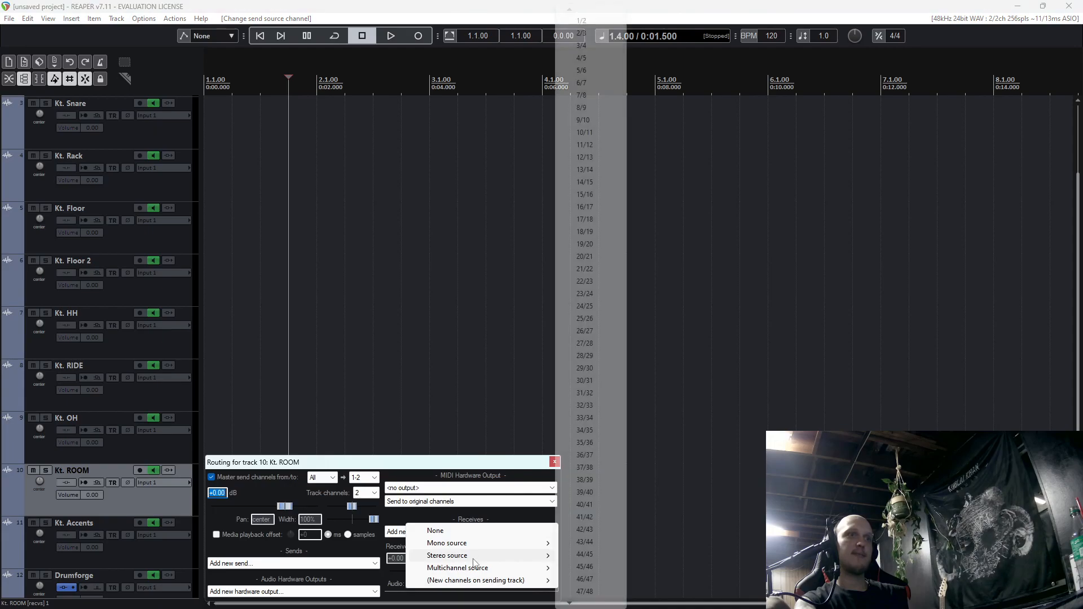
left_click(597, 198)
left_click(135, 547)
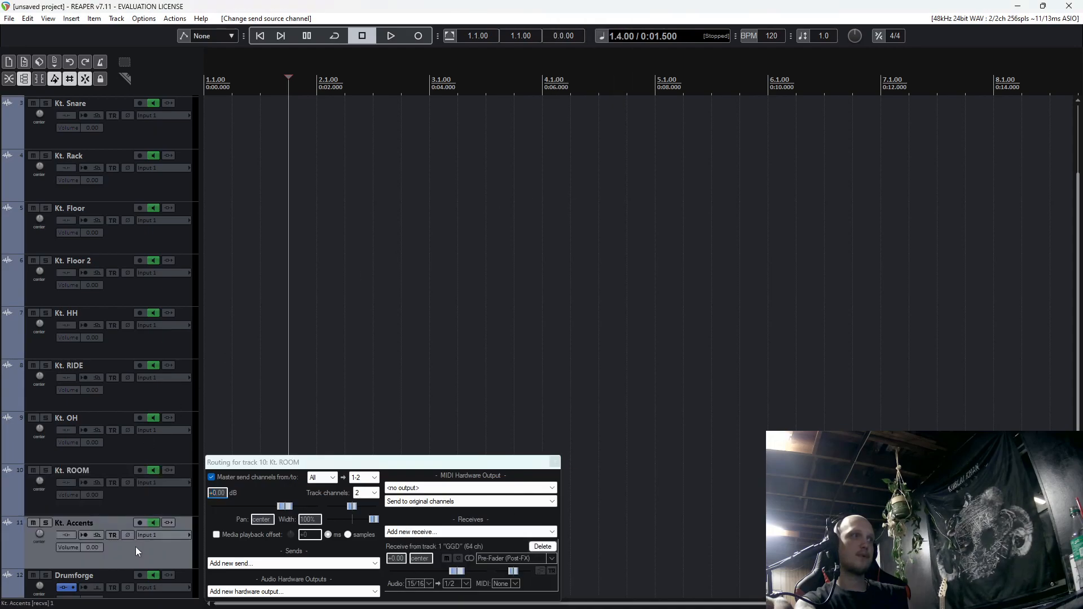
Set the Kt. Accents track's receive from GGD to stereo source 17/18 and close its routing.
left_click(98, 535)
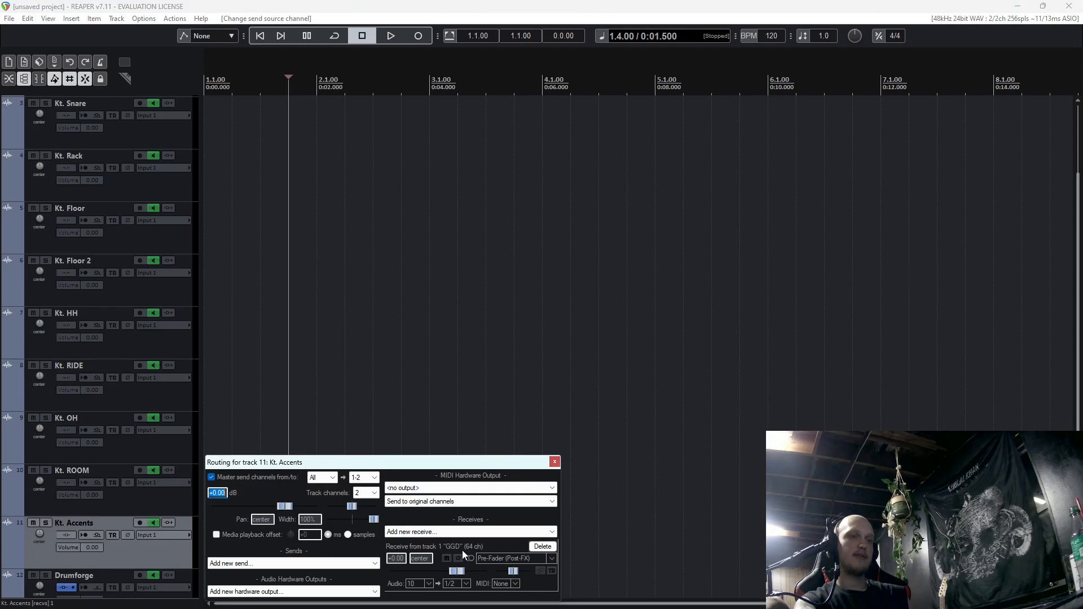
left_click(430, 583)
mouse_move(489, 556)
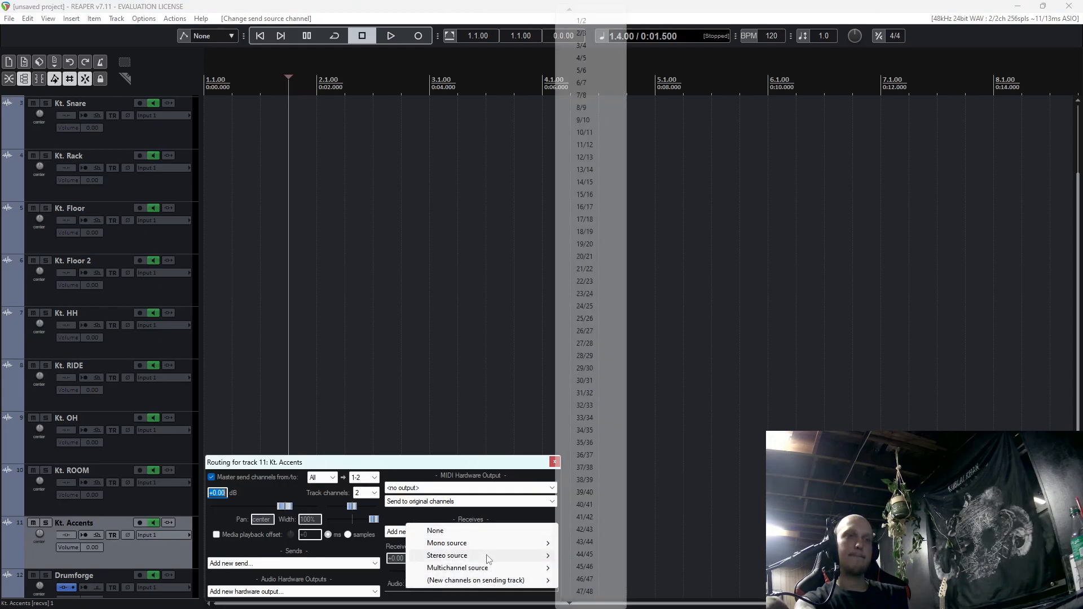
left_click(601, 221)
left_click(553, 462)
Open Kontakt on the GGD track and play several drums and cymbals to check which tracks receive signal.
scroll(83, 520, "up", 2)
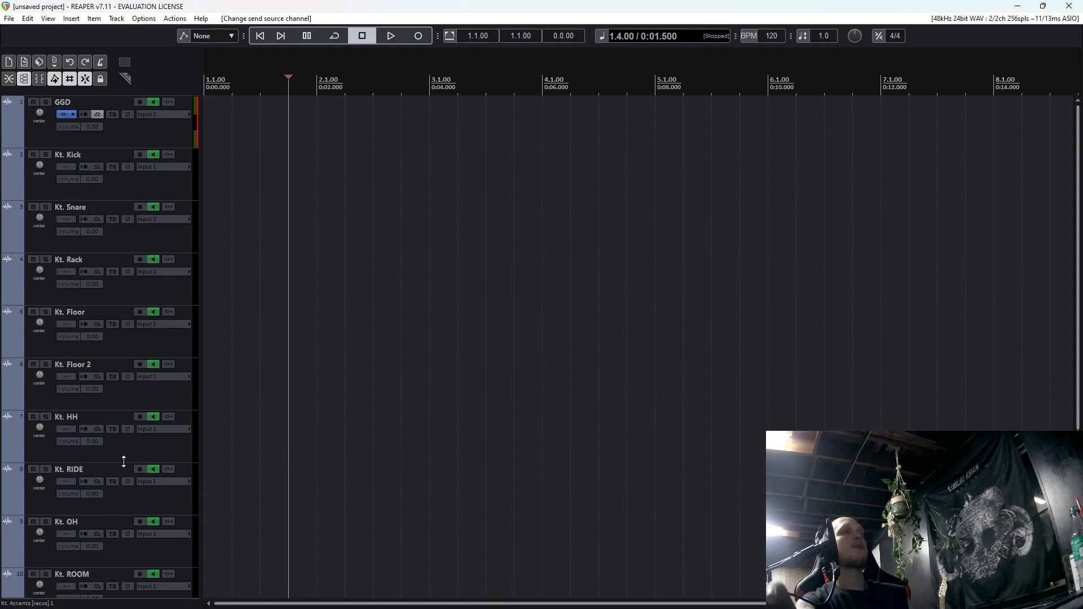
left_click(63, 114)
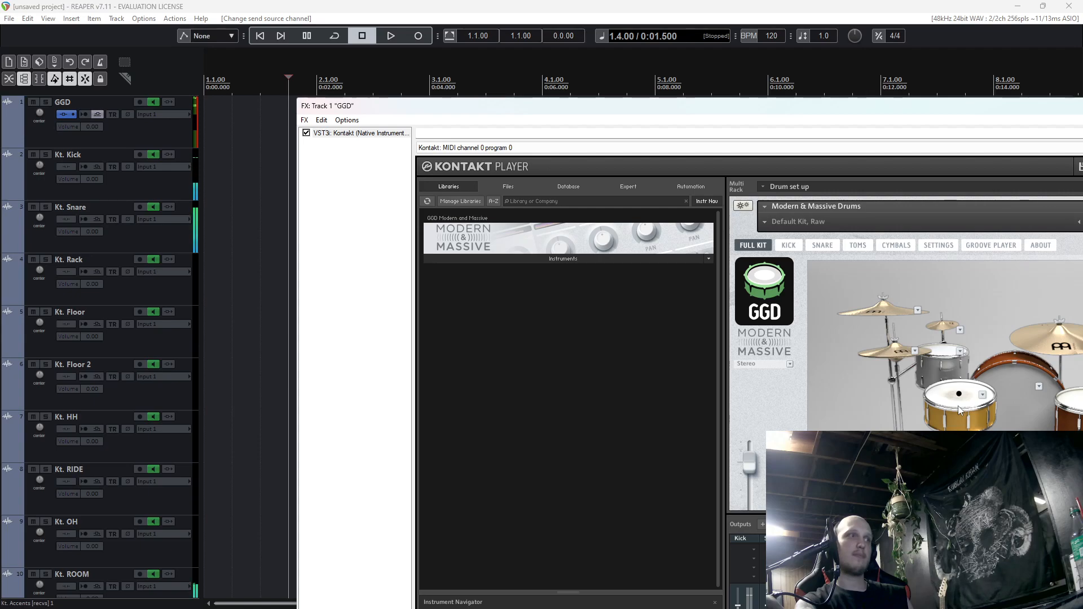
scroll(145, 411, "down", 3)
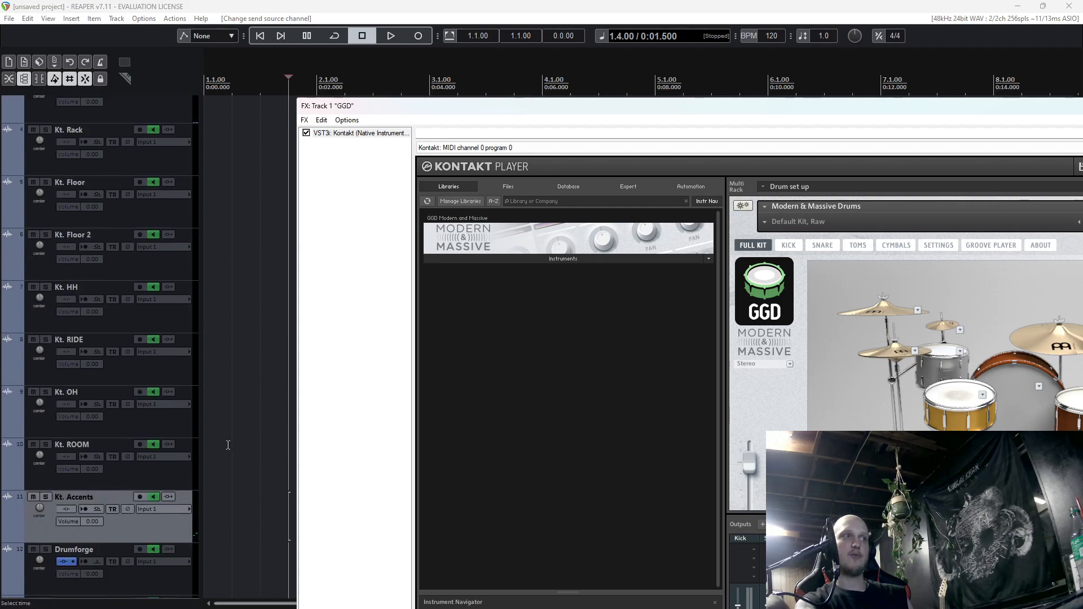
left_click(1005, 397)
left_click(963, 402)
left_click(905, 353)
left_click(1061, 339)
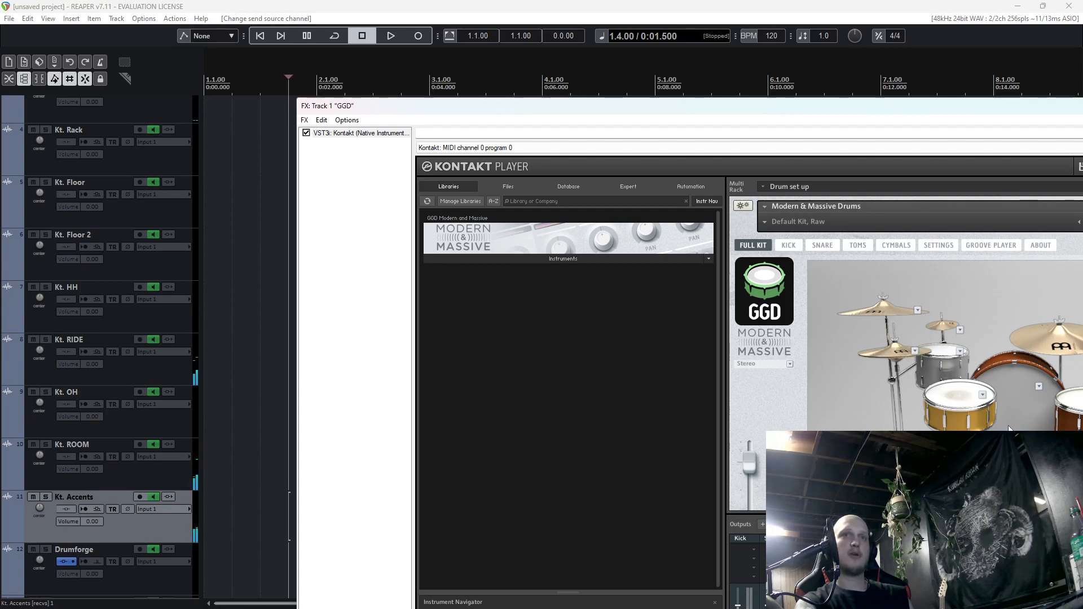
Check the Kt. Accents receive and reposition the GGD FX window to compare it with Kontakt's output assignments.
left_click(98, 511)
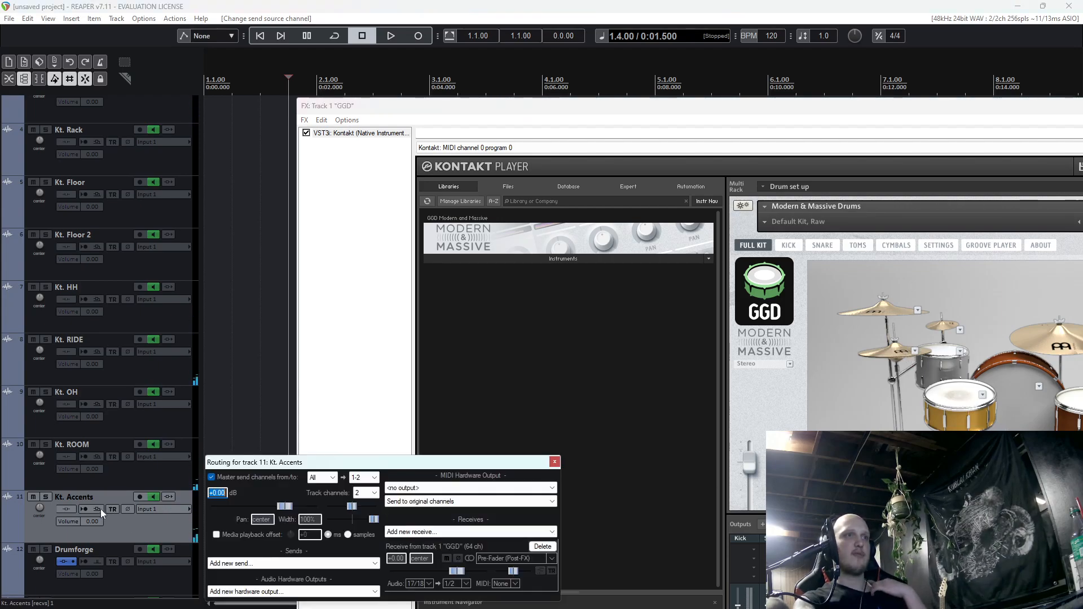
left_click_drag(881, 112, 751, 50)
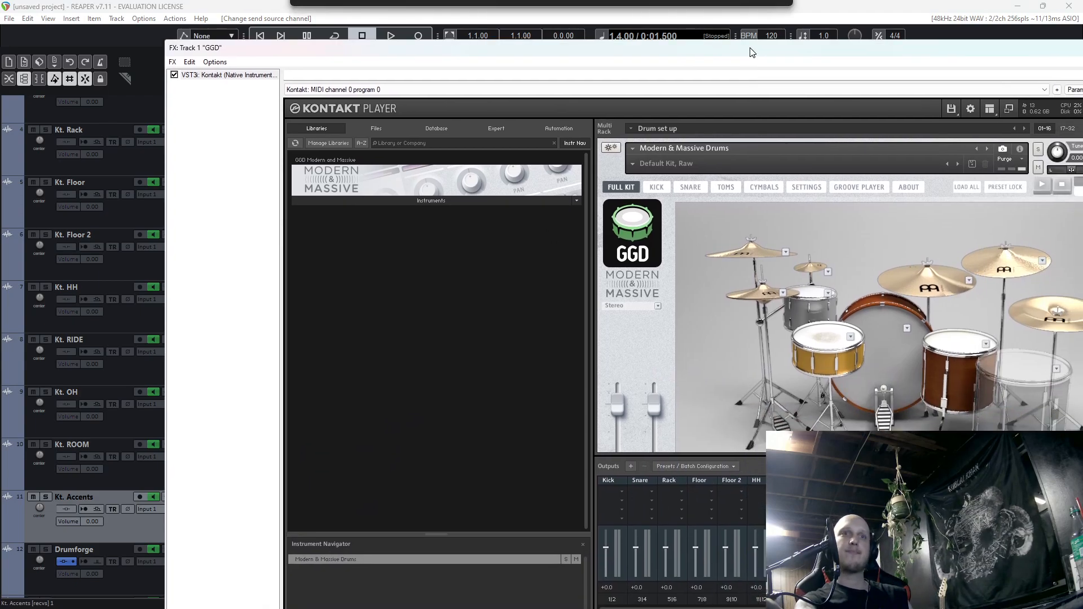
left_click_drag(750, 52, 806, 50)
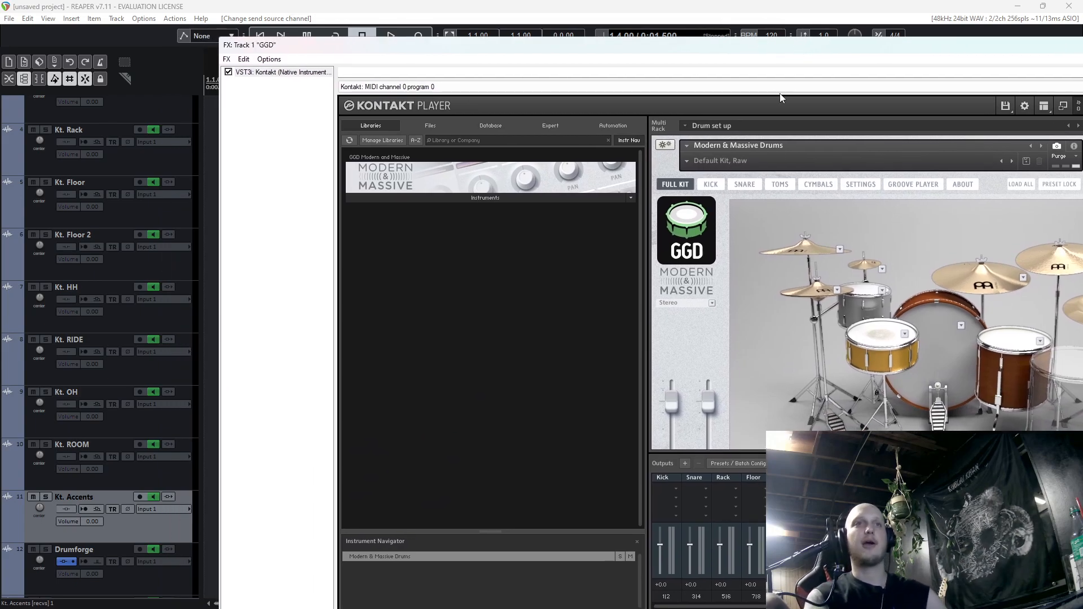
mouse_move(835, 608)
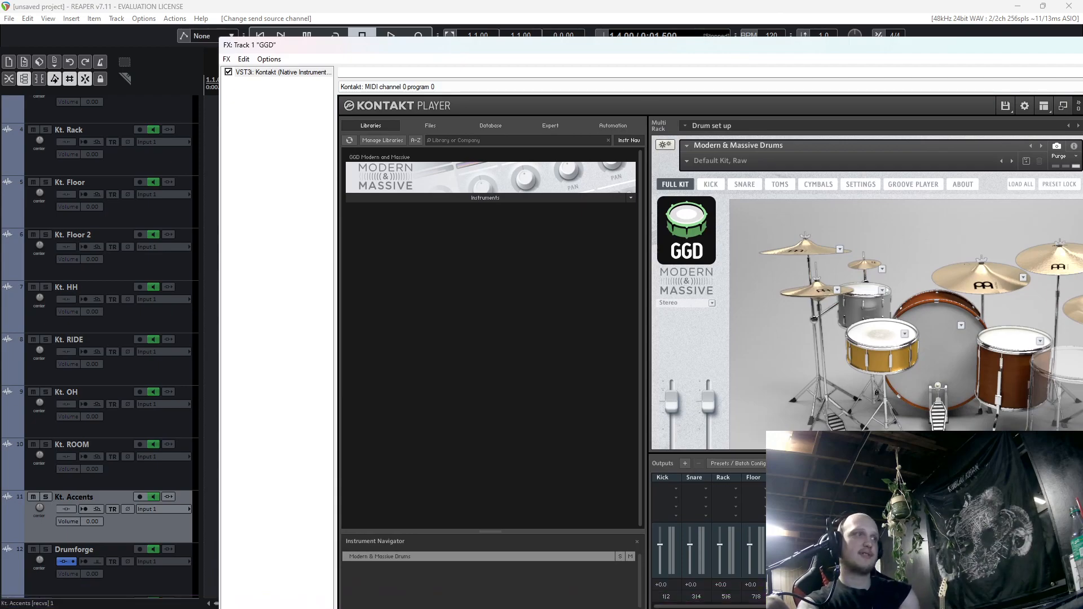
Check the source channels received by the Kt. ROOM, Kt. Floor 2, Kt. HH and Kt. RIDE tracks.
left_click(99, 456)
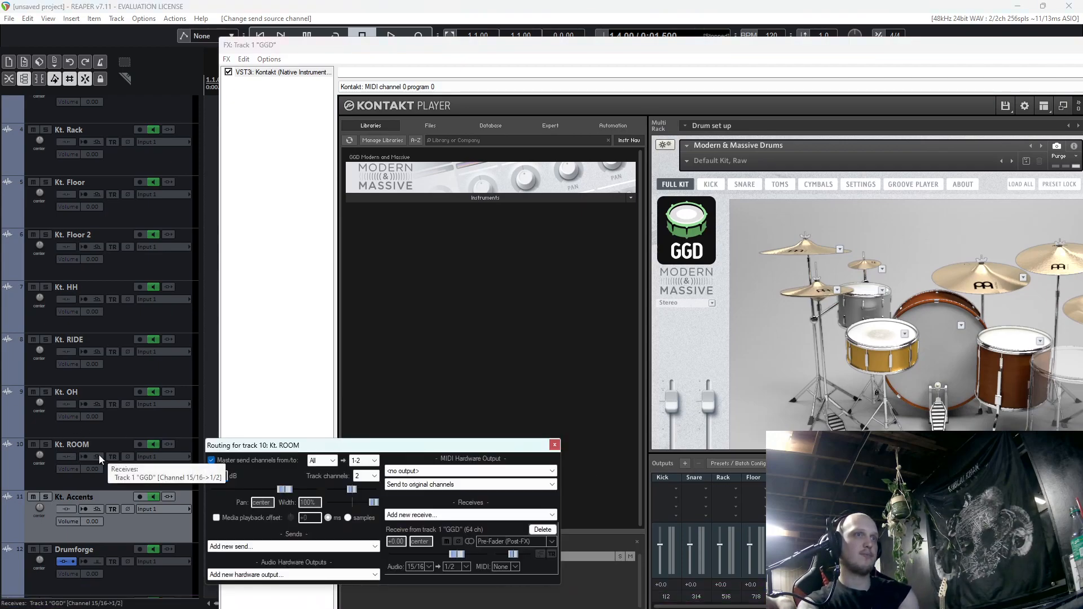
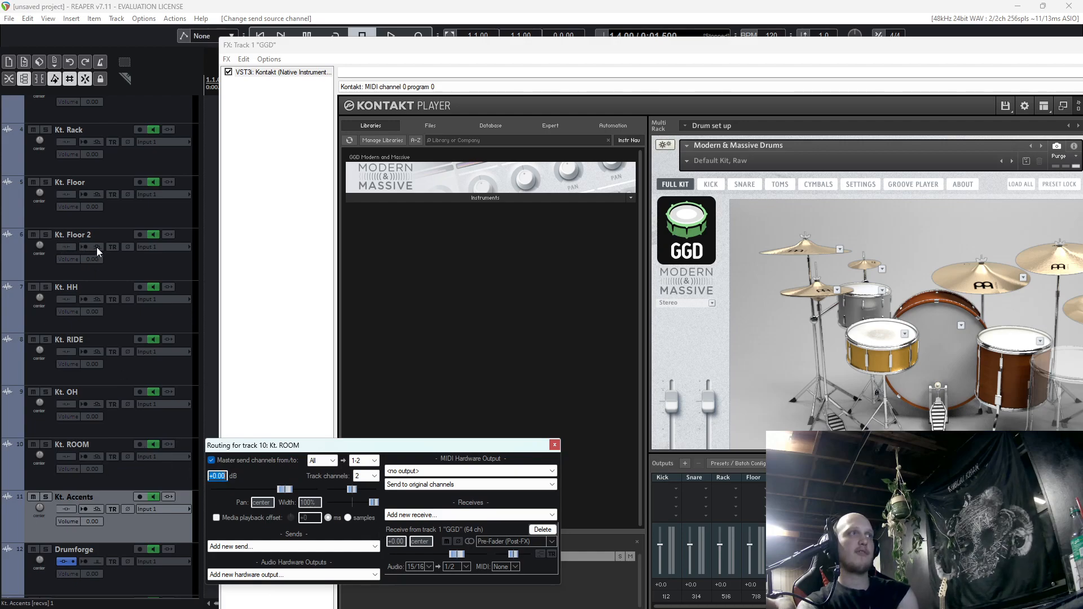
mouse_move(96, 247)
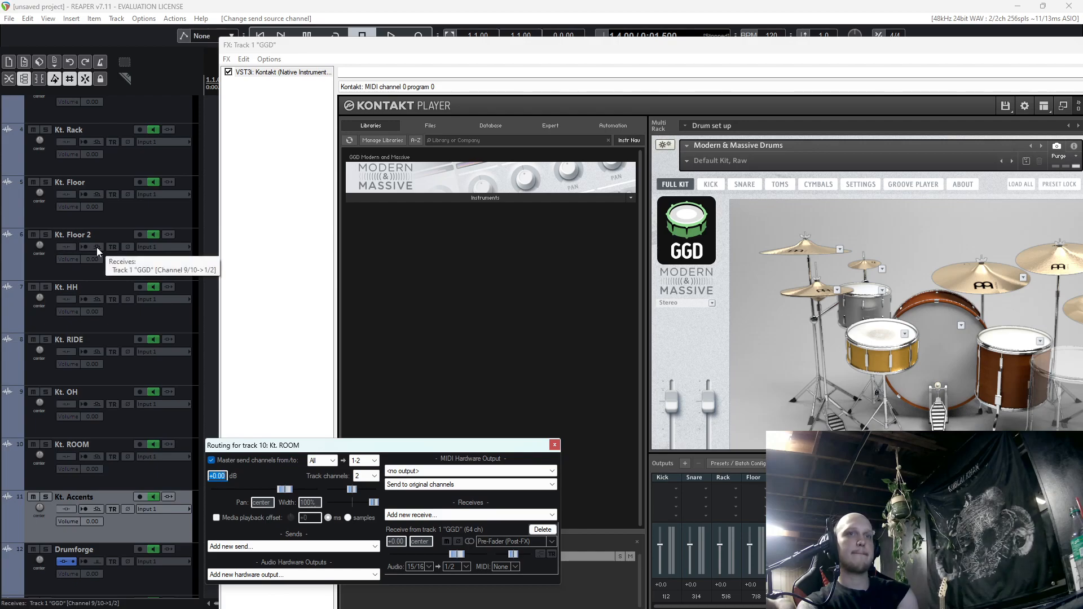
mouse_move(95, 301)
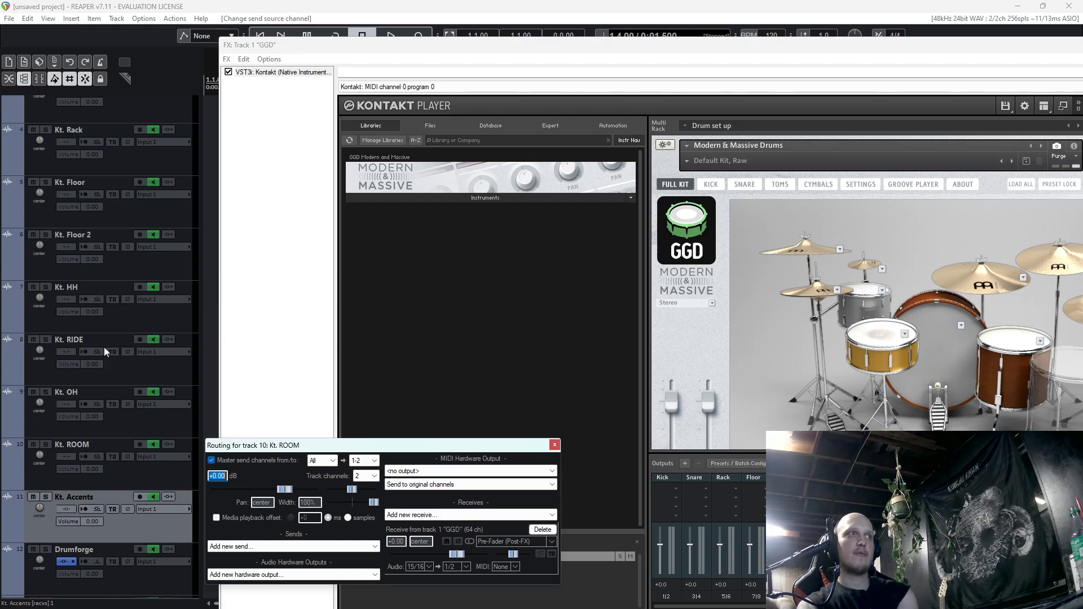
mouse_move(97, 355)
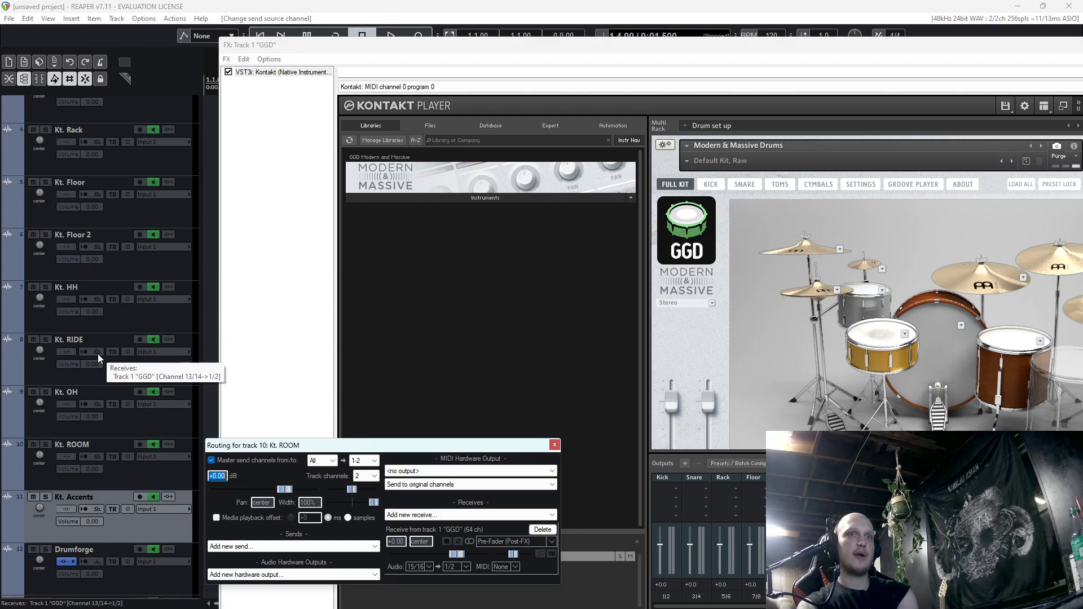
Set the Kt. OH track's receive from GGD to stereo source 15/16.
left_click(99, 401)
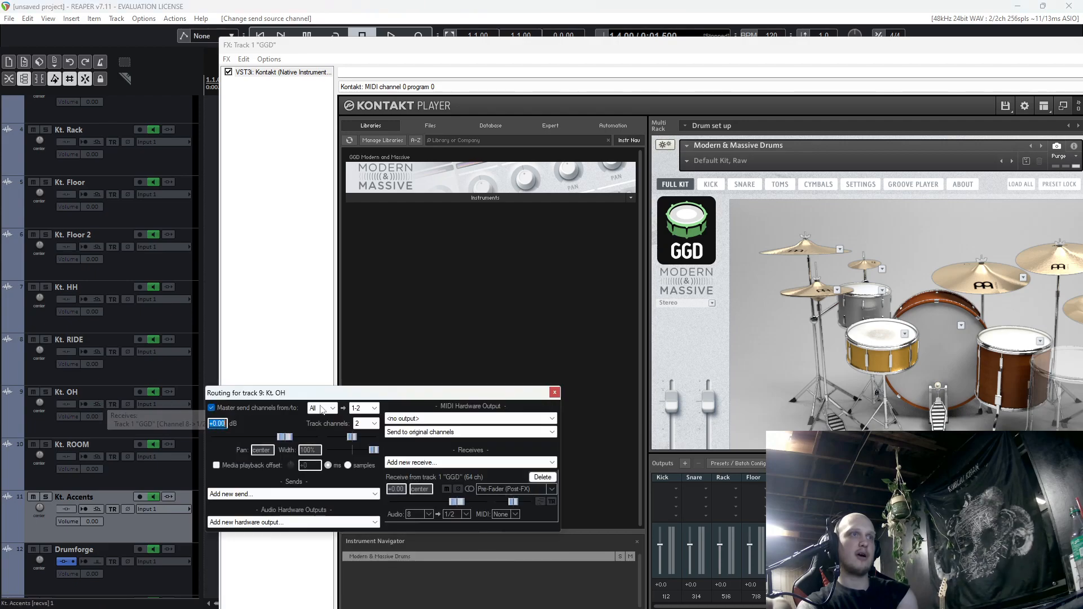
left_click(429, 513)
mouse_move(482, 552)
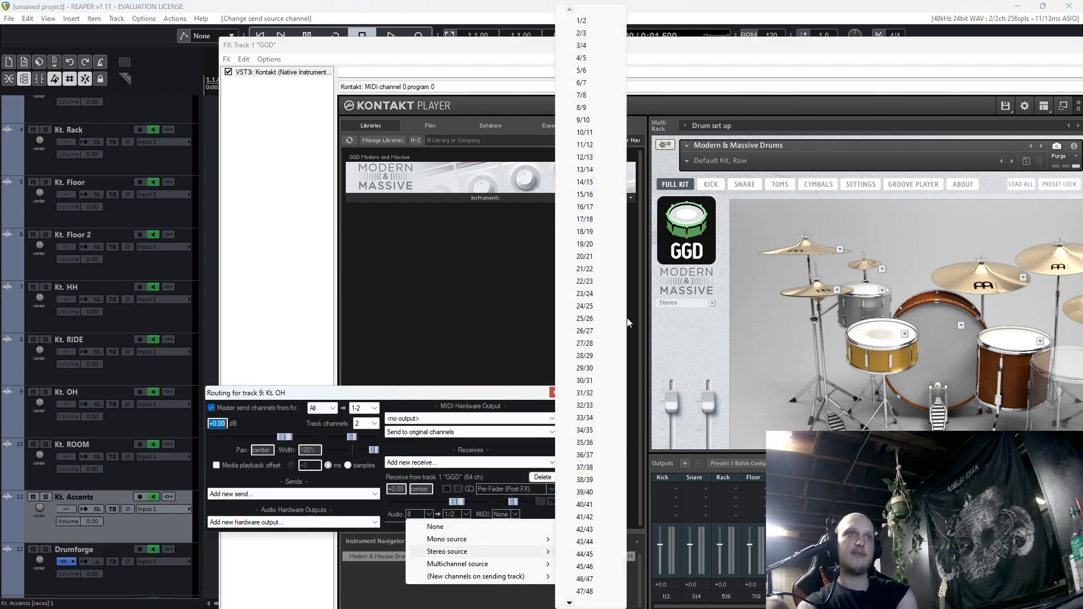
left_click(585, 194)
Change the Kt. ROOM track's receive from GGD to stereo source 17/18.
left_click(97, 457)
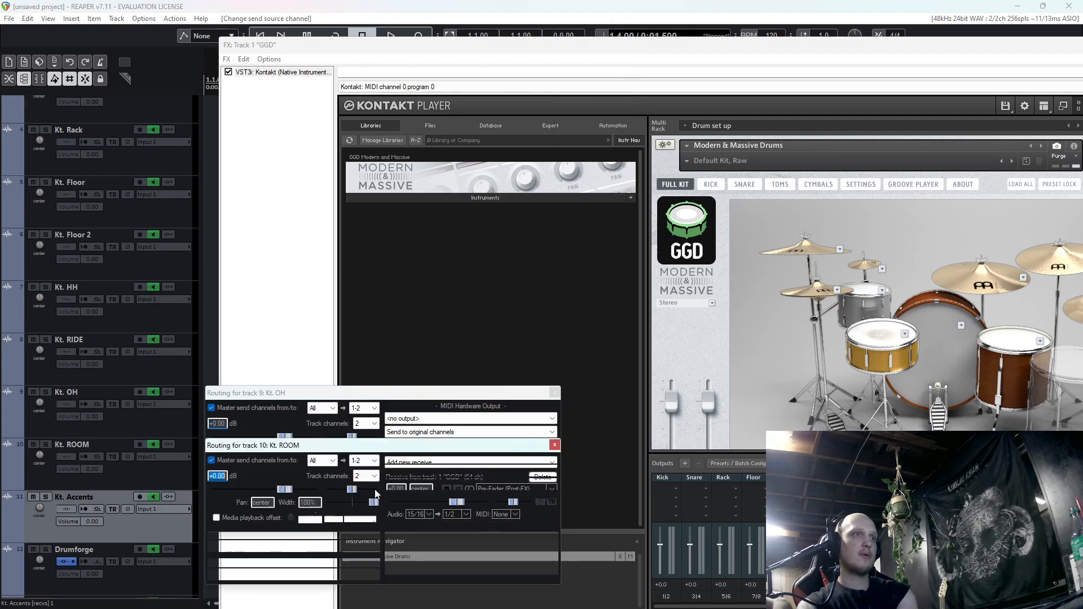
left_click(430, 566)
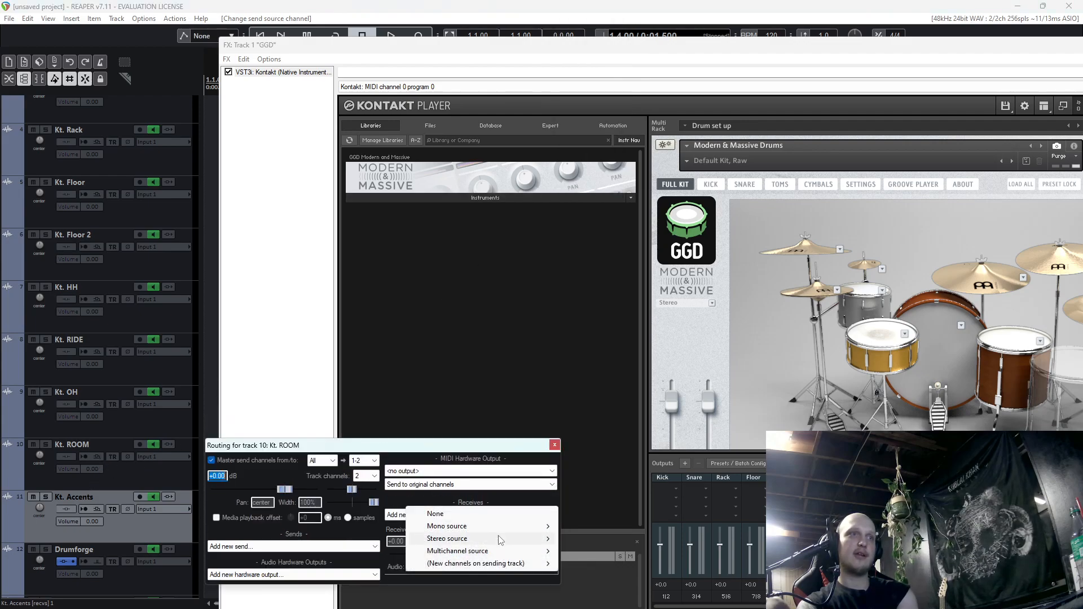
mouse_move(462, 542)
left_click(591, 219)
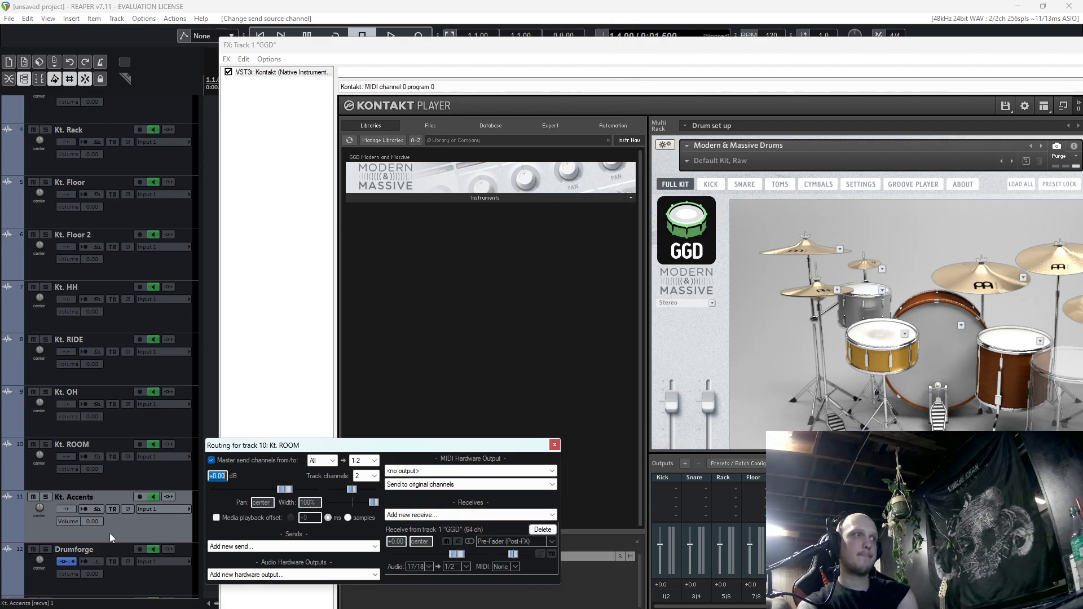
Change the Kt. Accents track's receive from GGD to stereo source 19/20.
left_click(97, 509)
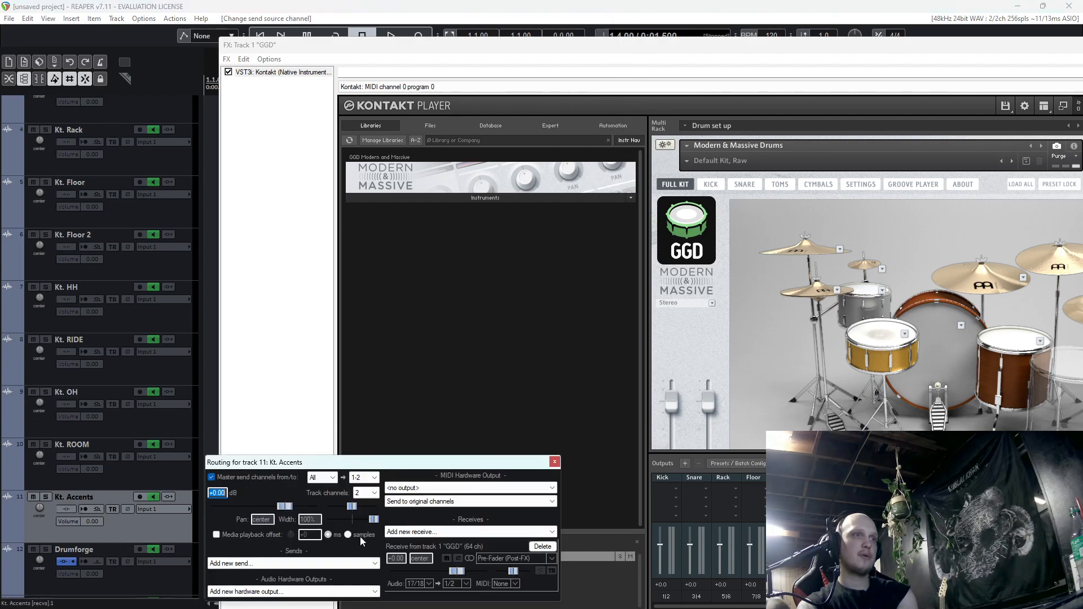
left_click(429, 583)
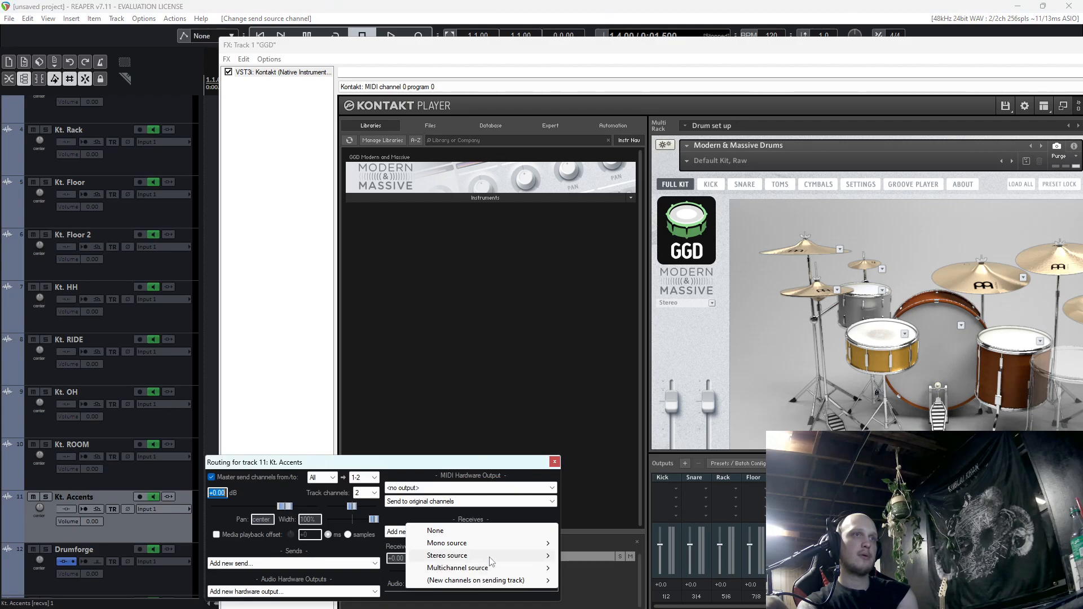
mouse_move(491, 558)
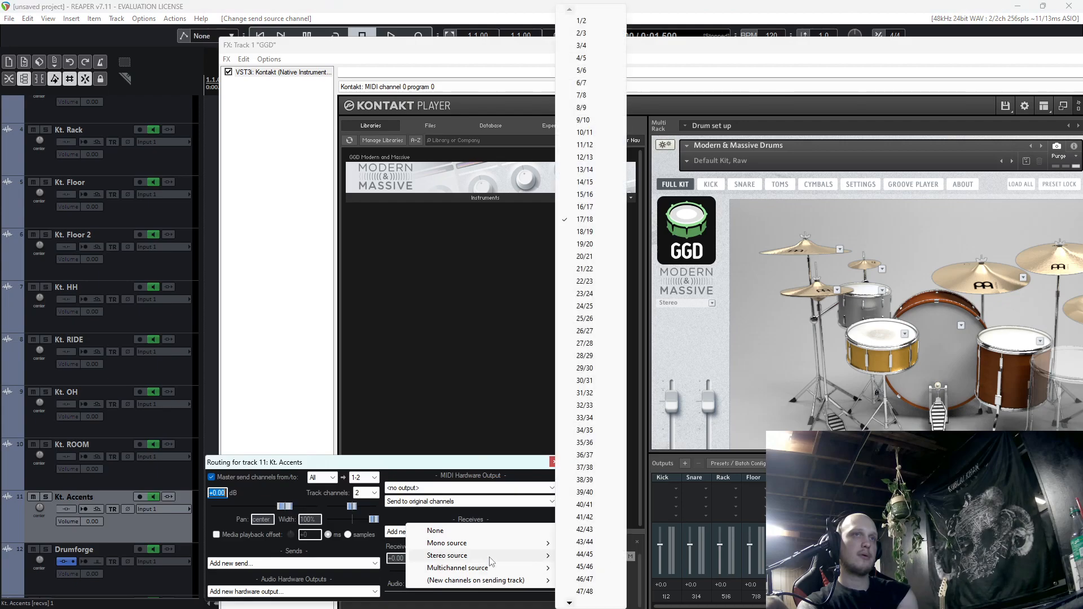
left_click(609, 246)
Audition the GGD kit against the routed tracks' meters and reposition the FX window beside the upper drum tracks.
left_click(925, 364)
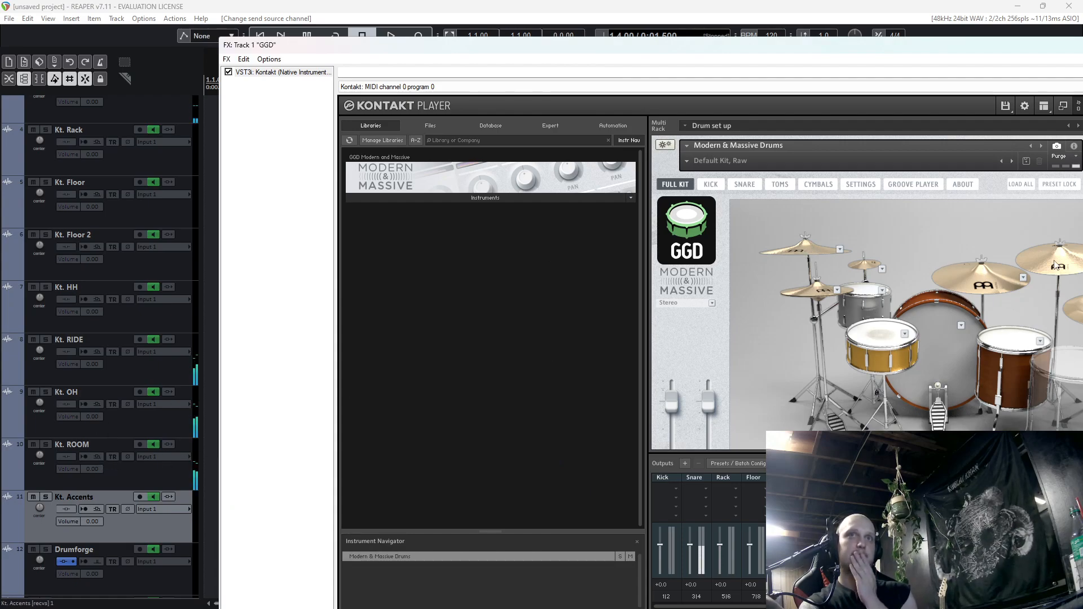
left_click_drag(864, 45, 798, 33)
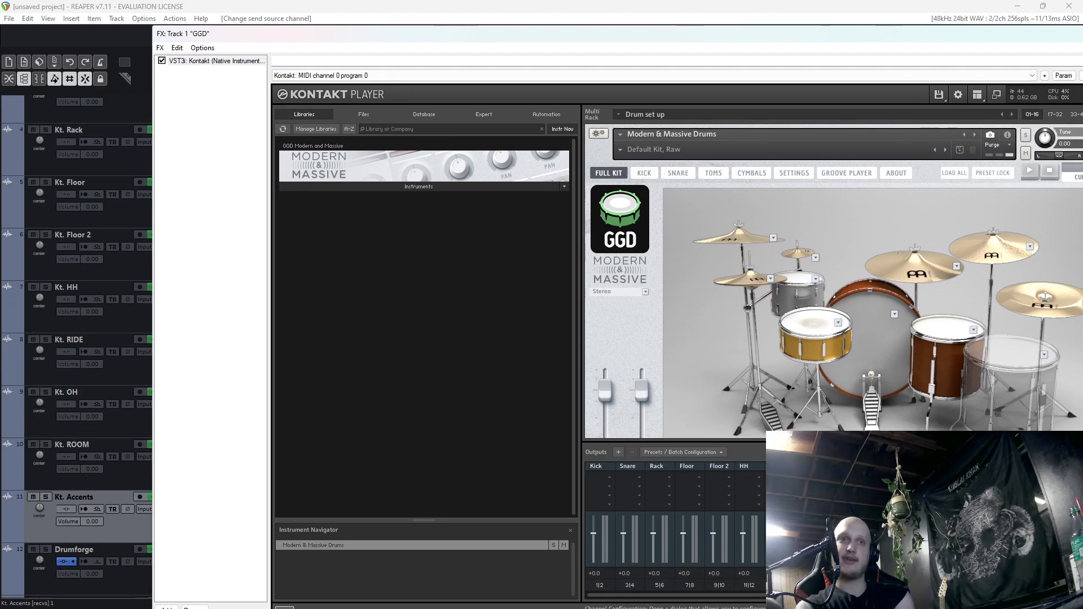
left_click_drag(1046, 41, 848, 247)
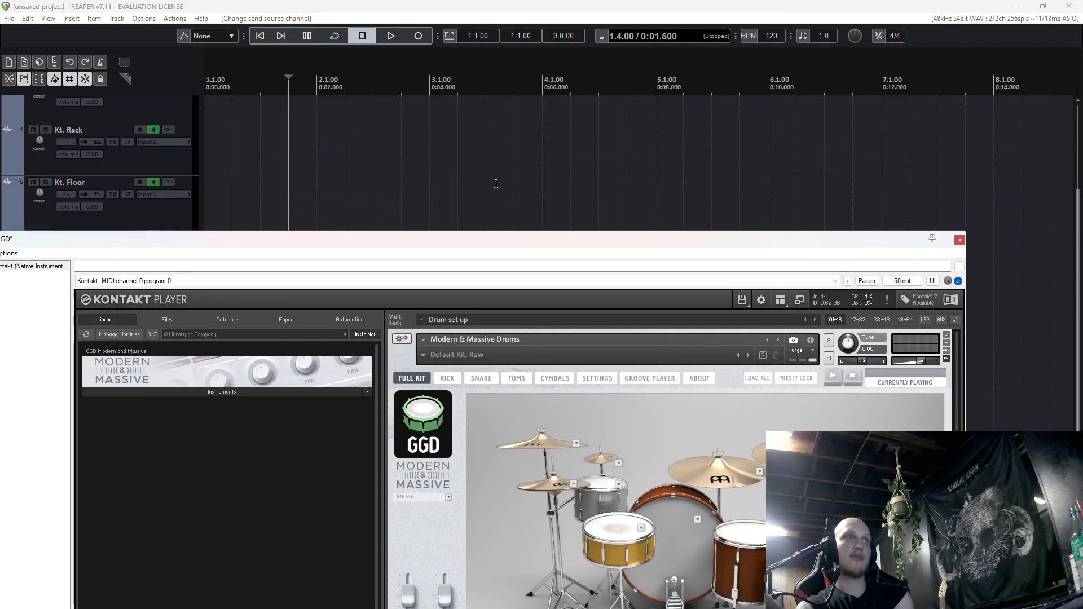
left_click(162, 210)
scroll(162, 220, "up", 2)
left_click_drag(155, 239, 435, 102)
scroll(101, 348, "up", 1)
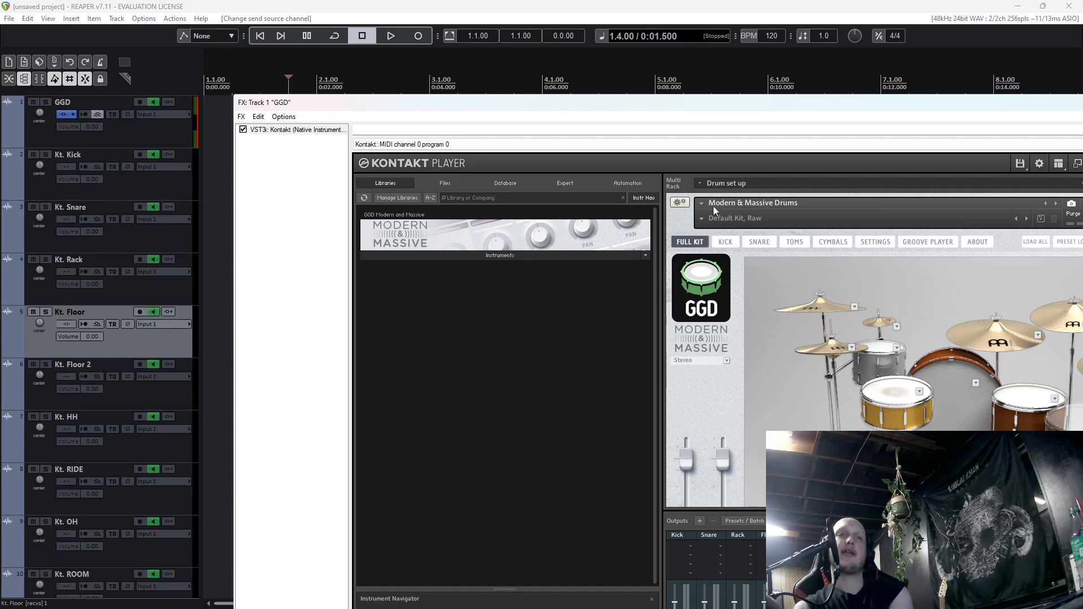
Show the kick's mixer channels in Modern & Massive and examine their output assignments alongside the Kt. tracks.
left_click(728, 242)
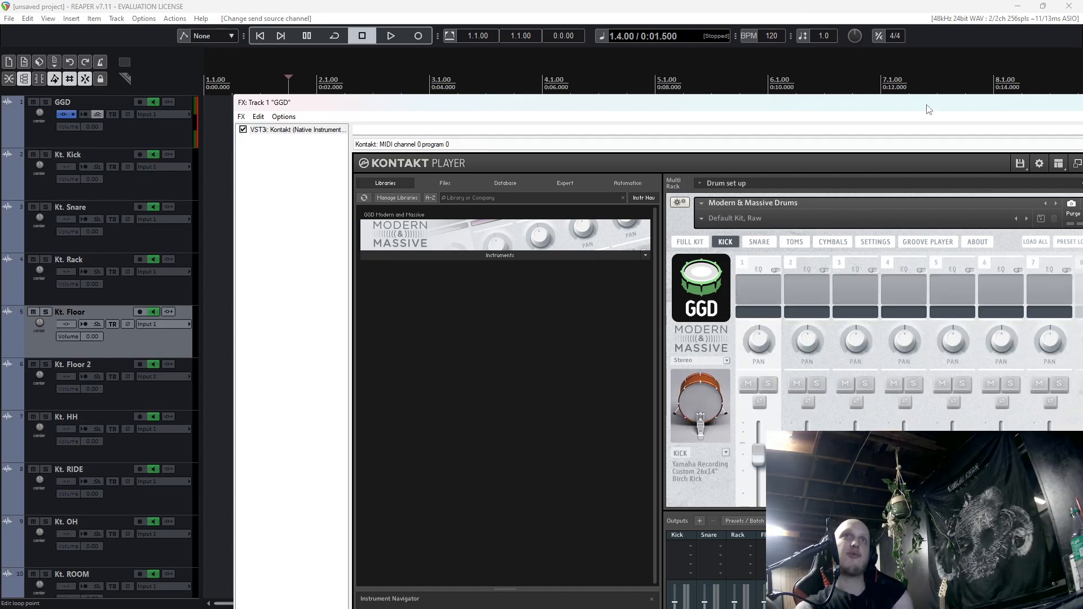
left_click_drag(931, 110, 875, 100)
scroll(867, 294, "down", 3)
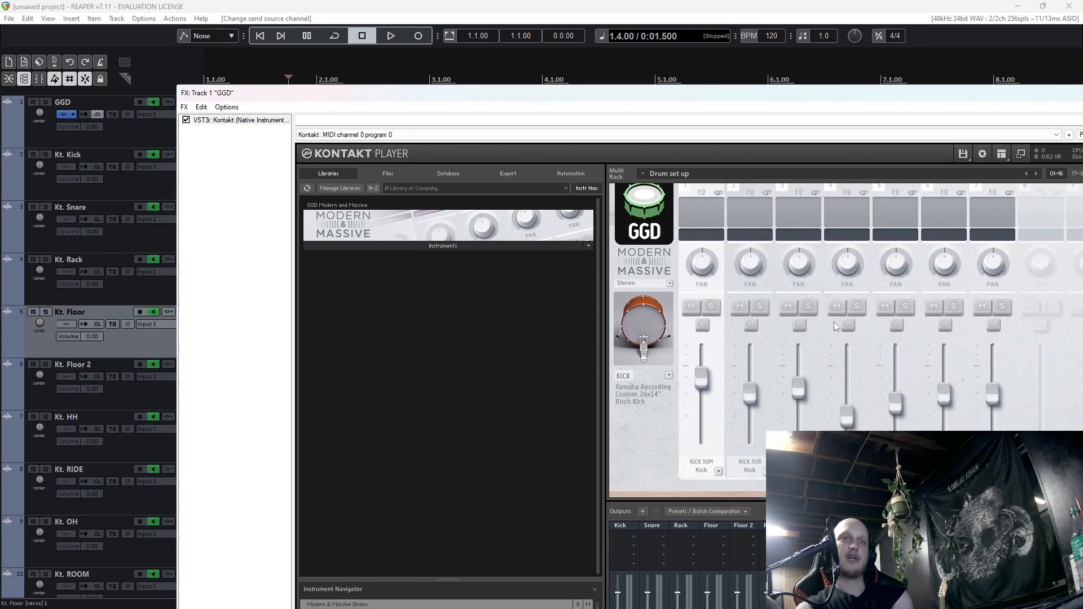
scroll(123, 335, "down", 4)
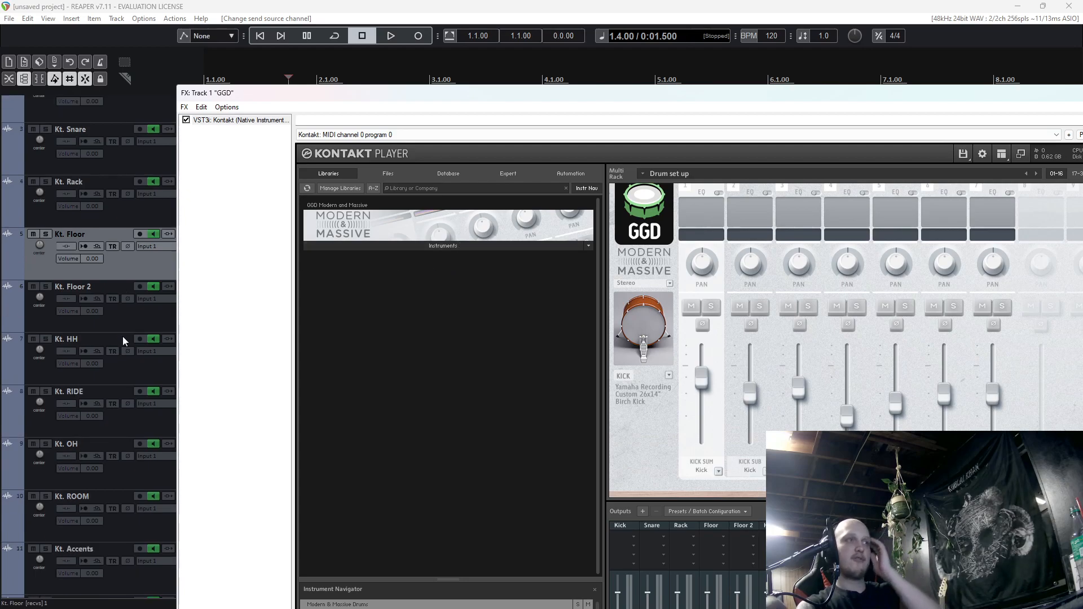
Uncover the track list beside the plugin window, show the full kit page and audition the kick drum.
left_click_drag(370, 98, 570, 168)
scroll(728, 227, "up", 2)
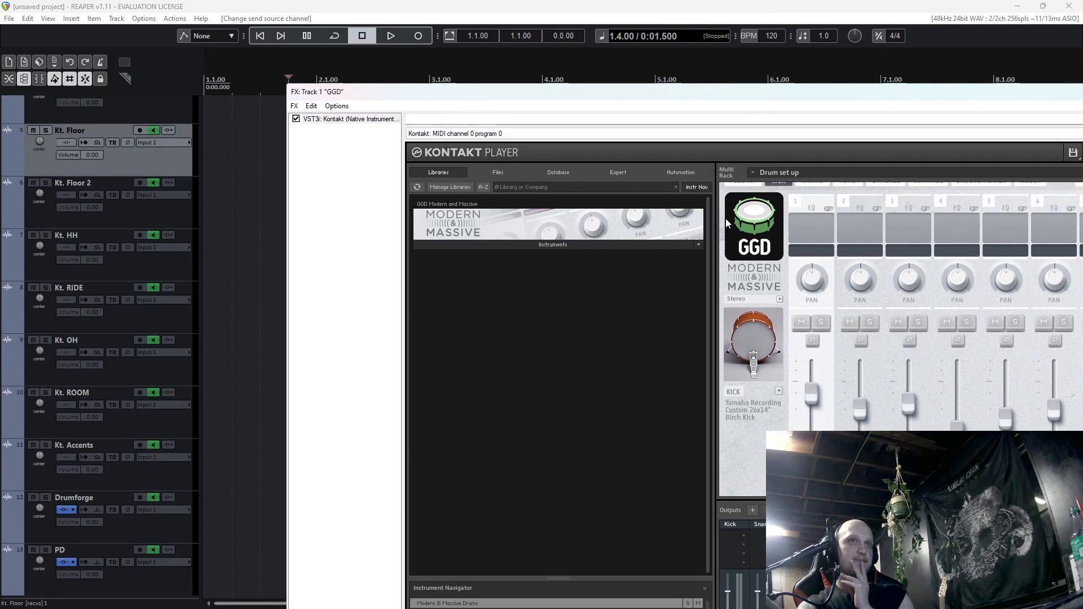
left_click(735, 187)
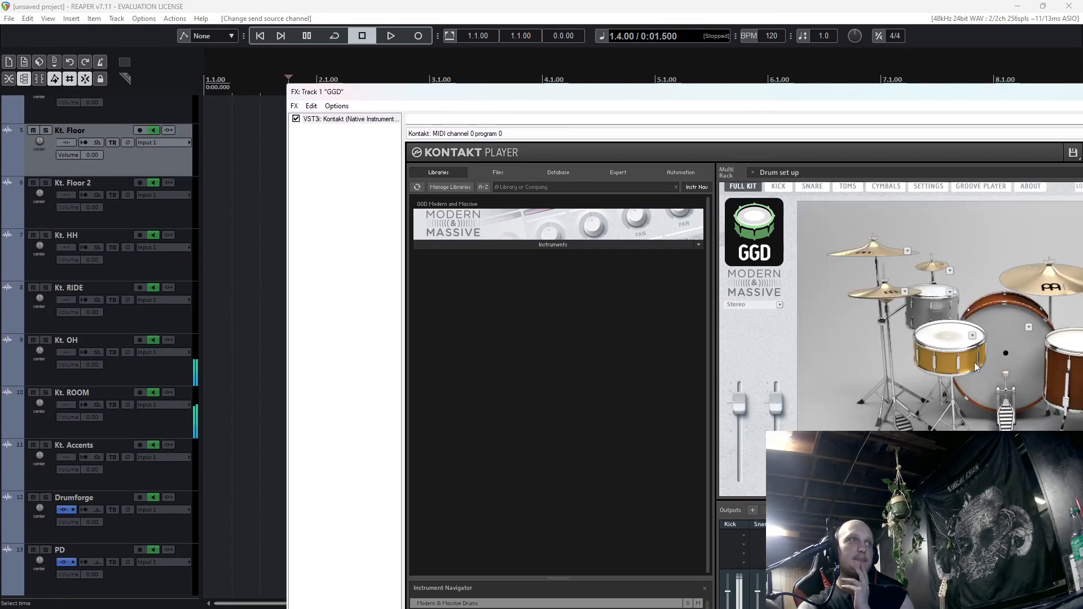
scroll(169, 309, "up", 4)
left_click(1008, 368)
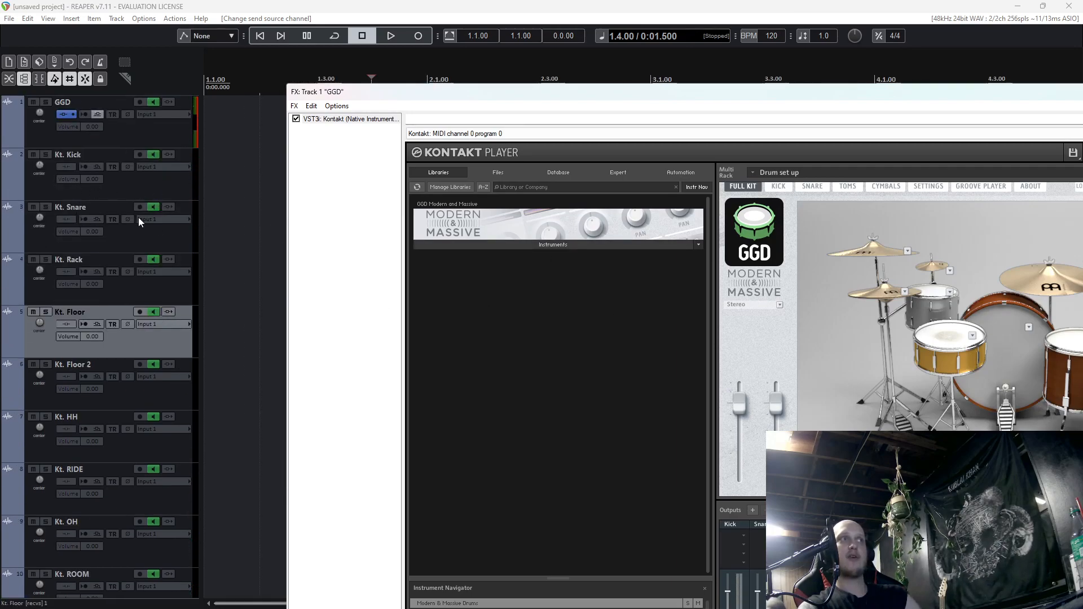
Audition the kick with all tracks active, audition it again with Kt. ROOM soloed, and unsolo that track.
scroll(167, 288, "down", 3)
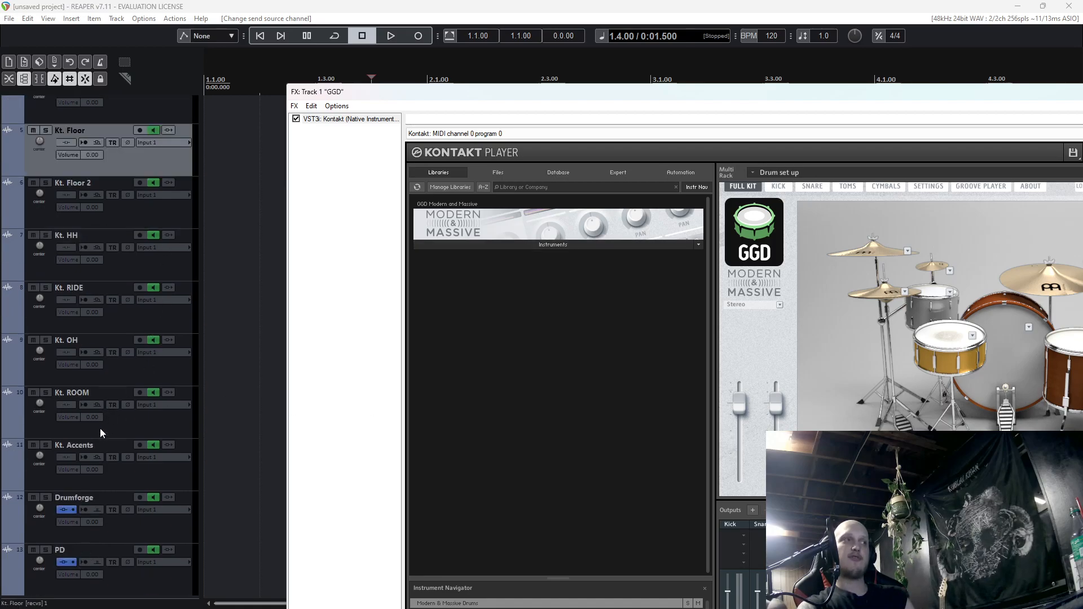
left_click(990, 358)
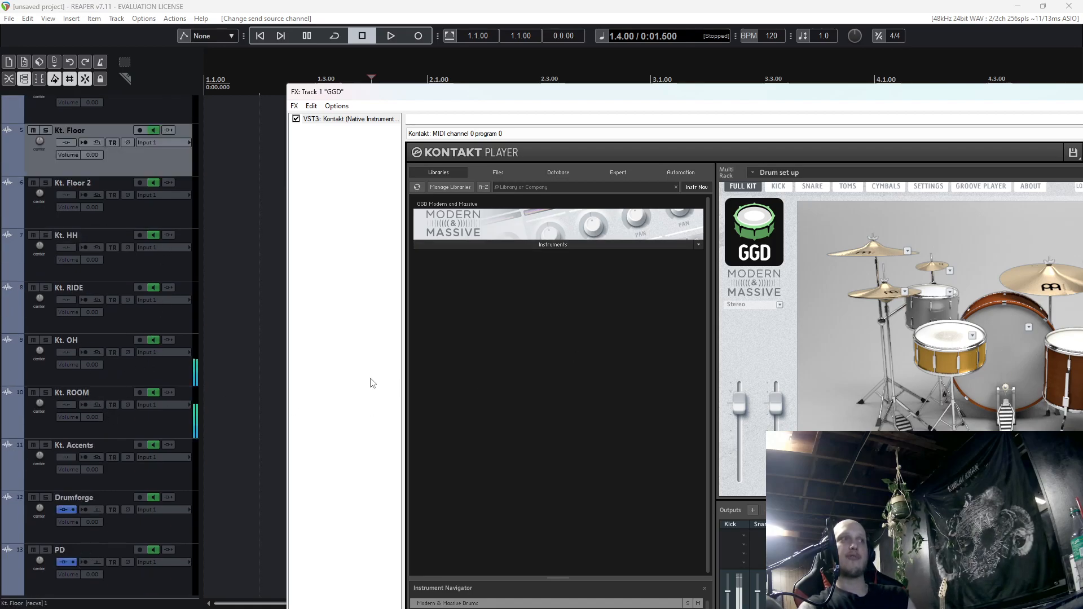
left_click(1006, 357)
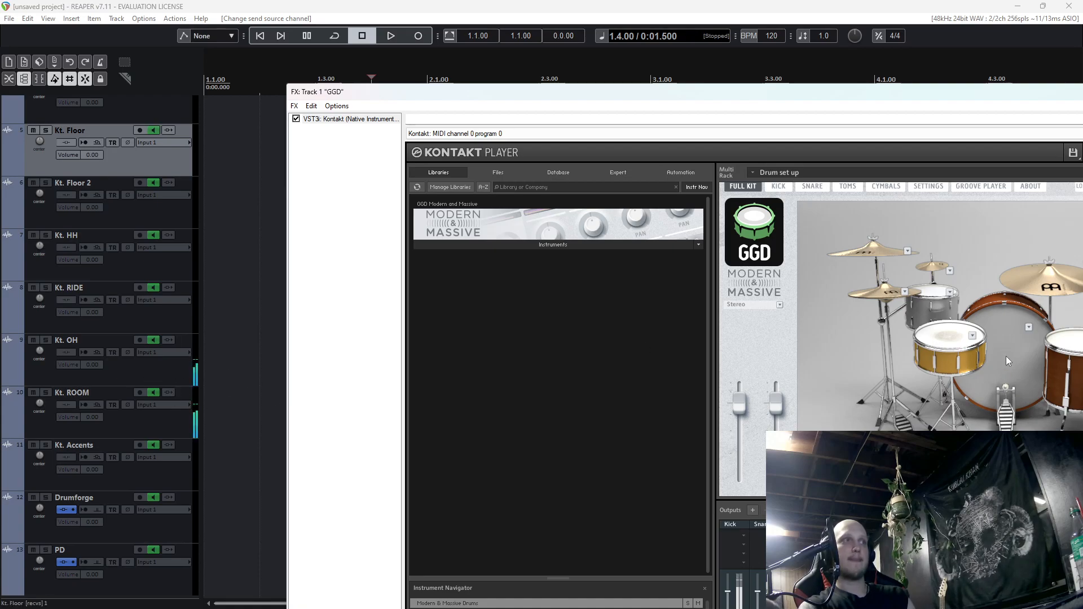
left_click(45, 393)
left_click(1004, 360)
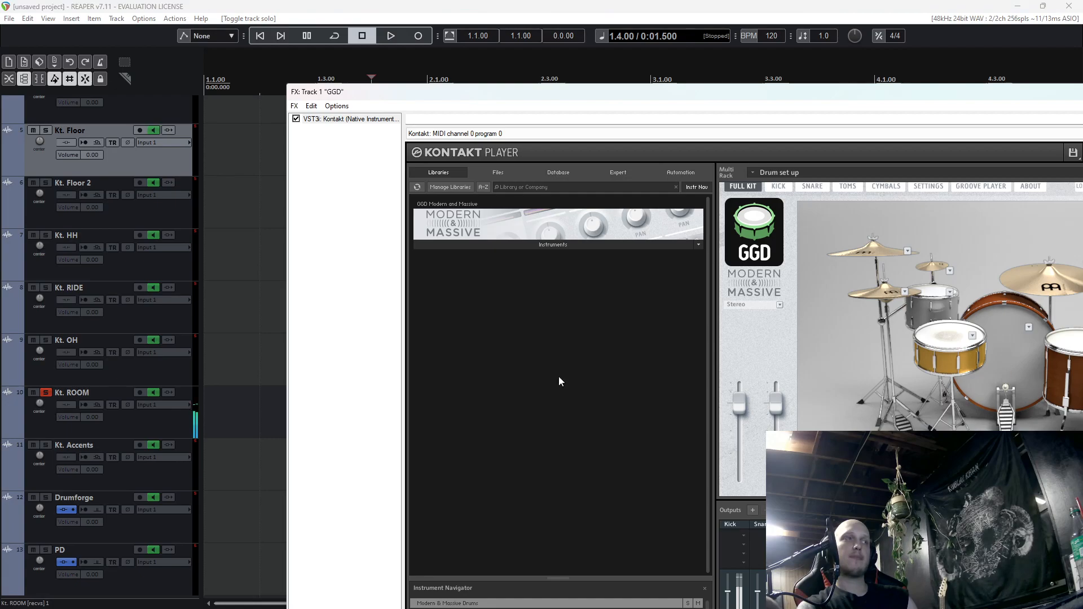
left_click(46, 394)
Open the kick mixer page and examine the output assignments of its overhead and room channels.
scroll(243, 448, "up", 3)
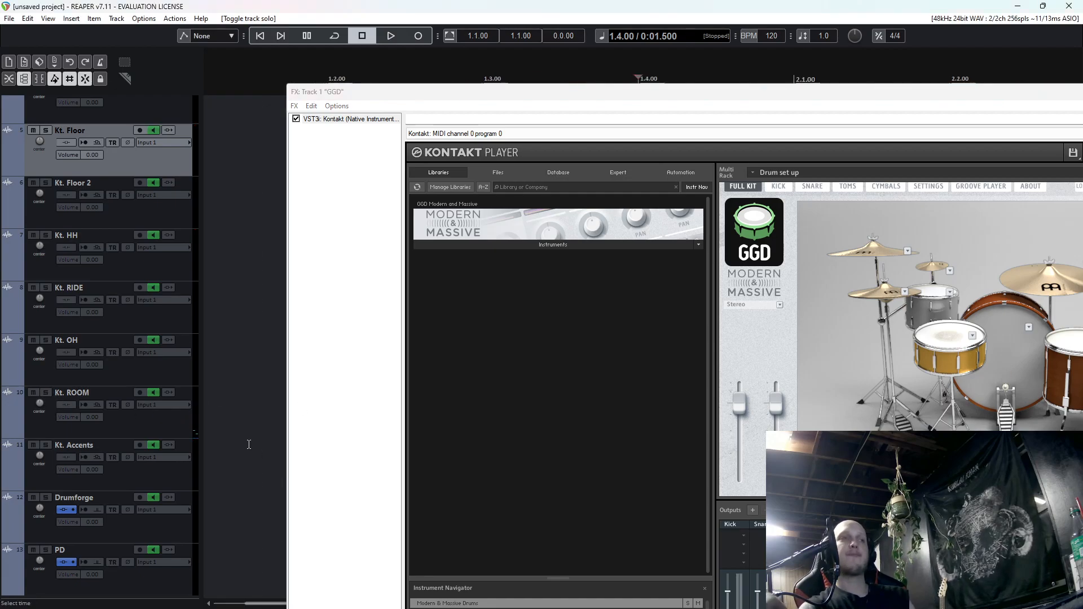
scroll(809, 180, "up", 1)
left_click(784, 201)
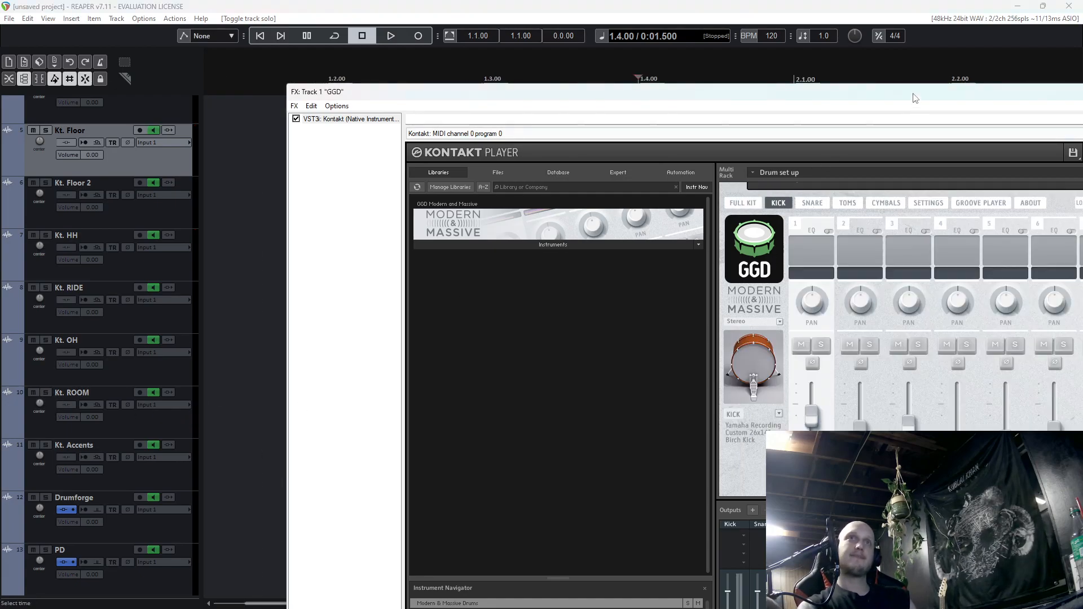
left_click_drag(913, 96, 649, 60)
scroll(753, 296, "down", 2)
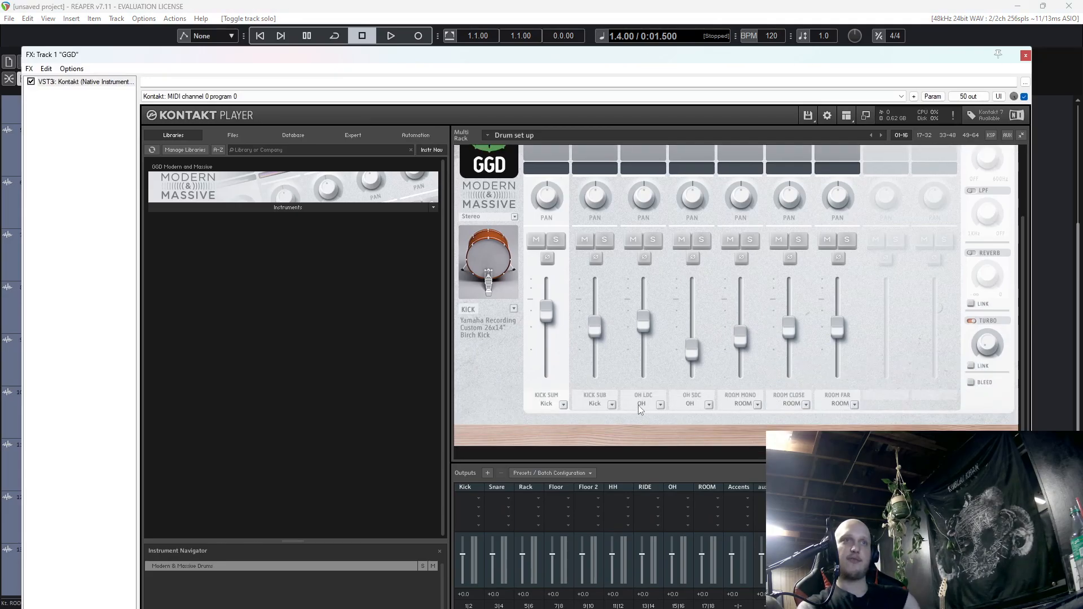
scroll(663, 362, "up", 2)
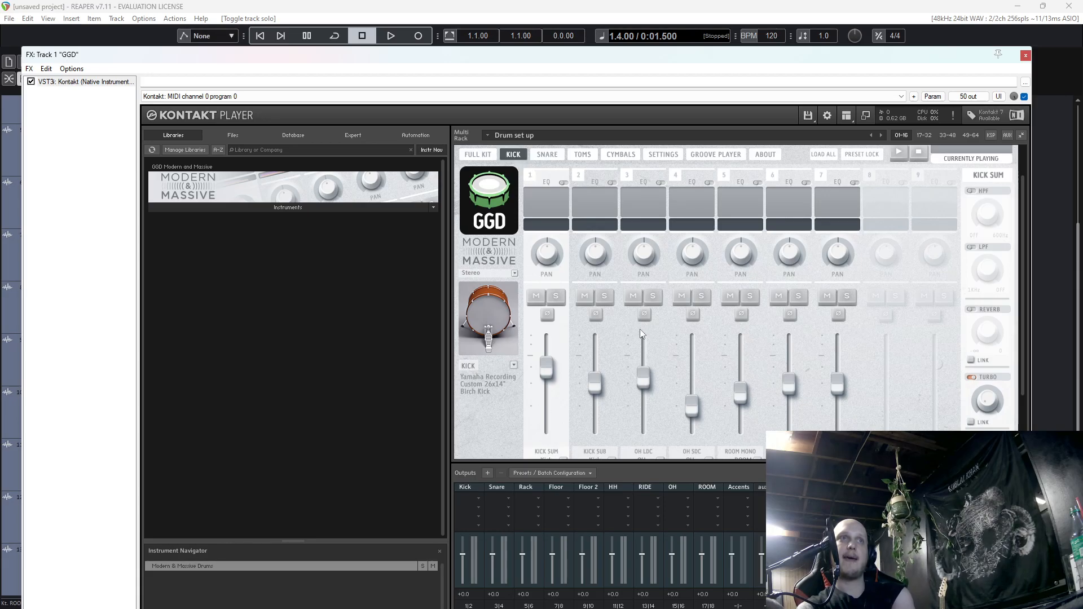
scroll(640, 333, "down", 2)
Solo the Kt. ROOM track and lower the kick's Room Mono, Room Close and Room Far faders to the minimum.
left_click_drag(598, 59, 746, 62)
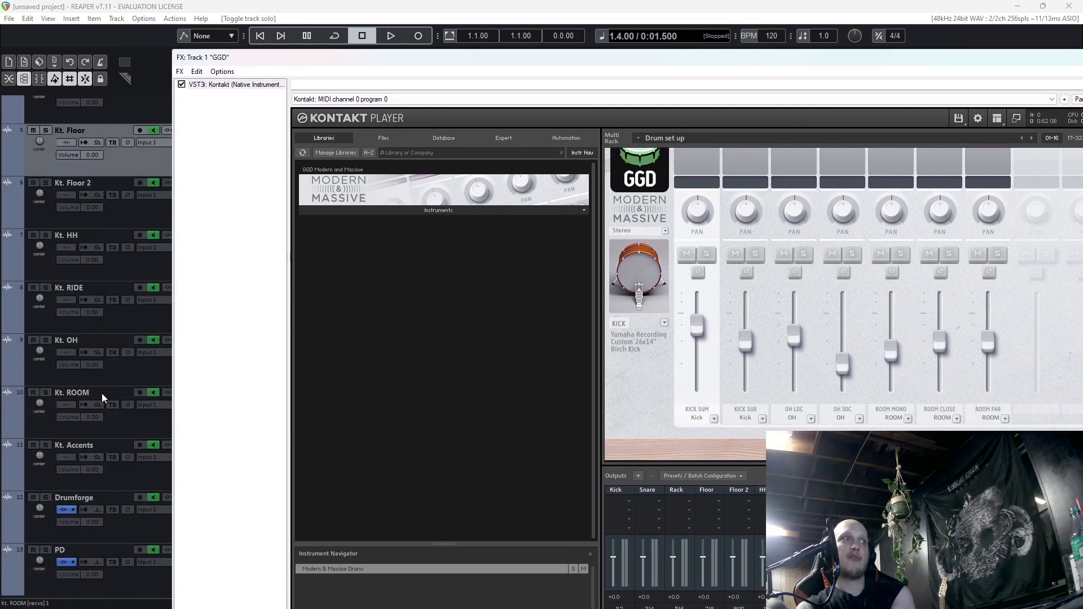
left_click(47, 393)
scroll(732, 254, "up", 1)
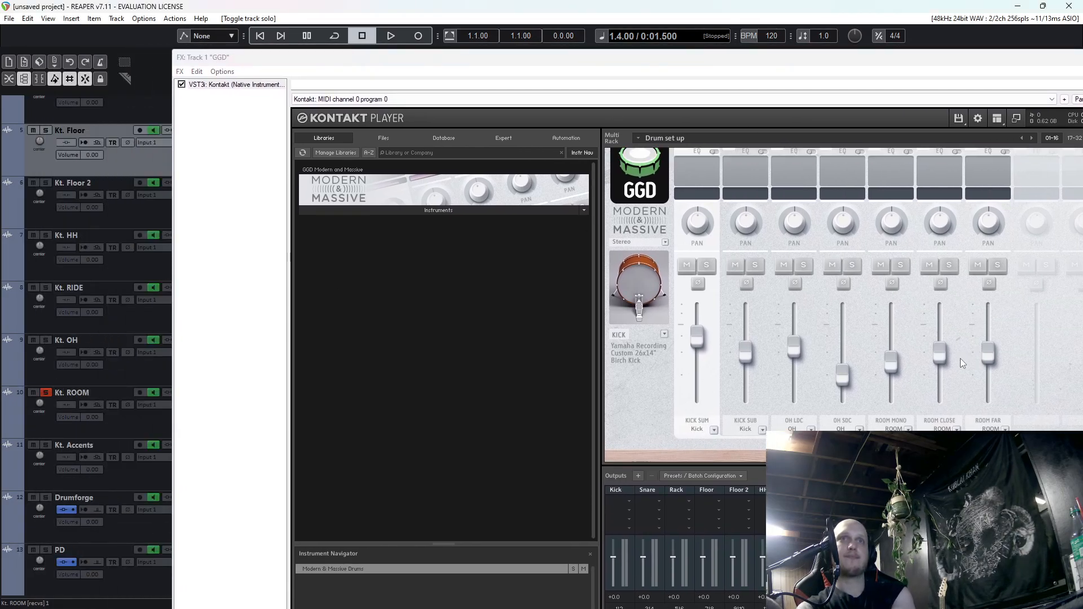
left_click(942, 356)
left_click_drag(943, 391, 943, 393)
left_click_drag(887, 365, 888, 409)
left_click_drag(941, 379, 945, 416)
left_click_drag(991, 351, 991, 407)
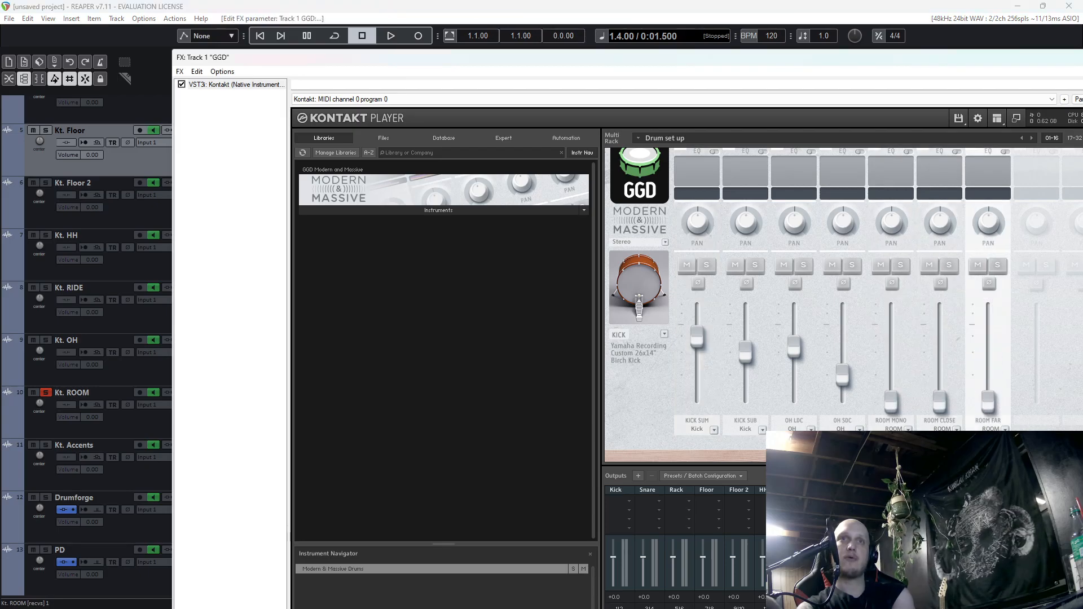
Return to the full kit page and audition the kick with its room faders lowered.
scroll(857, 362, "up", 5)
left_click(643, 187)
scroll(905, 346, "down", 2)
left_click(901, 329)
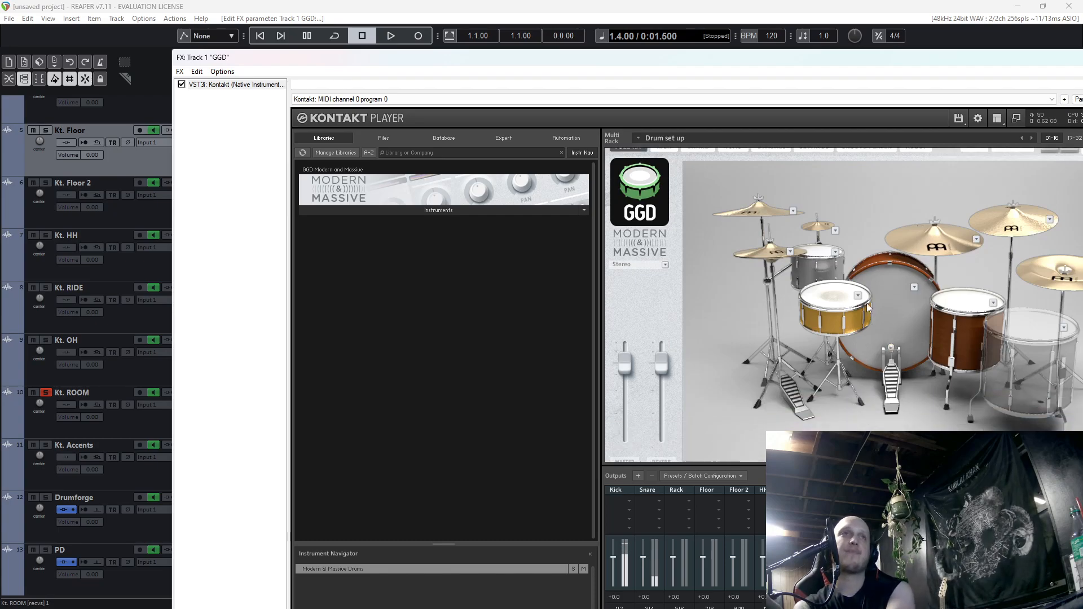
Reopen the kick mixer and raise the Room Mono, Room Close and Room Far faders slightly.
scroll(903, 334, "up", 2)
left_click(664, 174)
scroll(886, 327, "down", 2)
mouse_move(892, 406)
left_mouse_down()
mouse_move(990, 390)
mouse_move(894, 399)
left_mouse_up()
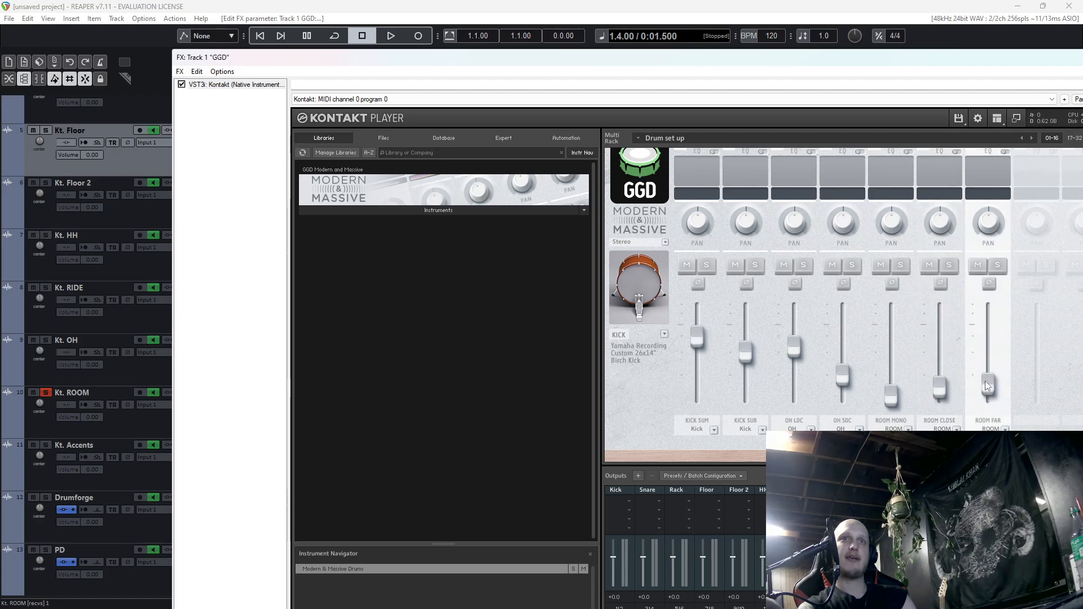
Audition the kick on the full kit page while raising its room faders a little further.
scroll(787, 270, "up", 2)
left_click(633, 182)
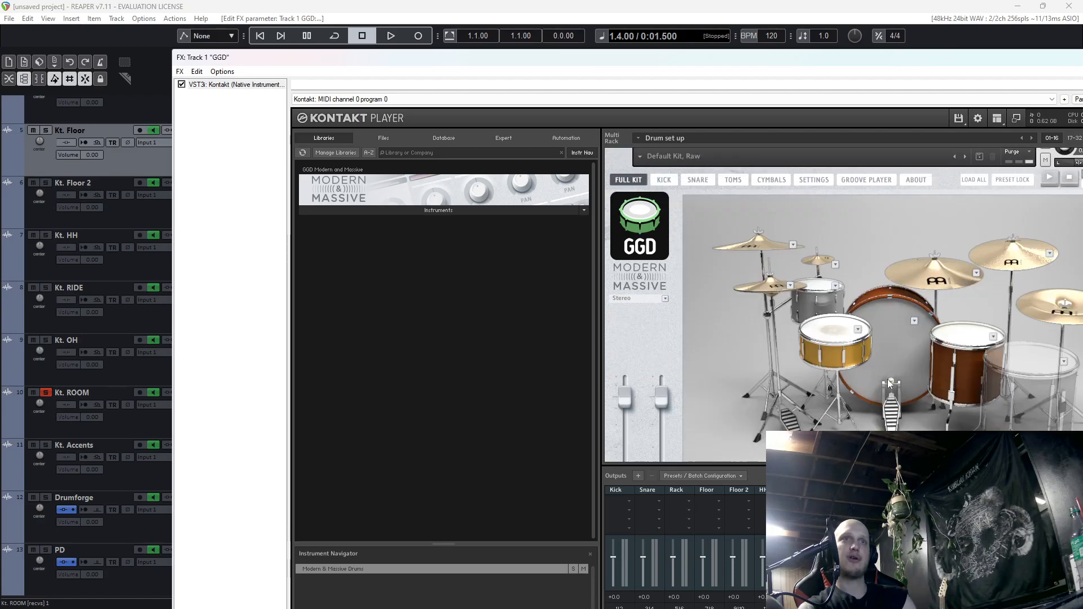
left_click(663, 179)
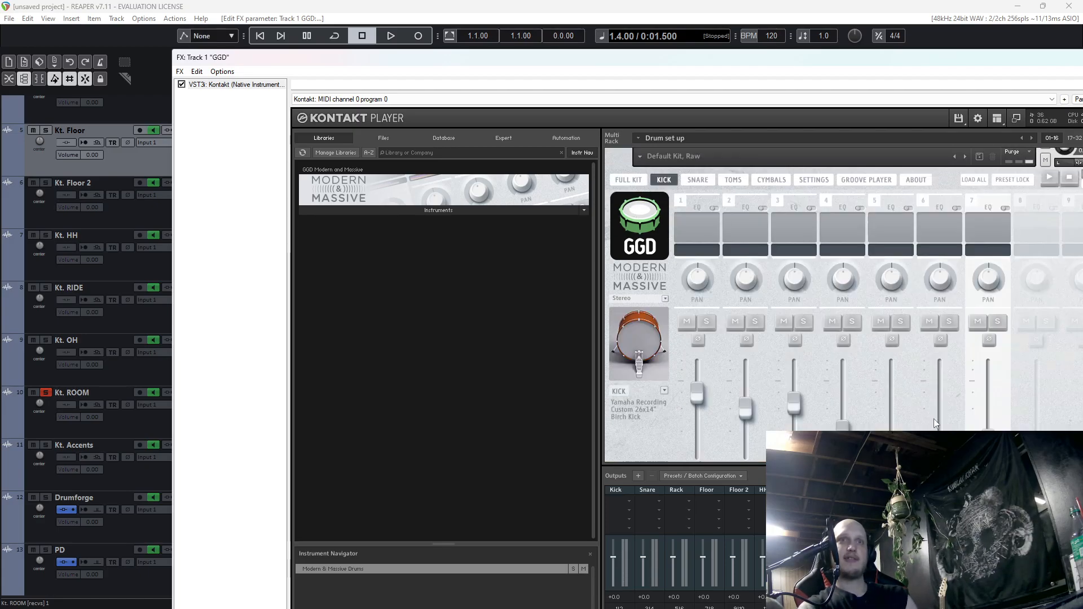
left_click(637, 179)
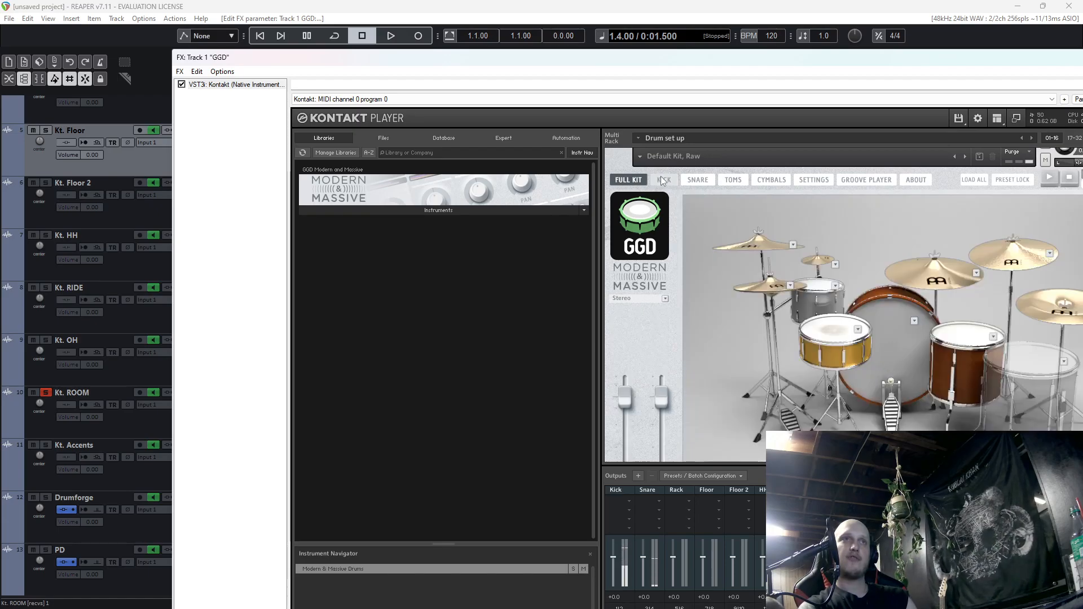
left_click(905, 393)
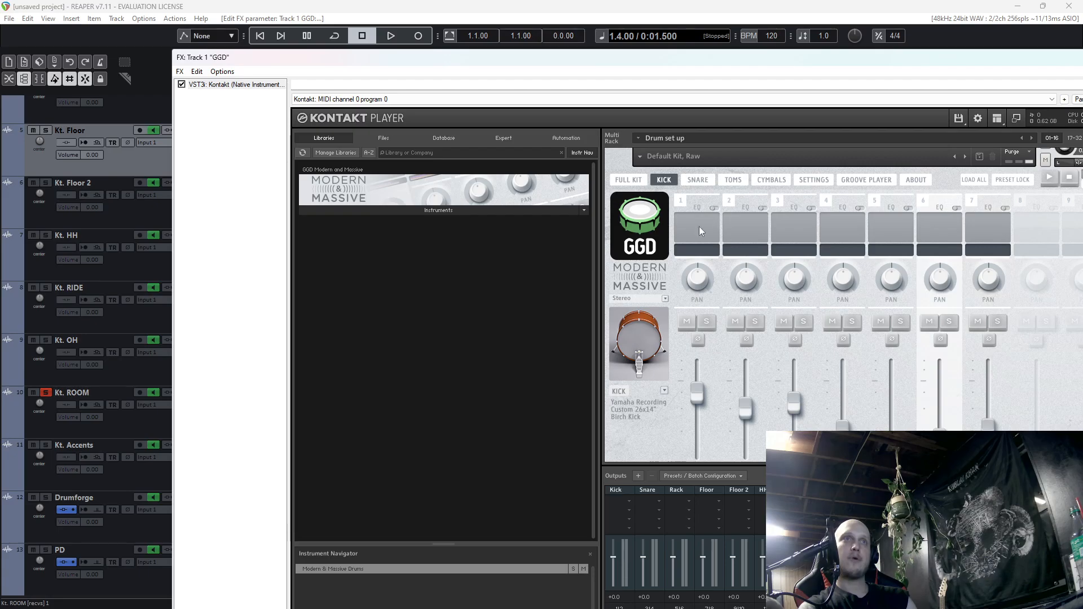
Audition the kick and snare on the full kit page and open the snare mixer.
left_click(635, 178)
left_click(881, 351)
left_click(832, 327)
left_click(698, 179)
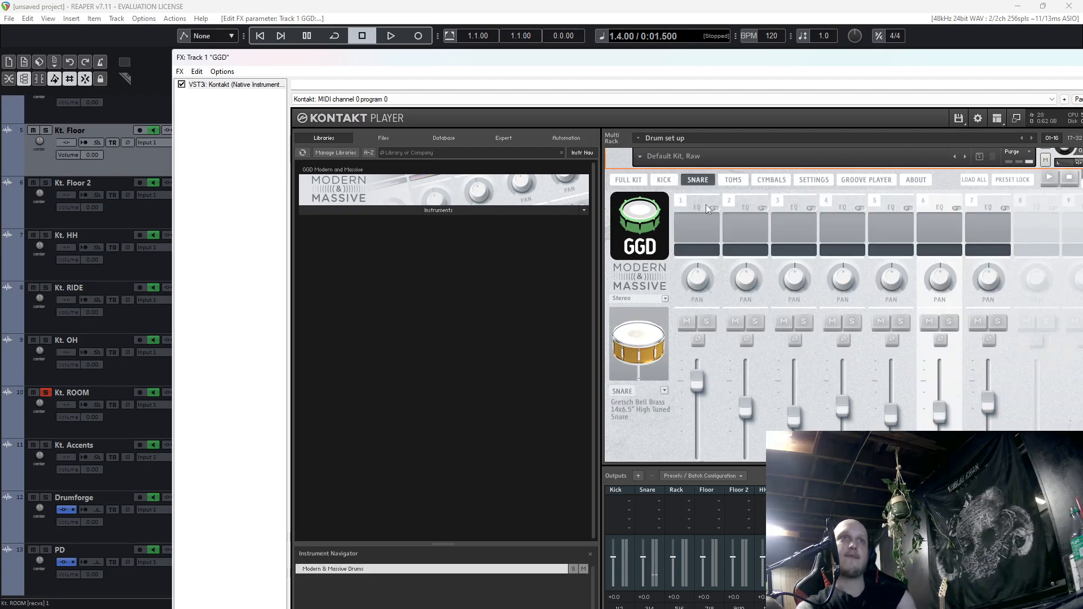
Go through the snare's Room Mono, Room Close and Room Far channels and raise the Room Far fader slightly.
scroll(774, 355, "down", 1)
scroll(851, 424, "down", 1)
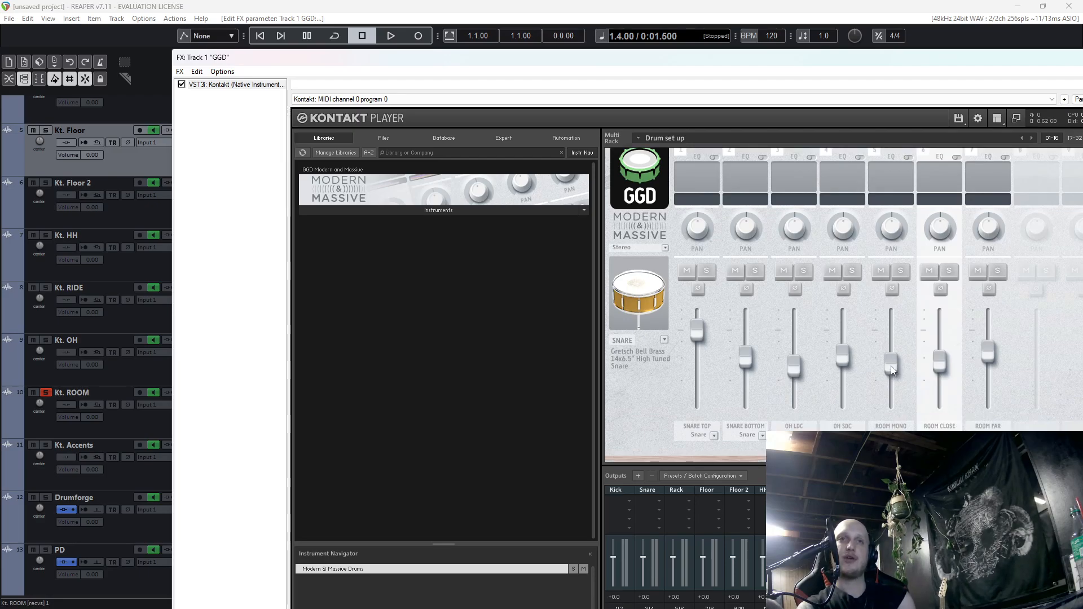
left_click_drag(891, 368, 893, 354)
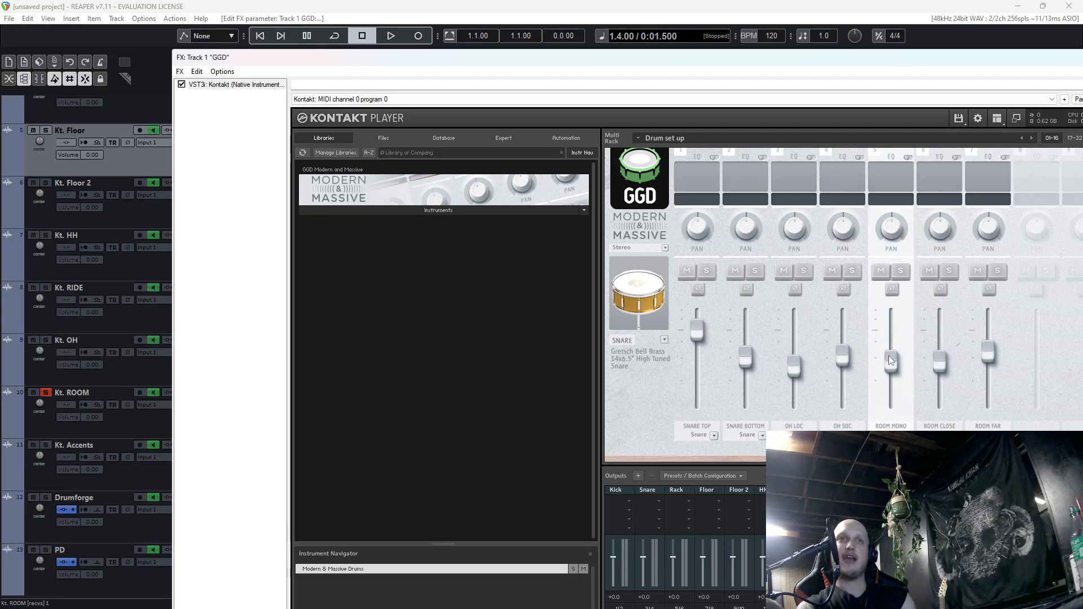
left_click(947, 374)
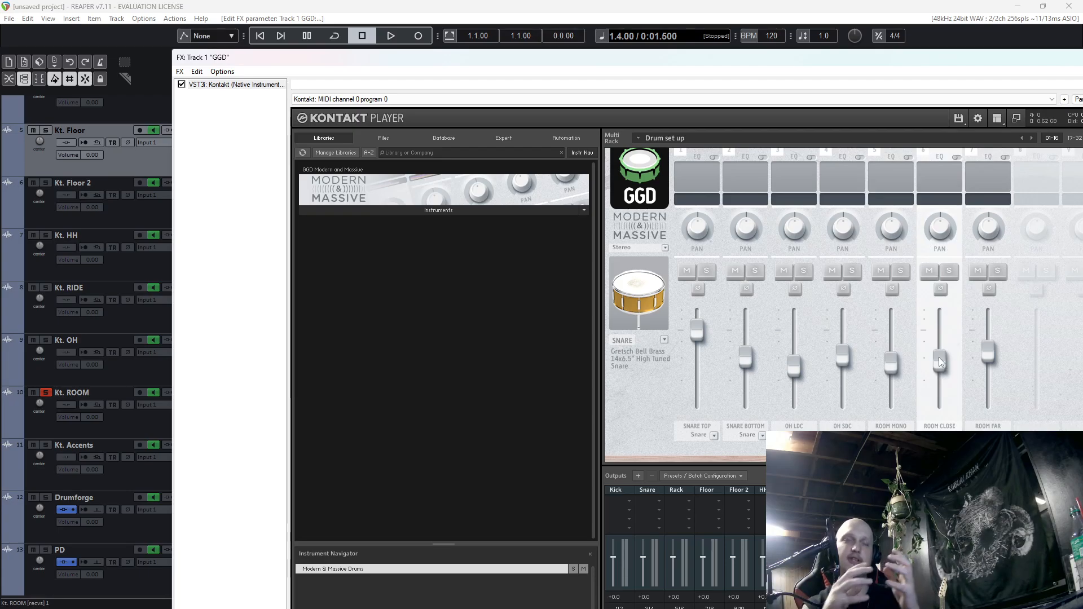
left_click(987, 354)
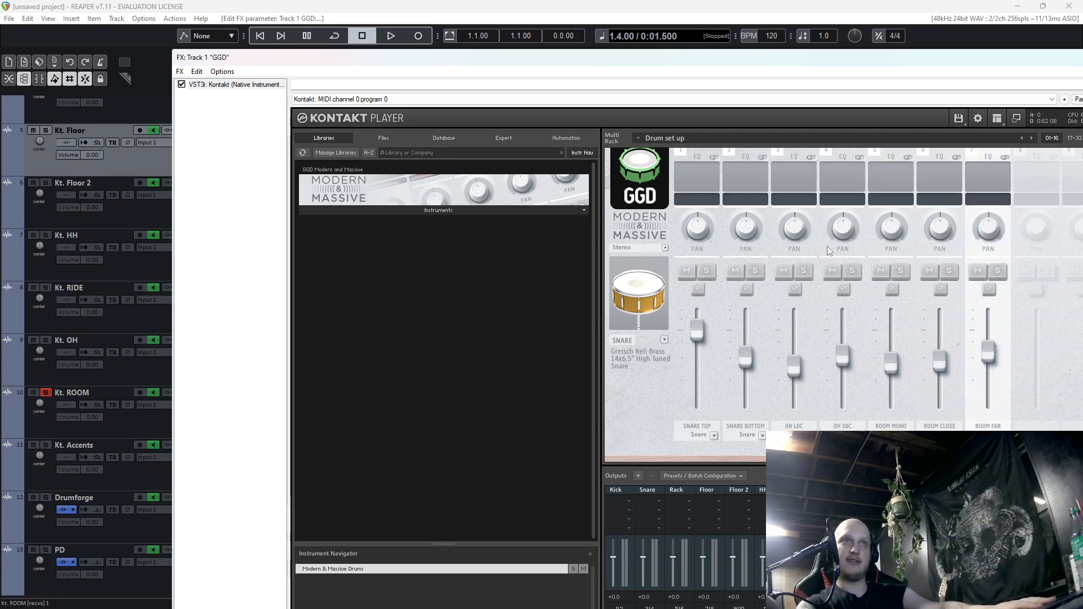
scroll(733, 243, "up", 1)
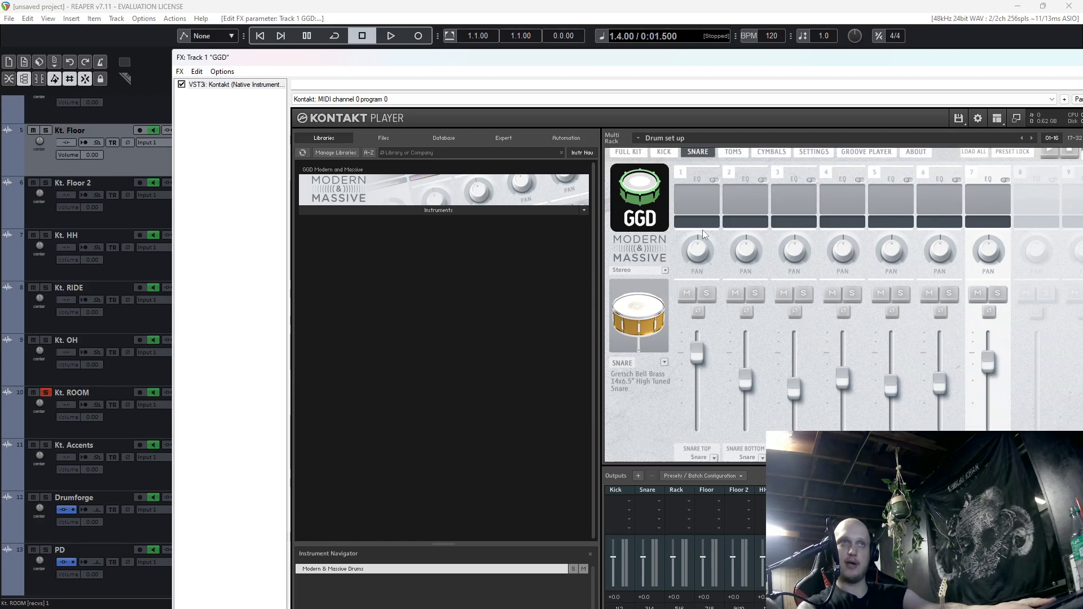
Compare the kick and snare on the full kit page and raise the kick's Room Far fader.
left_click(630, 153)
left_click(897, 315)
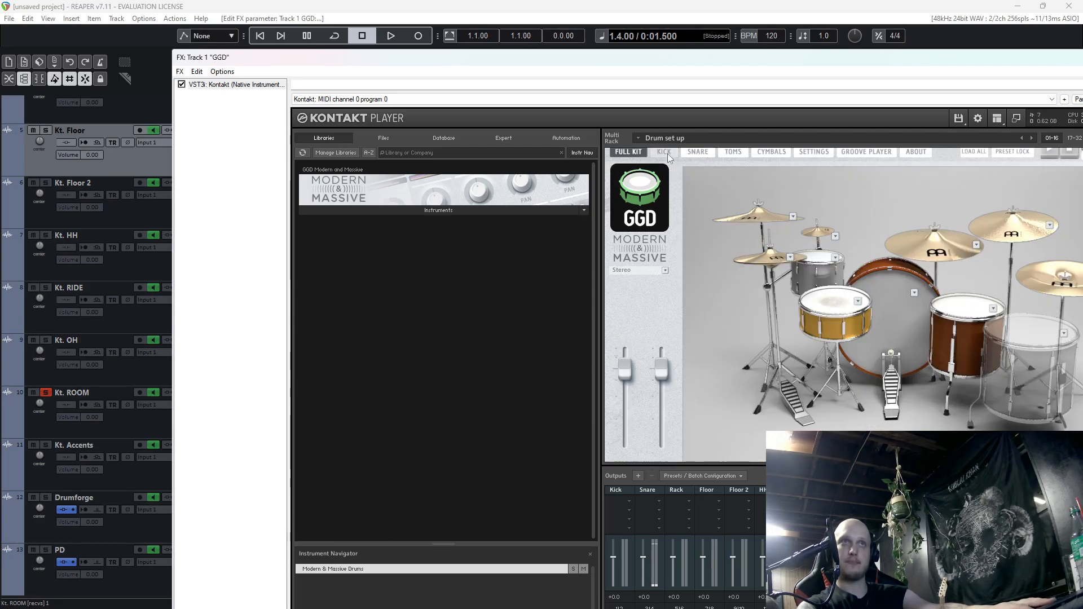
left_click(698, 152)
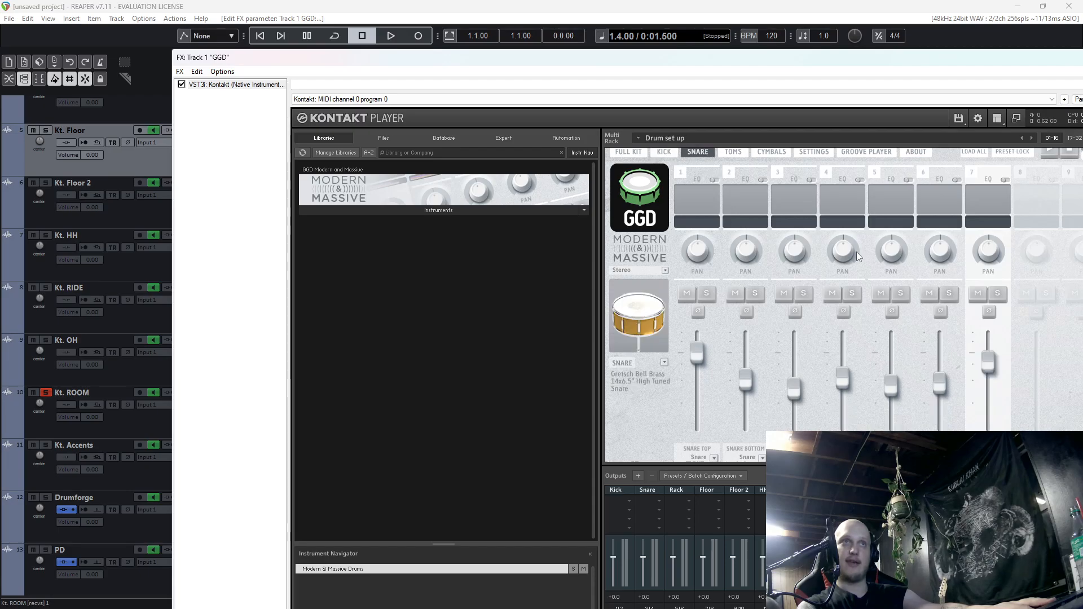
left_click(630, 154)
left_click(818, 316)
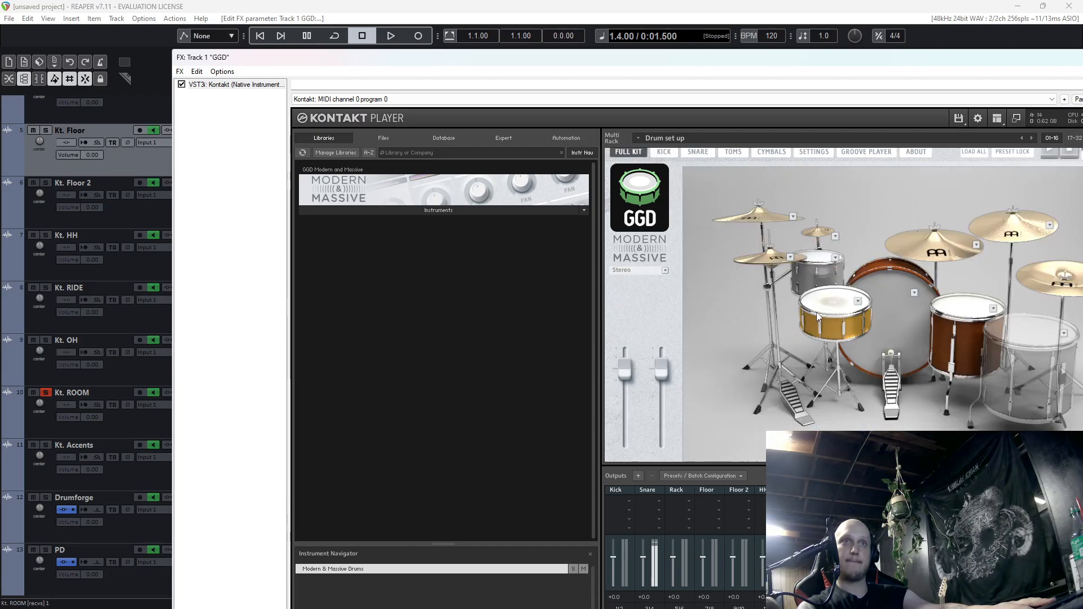
left_click(673, 152)
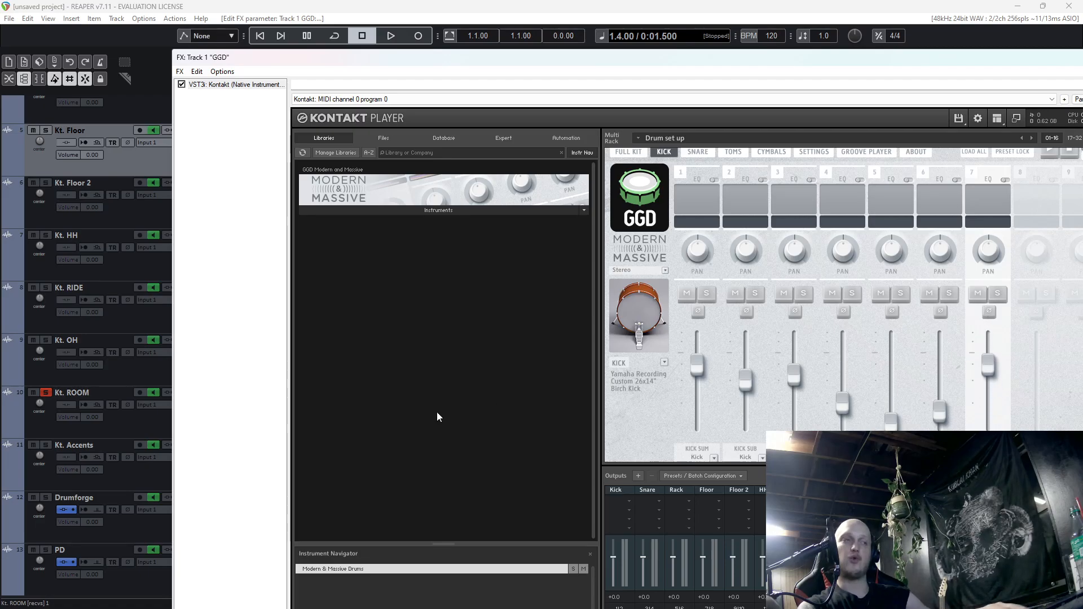
Solo the Kt. Snare track alongside Kt. ROOM and audition the snare from the full kit page.
left_click_drag(454, 60, 543, 55)
scroll(129, 292, "up", 3)
scroll(123, 275, "up", 1)
left_click(46, 208)
left_click_drag(697, 55, 578, 58)
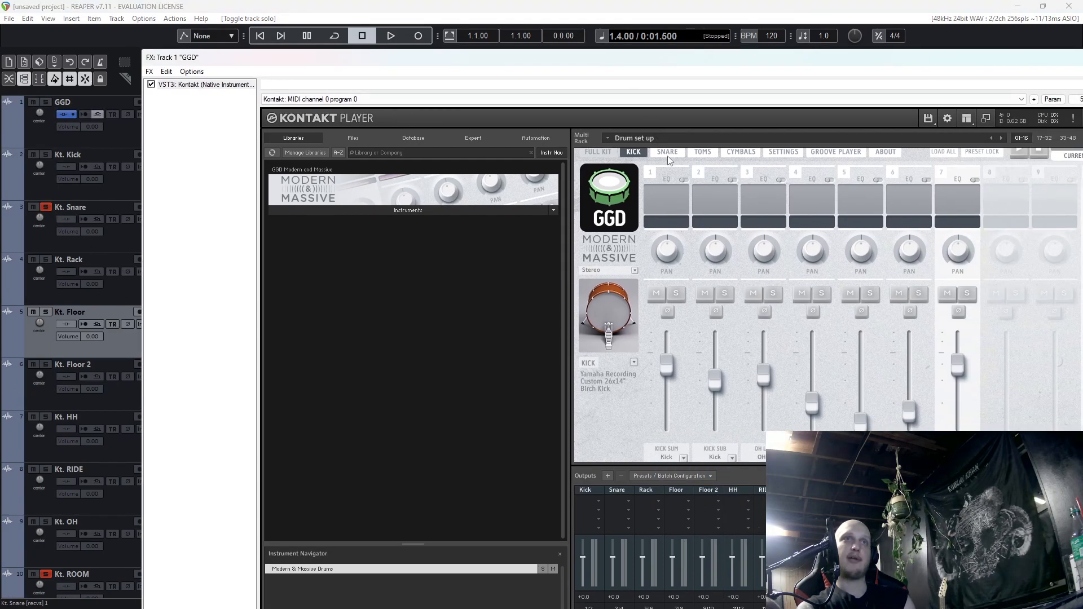
left_click(596, 151)
left_click(802, 310)
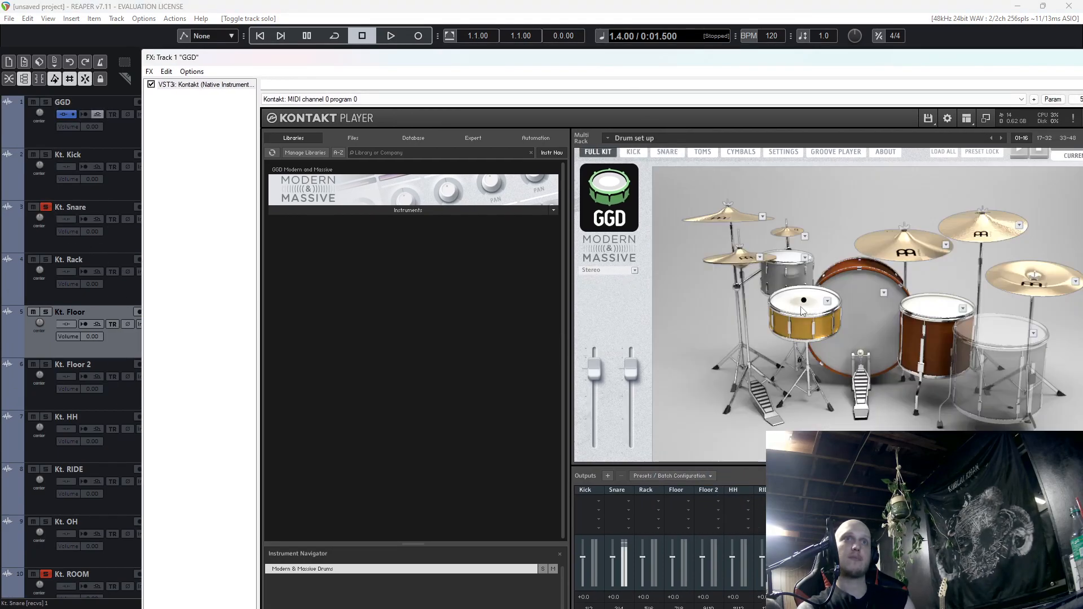
Lower the snare's Room Mono, Room Close and Room Far faders in the snare mixer.
left_click(667, 152)
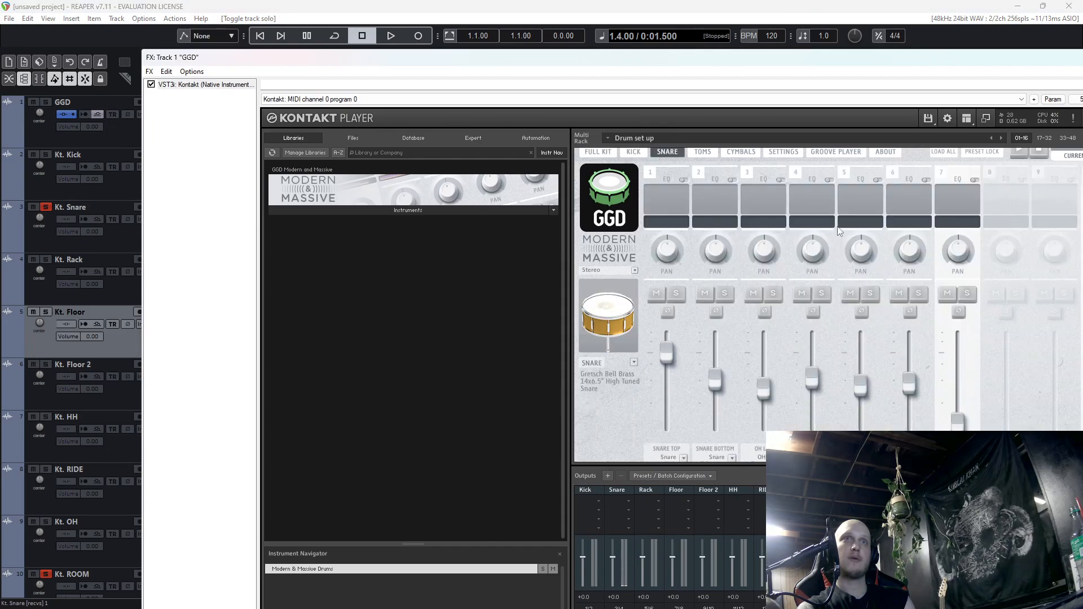
left_click_drag(916, 380, 911, 404)
left_click(866, 387)
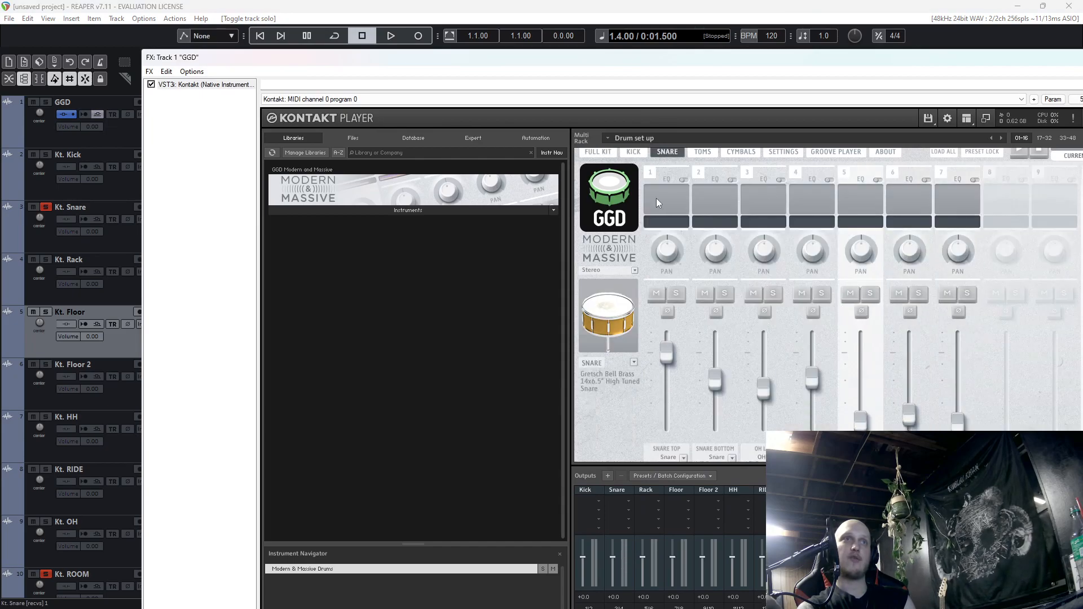
Return to the kick mixer and raise the kick's Room Mono and Room Close faders to around mid-level.
left_click(597, 152)
left_click(633, 152)
left_click_drag(863, 420, 908, 371)
left_click(905, 386)
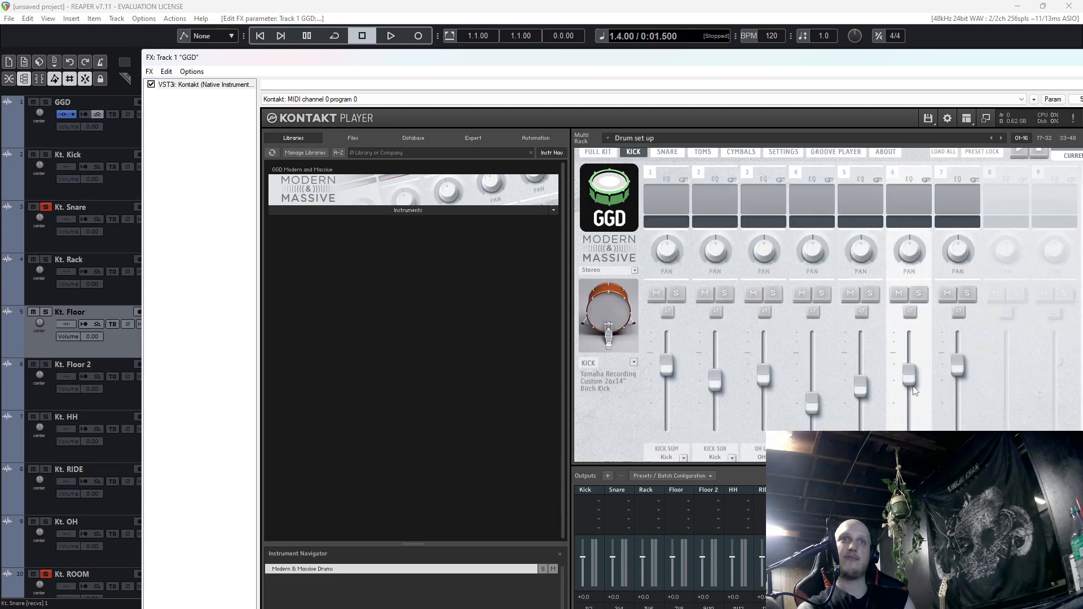
Audition the full kit and lower the kick's Room Mono, Room Close and Room Far faders.
left_click(598, 152)
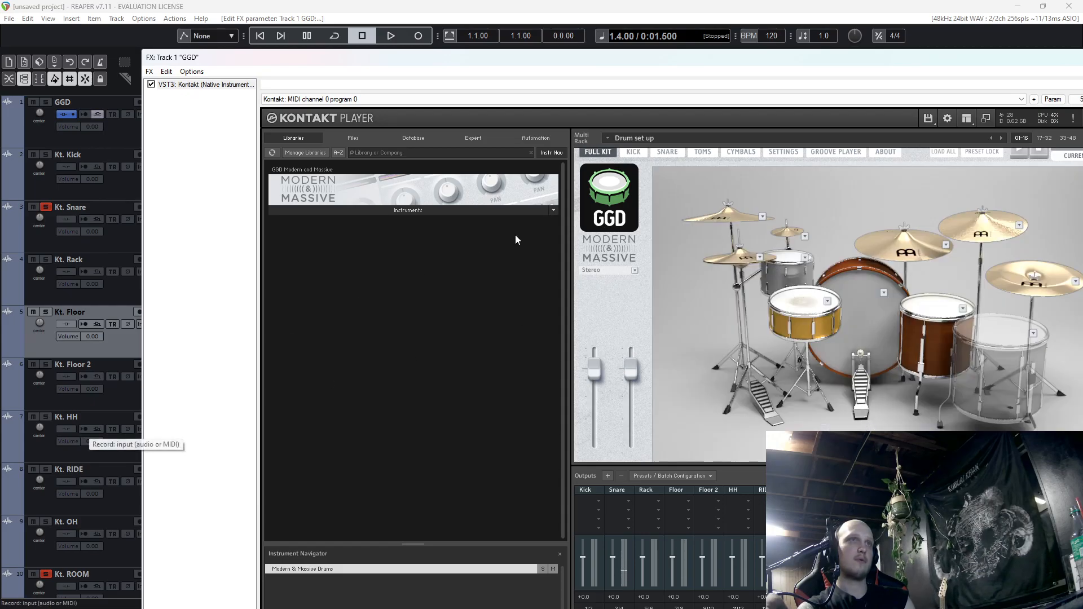
left_click(665, 152)
left_click(633, 151)
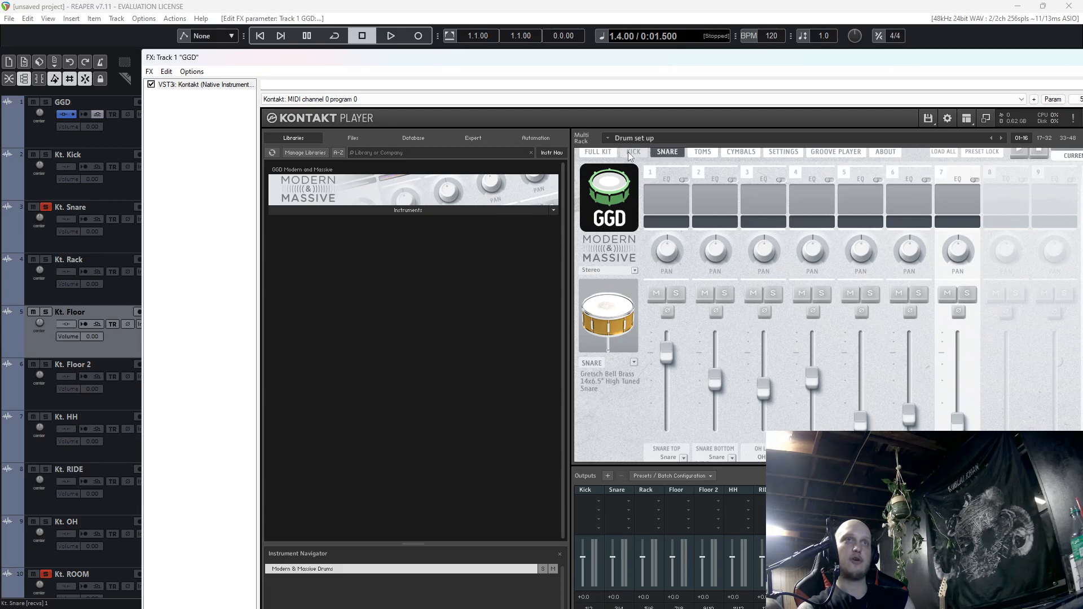
left_click_drag(909, 402, 909, 429)
left_click_drag(860, 387, 861, 429)
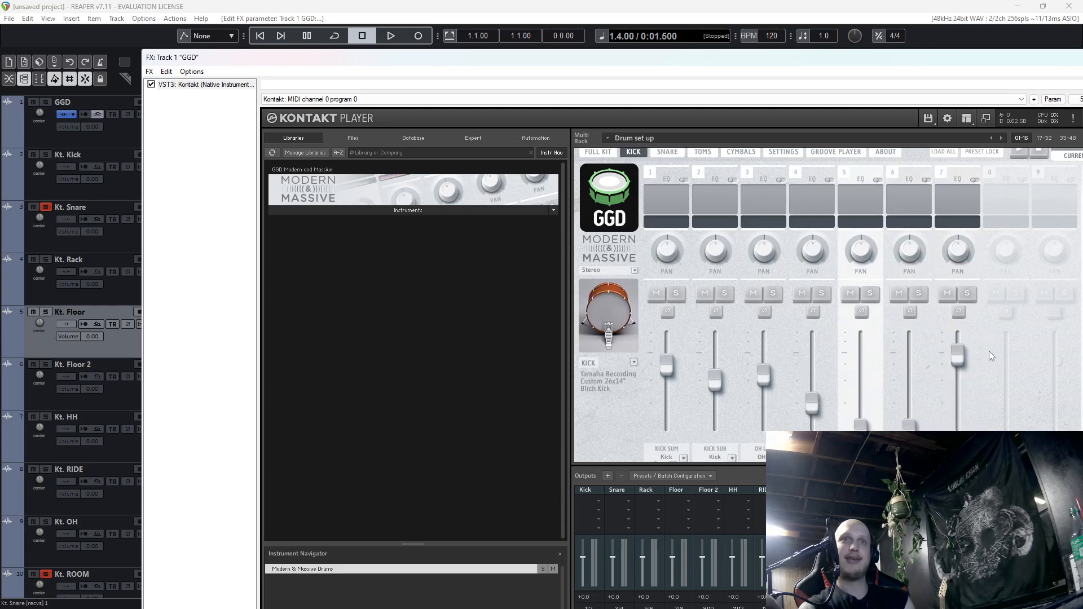
left_click_drag(957, 357, 959, 404)
Raise the snare's Room Mono, Room Close and Room Far faders in two passes, auditioning the snare from the full kit page after each.
left_click(667, 151)
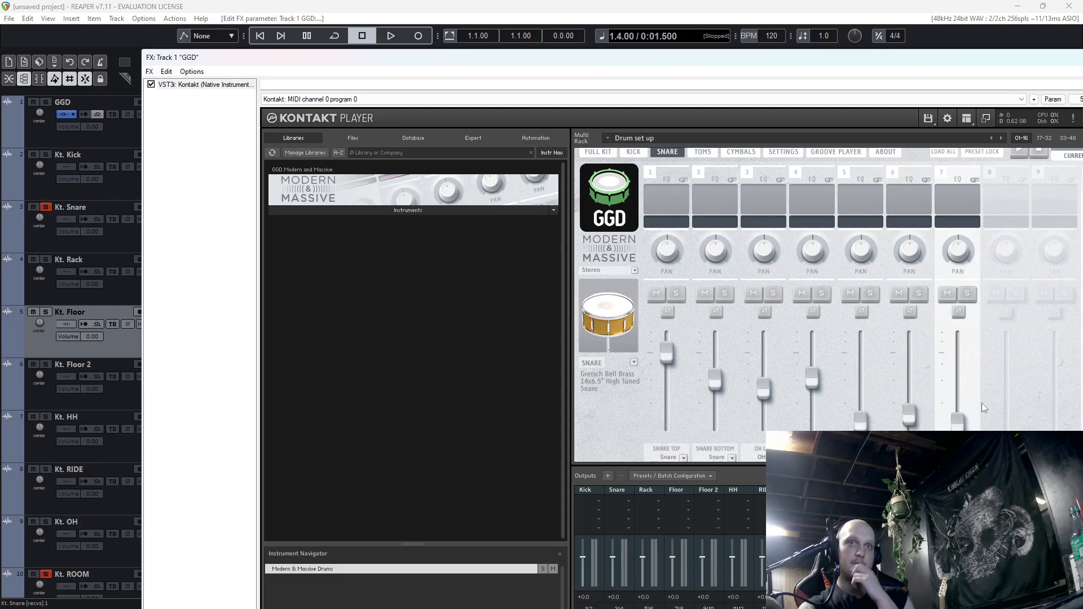
left_click_drag(908, 416, 909, 384)
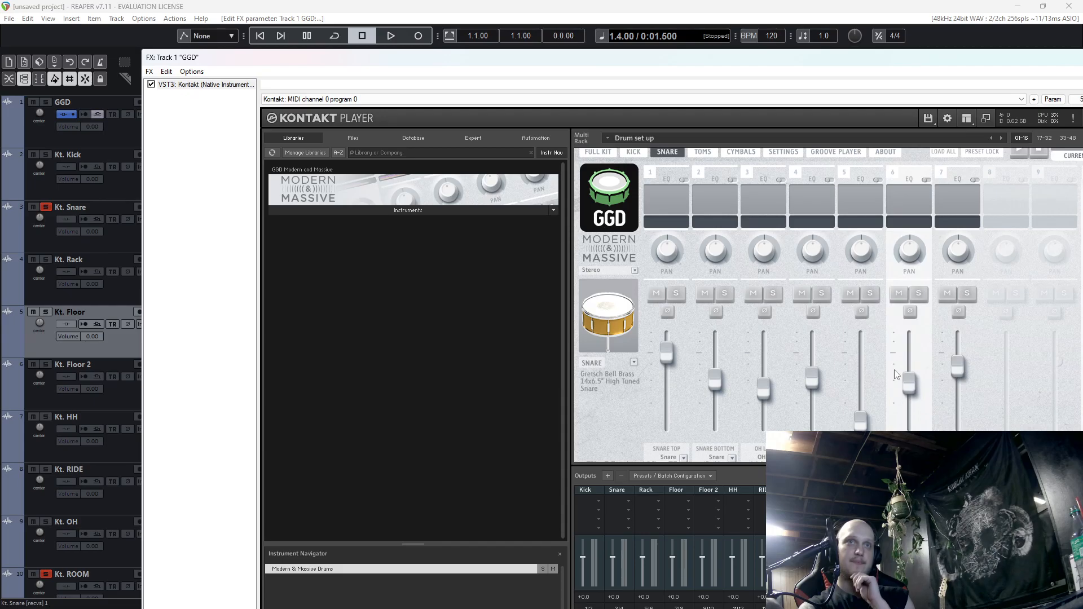
left_click_drag(861, 420, 902, 367)
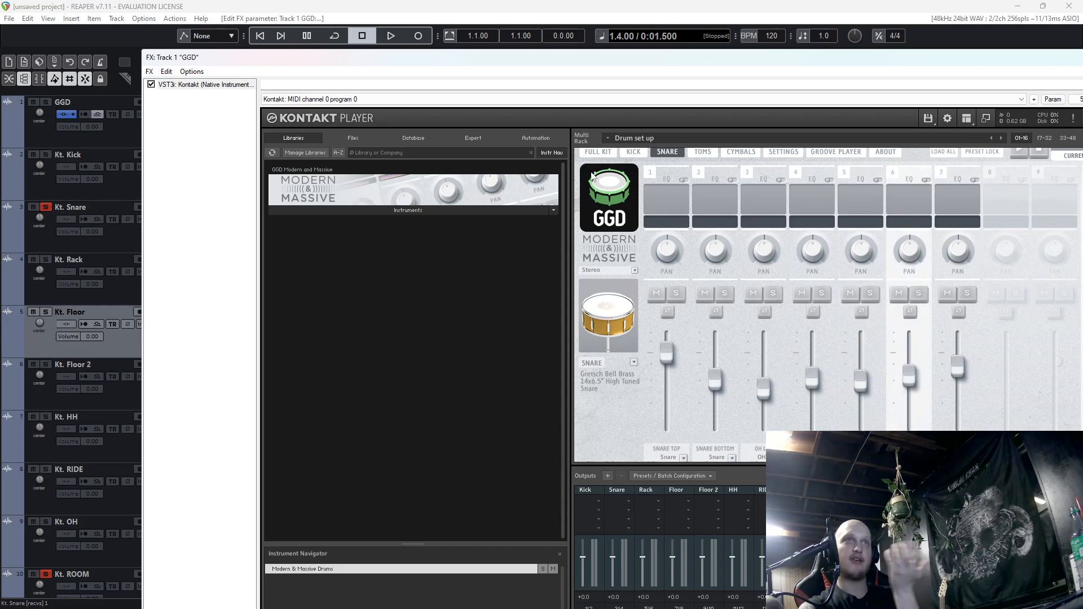
left_click(599, 152)
left_click(788, 274)
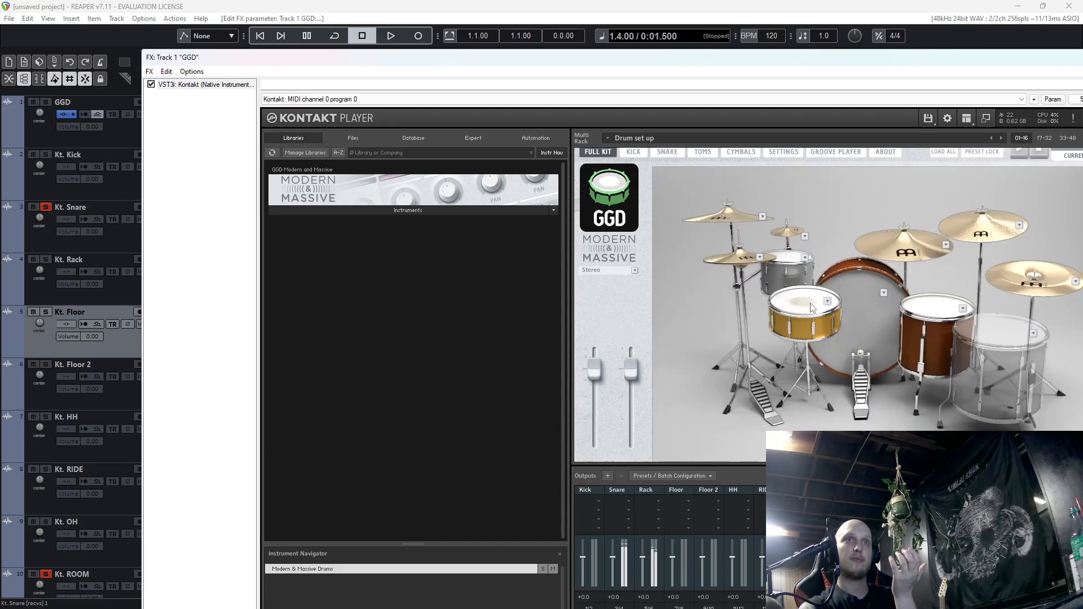
left_click(667, 153)
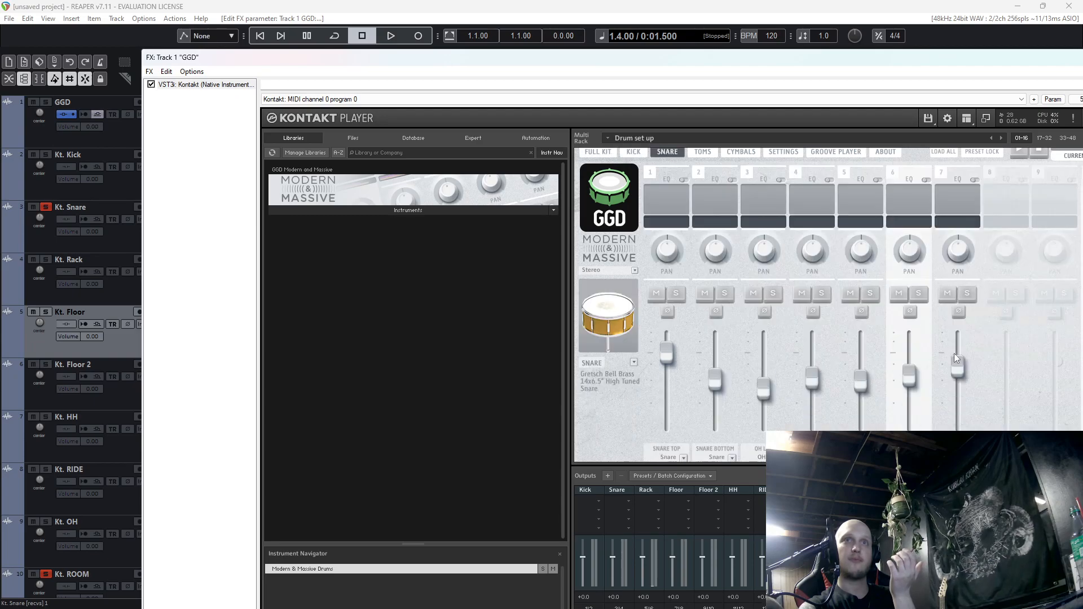
left_click_drag(957, 356, 957, 349)
left_click_drag(909, 376, 909, 351)
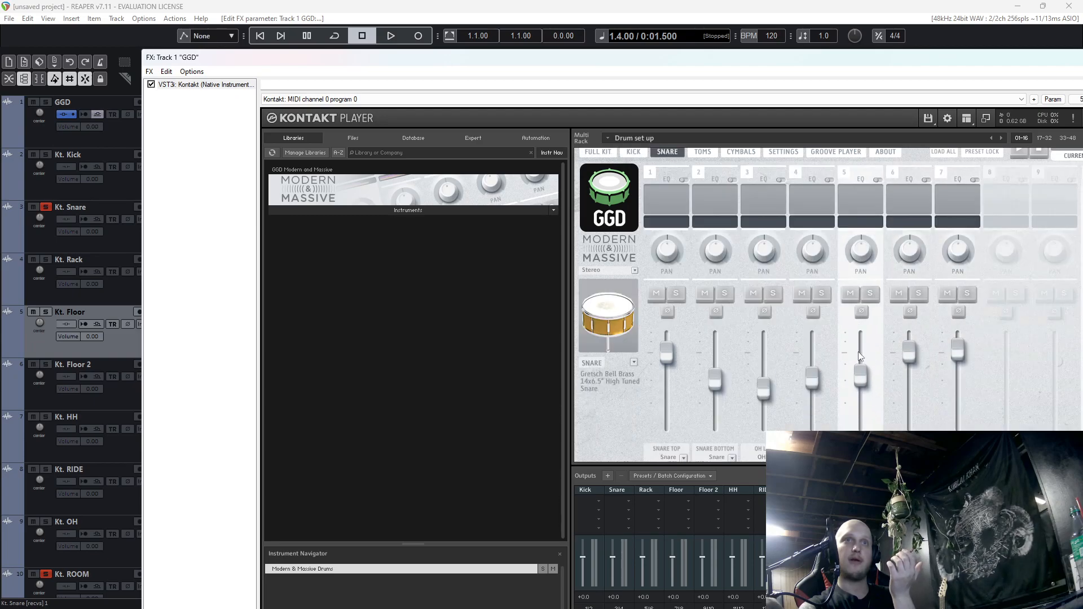
left_click_drag(861, 381, 861, 368)
left_click(614, 155)
left_click(804, 302)
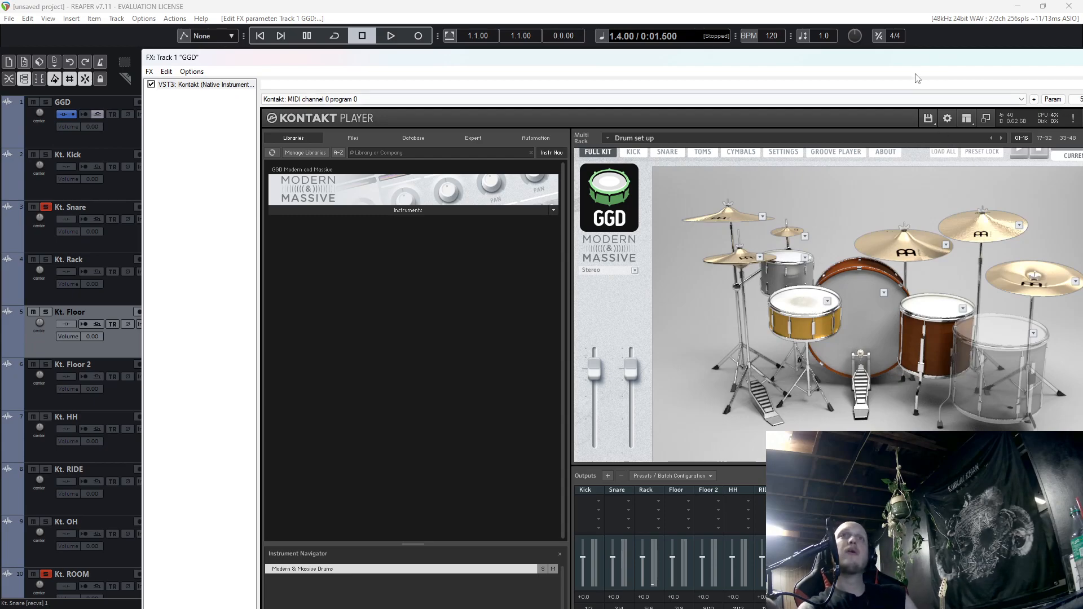
Uncover the tracks and preview Matt-Song1-Pattern05 from Song 01 of the Matt Midi Pack in the Groove Player.
left_click_drag(934, 59, 737, 77)
left_click(638, 170)
left_click_drag(595, 79, 322, 265)
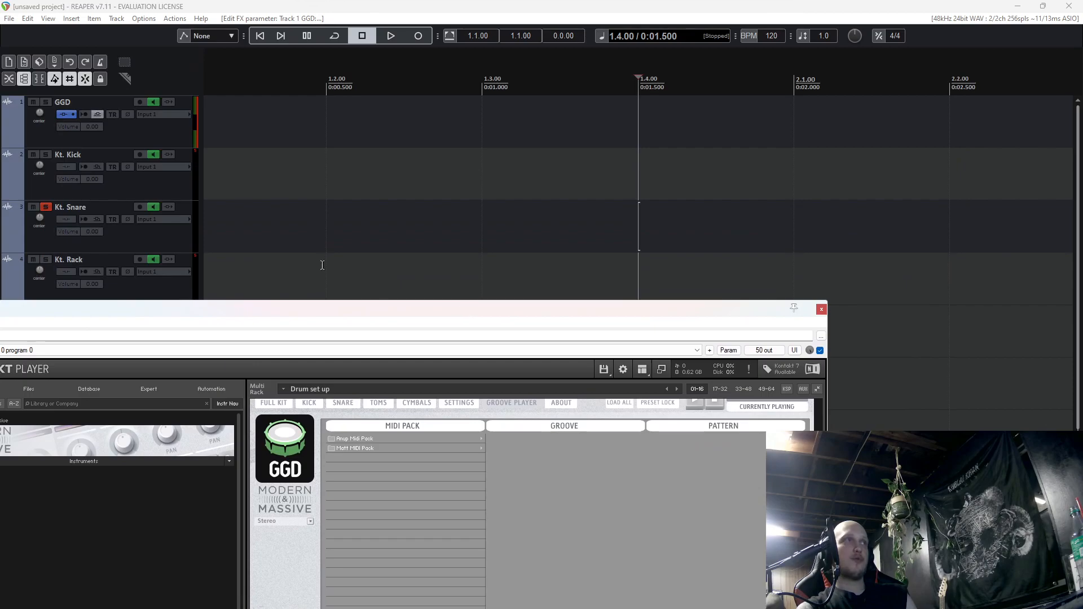
left_click(377, 448)
left_click(522, 444)
left_click(706, 477)
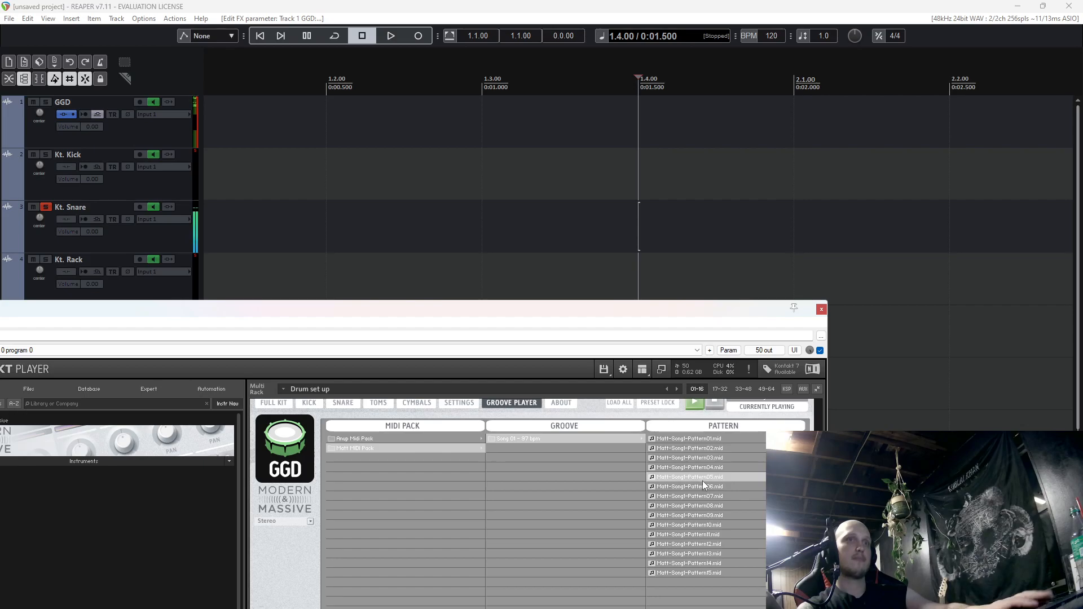
key("space")
key("space")
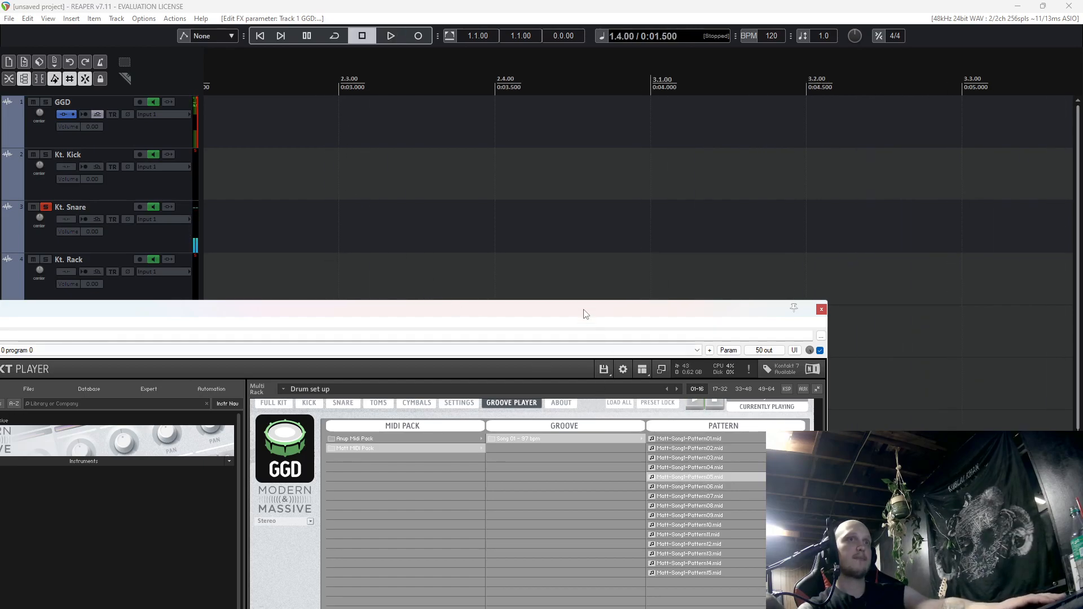
Close the Kontakt window and move the MIDI pattern item from the Kt. OH track onto the GGD track at measure 3.1.00.
left_click_drag(562, 303, 579, 57)
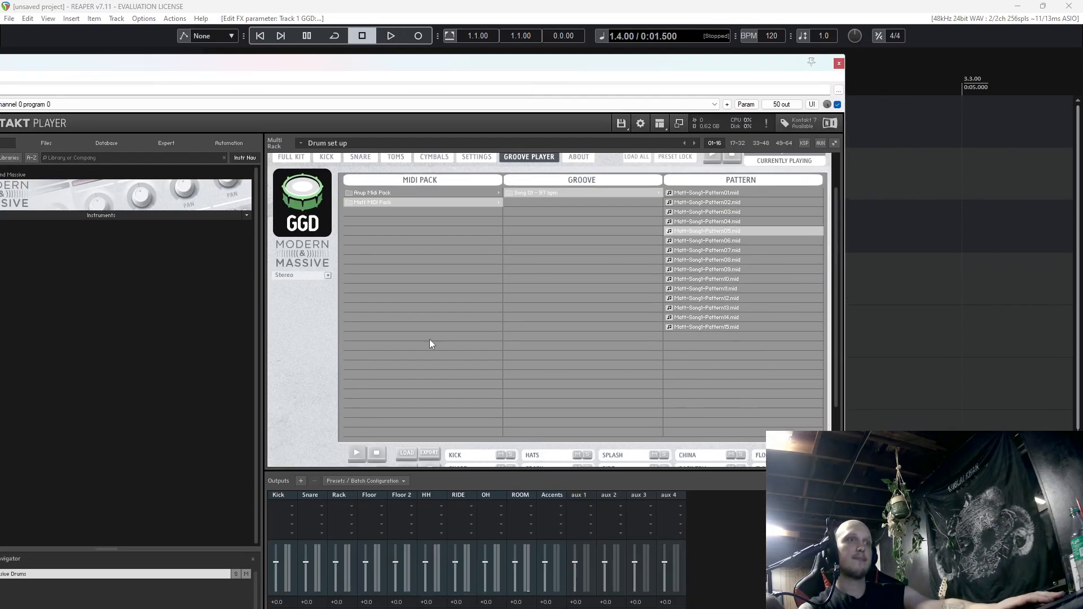
left_click(839, 63)
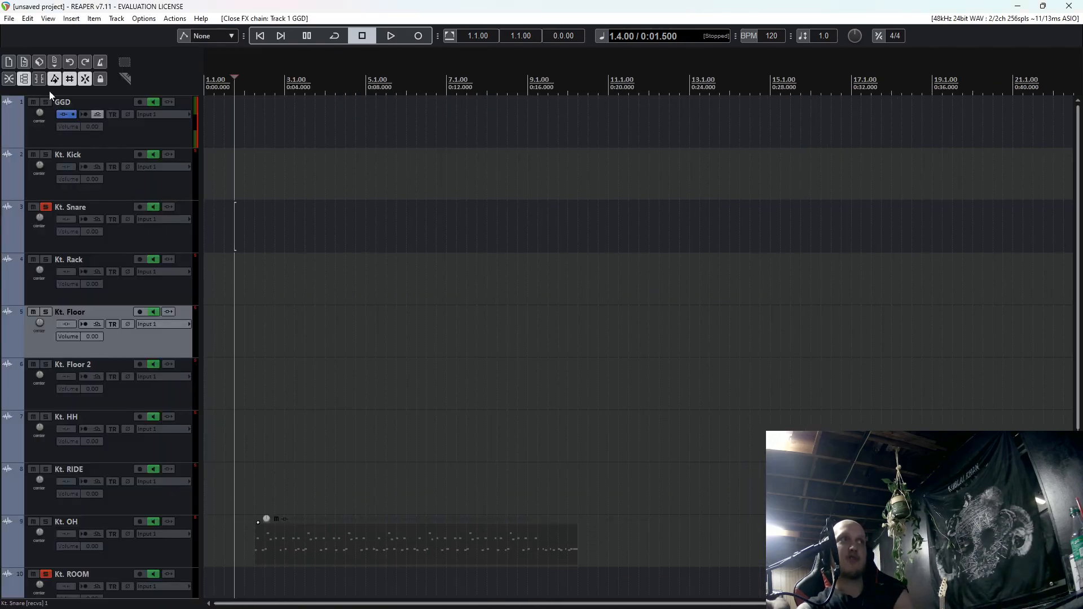
left_click_drag(310, 527, 340, 107)
left_click(63, 108)
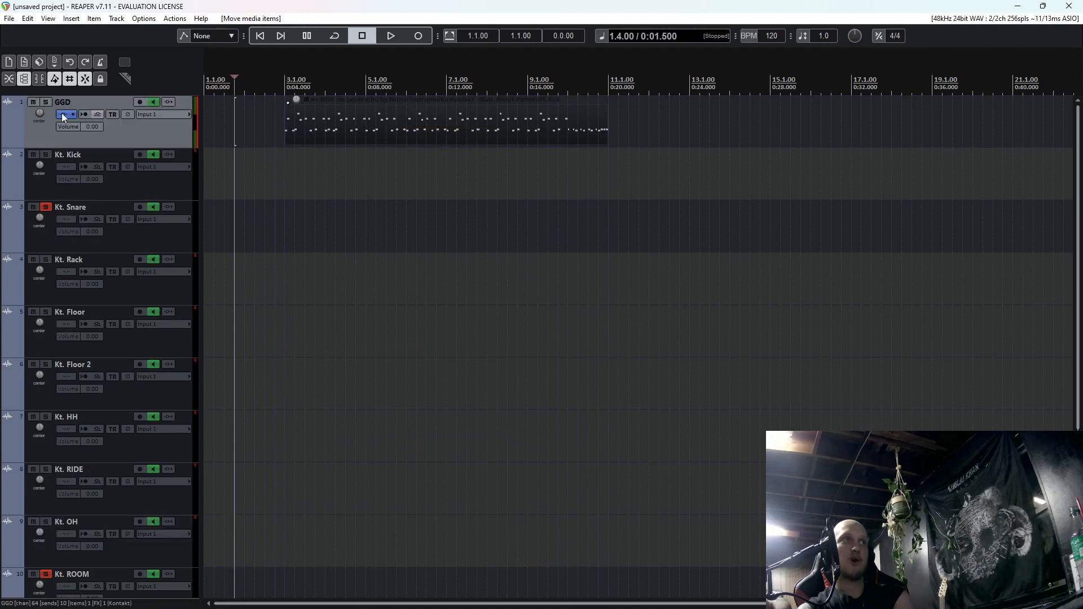
left_click(61, 113)
left_click(1008, 9)
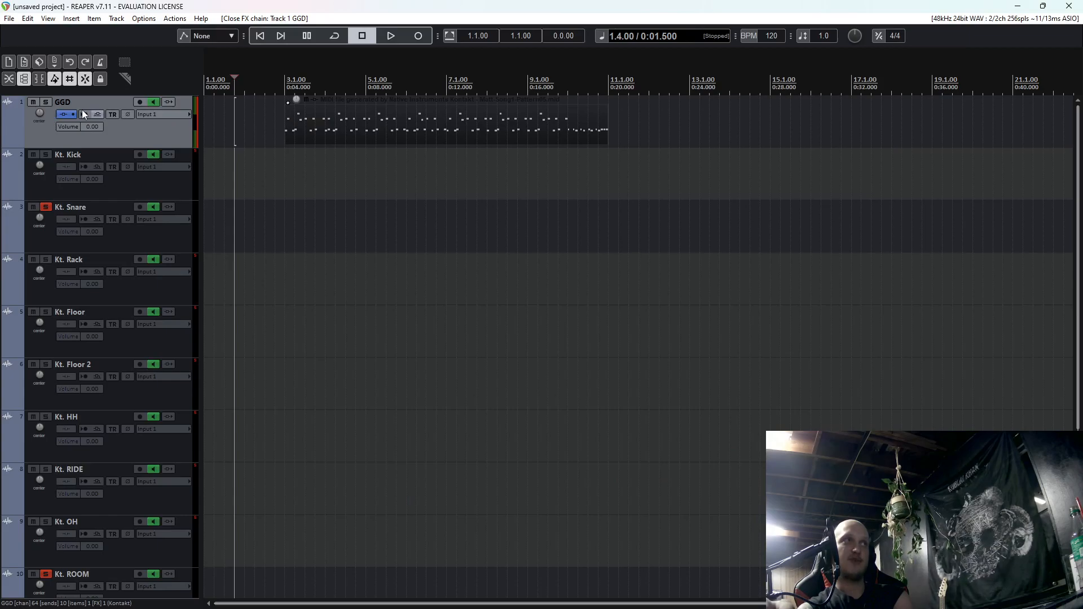
Play the drum pattern from measure 3, stop playback and unsolo the Kt. Snare and Kt. ROOM tracks.
left_click(287, 150)
key("space")
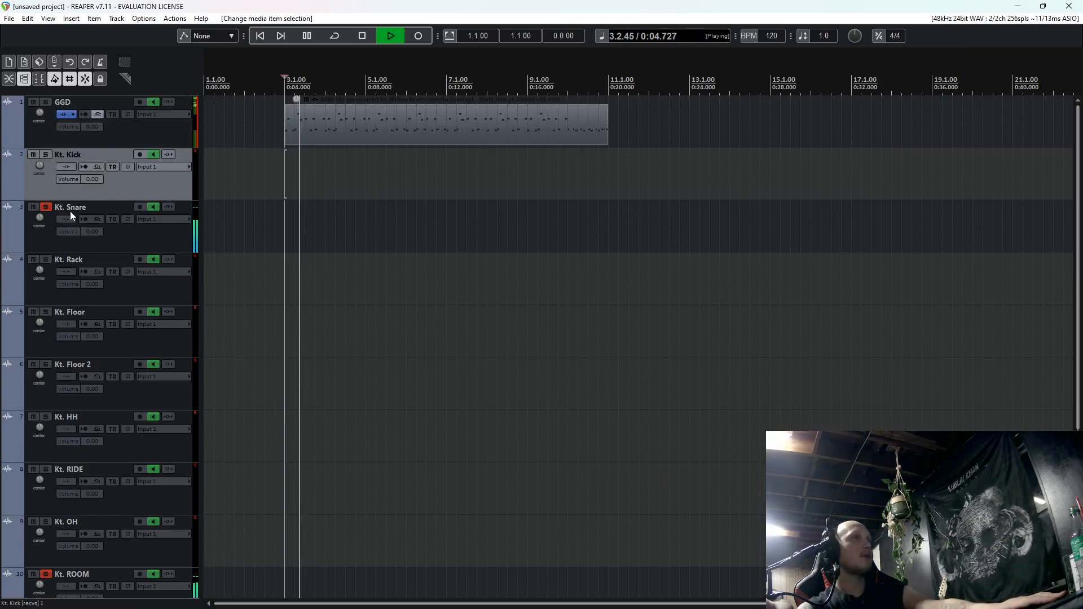
key("space")
left_click(45, 207)
left_click(50, 574)
Set the Kt. ROOM track's volume to -9.25 dB and play the drum pattern to hear the balance.
scroll(147, 512, "down", 2)
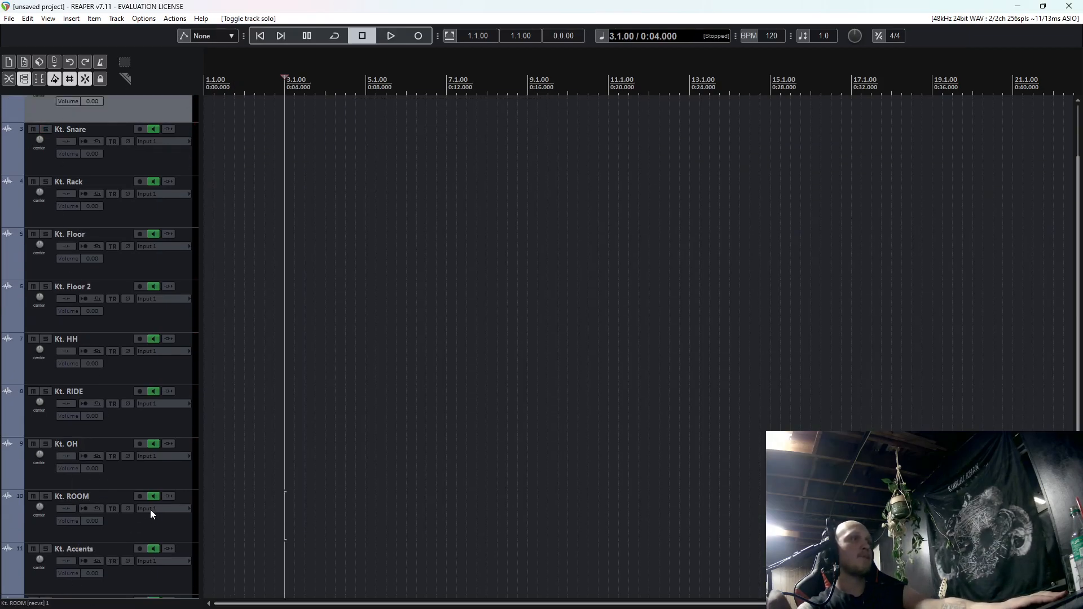
scroll(177, 470, "up", 1)
scroll(160, 466, "down", 1)
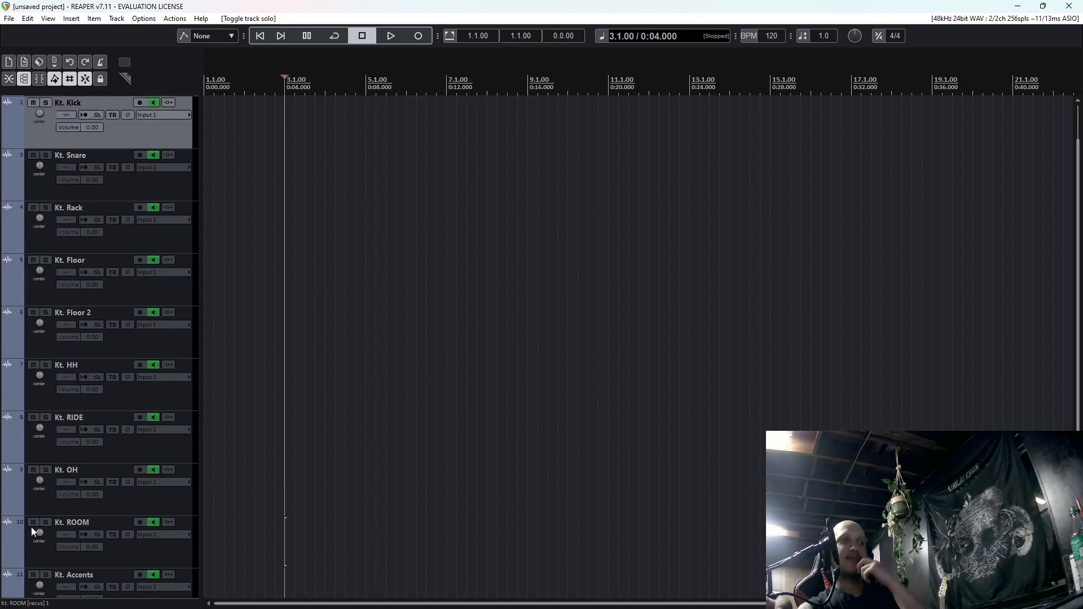
scroll(155, 466, "up", 2)
scroll(156, 469, "down", 5)
left_click(110, 520)
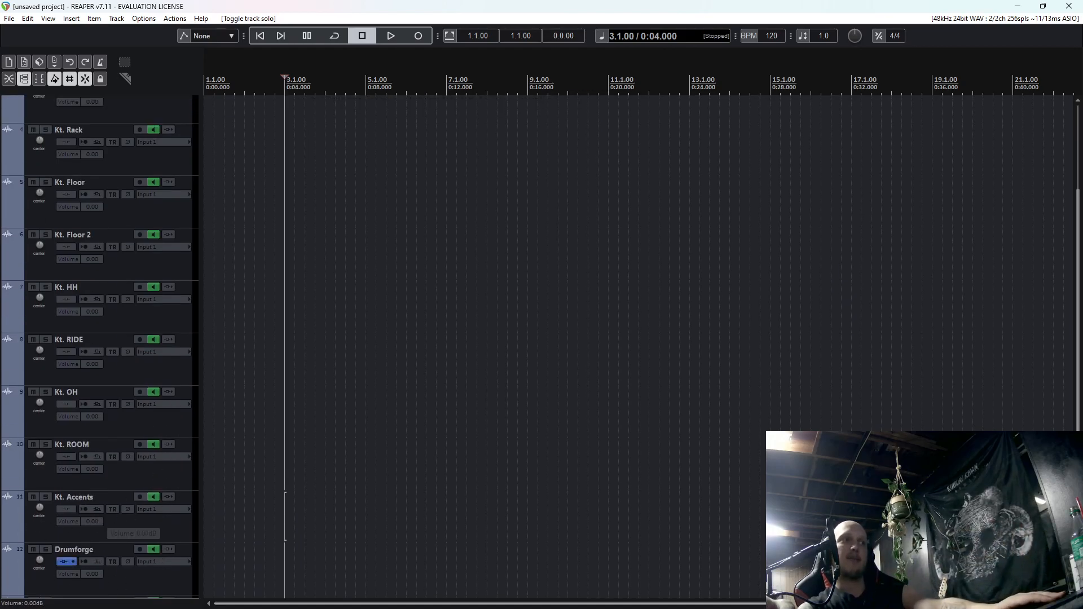
left_click(113, 473)
left_click_drag(95, 468, 96, 431)
key("space")
key("space")
Reopen Kontakt from the GGD track and show the snare mixer's mic channels and output assignments.
scroll(157, 482, "up", 3)
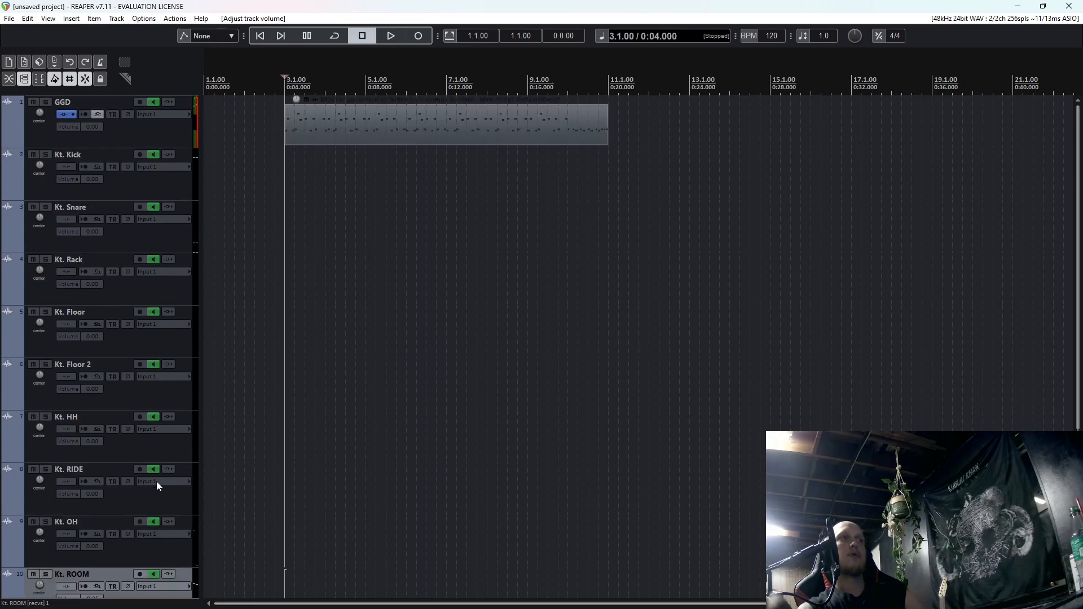
left_click(62, 117)
left_click(526, 147)
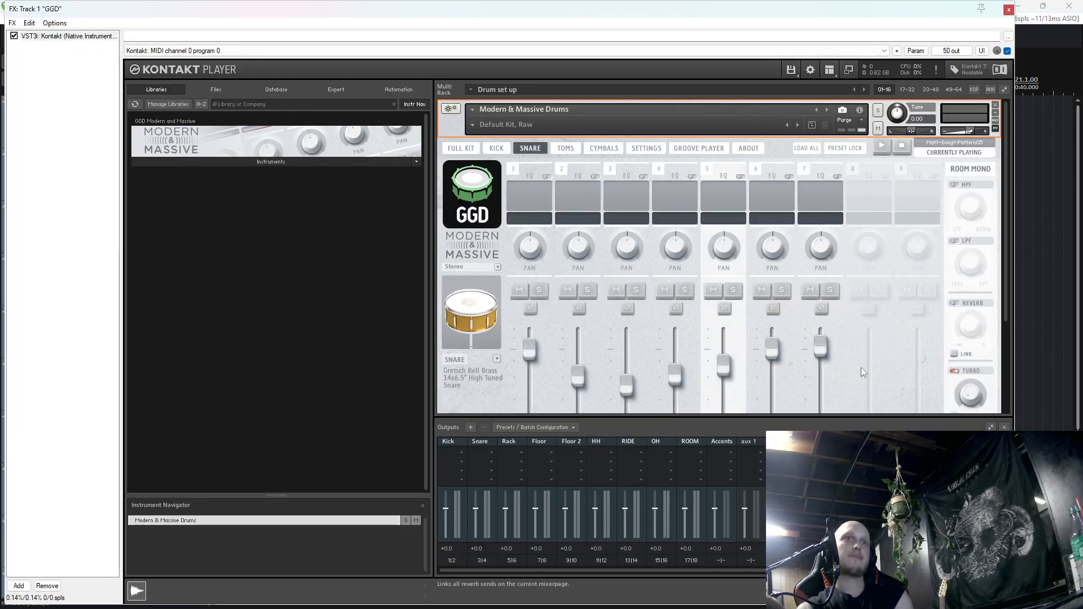
scroll(862, 369, "down", 3)
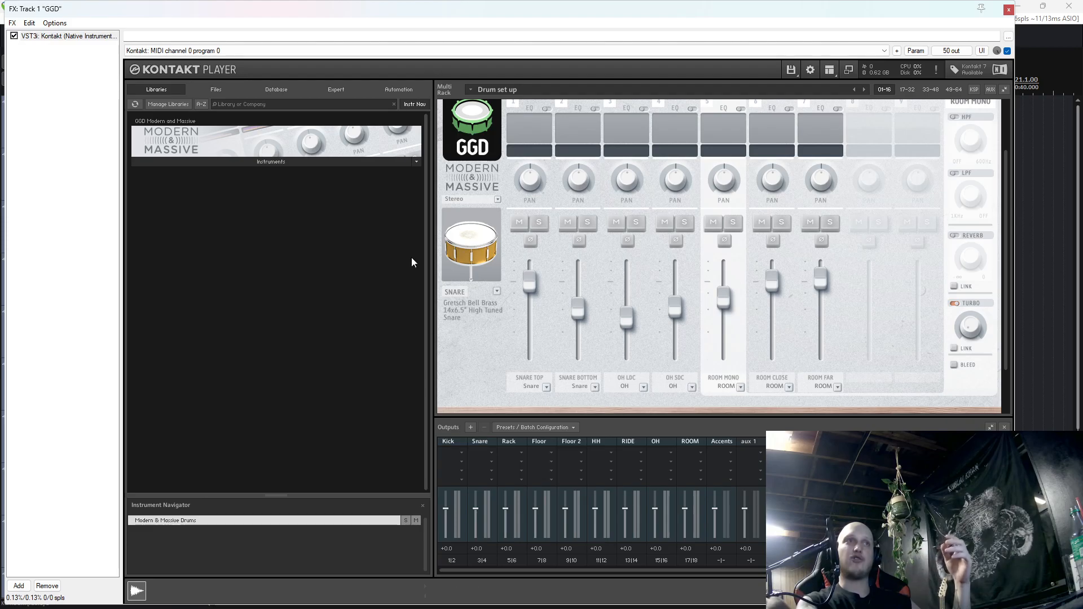
Audition the snare with the Snare Top, Snare Bottom, OH SOC and Room Far mics soloed individually, and close Kontakt.
left_click(472, 238)
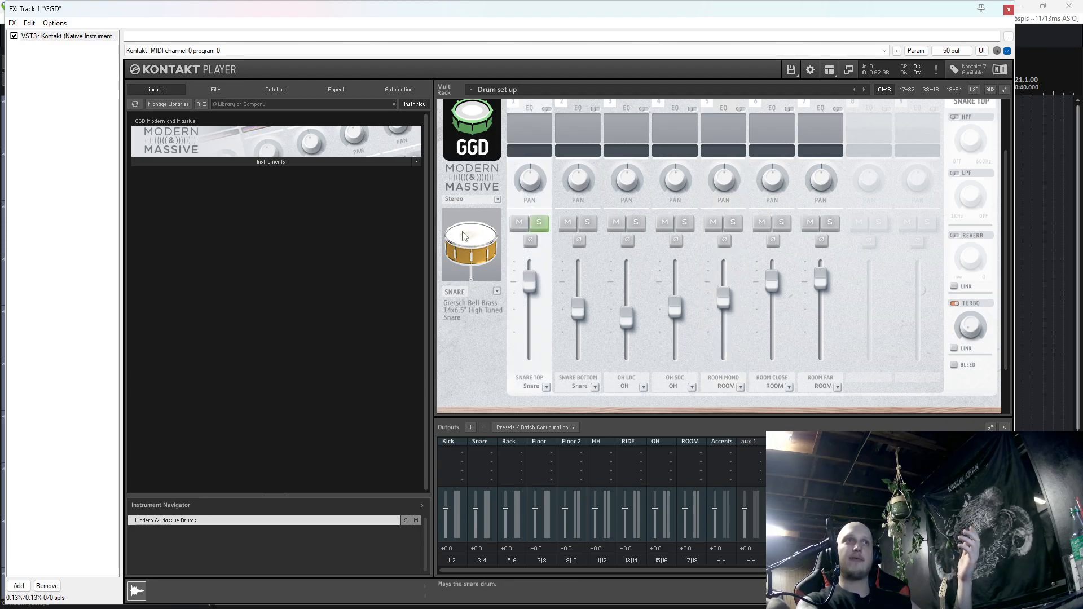
left_click(543, 224)
left_click(591, 220)
left_click(483, 236)
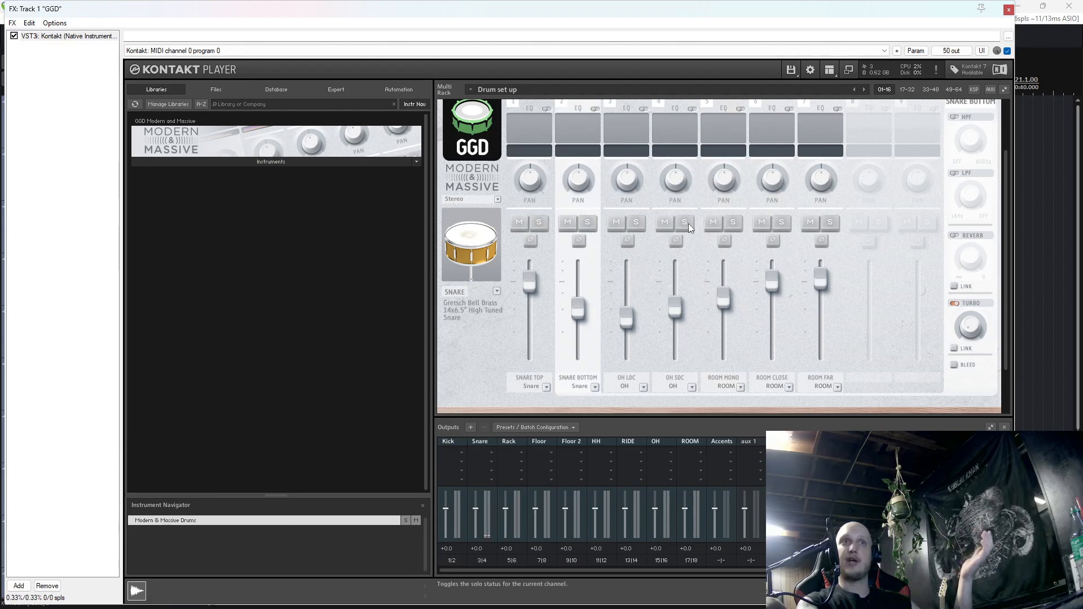
left_click(684, 222)
left_click(479, 245)
left_click(684, 222)
left_click(830, 223)
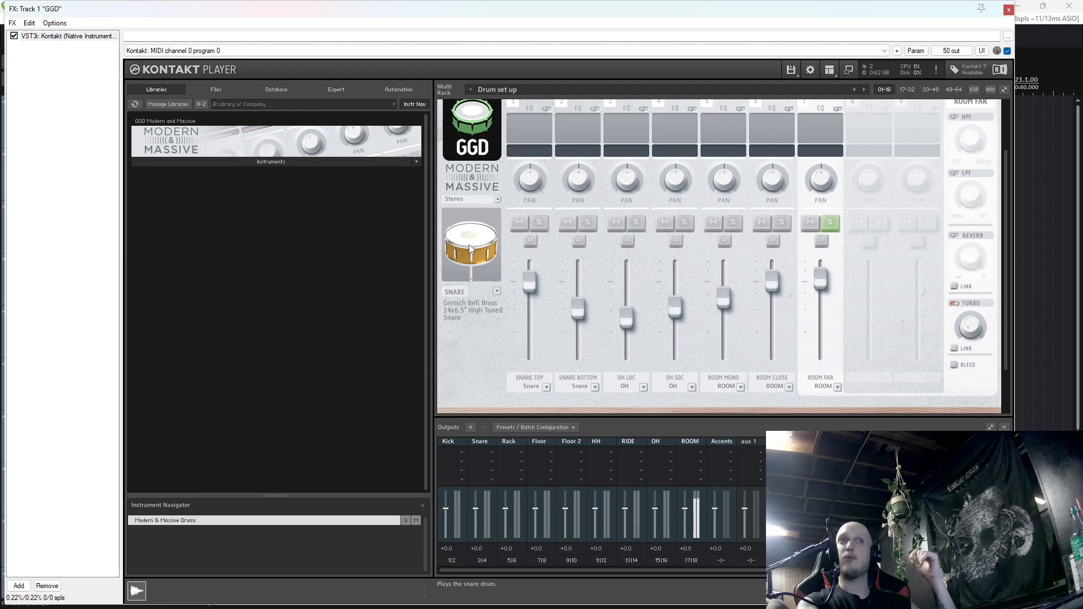
left_click(1008, 9)
scroll(181, 306, "down", 4)
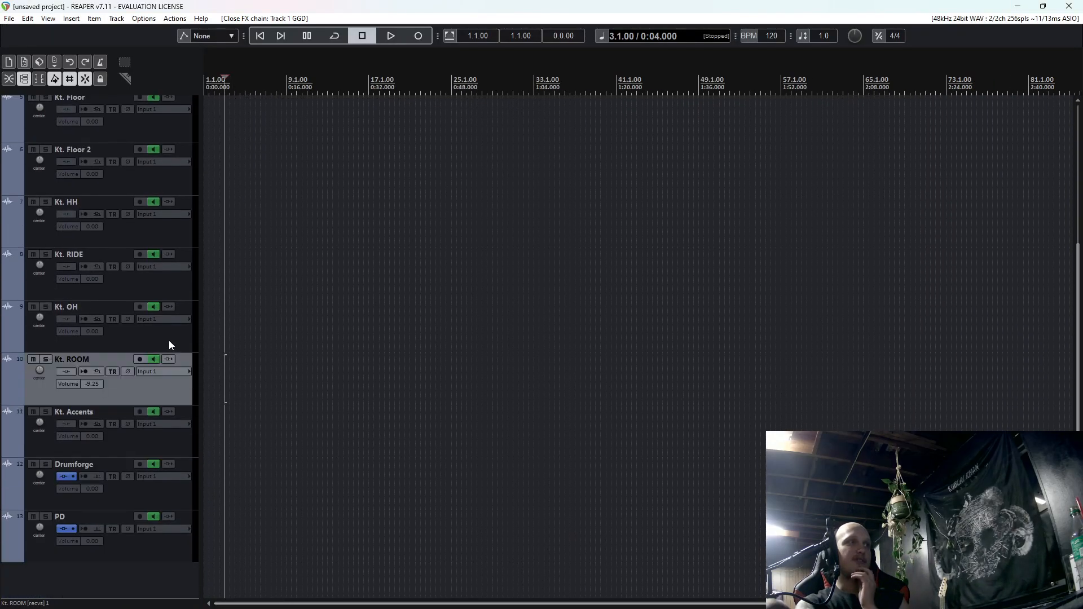
scroll(137, 384, "up", 2)
scroll(139, 385, "up", 2)
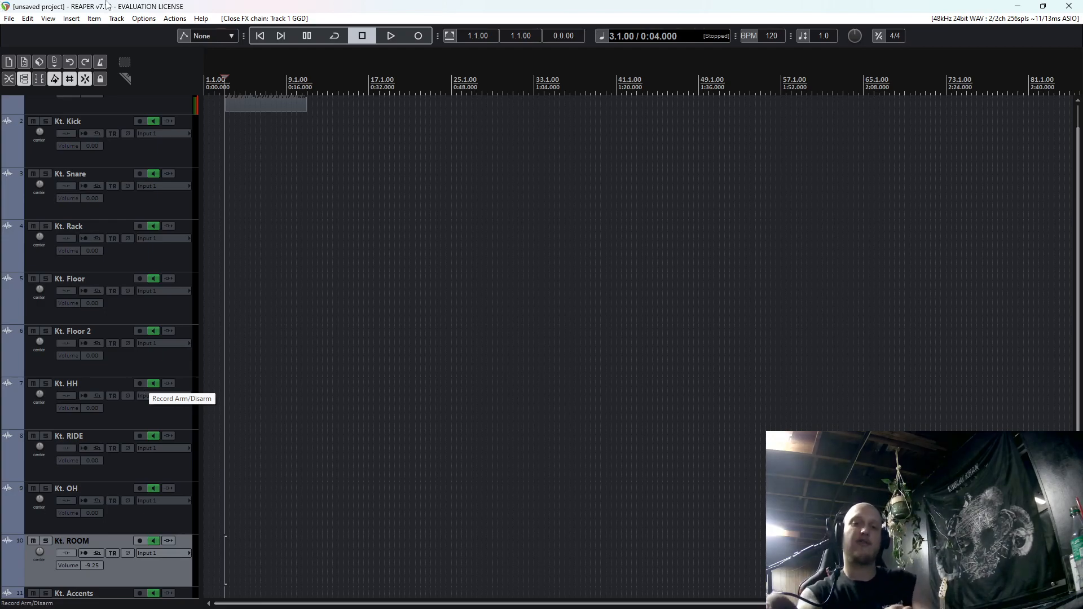
scroll(1, 257, "up", 2)
scroll(164, 339, "up", 1)
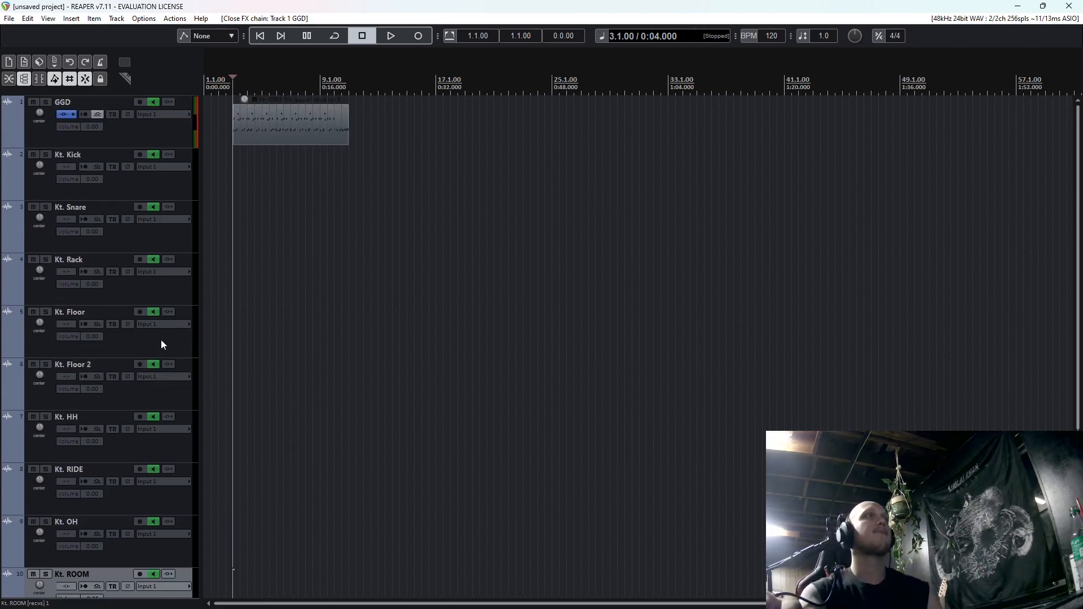
Reopen Kontakt from the GGD track and audition drums on the full kit page with the track meters in view.
left_click(66, 115)
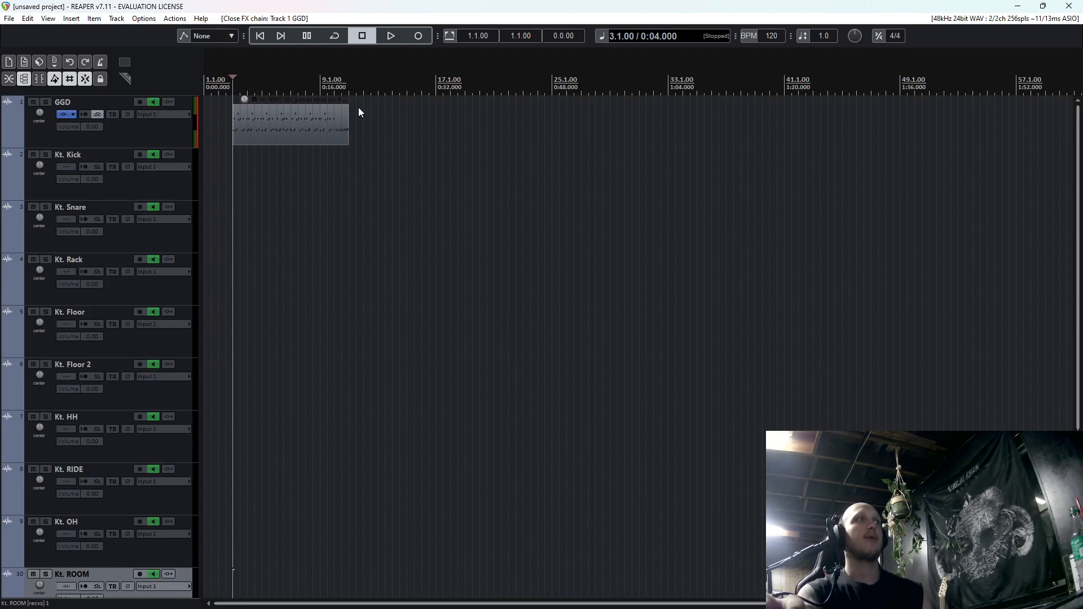
left_click_drag(446, 8, 809, 100)
left_click(821, 236)
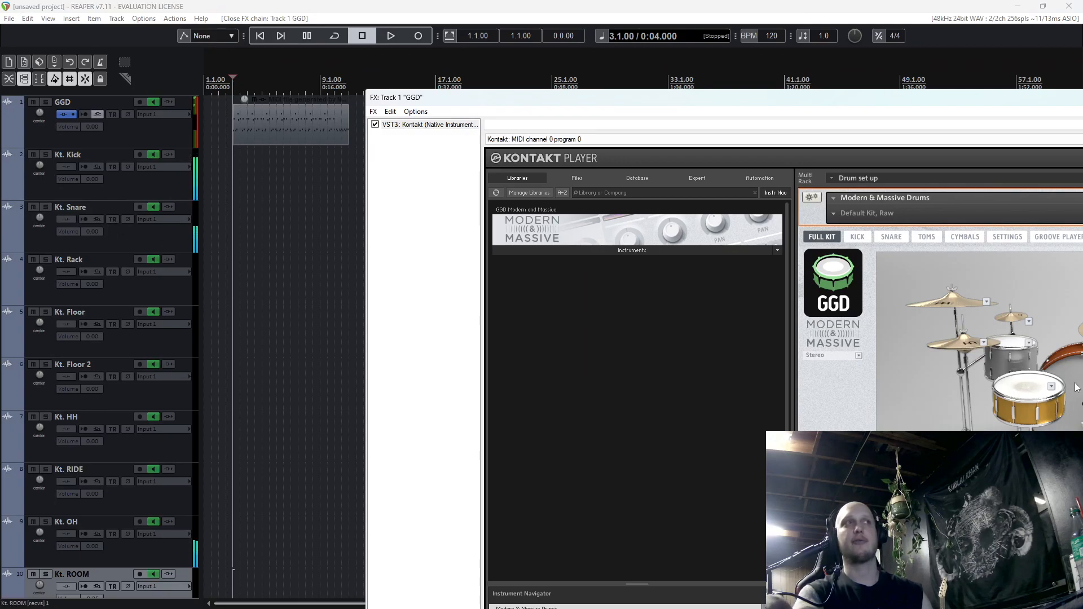
left_click_drag(769, 99, 392, 75)
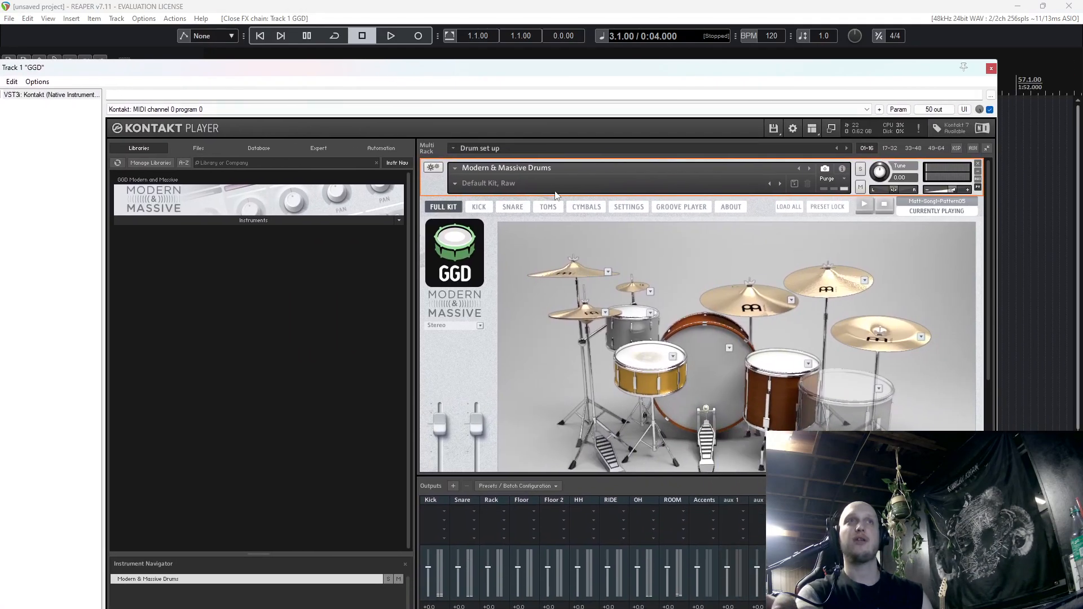
Show the cymbals mixer with its mic faders in full view.
left_click(602, 206)
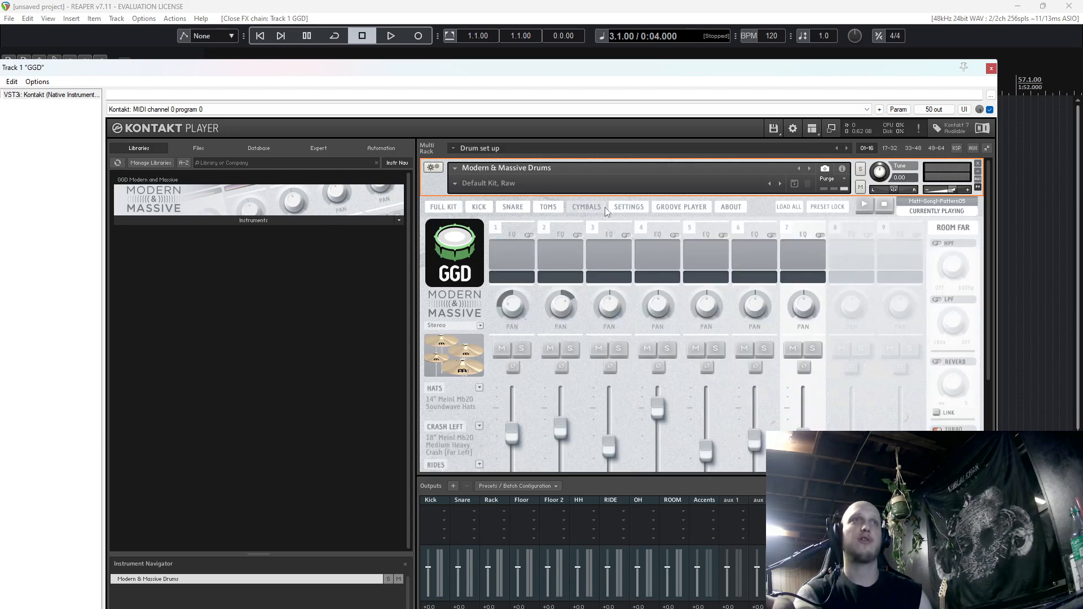
left_click_drag(672, 78, 604, 56)
scroll(683, 246, "down", 1)
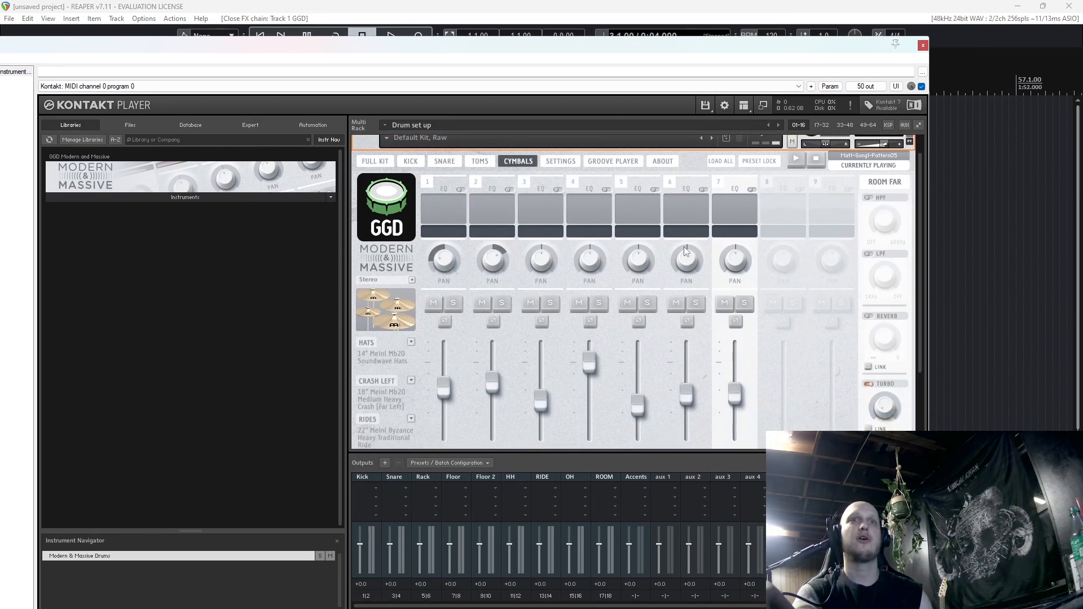
Show the Modern & Massive settings and turn down the snare bleed faders for the top and bottom mics.
left_click(560, 161)
scroll(639, 202, "down", 3)
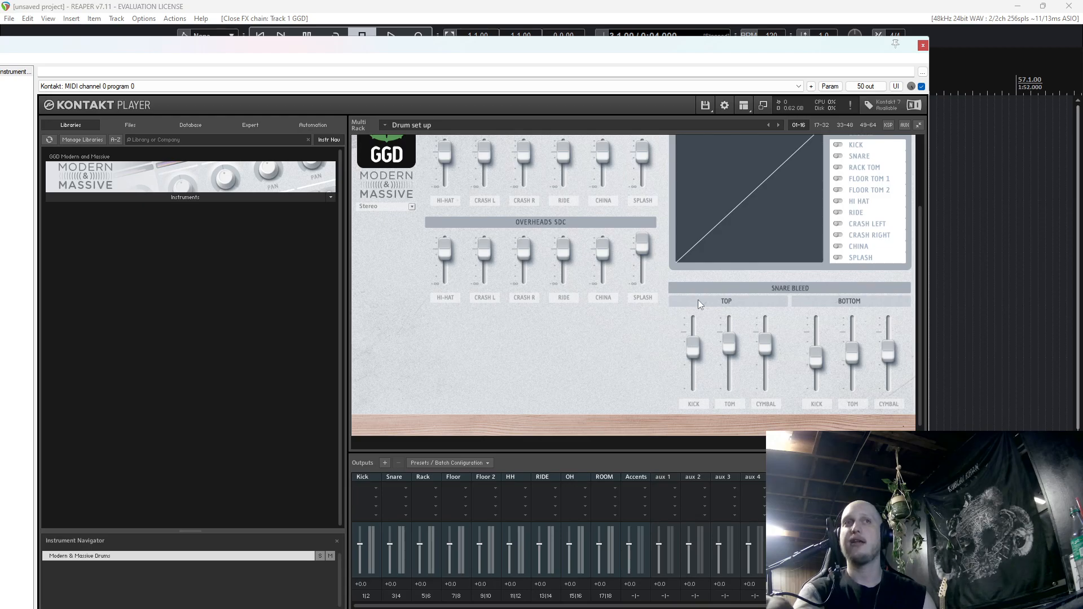
left_click_drag(694, 347, 690, 440)
left_click_drag(729, 344, 734, 395)
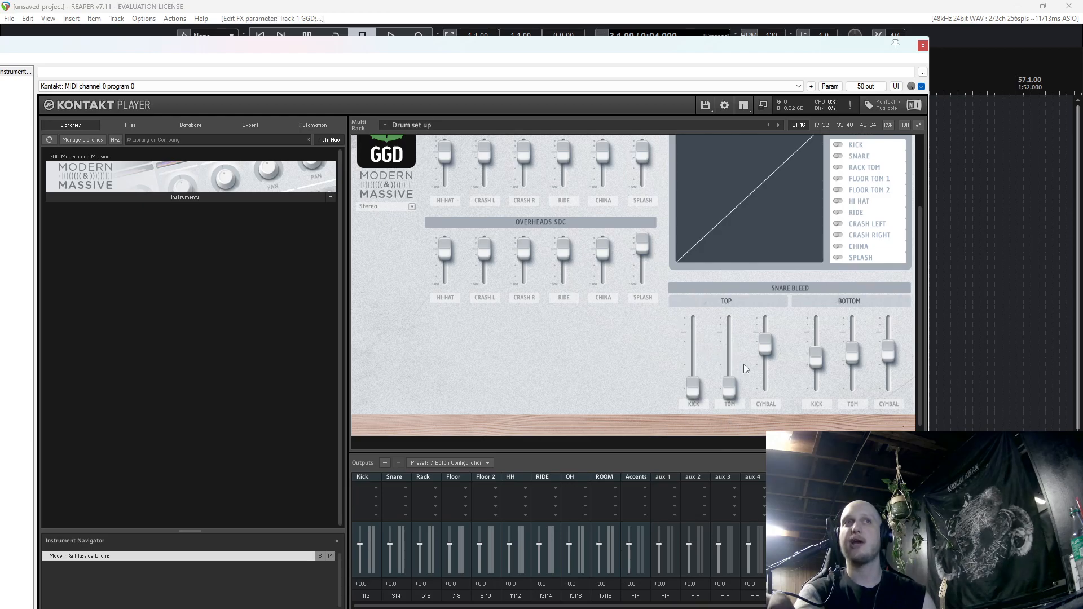
left_click_drag(765, 346, 766, 398)
left_click_drag(816, 357, 820, 413)
left_click_drag(887, 352, 888, 395)
Audition the kick, rack tom and snare on the full kit page beside the Kt. track meters, and close Kontakt.
scroll(395, 225, "up", 3)
left_click(375, 167)
left_click_drag(420, 52, 800, 60)
left_click(1026, 349)
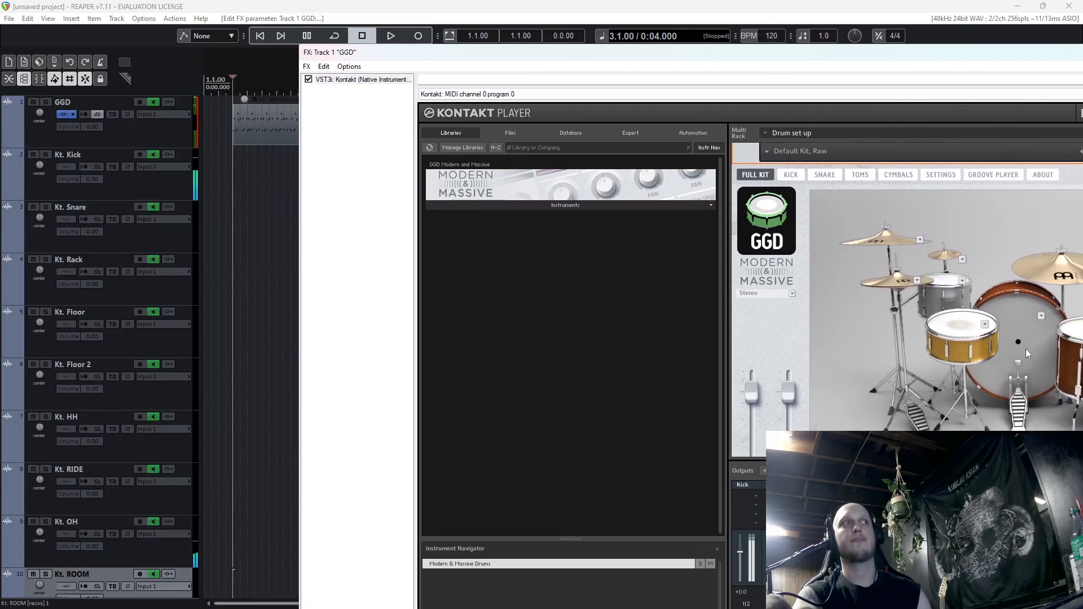
left_click(1009, 340)
left_click(1009, 340)
left_click(1009, 340)
left_click(945, 281)
left_click(964, 337)
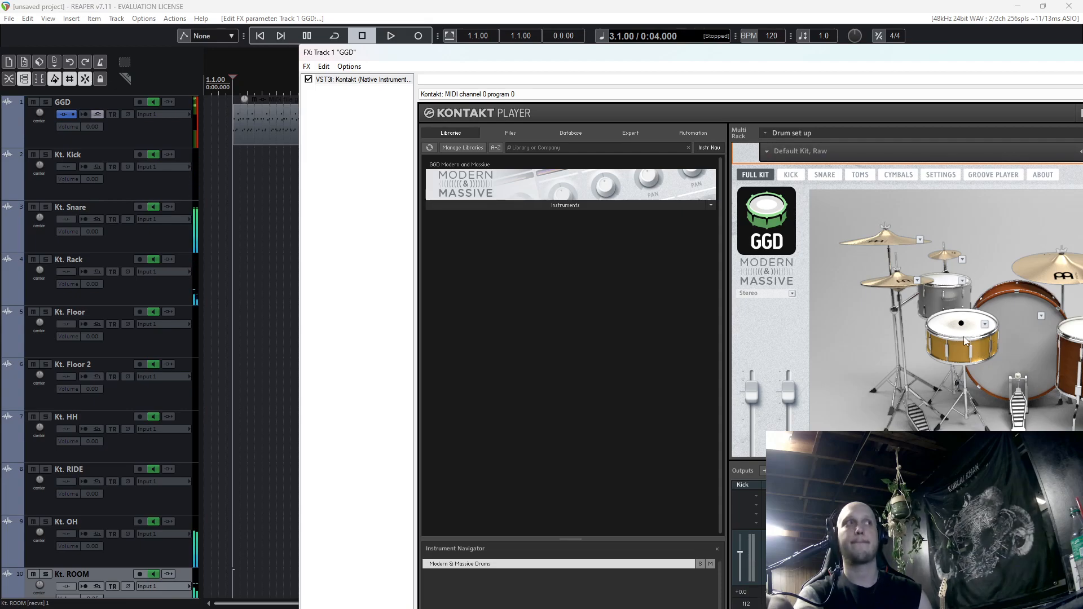
left_click(1011, 331)
left_click_drag(889, 54, 652, 55)
left_click(1066, 54)
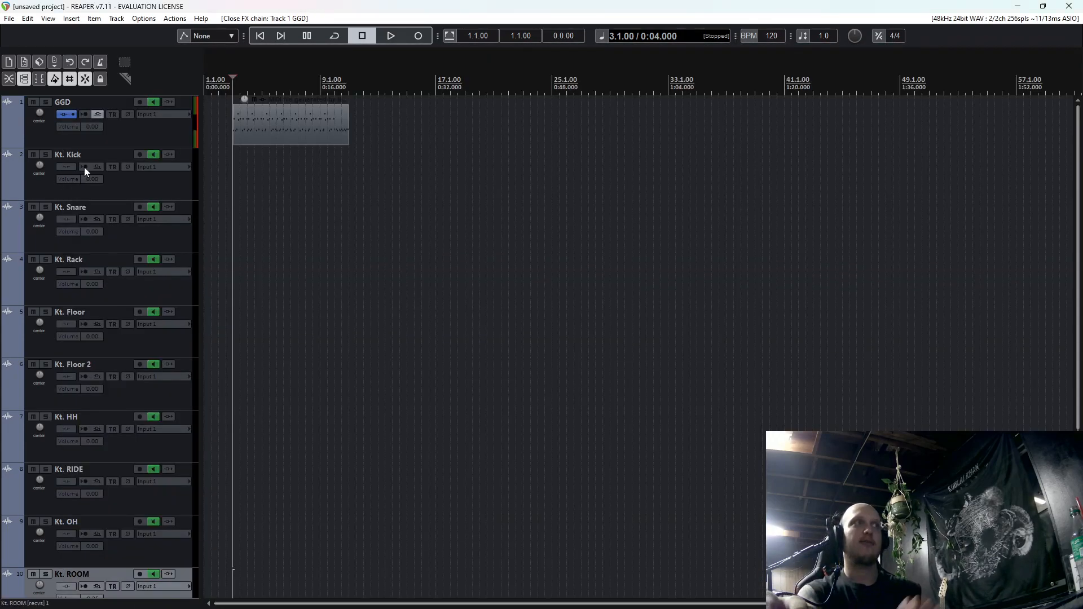
Play the MIDI groove from bar 3 with only the Kt. Kick track soloed, and clear the solo.
left_click(46, 155)
scroll(438, 164, "up", 6)
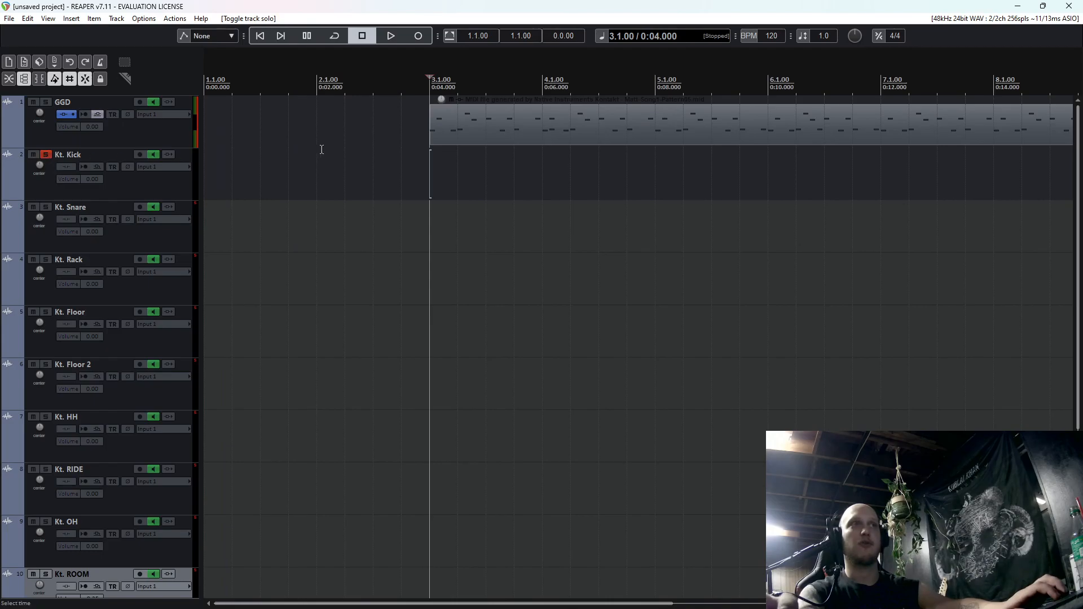
key("space")
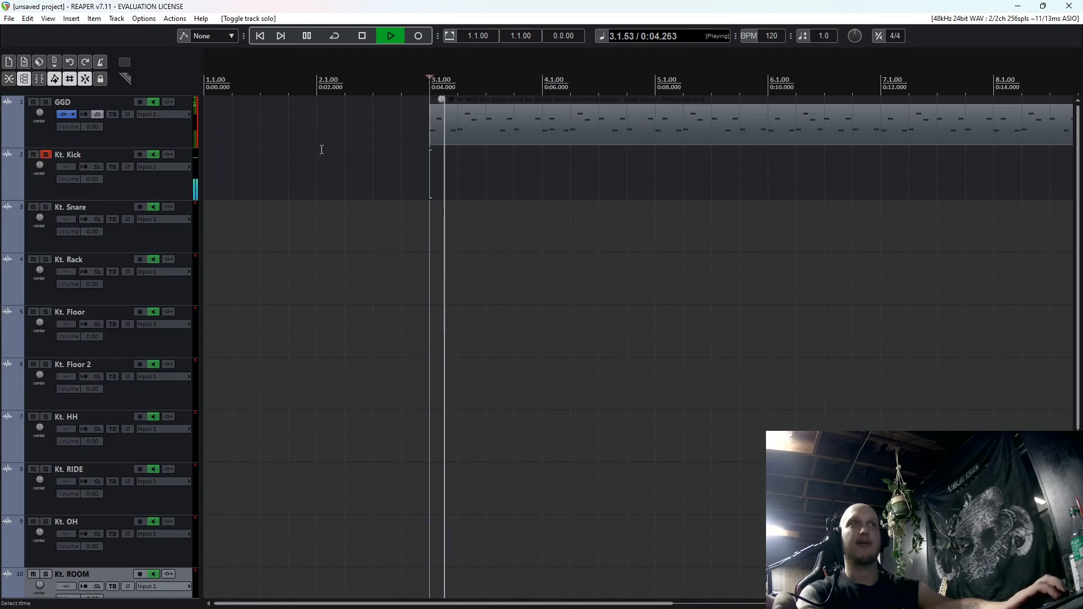
key("space")
left_click(47, 154)
Play the groove with only the Kt. Snare track soloed, and play it again with no track soloed.
left_click(41, 206)
key("space")
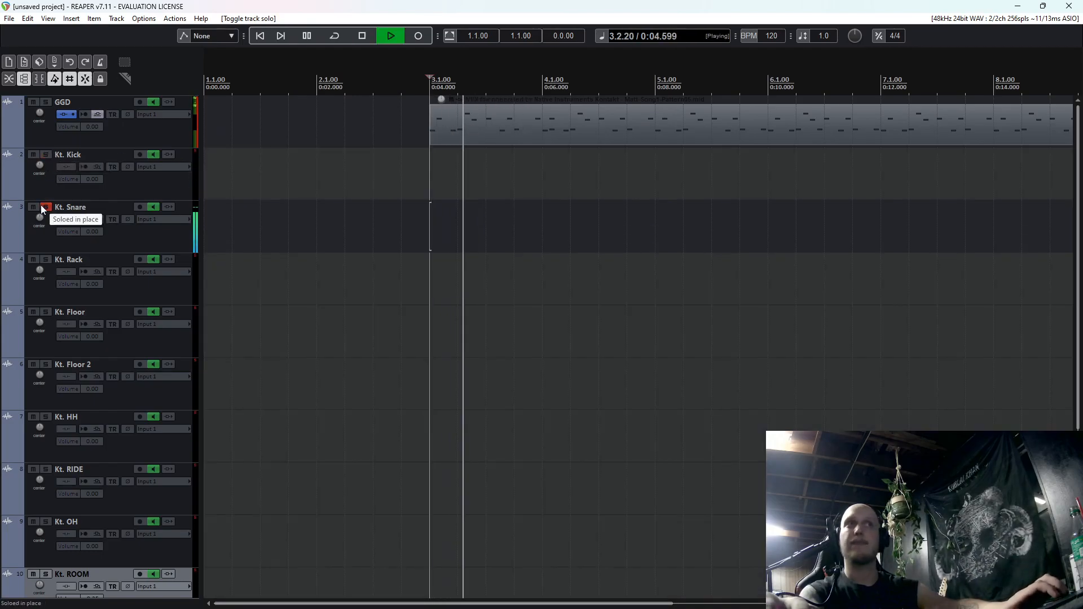
key("space")
left_click(46, 207)
key("space")
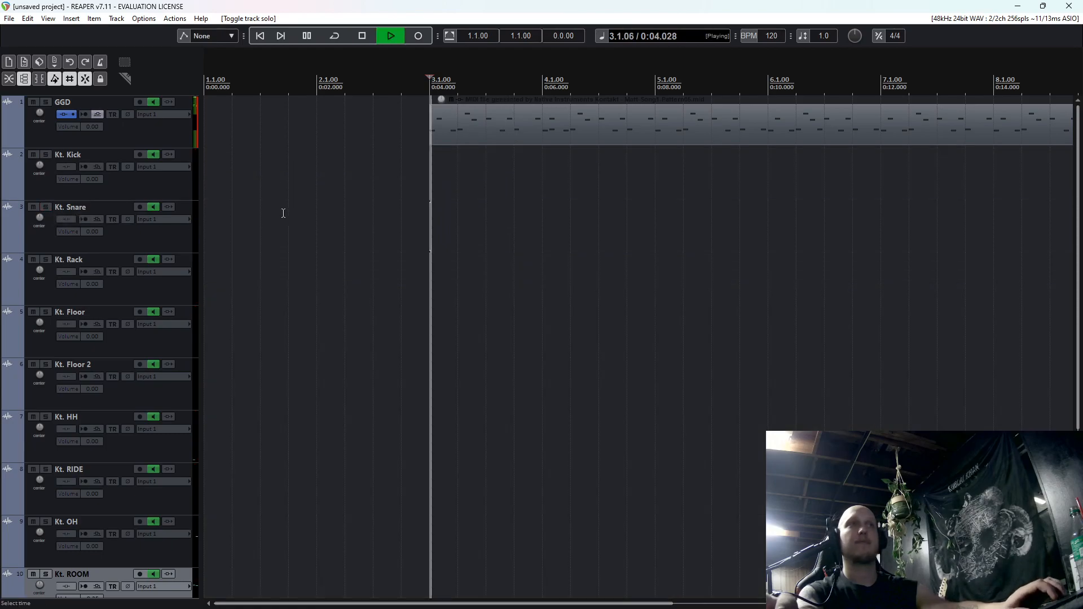
key("space")
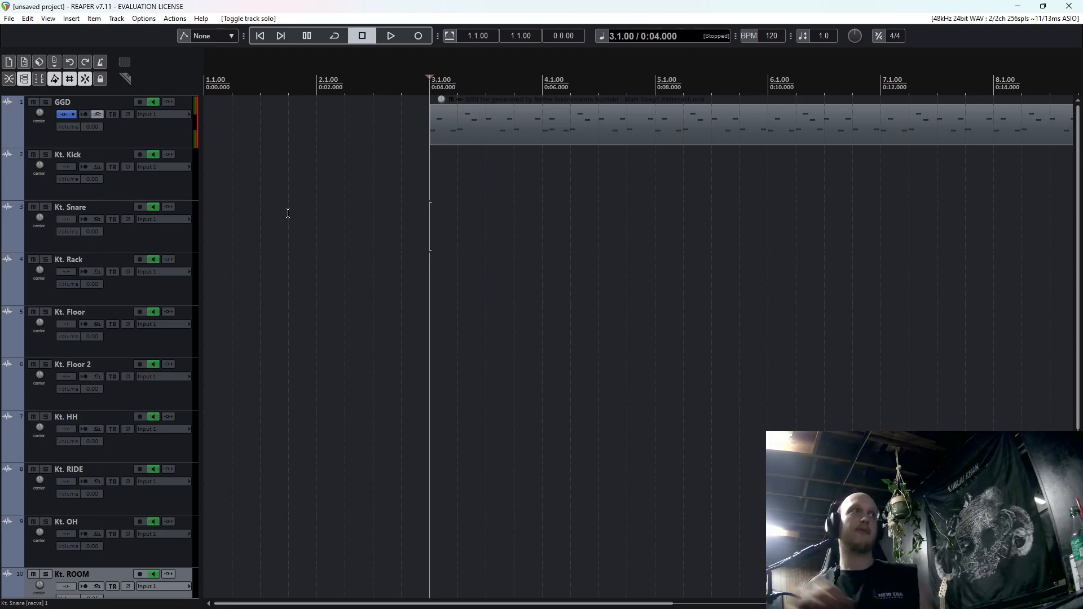
Open Kontakt from the GGD track, show the kick mixer's mic channels with their output assignments, and close it.
left_click(77, 116)
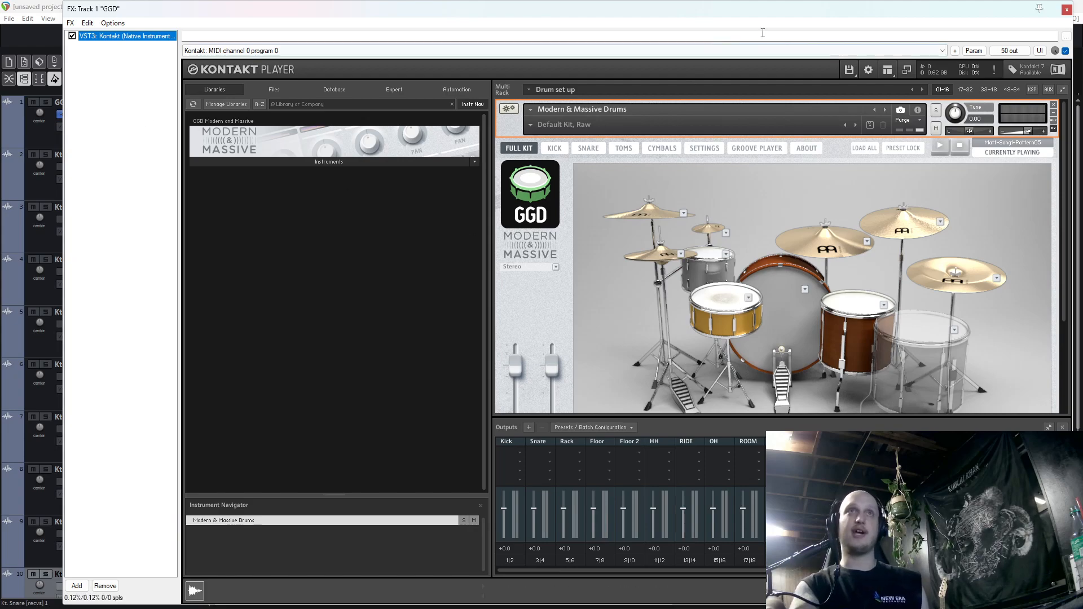
left_click(848, 71)
left_click(995, 432)
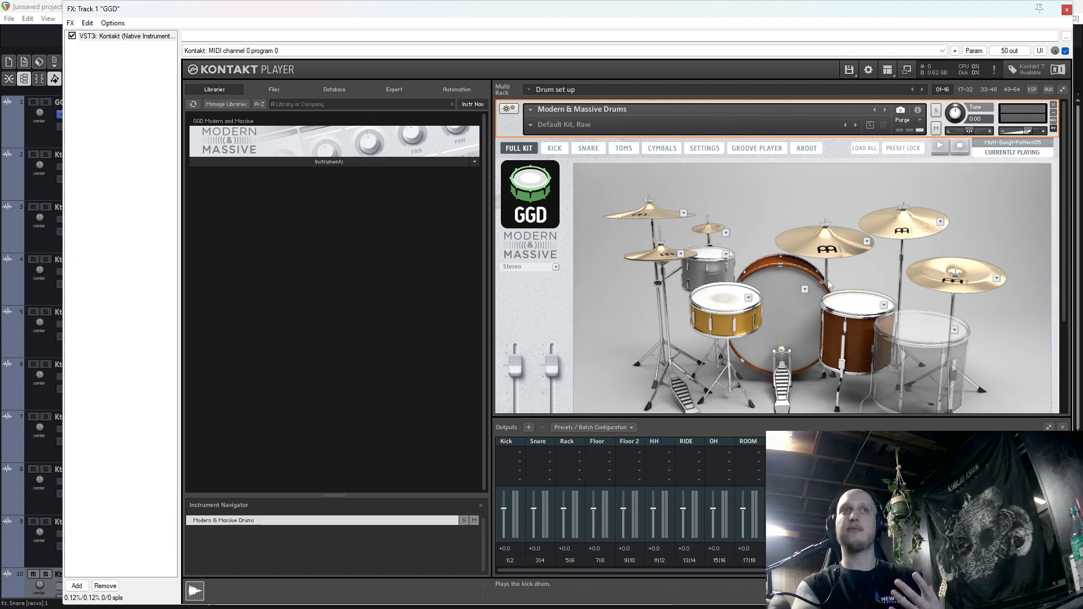
left_click(554, 148)
scroll(697, 351, "down", 2)
scroll(698, 352, "down", 1)
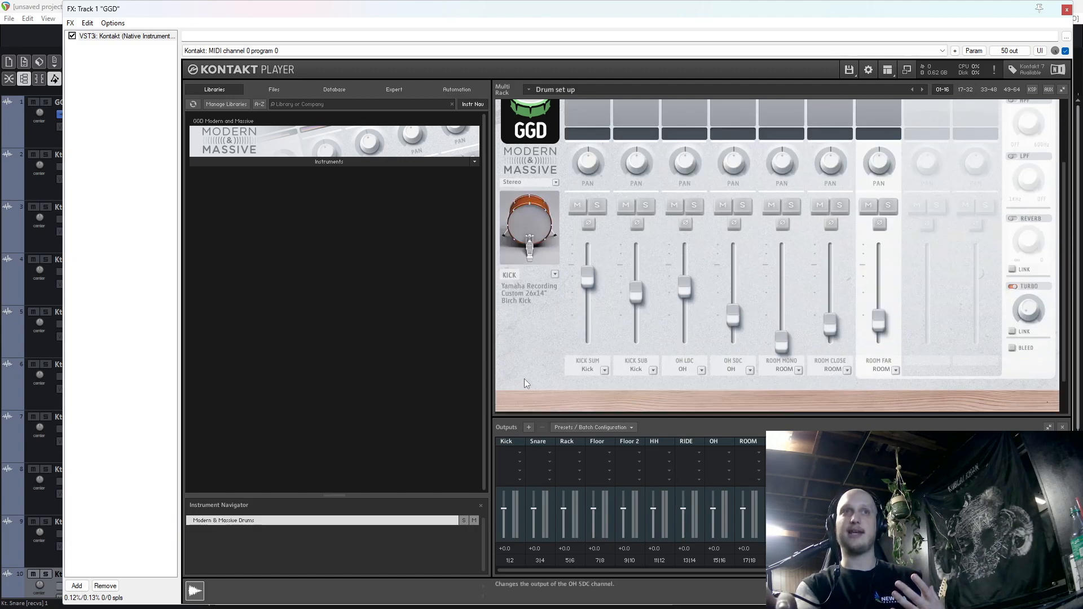
left_click(1067, 9)
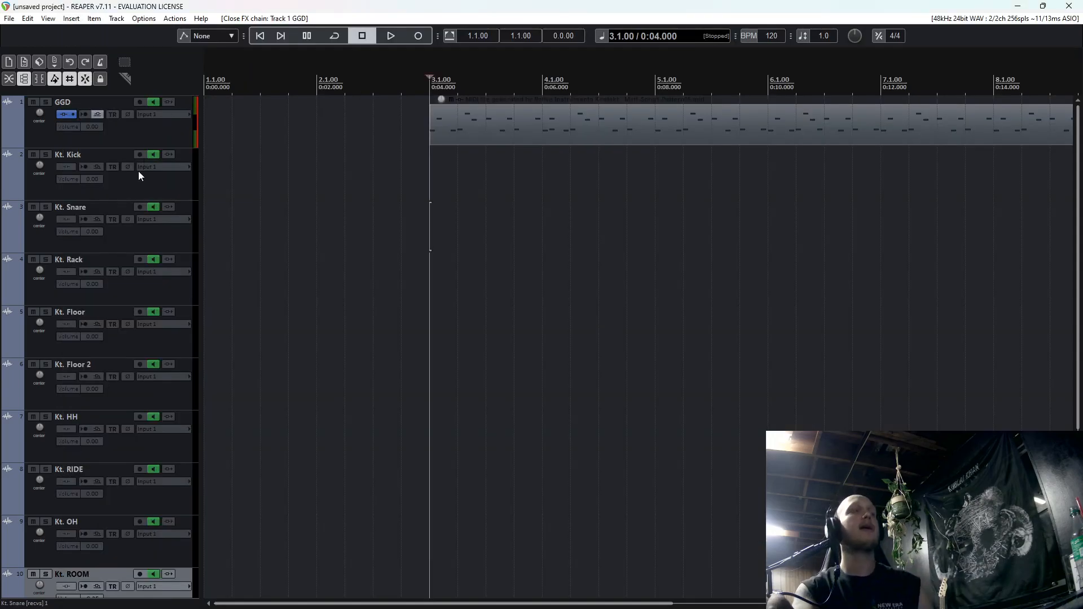
scroll(161, 336, "down", 2)
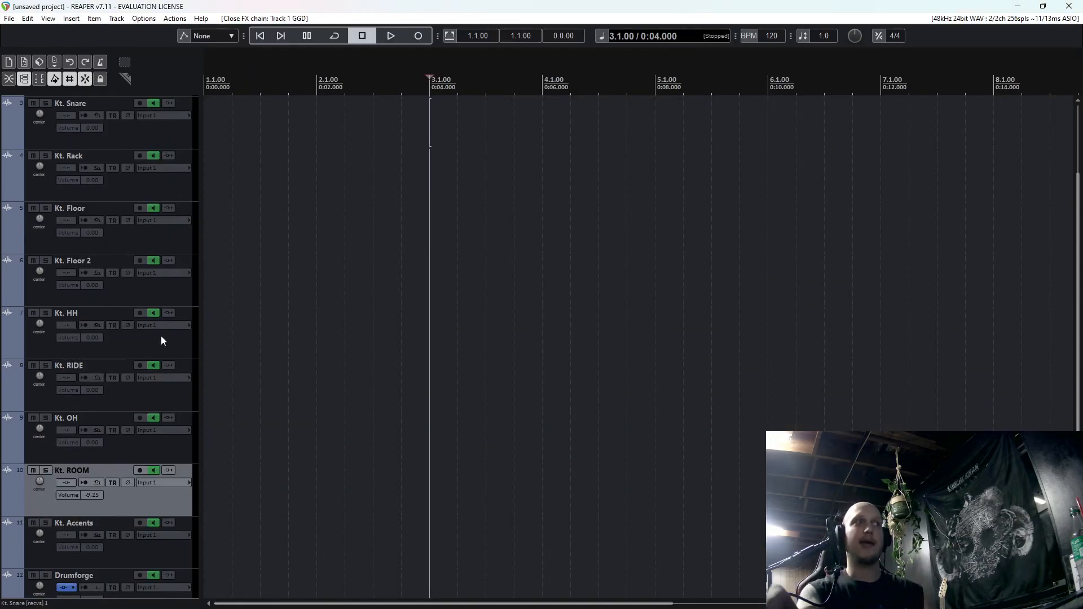
scroll(164, 363, "up", 2)
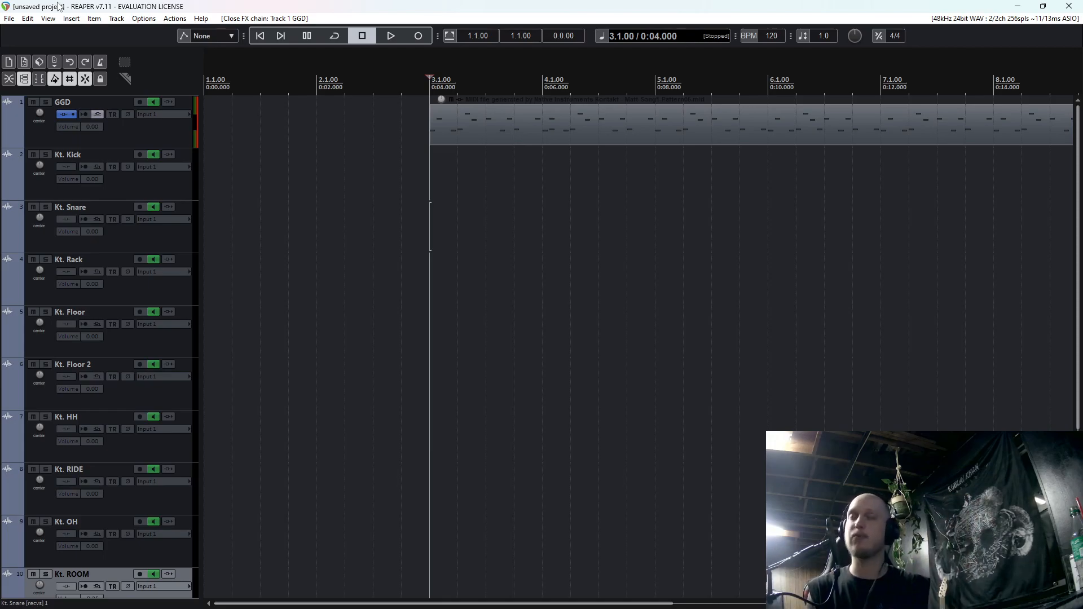
scroll(120, 177, "down", 3)
scroll(128, 190, "up", 3)
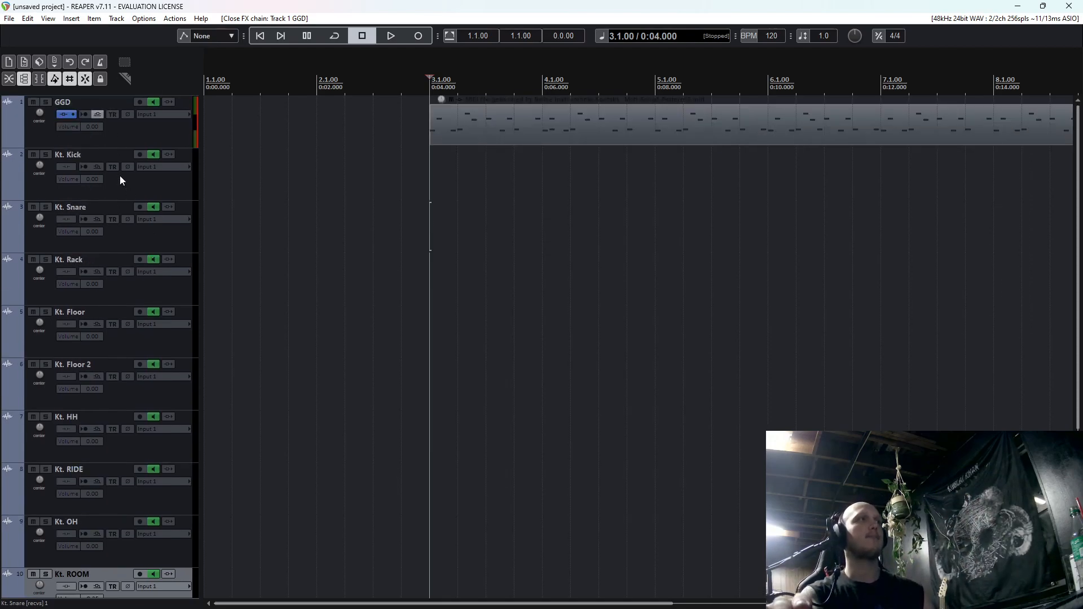
Swap the Modern & Massive snare for another model and the kick for the Tama model, and close Kontakt.
left_click(64, 114)
left_click_drag(525, 8, 781, 77)
left_click(754, 210)
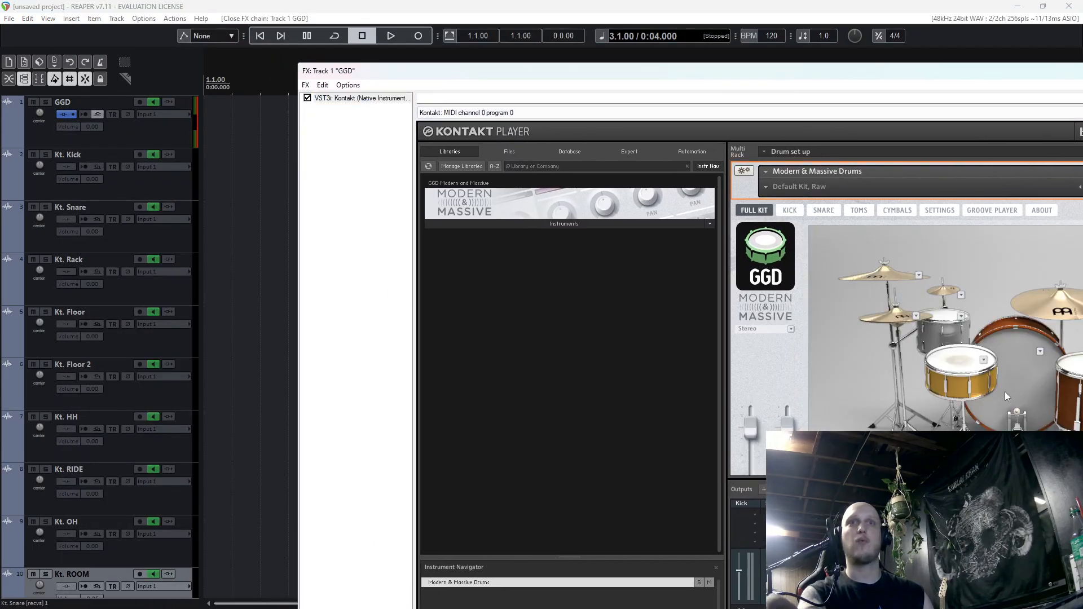
left_click(984, 362)
left_click(1031, 403)
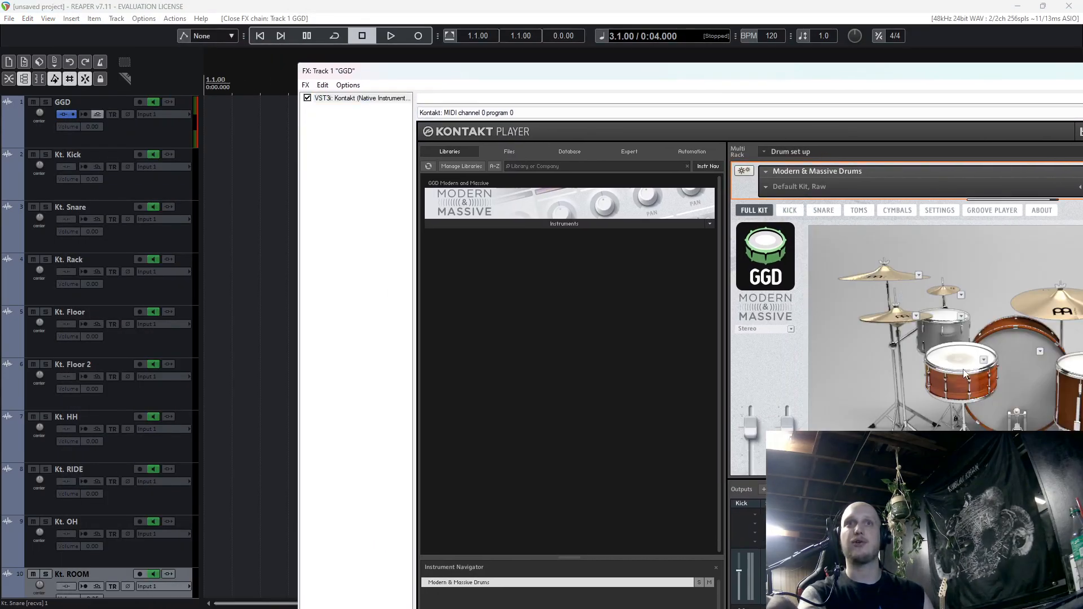
left_click(1040, 351)
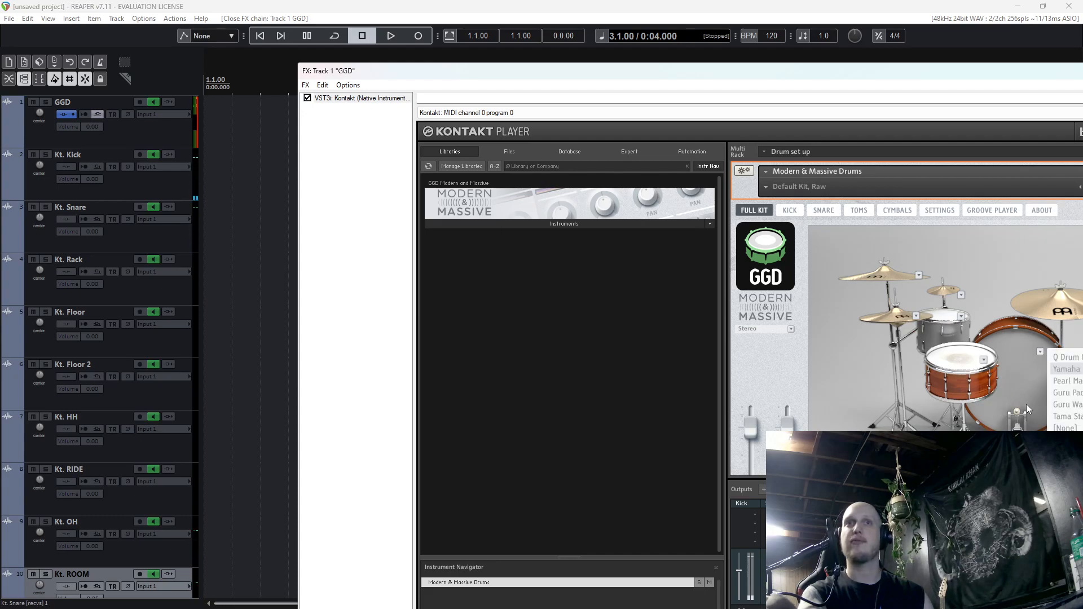
left_click(1064, 416)
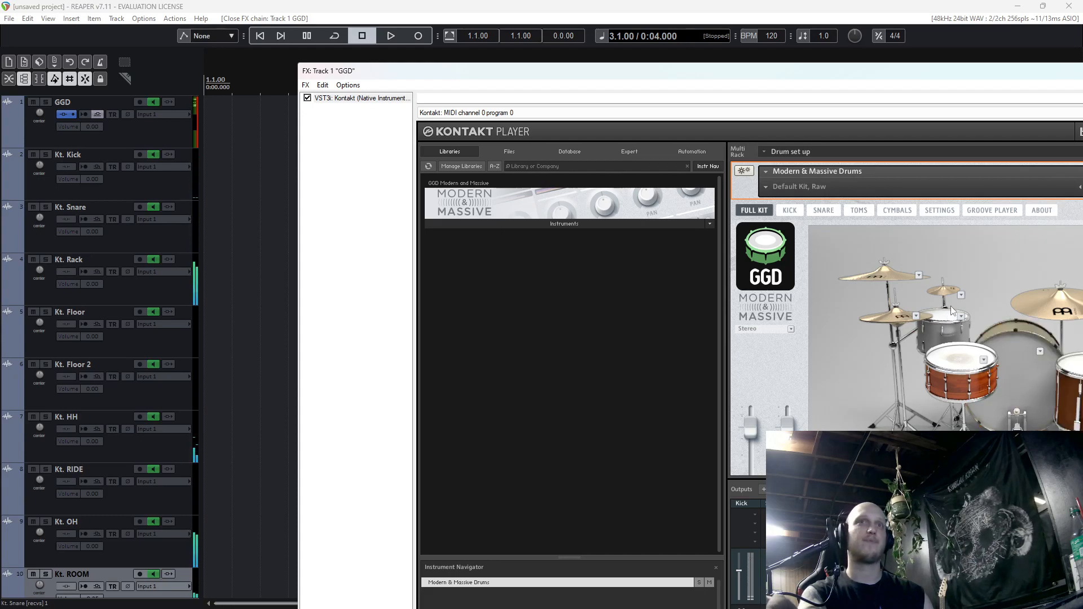
left_click_drag(1031, 72, 672, 60)
left_click(934, 60)
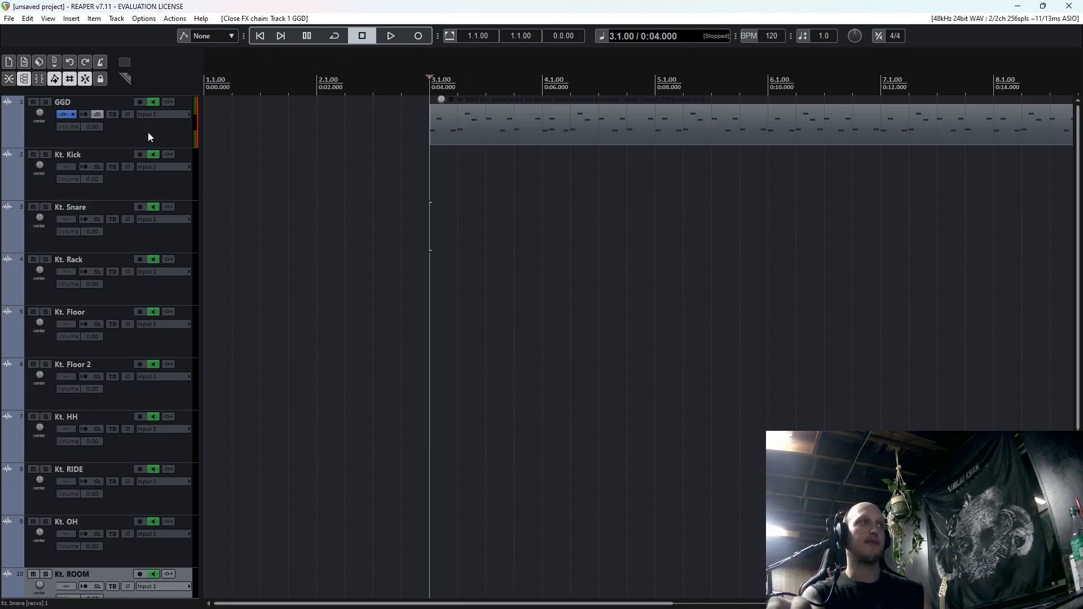
Delete the GGD track and all of its Kt. output tracks, leaving Drumforge and PD in the project.
scroll(148, 132, "down", 4)
left_click(177, 432, "shift")
key("Delete")
left_click(509, 342)
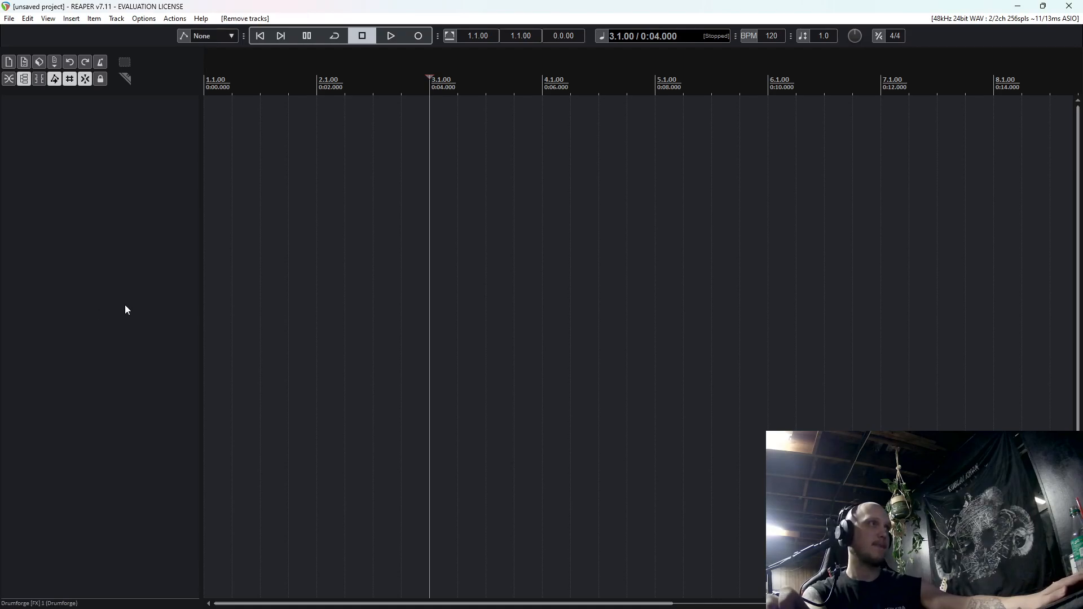
Solo the Drumforge track, load The Heaviest Metal Ever preset in its plugin, and close the plugin.
left_click(46, 101)
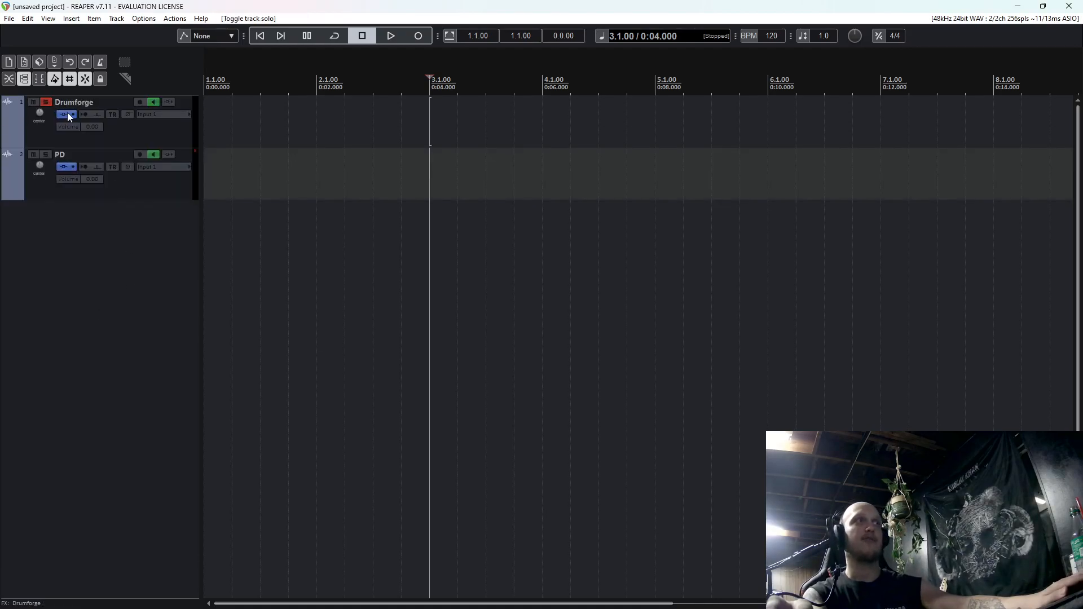
left_click(66, 114)
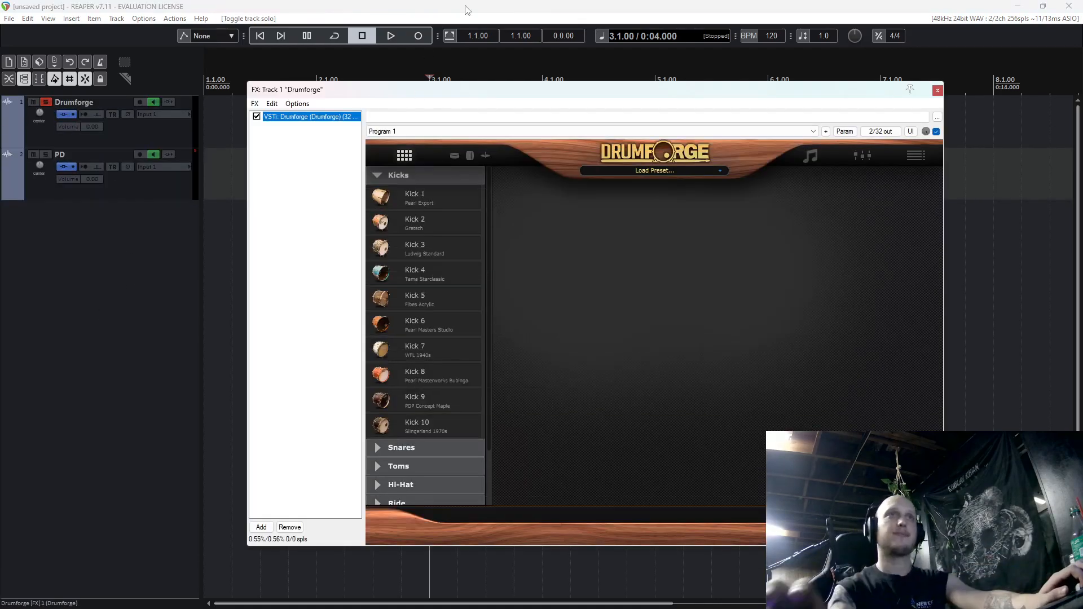
left_click(688, 170)
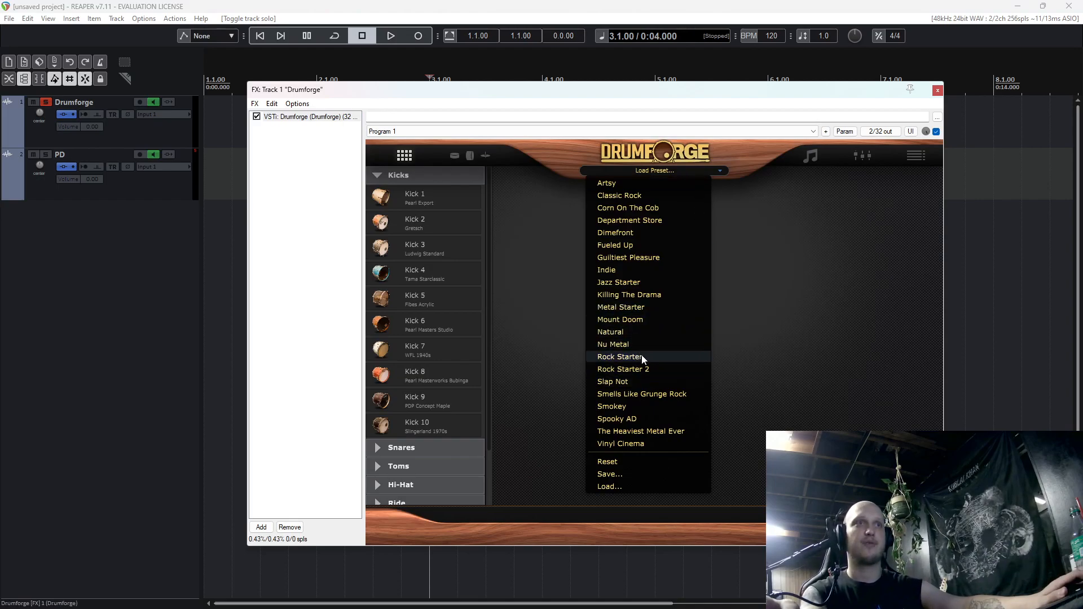
left_click(649, 431)
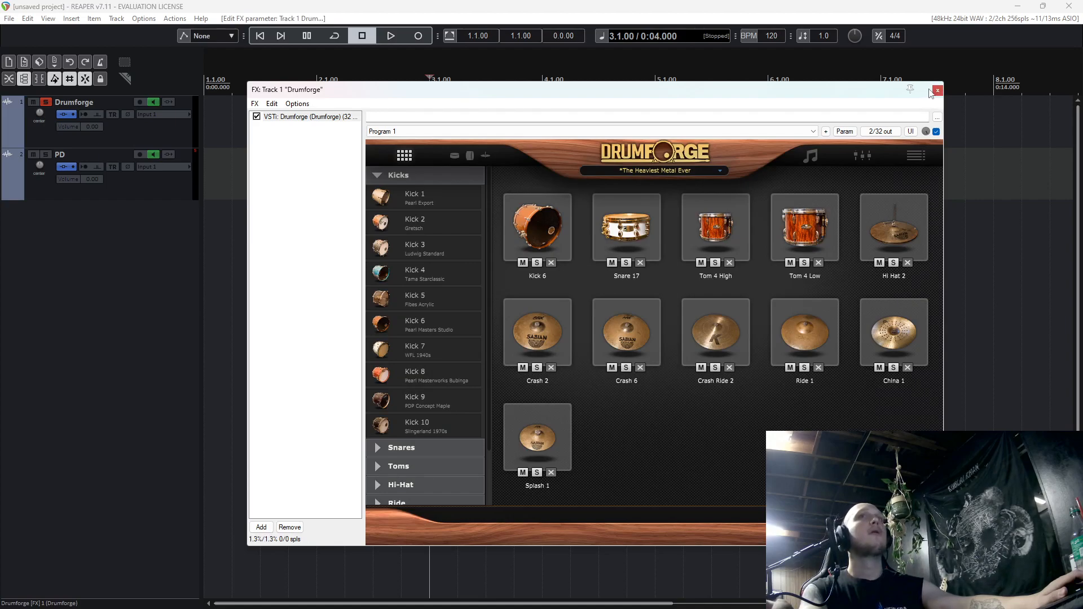
left_click(937, 91)
scroll(564, 115, "down", 5)
left_click_drag(320, 114, 616, 115)
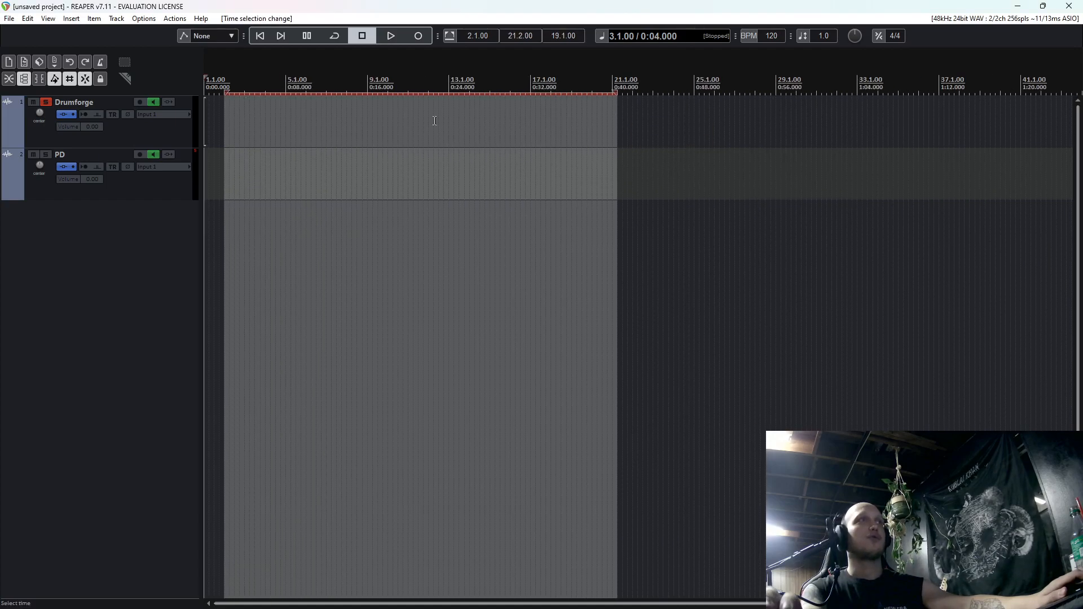
key("w")
scroll(466, 118, "up", 5)
left_click(71, 18)
left_click(93, 43)
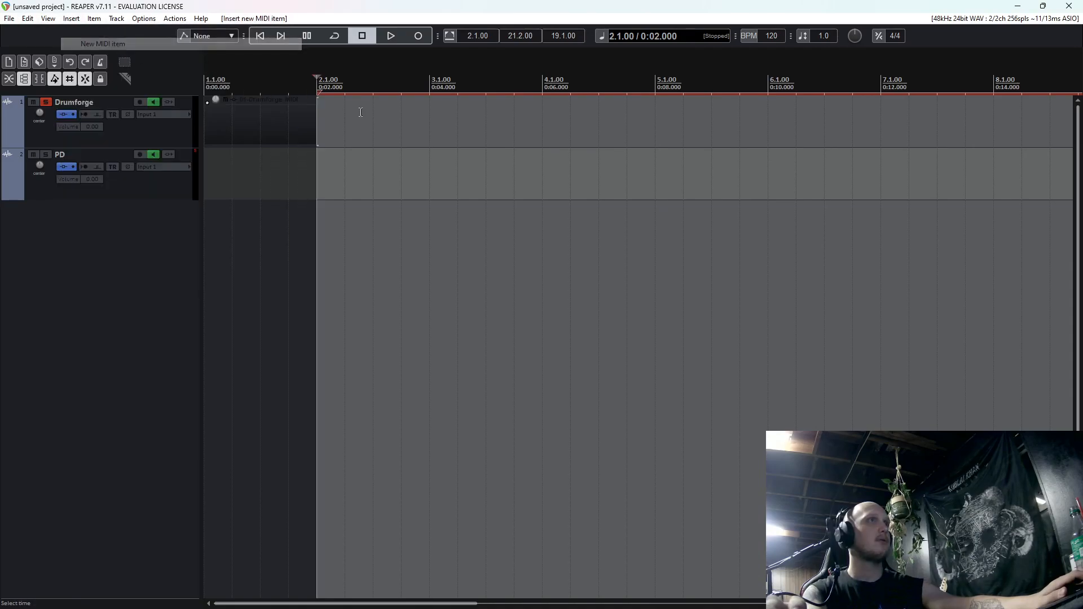
left_click_drag(397, 128, 431, 127)
left_click(405, 126)
left_click(367, 134)
key("Delete")
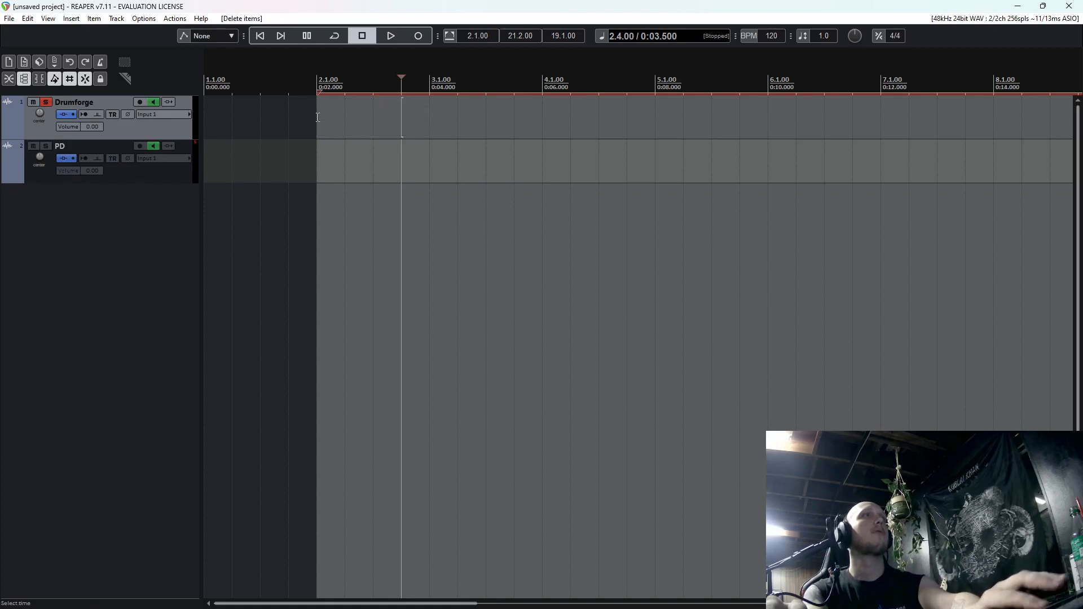
Set a time selection from bar 2 to bar 29 and insert a new MIDI item on the Drumforge track.
scroll(363, 105, "down", 5)
left_click(250, 120)
left_click(225, 113)
left_click_drag(226, 110, 754, 97)
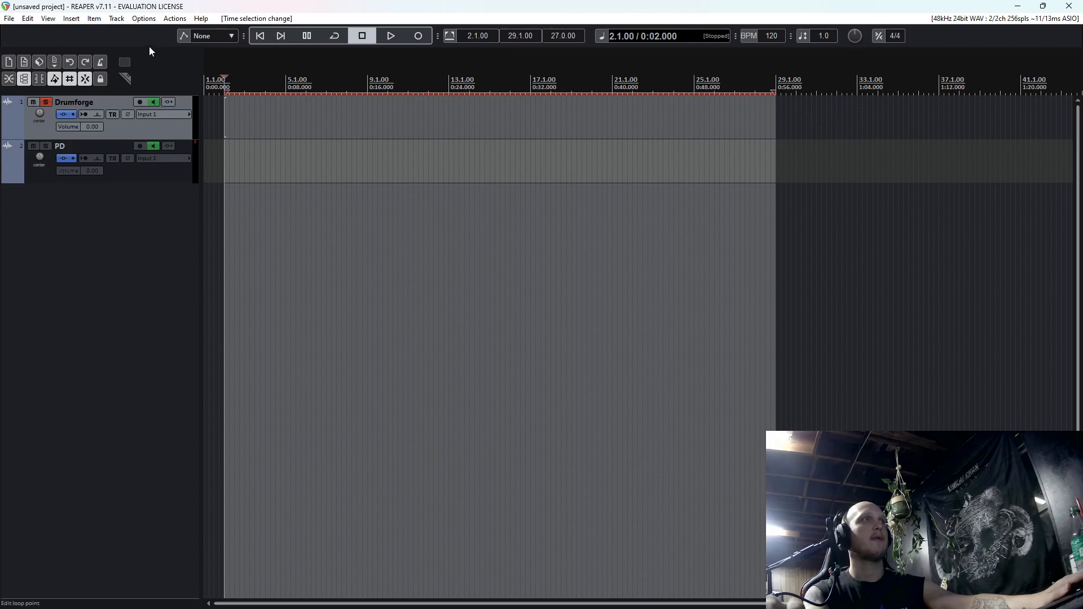
left_click(70, 19)
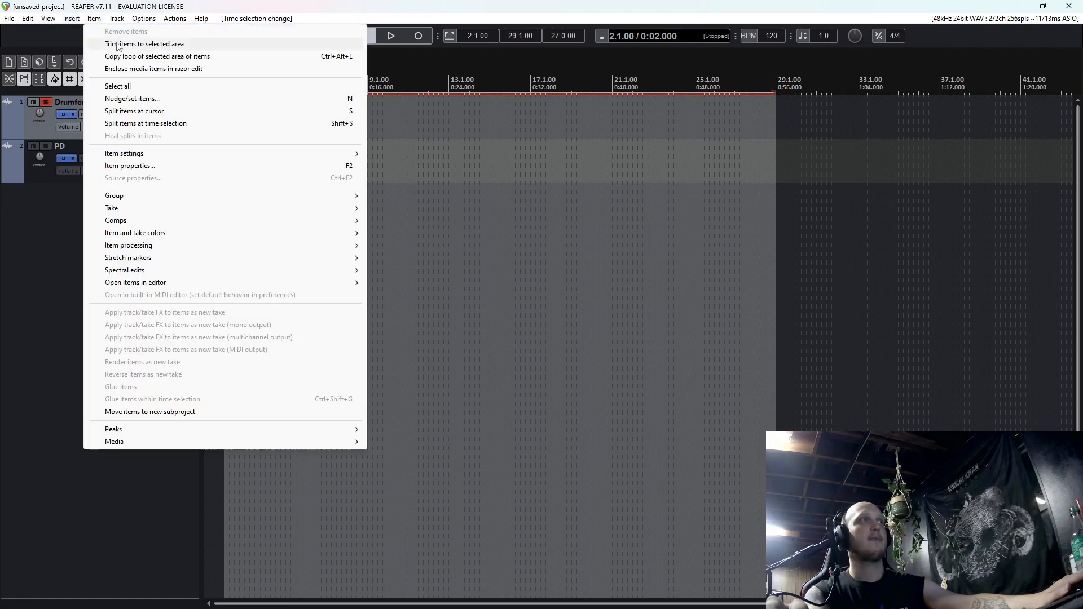
left_click(104, 45)
left_click(268, 133)
key("Escape")
Open the Drumforge MIDI item for editing and place a 1/16 C2 note at the start of bar 2.
scroll(277, 126, "up", 5)
left_click(484, 124)
double_click(384, 117)
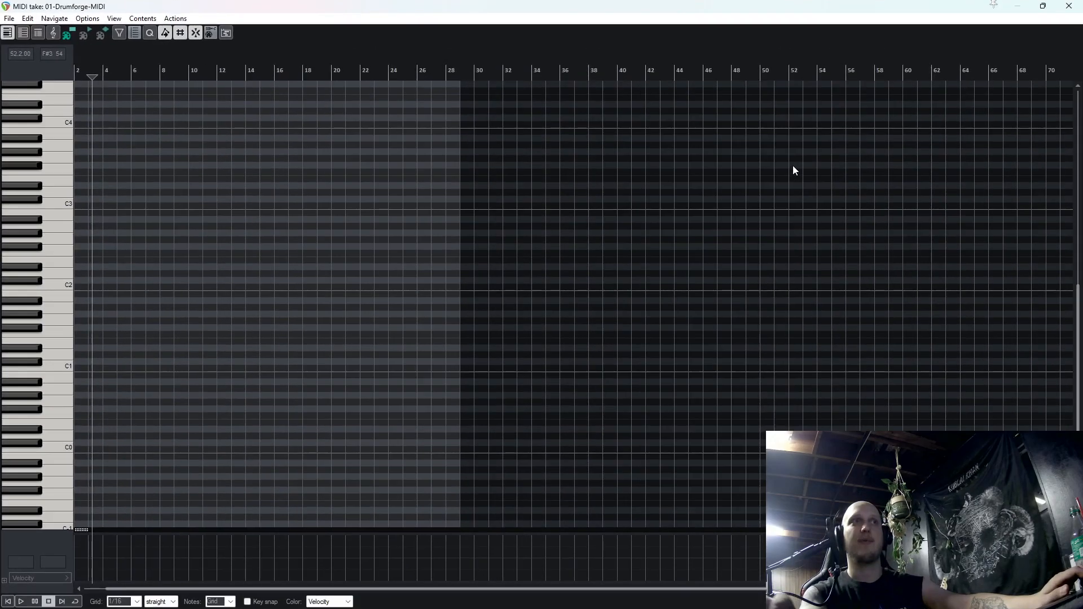
scroll(215, 314, "up", 8)
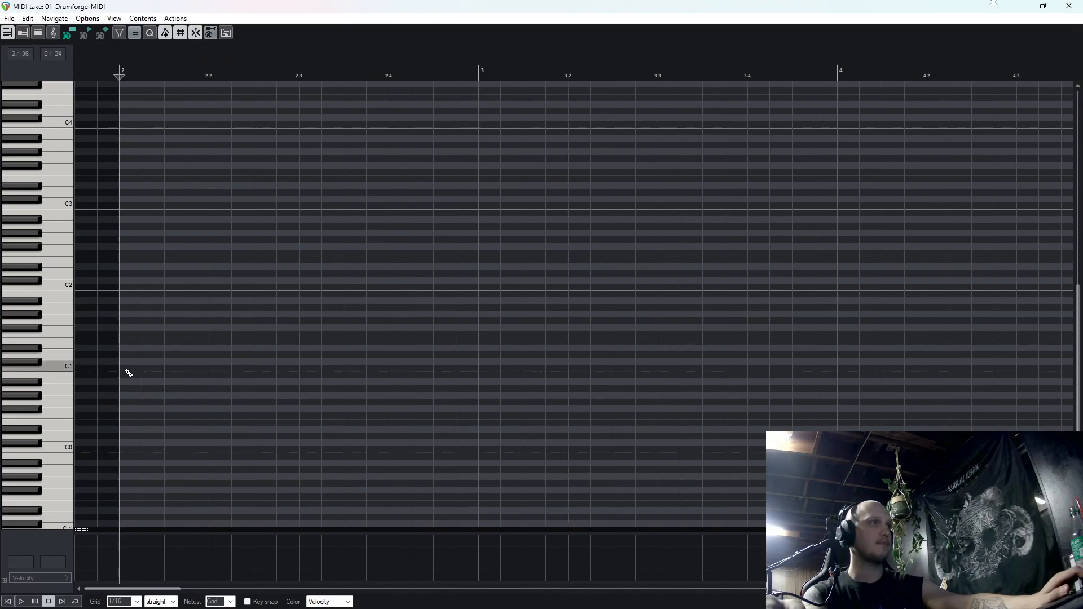
scroll(125, 370, "up", 2)
scroll(489, 373, "down", 1)
key("space")
left_click_drag(566, 370, 587, 290)
key("space")
scroll(466, 270, "down", 3)
scroll(542, 278, "up", 2)
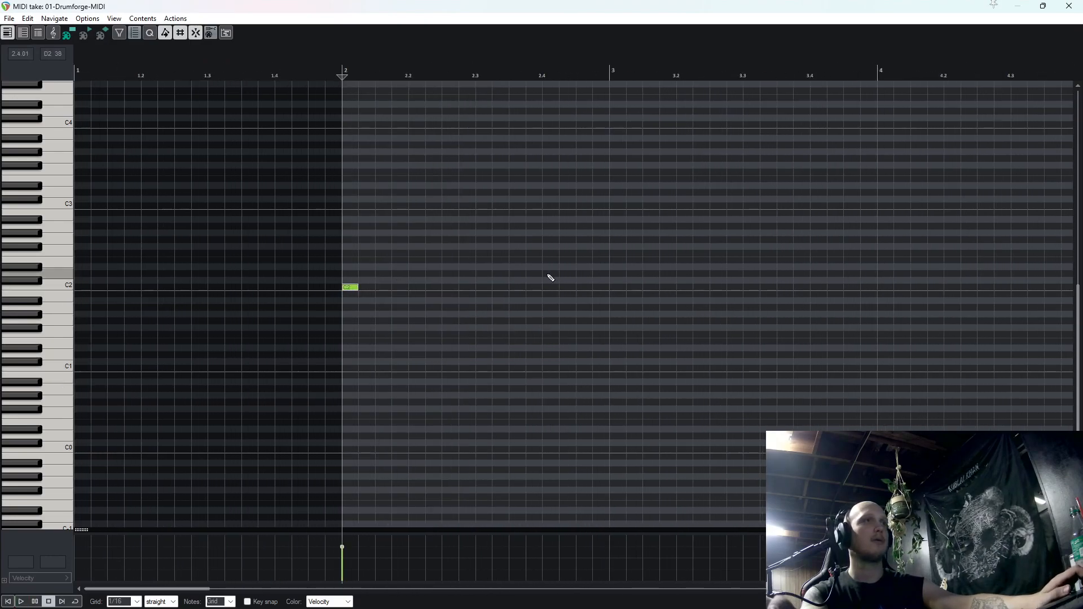
Add a 1/16 D2 note on beat 3 of bar 2 and copy the C2/D2 pattern into bars 3, 4 and 5.
left_click(485, 275)
left_click_drag(604, 314, 264, 214)
left_click(610, 279)
key("ctrl+v")
left_click(884, 299)
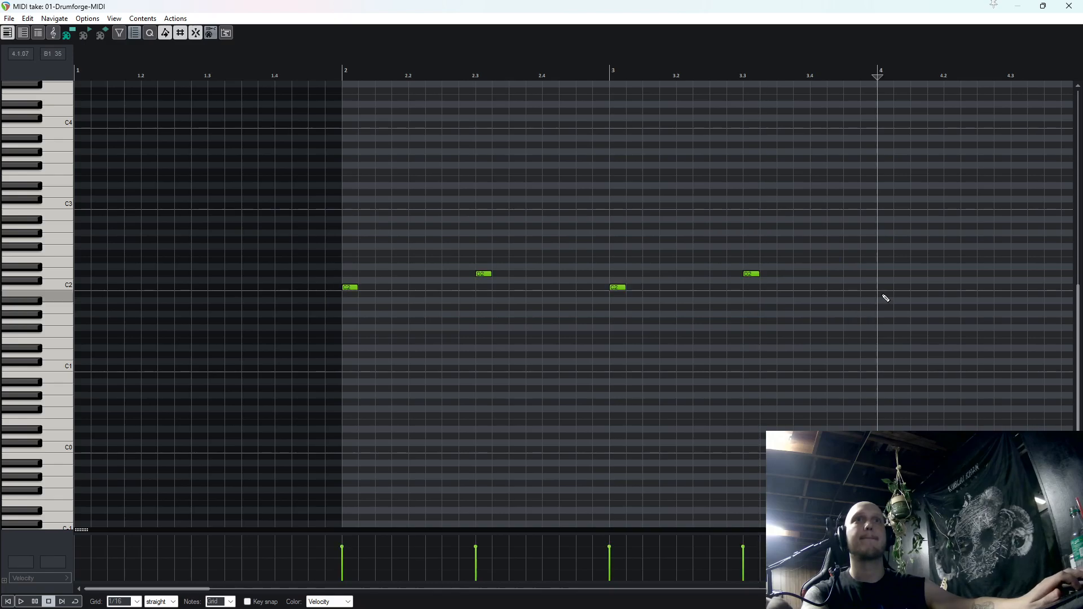
scroll(884, 298, "down", 3)
key("ctrl+v")
key("w")
Place D4 and F4 cymbal notes at the start of bar 2, above the first C2 note.
left_click(228, 167)
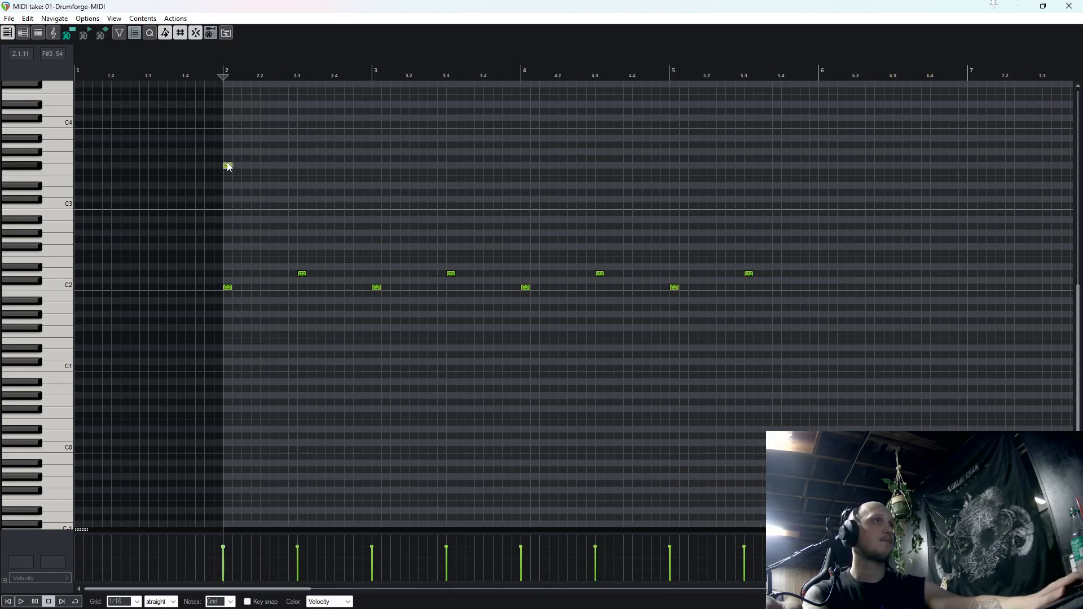
mouse_move(228, 166)
left_mouse_down()
mouse_move(228, 138)
mouse_move(215, 252)
mouse_move(212, 140)
mouse_move(200, 114)
mouse_move(228, 147)
left_mouse_up()
scroll(189, 136, "up", 2)
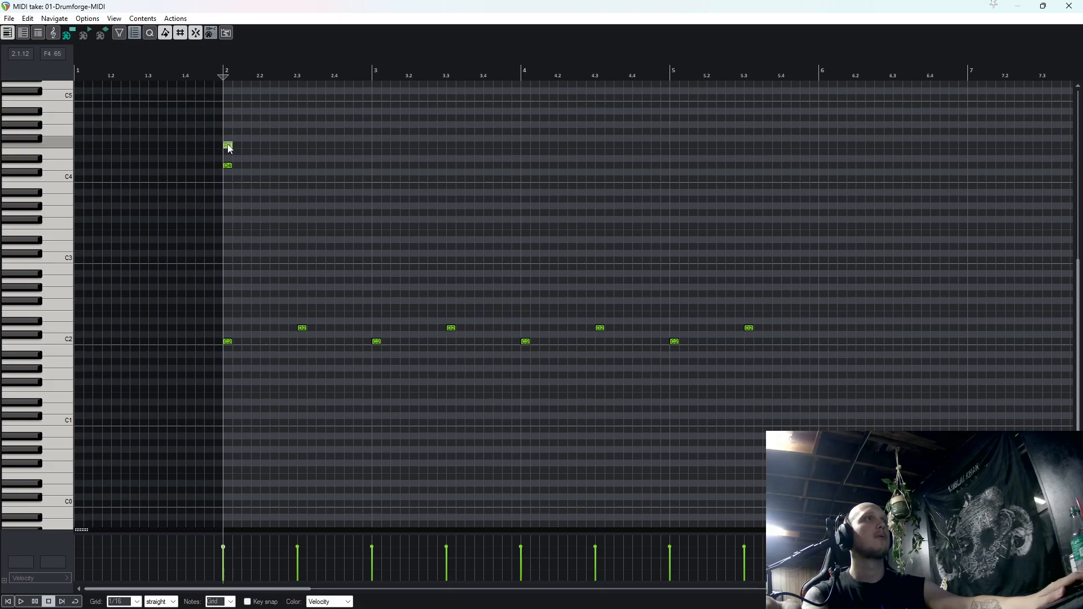
Repeat the F4 note on every quarter-note beat from bar 2 through bar 5.
scroll(372, 179, "up", 3)
left_click_drag(462, 148, 302, 123)
left_click(414, 145)
key("ctrl+v")
left_click_drag(449, 153, 341, 127)
key("ctrl+c")
left_click(476, 146)
key("ctrl+v")
left_click_drag(588, 158, 301, 125)
key("ctrl+c")
left_click(609, 149)
key("ctrl+v")
left_click_drag(934, 154, 281, 119)
key("ctrl+c")
left_click(877, 145)
key("ctrl+v")
scroll(611, 187, "down", 3)
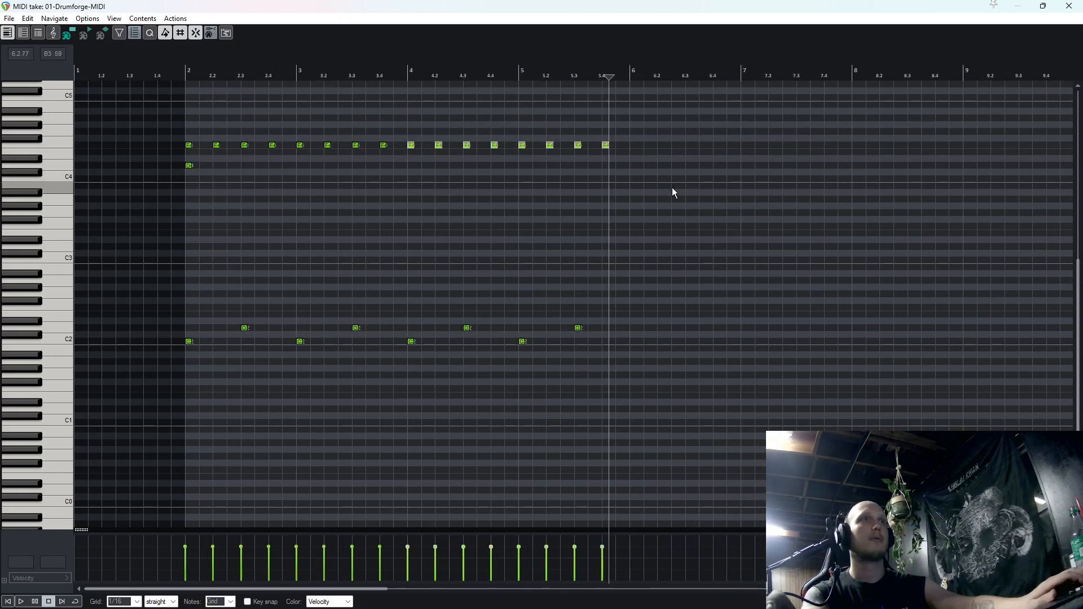
left_click(605, 145)
key("Delete")
key("ctrl+z")
Raise the velocity of all the C2 and D2 notes and play the groove back.
key("Home")
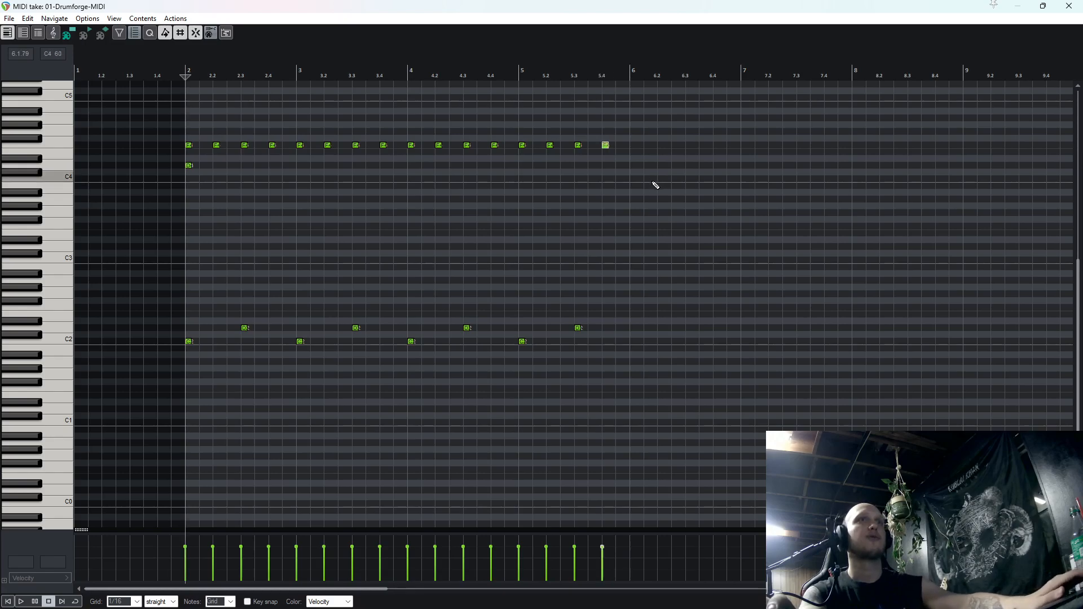
key("space")
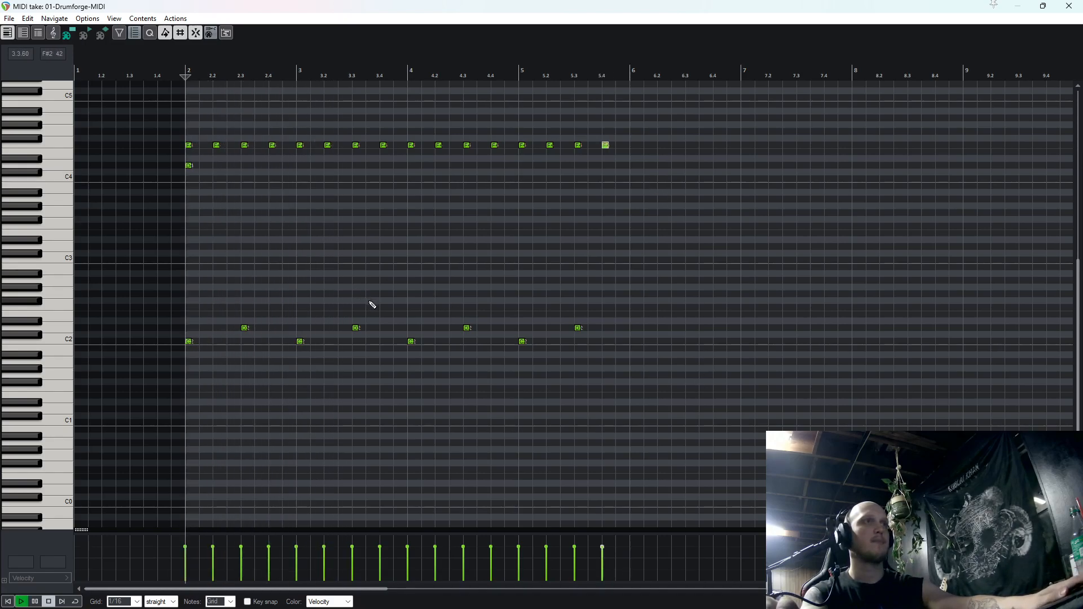
key("space")
left_click_drag(665, 365, 186, 198)
left_click_drag(352, 550, 354, 535)
key("space")
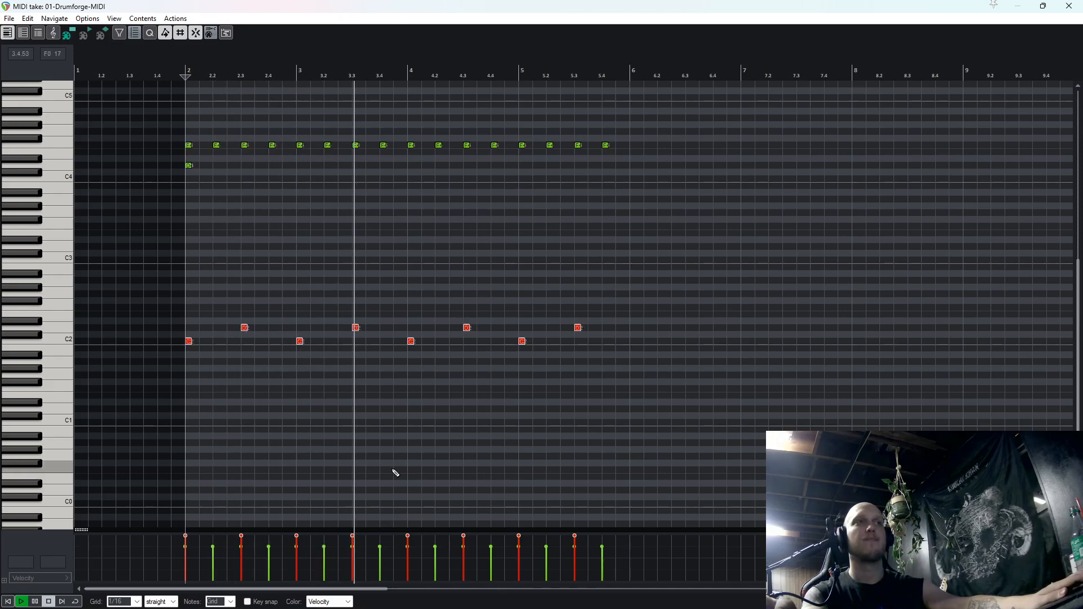
scroll(570, 289, "down", 3)
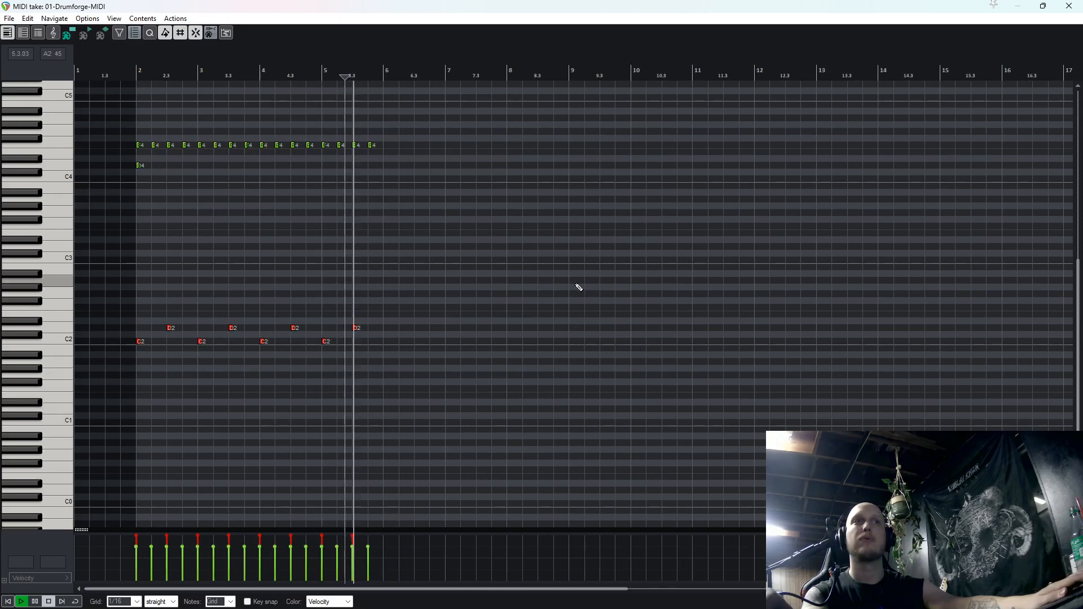
scroll(579, 287, "up", 3)
key("space")
Build a 1/16-note fill from beat 3 of bar 5 using pairs of D2, C2, E2 and G2 notes.
left_click(620, 328)
left_click(638, 314)
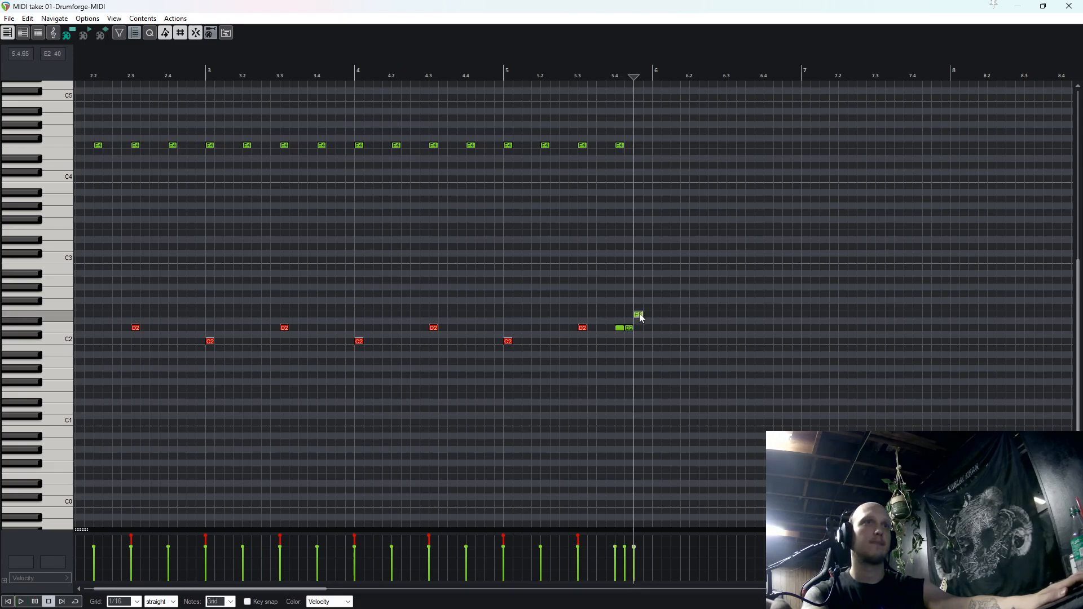
left_click(592, 328)
double_click(624, 328)
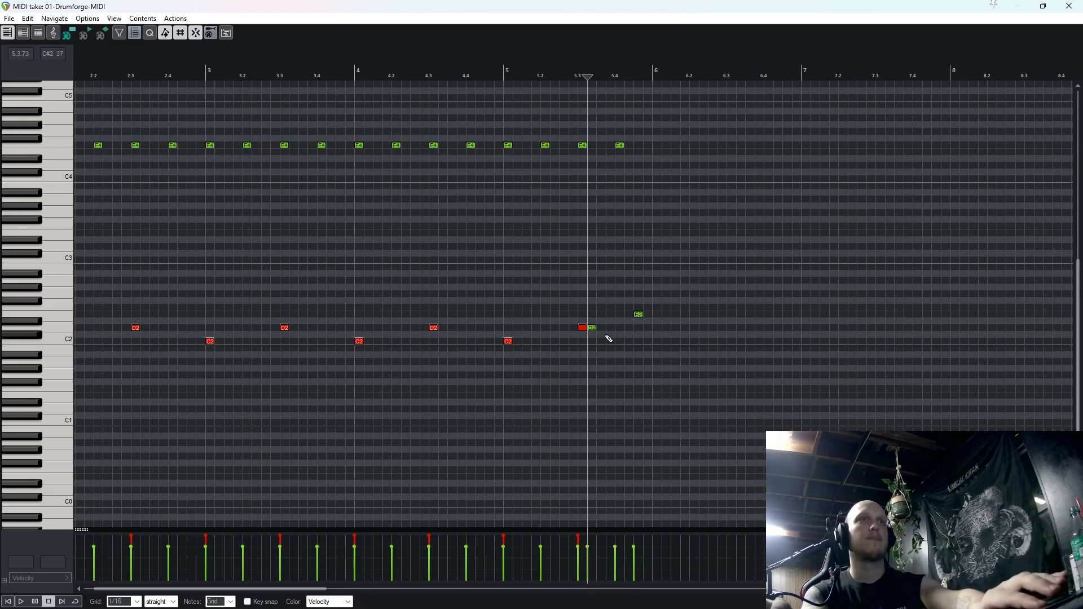
left_click(602, 341)
left_click(612, 342)
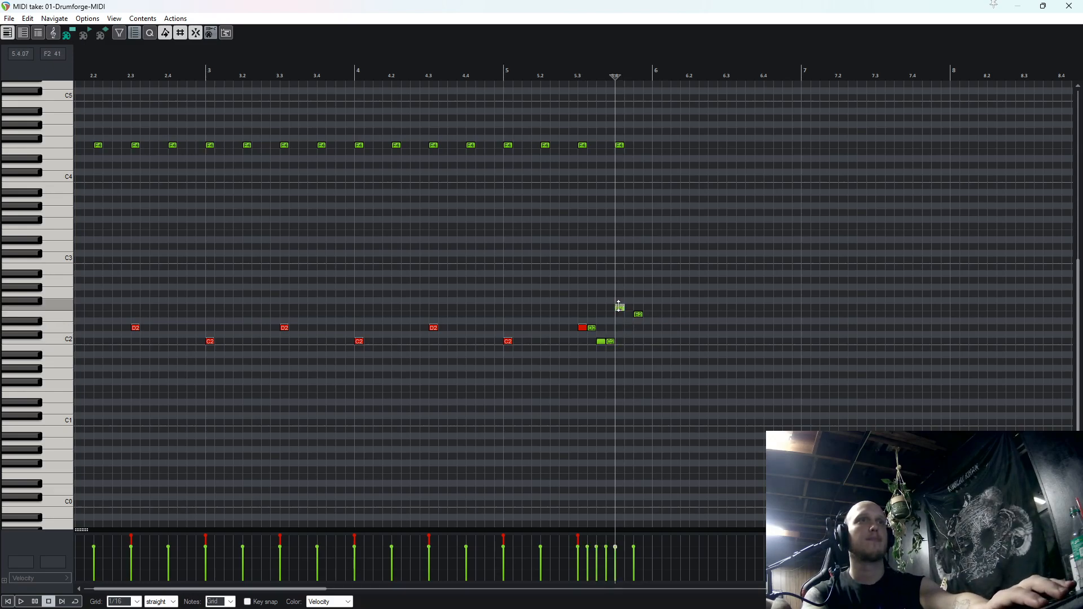
left_click(620, 314)
left_click(629, 314)
double_click(638, 315)
double_click(637, 296)
double_click(641, 295)
double_click(646, 295)
Delete the two F4 notes above the fill on beats 3 and 4 of bar 5.
left_click_drag(638, 182, 603, 111)
key("Delete")
left_click(529, 254)
key("space")
left_click_drag(568, 239, 594, 135)
key("Delete")
left_click(460, 235)
Draw a rising velocity ramp across the fill notes at the end of bar 5 and play it back.
left_click_drag(576, 552, 645, 543)
scroll(676, 329, "down", 4)
key("space")
Copy the four-bar groove with its fill to bar 6 and raise the copied F4 notes to F5.
left_click_drag(626, 382, 105, 79)
left_click(387, 306)
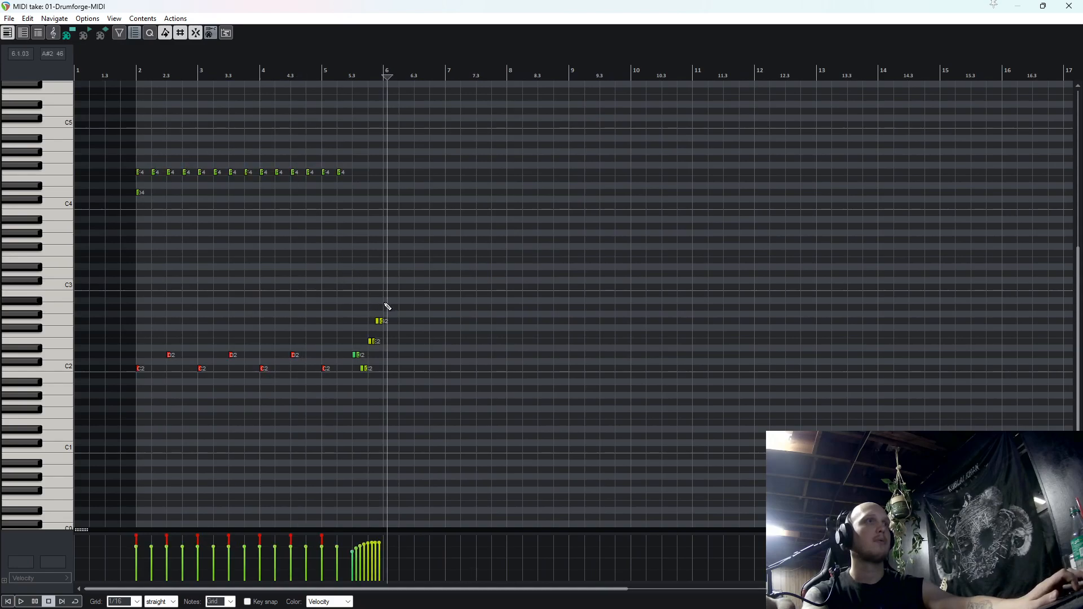
key("ctrl+v")
key("Home")
left_click_drag(628, 188, 403, 97)
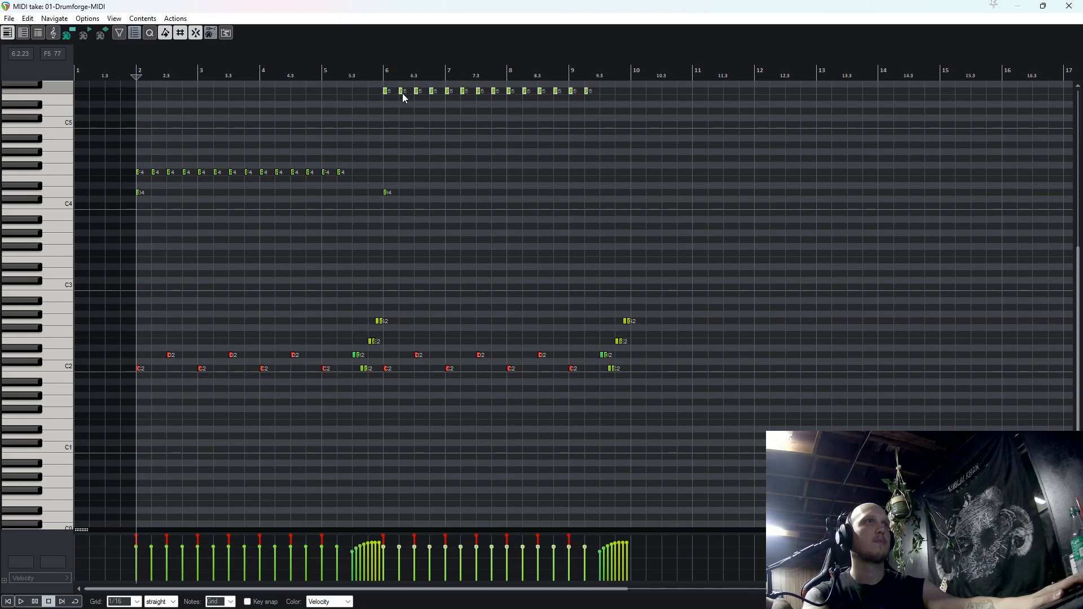
left_click(369, 112)
Play back the transition into the copied groove, closing the MIDI editor and stopping playback.
key("space")
left_click(1068, 6)
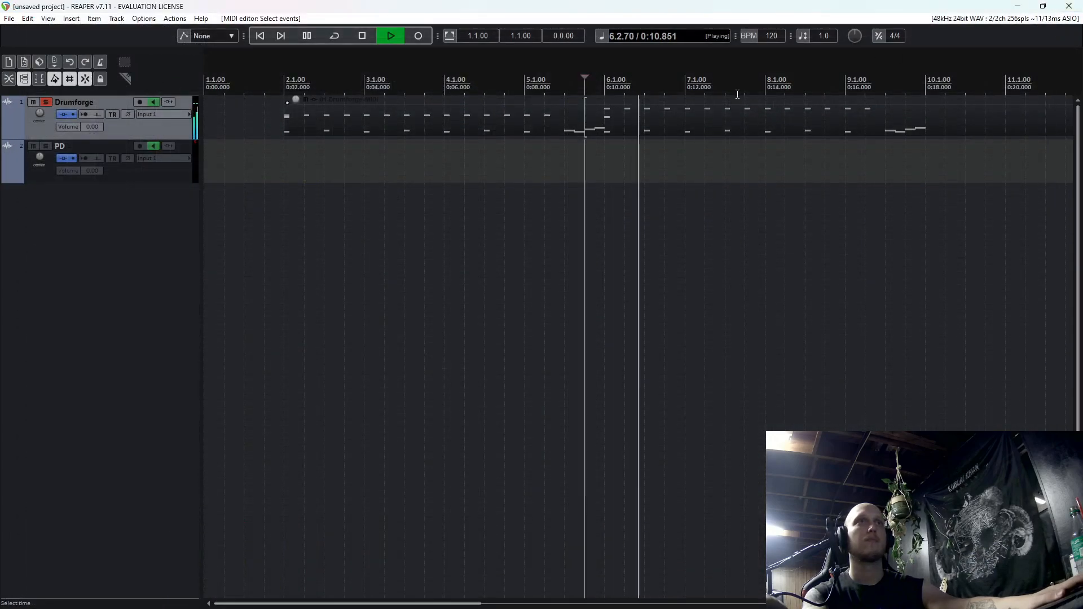
key("space")
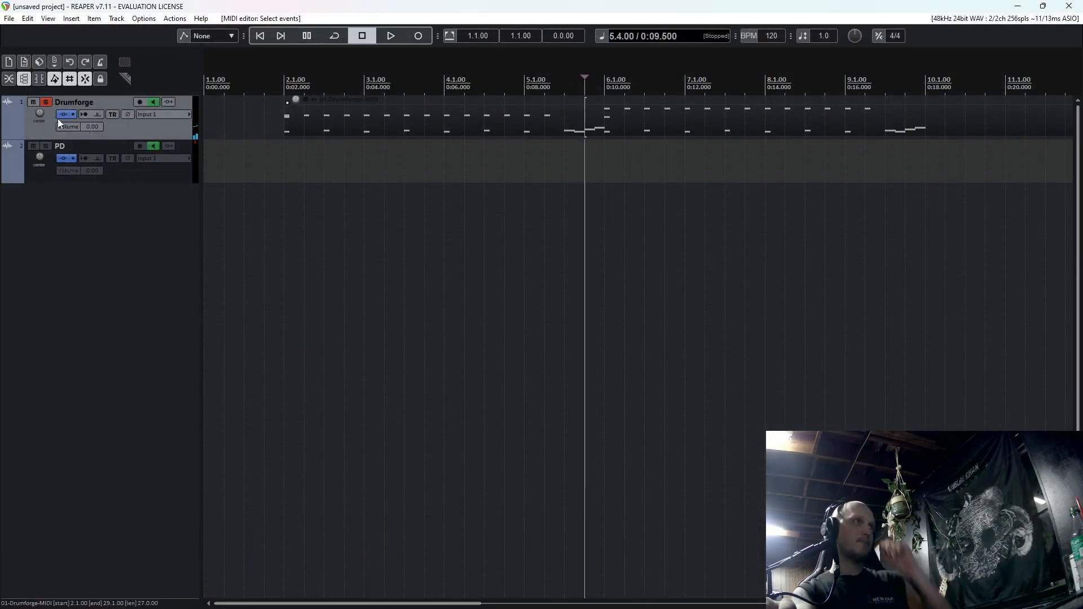
Open the Drumforge track's plugin window and place the edit cursor at the start of bar 2.
left_click(90, 116)
left_click_drag(509, 92, 474, 167)
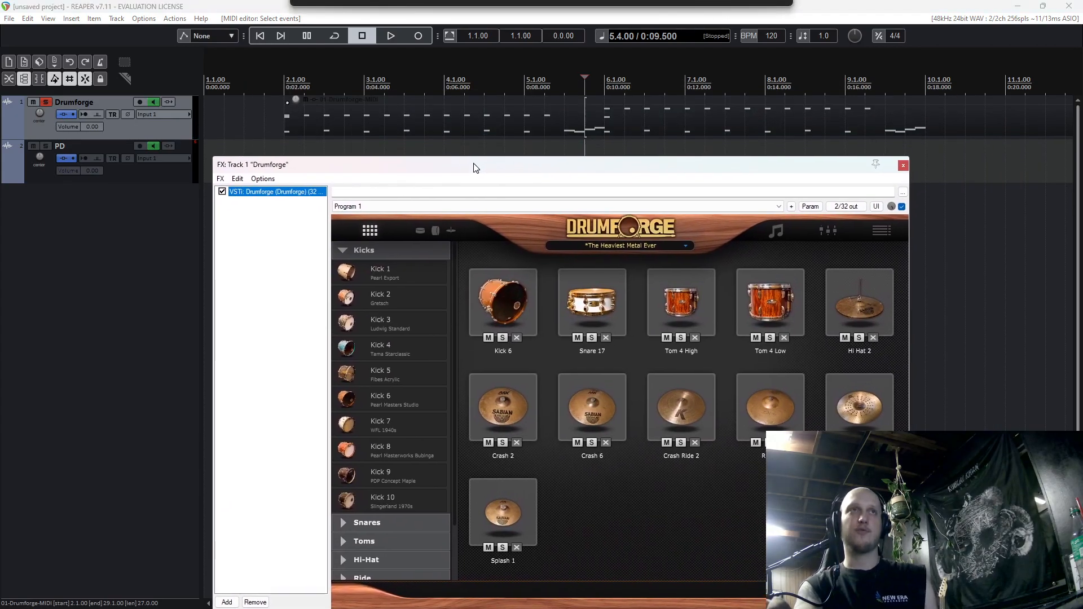
left_click(279, 144)
left_click_drag(393, 166, 311, 143)
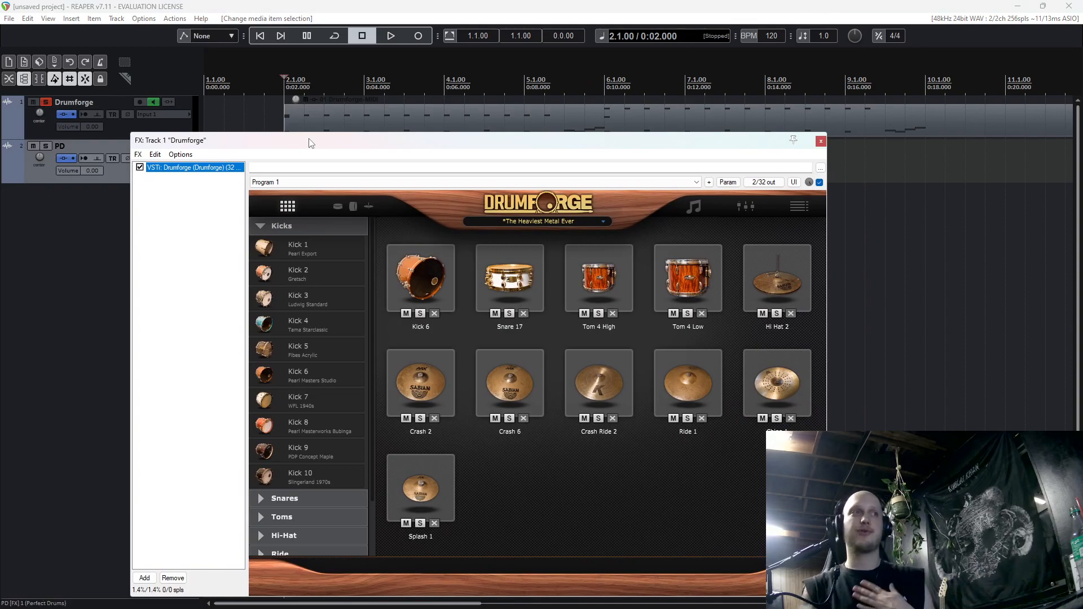
Browse the Drumforge drum library and add Kick 4 to the kit beside Kick 6.
scroll(322, 343, "down", 2)
left_click(315, 439)
scroll(320, 364, "down", 3)
scroll(295, 383, "up", 6)
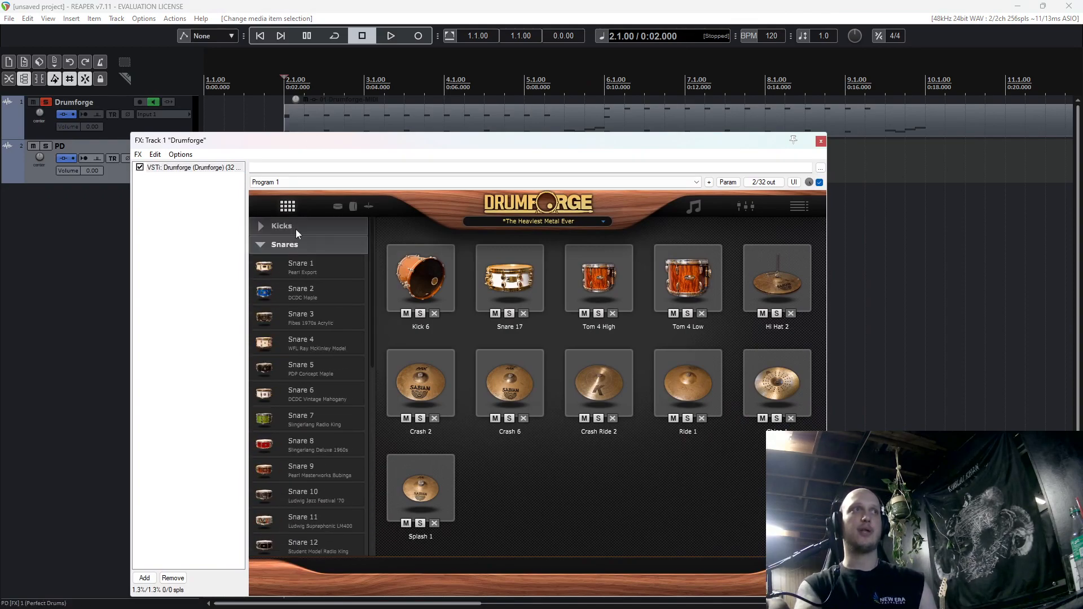
left_click(297, 229)
left_click_drag(279, 320, 463, 285)
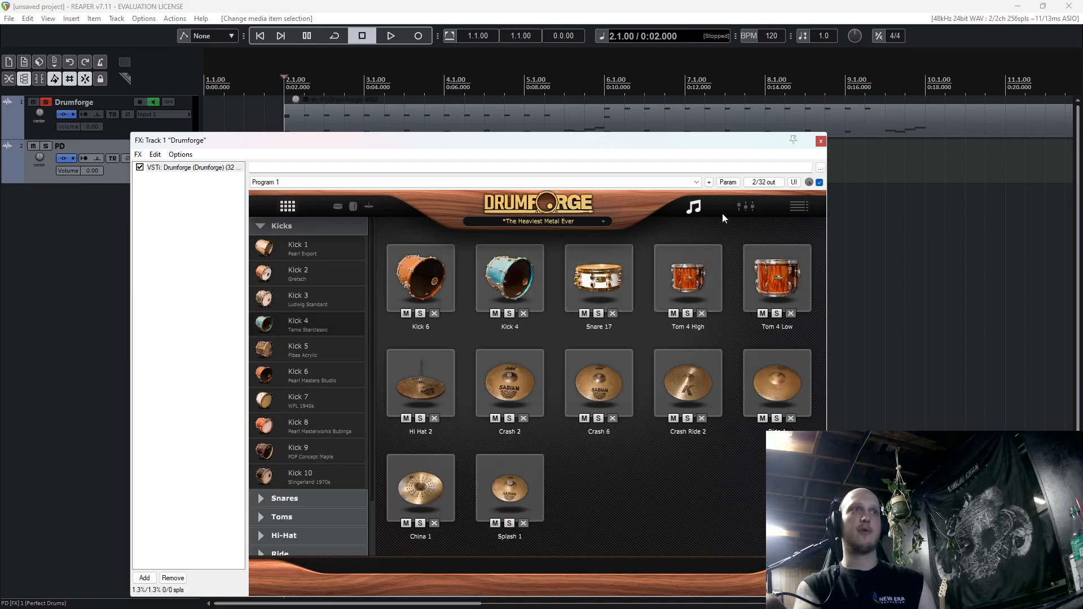
Set the Kick 4 fader in the Drumforge mixer to about -8.3 dB while playing the groove.
left_click(745, 206)
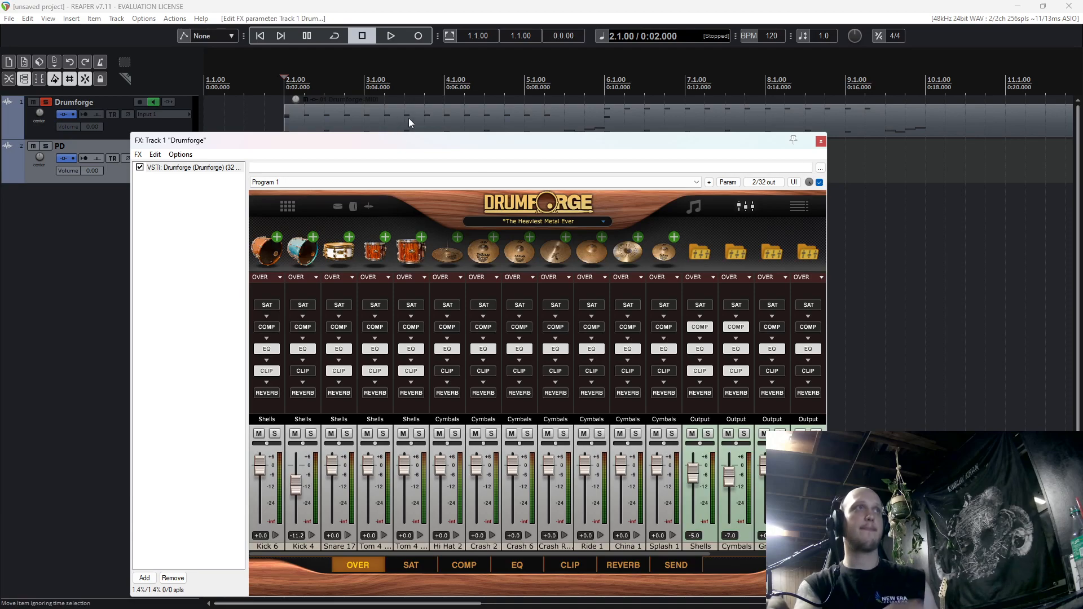
key("space")
left_click_drag(296, 484, 303, 480)
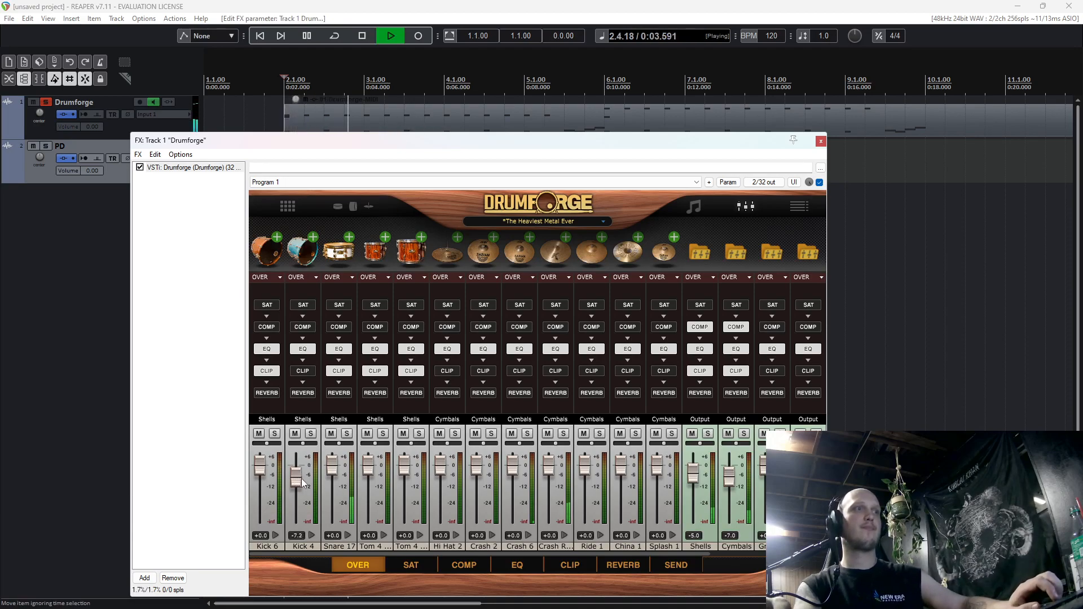
key("space")
Return to the Drumforge kit view and add Snare 16 from the snare library beside Snare 17.
left_click(337, 206)
left_click(285, 209)
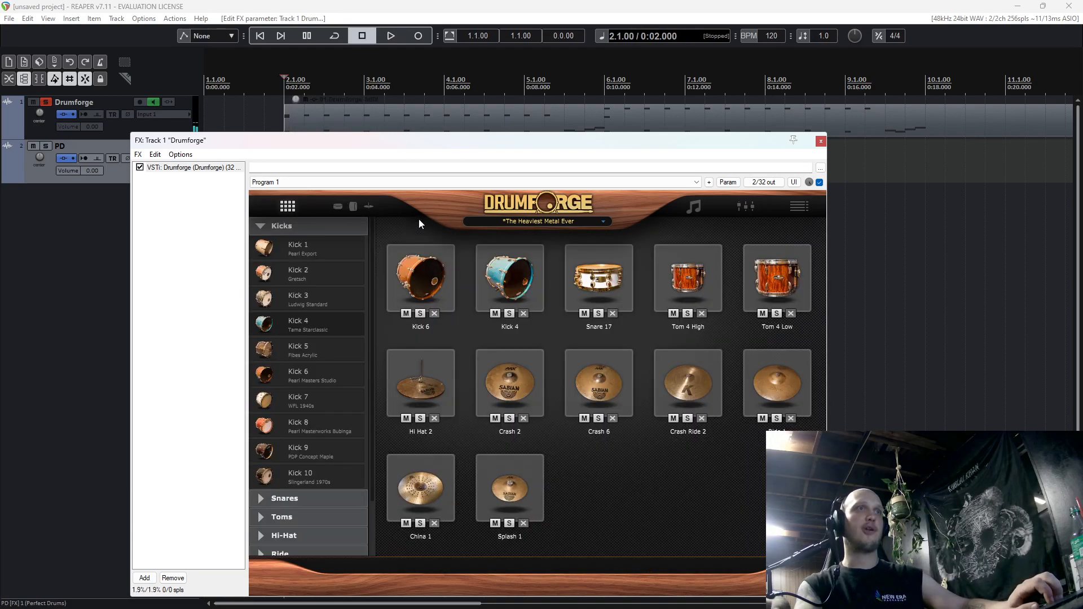
left_click(286, 502)
scroll(306, 466, "down", 5)
left_click_drag(306, 467, 674, 280)
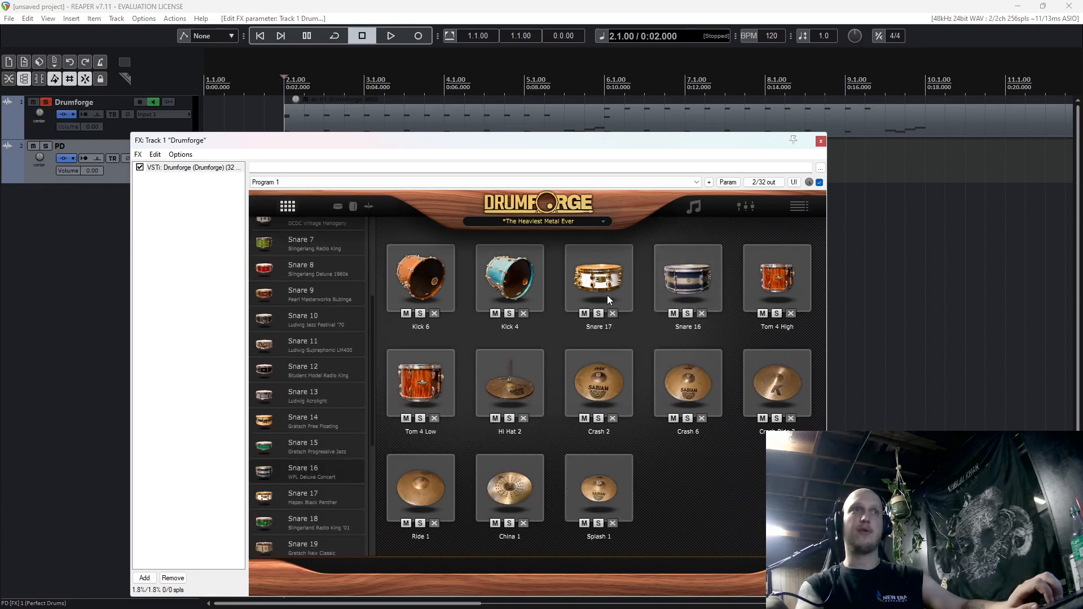
Set the Tom 4 High fader in the Drumforge mixer to -4.5 dB during playback and close the plugin window.
left_click(745, 206)
key("space")
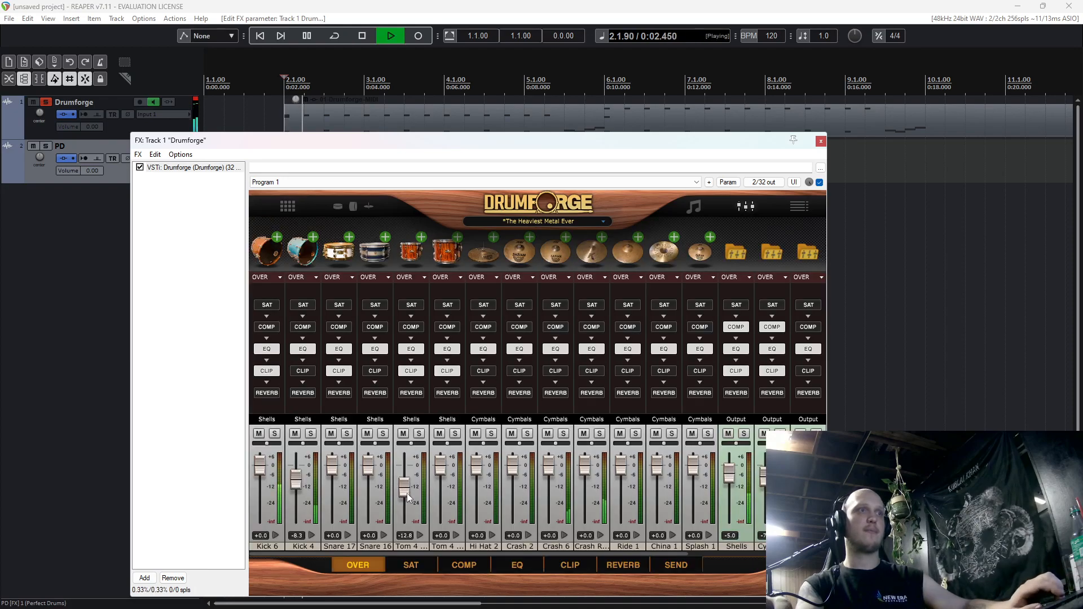
left_click_drag(408, 493, 409, 473)
key("space")
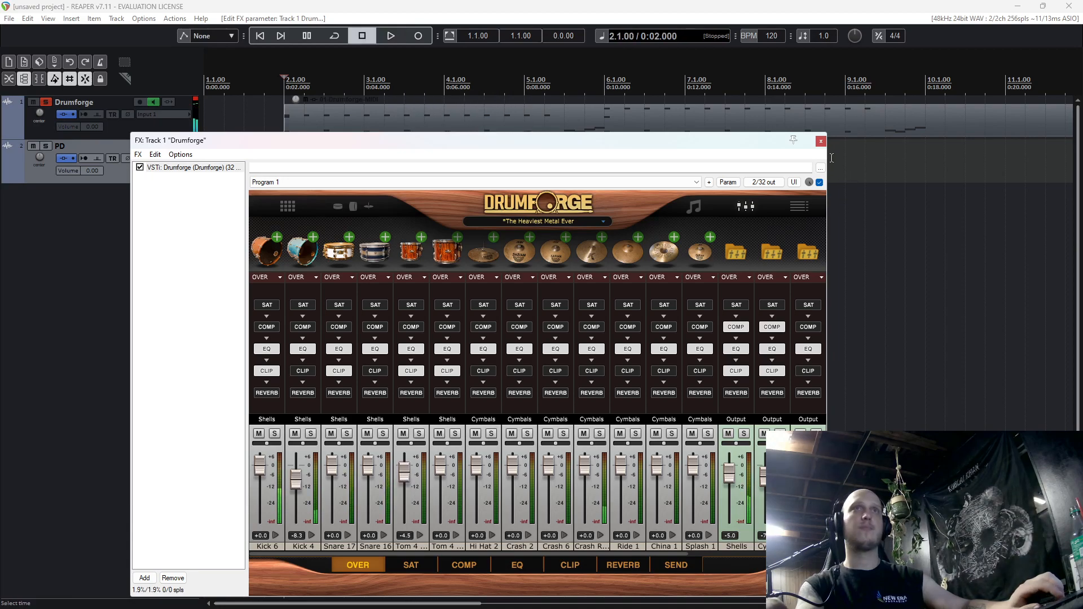
left_click(820, 141)
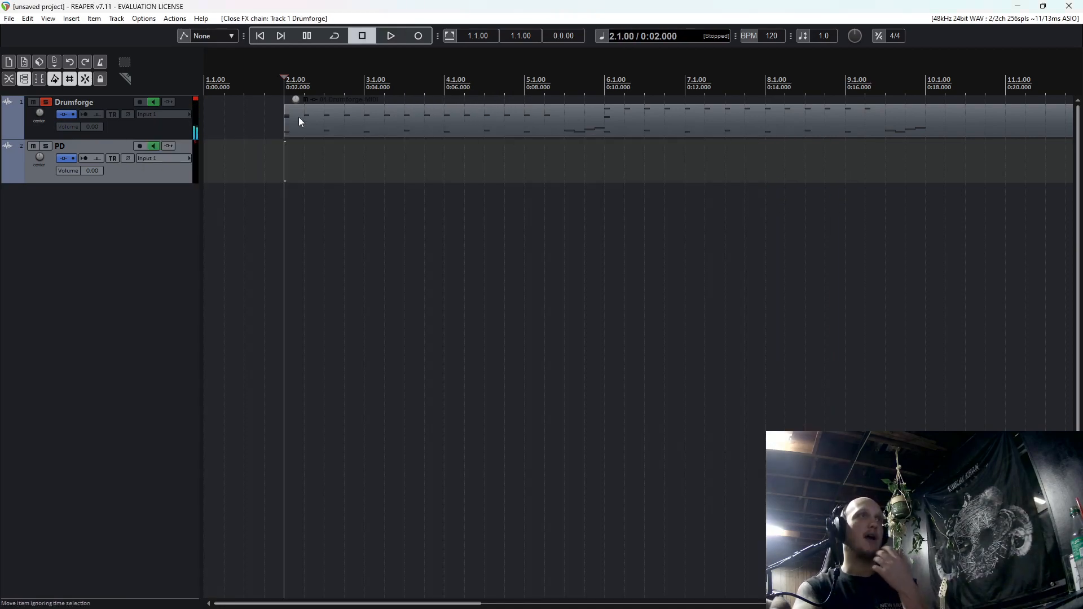
Reopen the Drumforge plugin on its mixer view and build multichannel routing for its 16 stereo outputs.
left_click(67, 114)
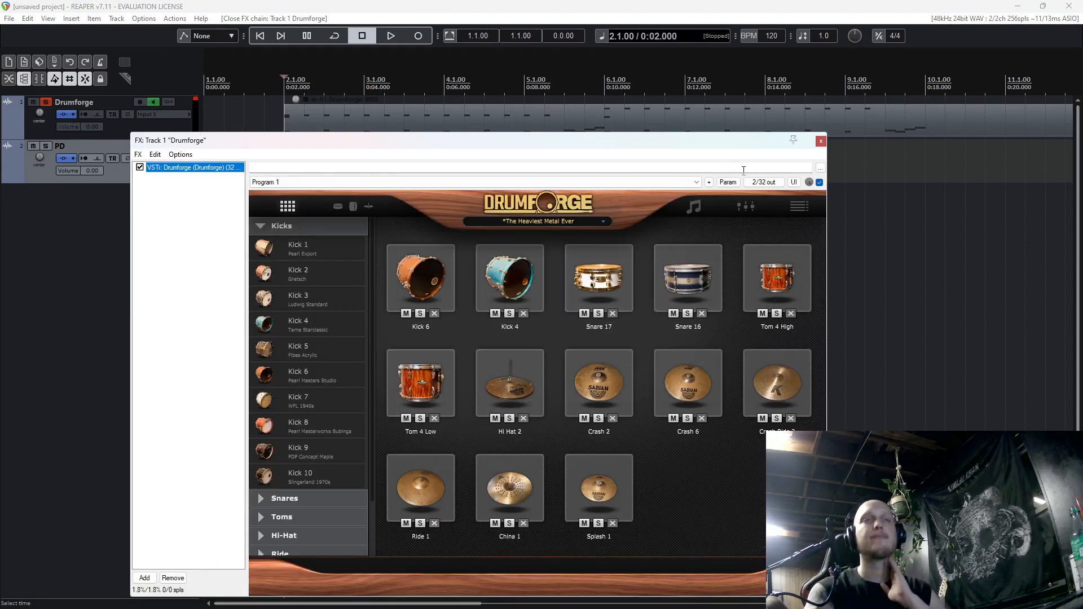
left_click(747, 207)
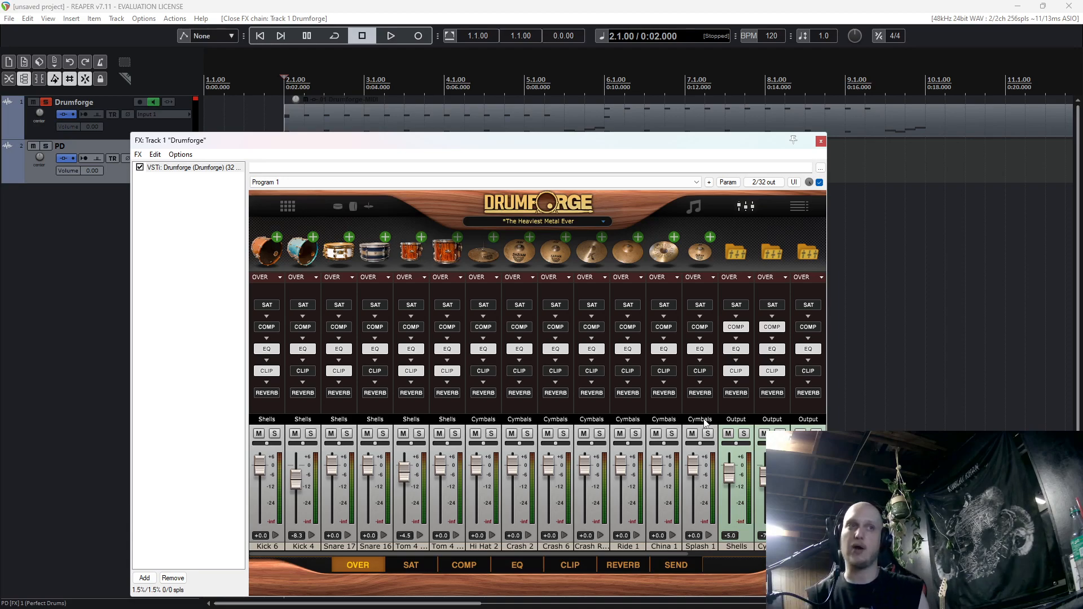
left_click_drag(497, 141, 701, 79)
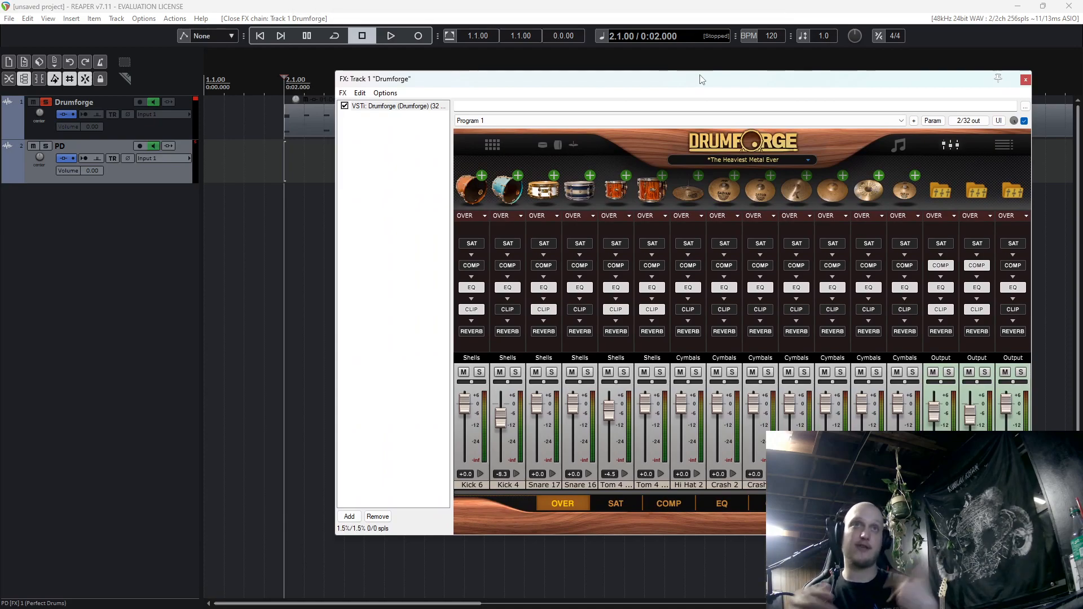
right_click(392, 111)
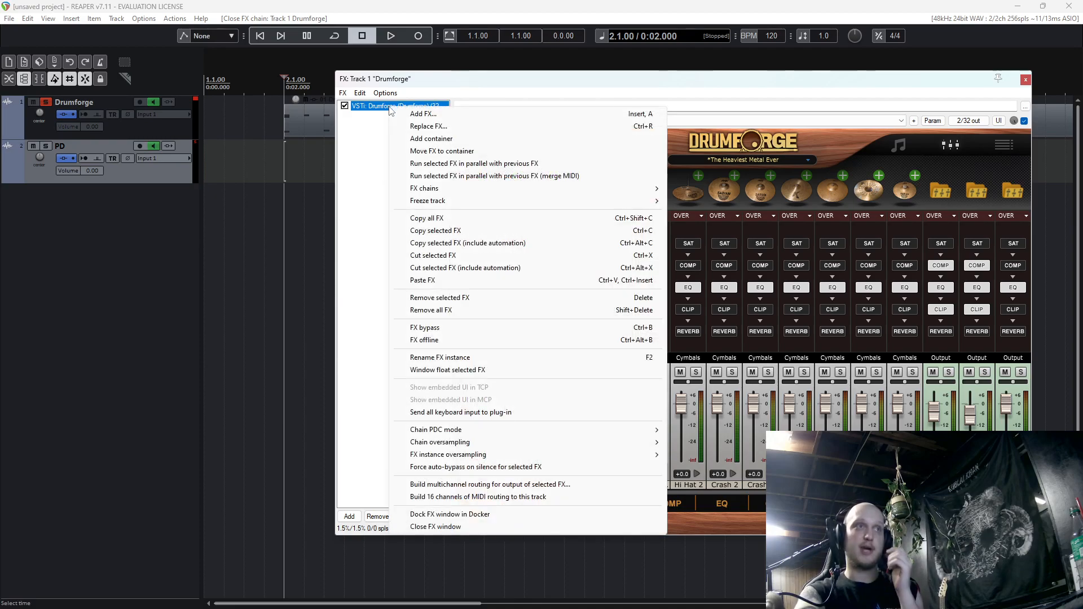
left_click(488, 484)
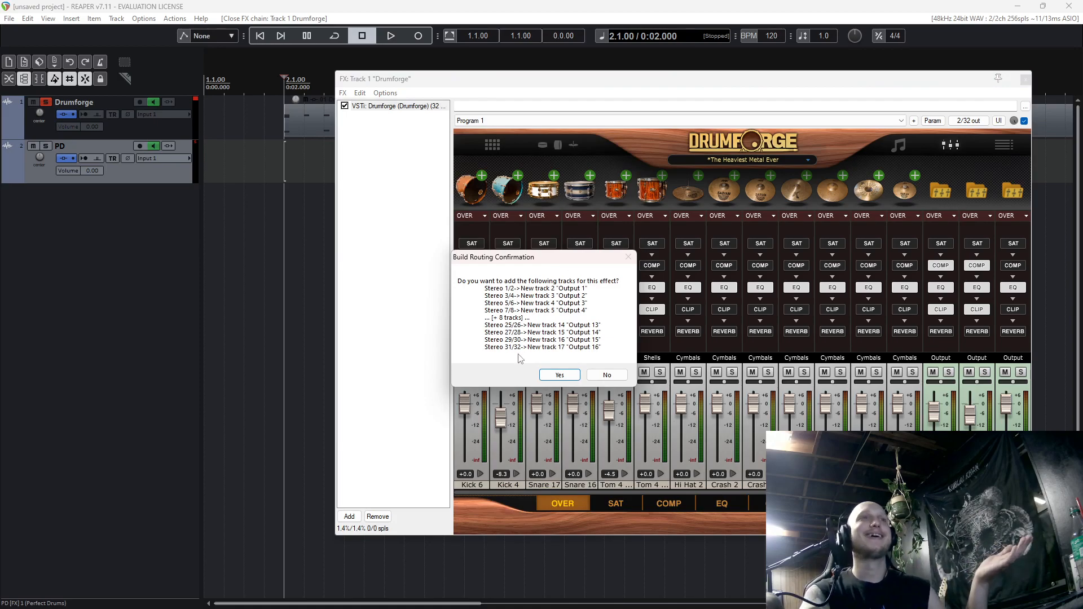
left_click(560, 375)
right_click(398, 109)
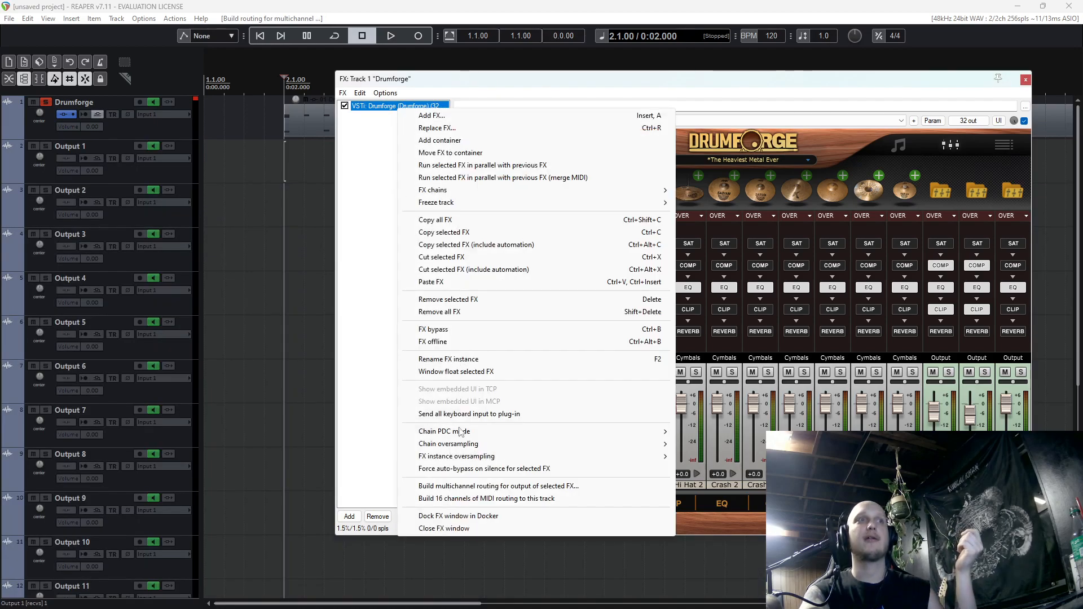
left_click(455, 486)
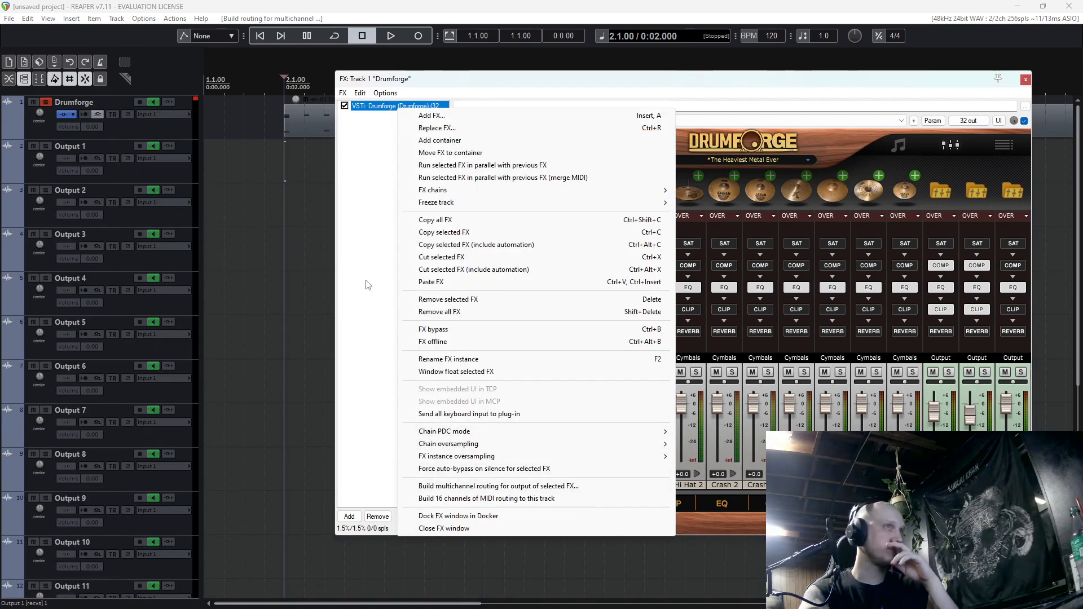
scroll(126, 385, "up", 8)
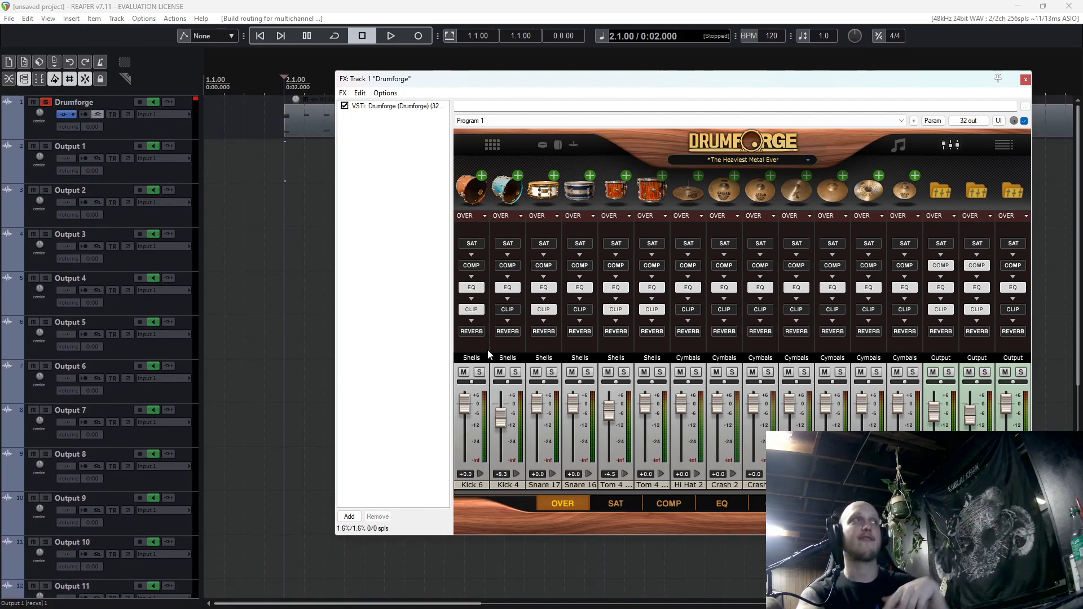
Rename the tracks Output 1 to Output 4 as Kick, Snare, Rack and Floor.
left_click(119, 174)
double_click(95, 147)
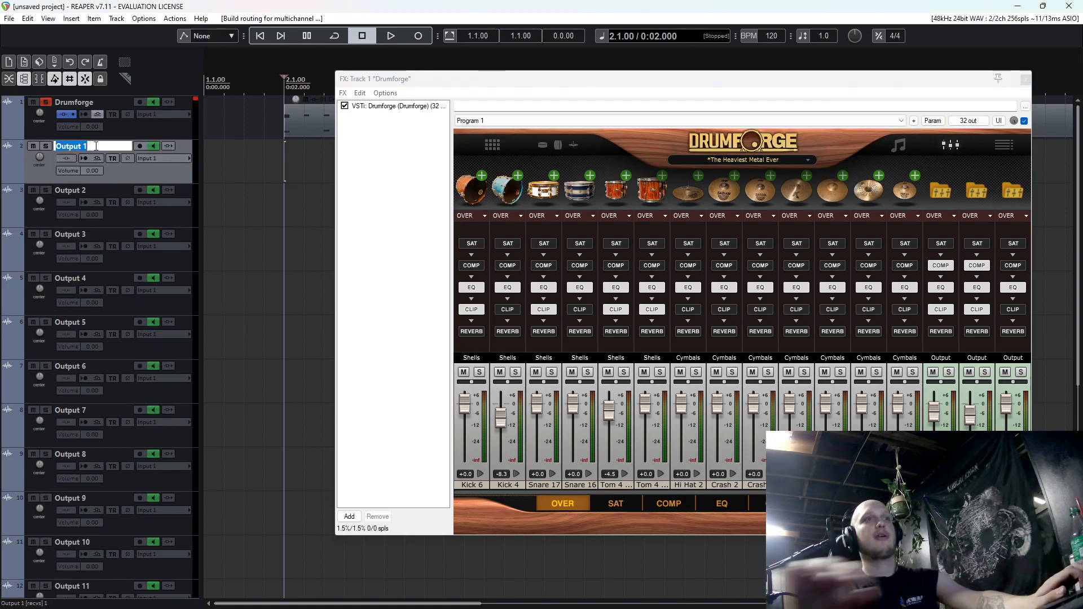
type("Kick")
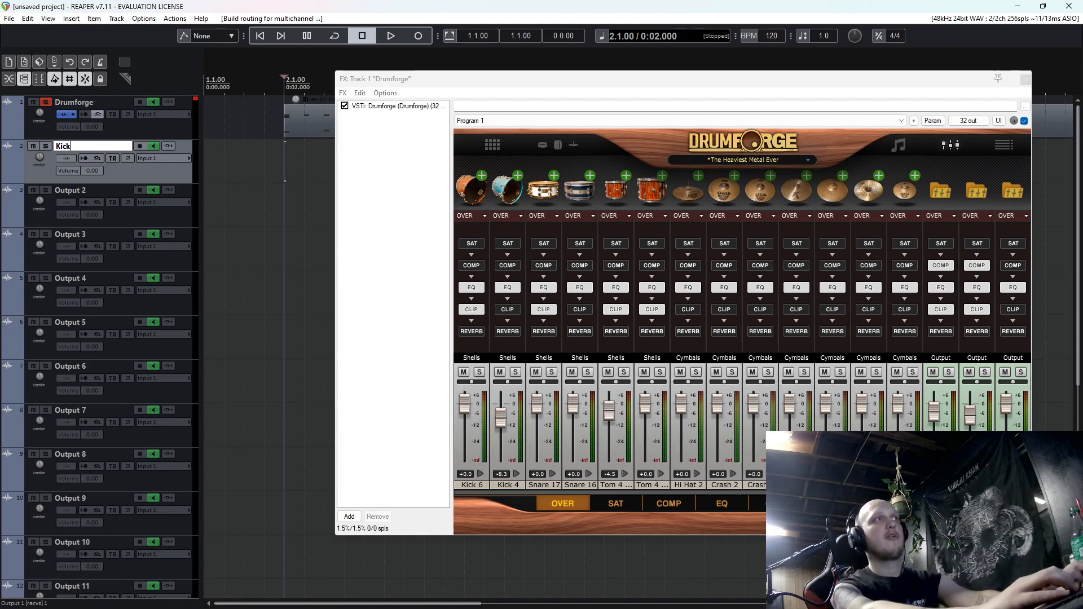
key("Tab")
type("Snare")
key("Tab")
type("Rack")
key("Tab")
type("Floor")
key("Tab")
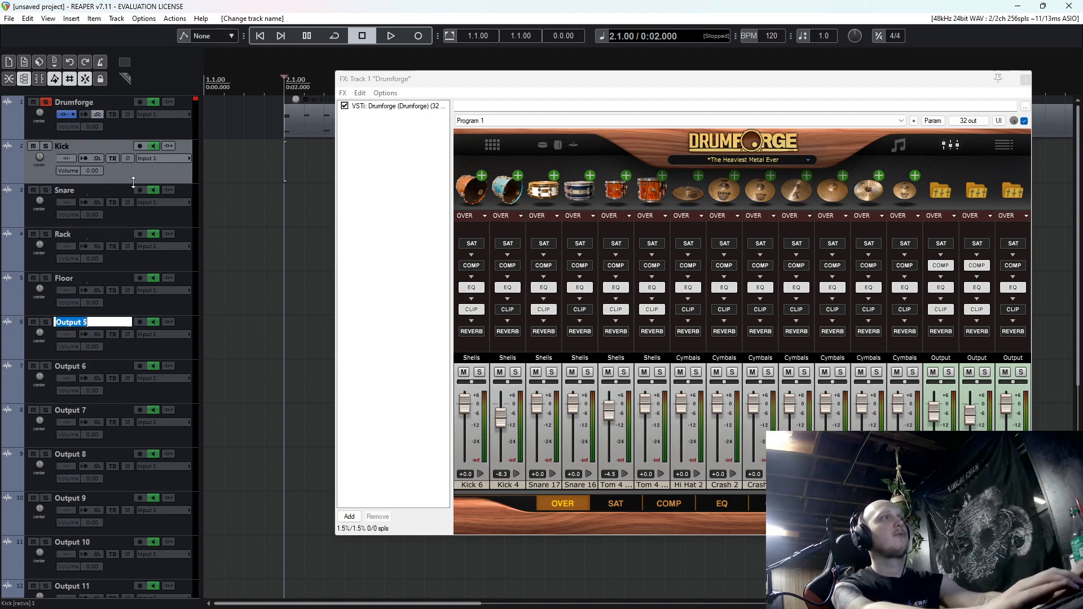
Rename the tracks Output 5 to Output 8 as HH, RIDE, OH and ROOM.
type("HH")
key("Tab")
type("RID")
key("Tab")
key("BackSpace")
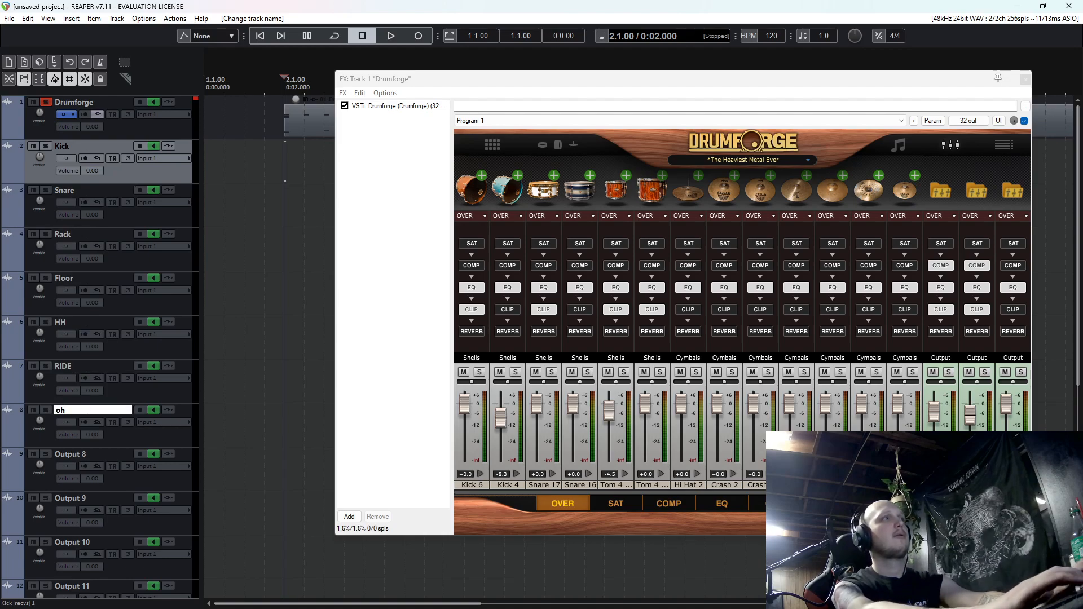
key("Tab")
double_click(75, 408)
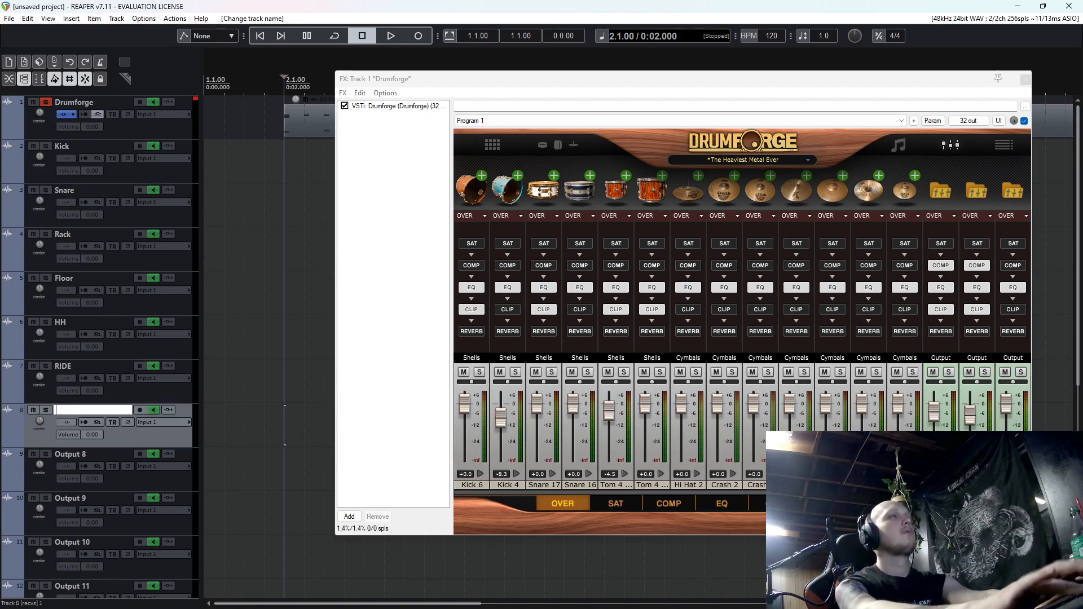
key("Tab")
type("ROOM")
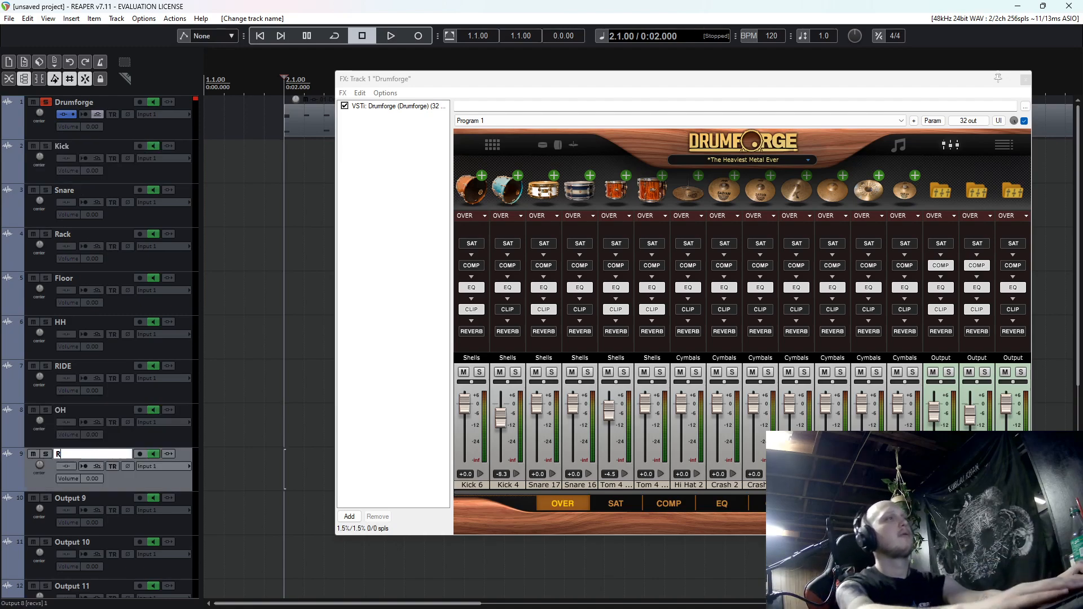
Rename the Output 9 track as Accents.
double_click(100, 495)
type("ACCEN")
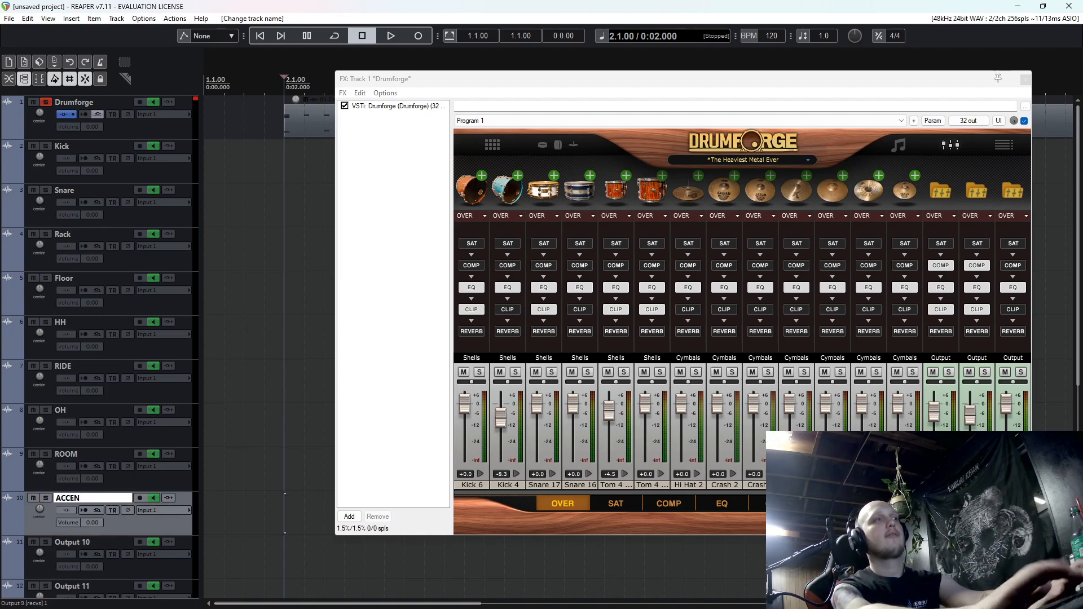
type("ts")
key("Return")
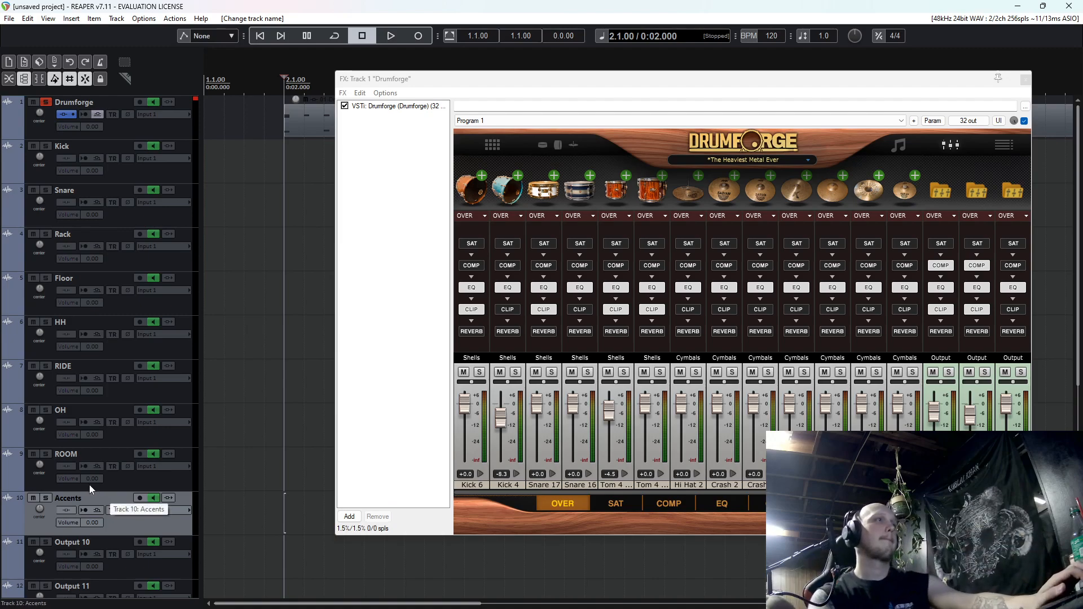
Delete the unused tracks Output 10 through Output 16, keeping the PD track.
scroll(113, 496, "down", 2)
left_click(143, 500)
scroll(146, 512, "down", 6)
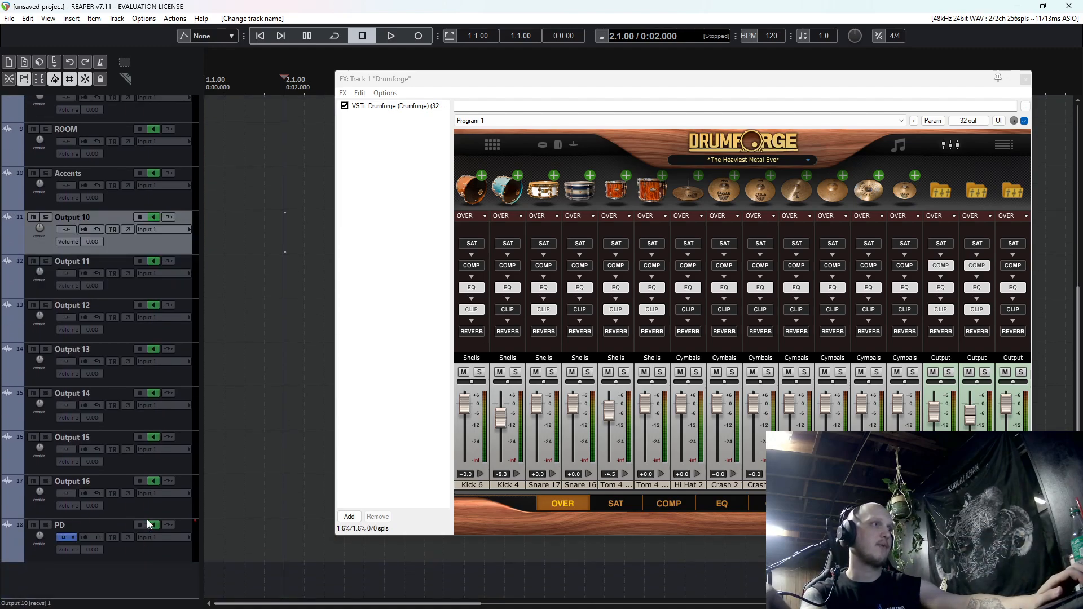
left_click(148, 499, "shift")
key("Delete")
key("Return")
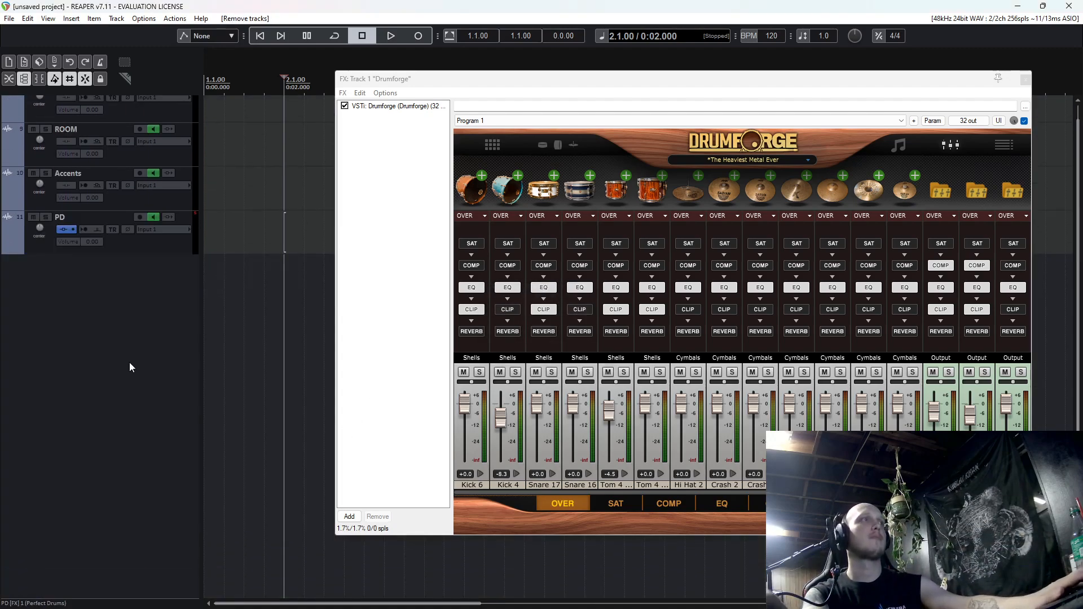
scroll(130, 362, "up", 8)
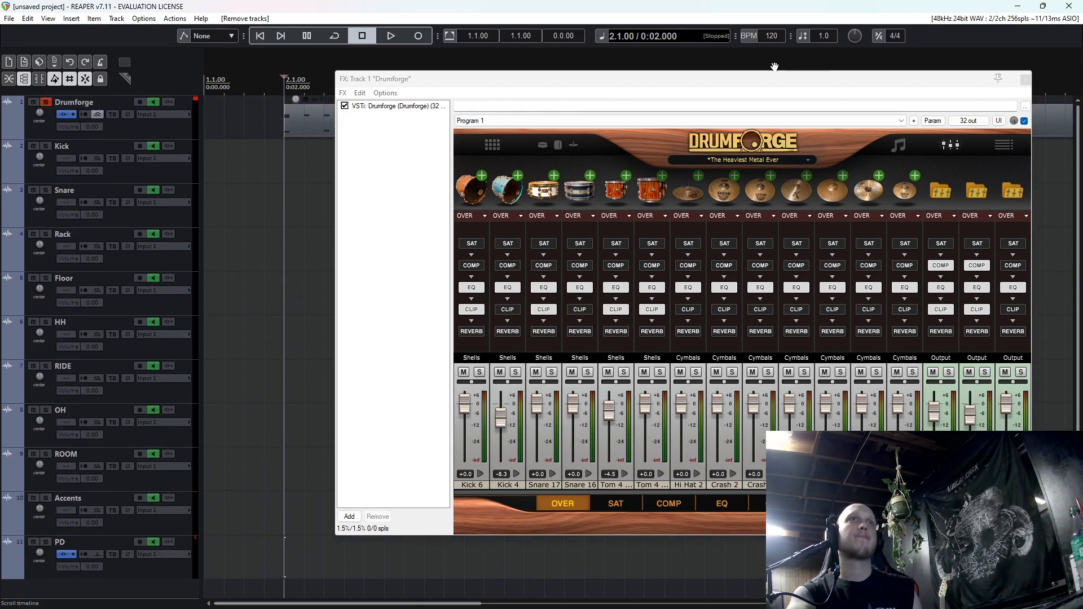
Check the Drumforge kit view, return to the mixer and route Kick 6 and Kick 4 to Output 1.
left_click_drag(772, 79, 802, 66)
left_click(571, 131)
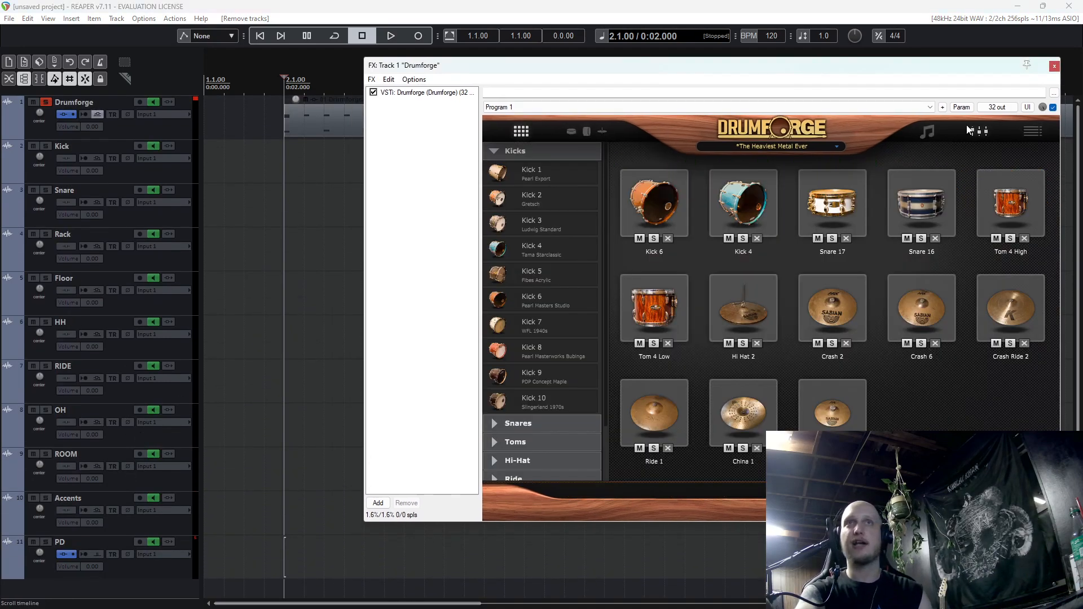
left_click(986, 133)
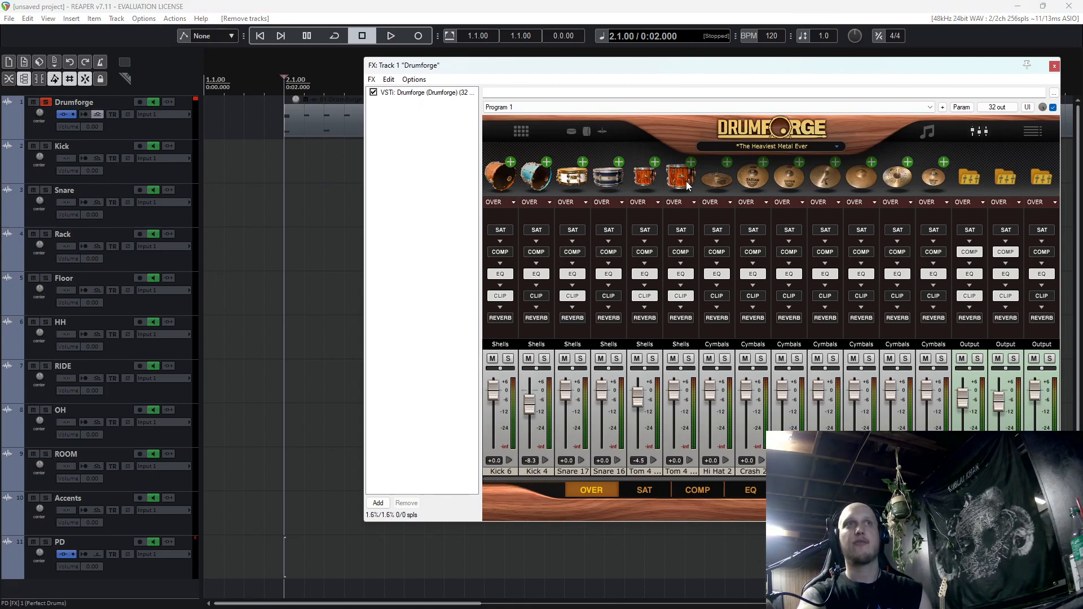
left_click(507, 342)
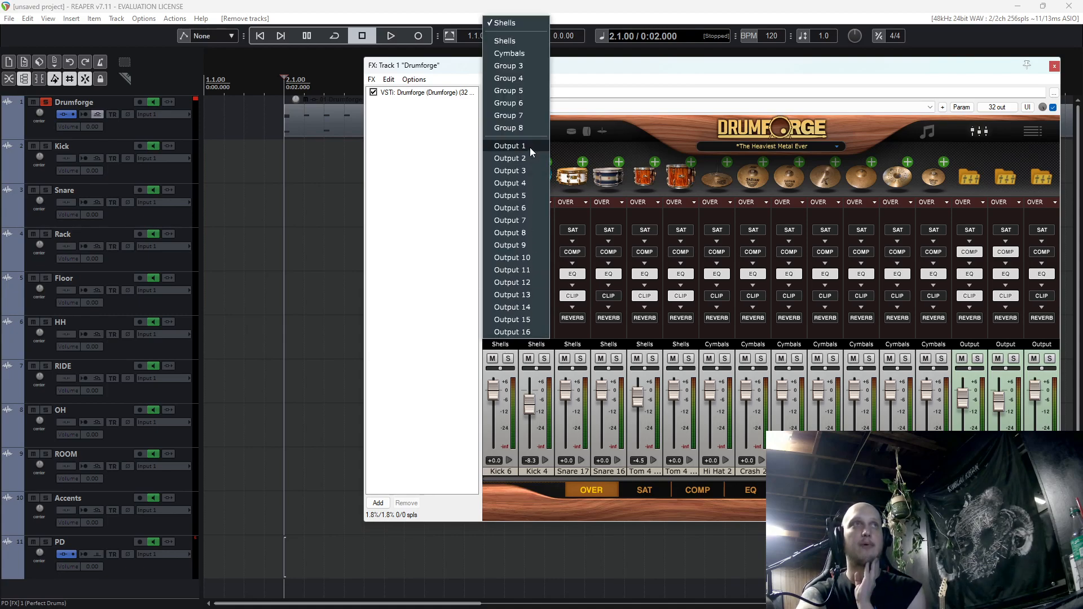
left_click(530, 147)
left_click(537, 344)
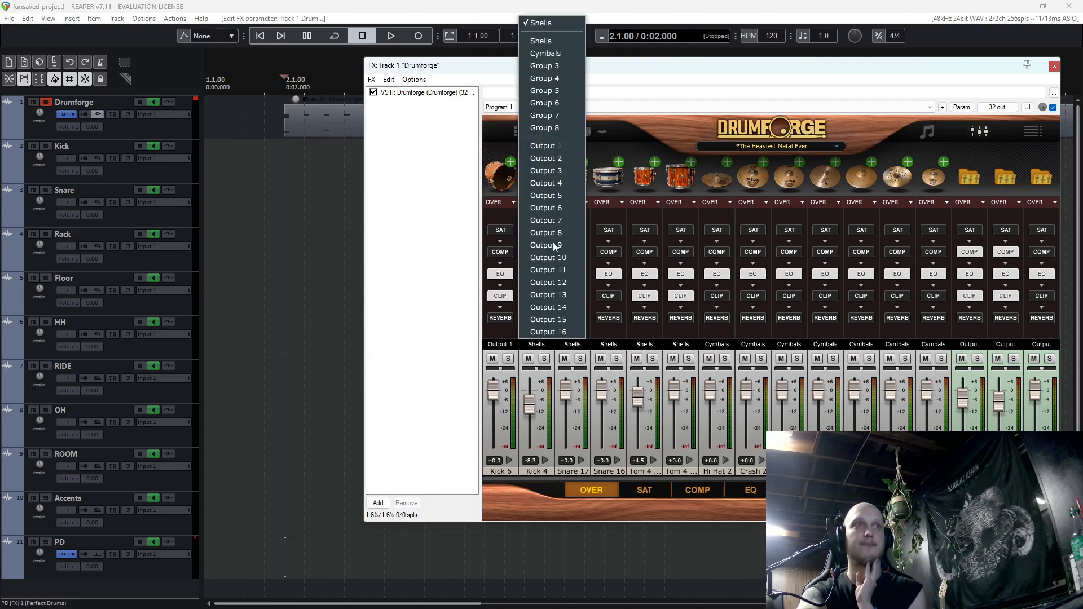
left_click(570, 145)
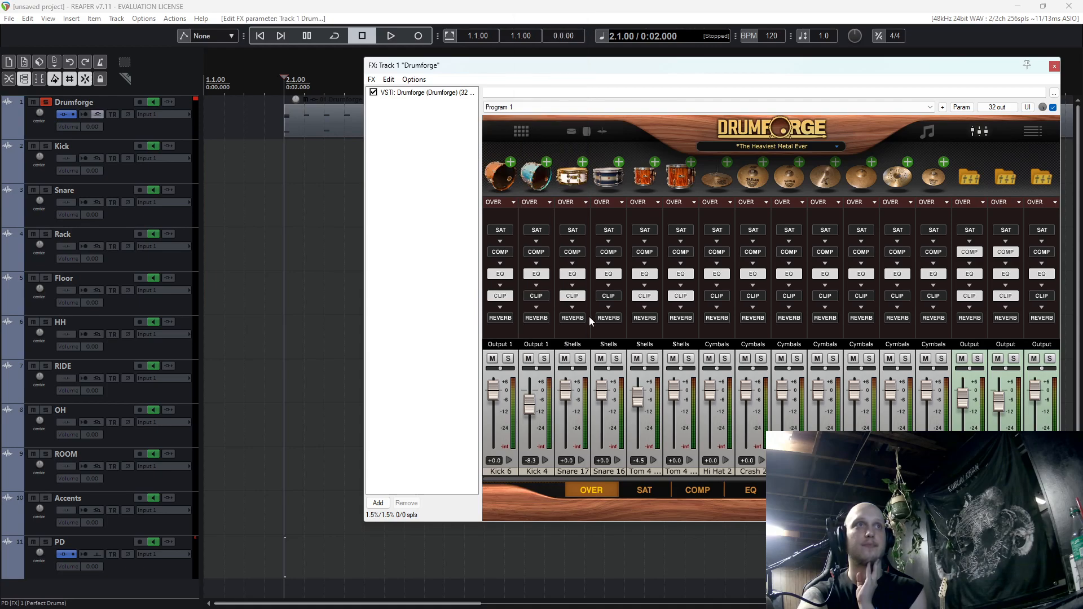
Route the Snare 17 and Snare 16 channels to Output 2 in the Drumforge mixer.
left_click(574, 346)
left_click(601, 156)
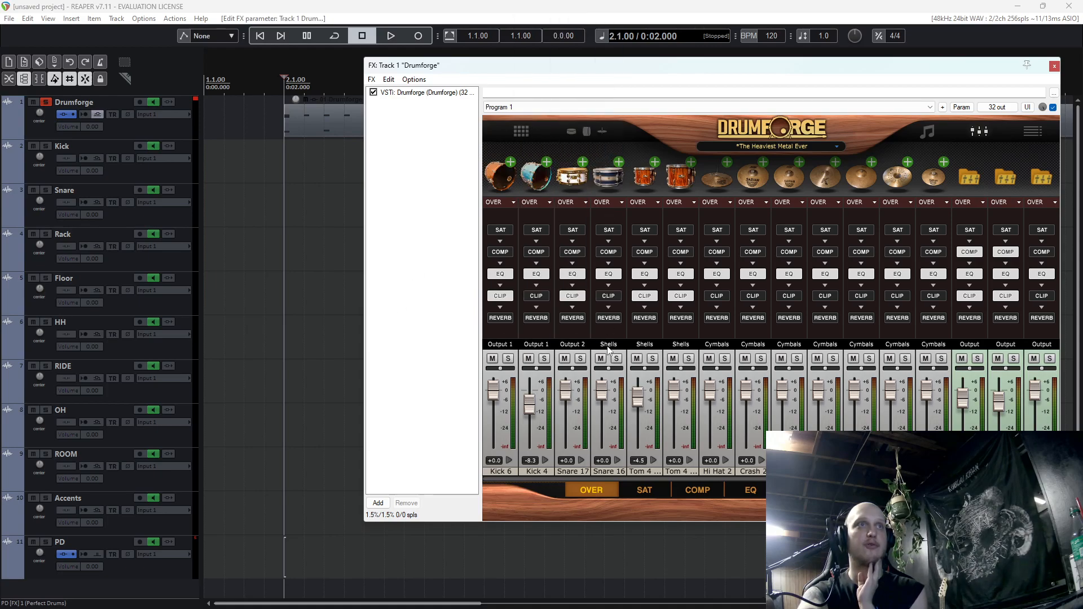
left_click(609, 344)
left_click(628, 160)
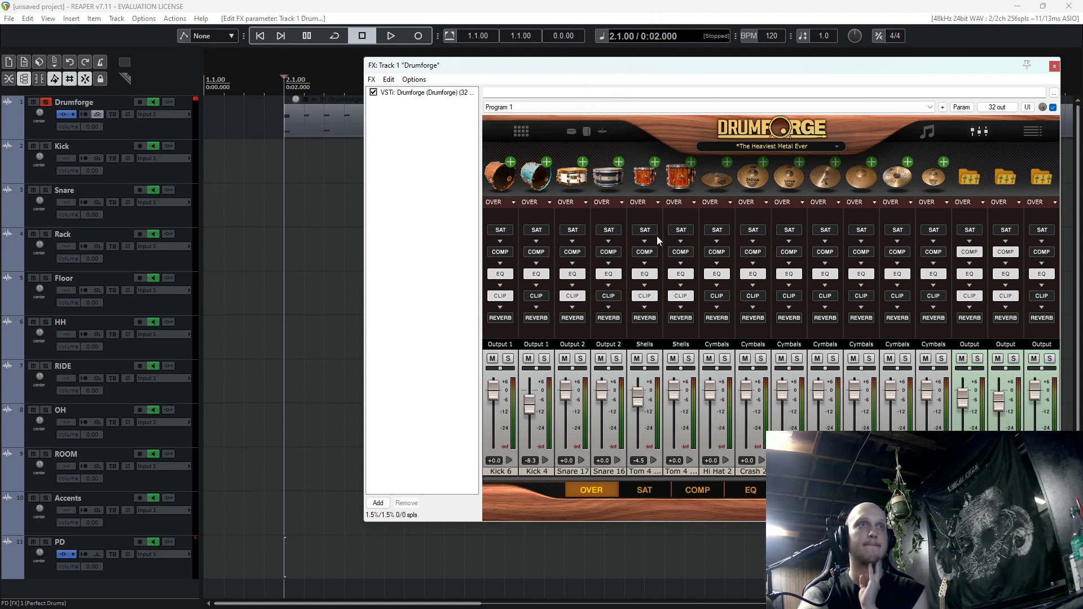
Route Tom 4 High to Output 3 and Tom 4 Low to Output 4 in the Drumforge mixer.
left_click(645, 344)
left_click(669, 171)
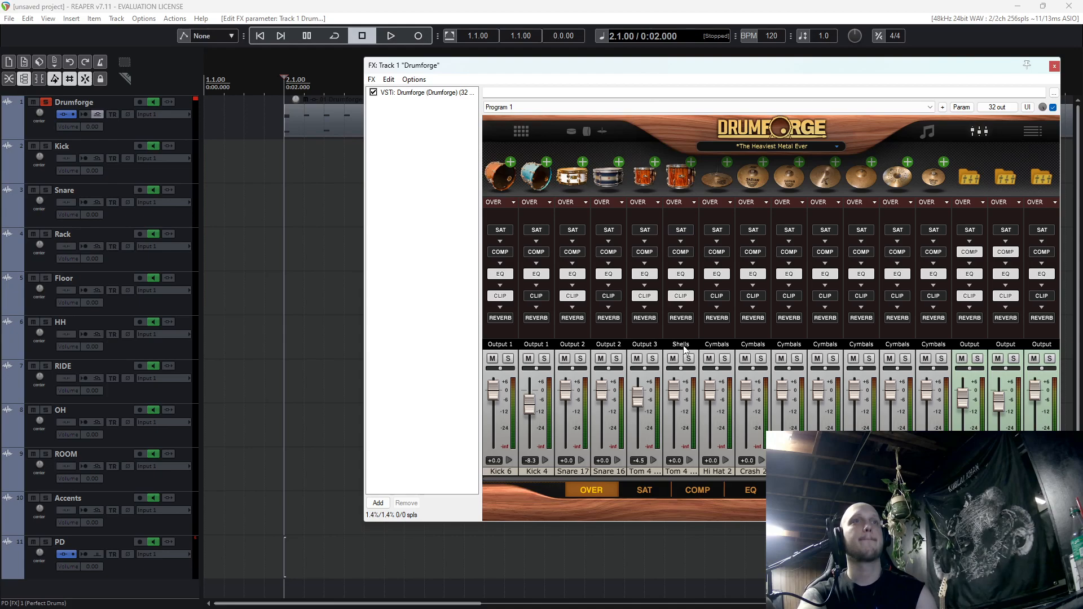
left_click(684, 345)
left_click(708, 185)
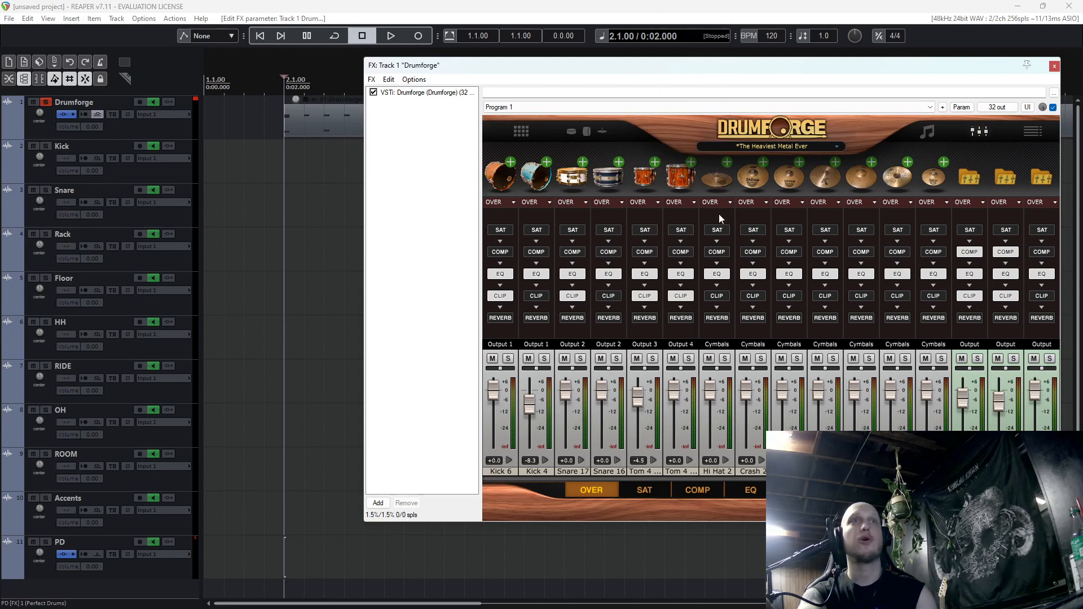
Route the Hi Hat 2 channel to Output 5 and the Ride 1 channel to Output 6.
left_click(717, 345)
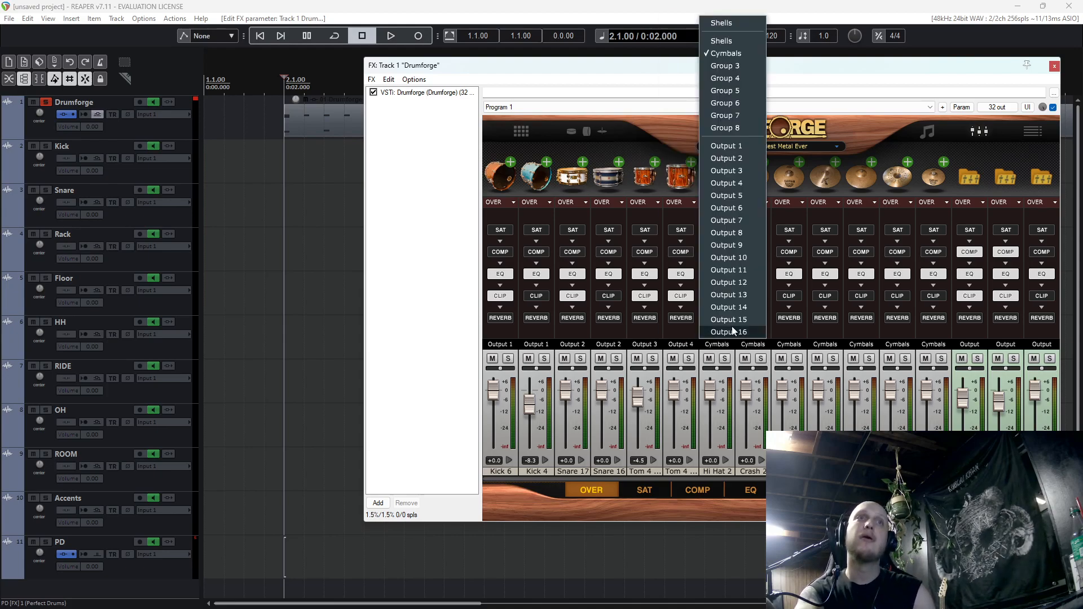
left_click(726, 195)
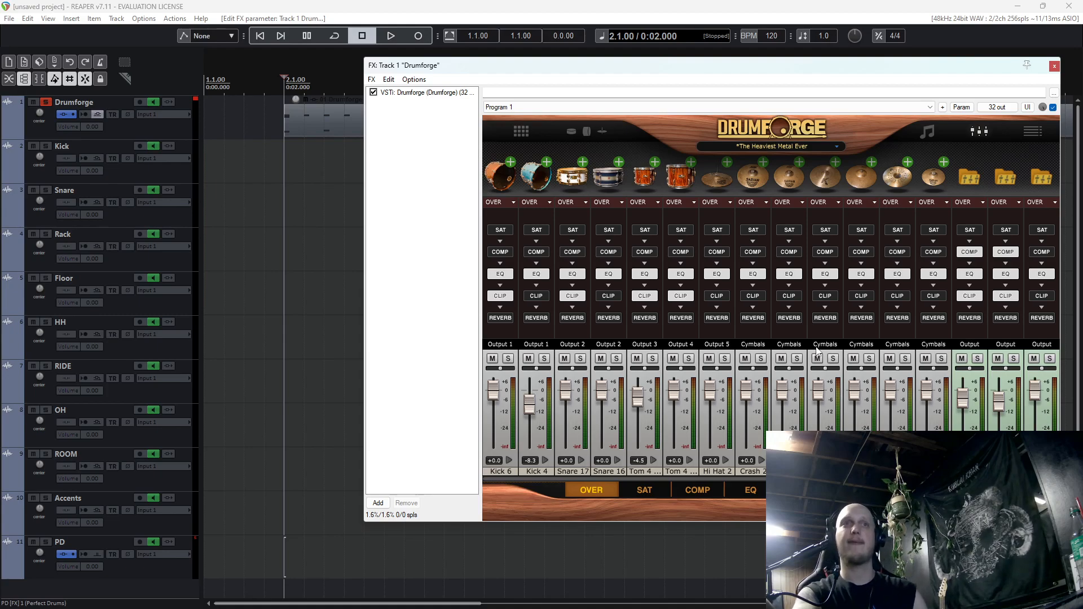
left_click(862, 346)
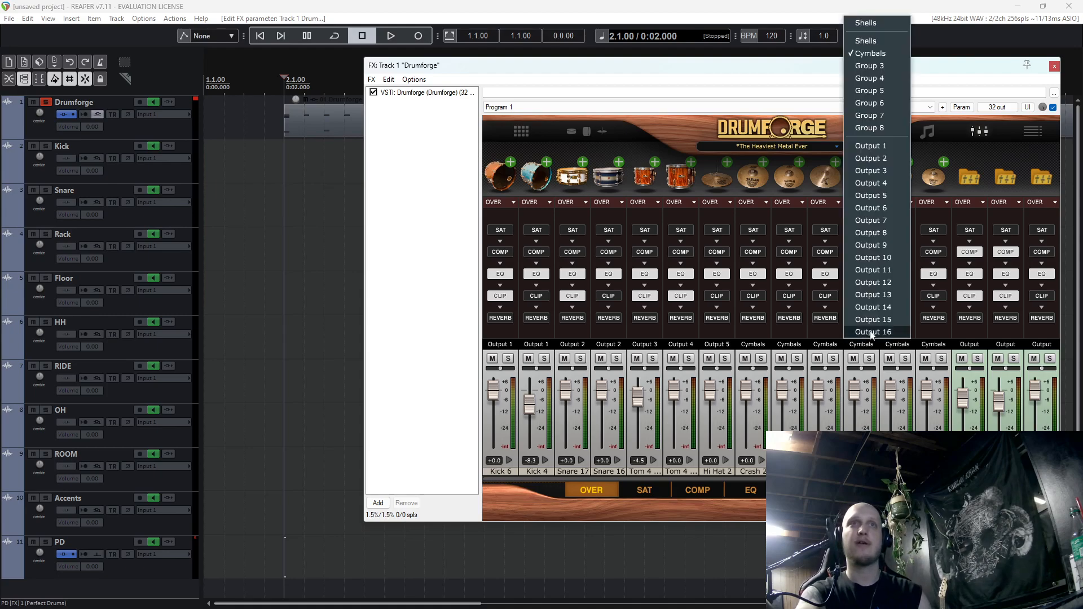
left_click(886, 210)
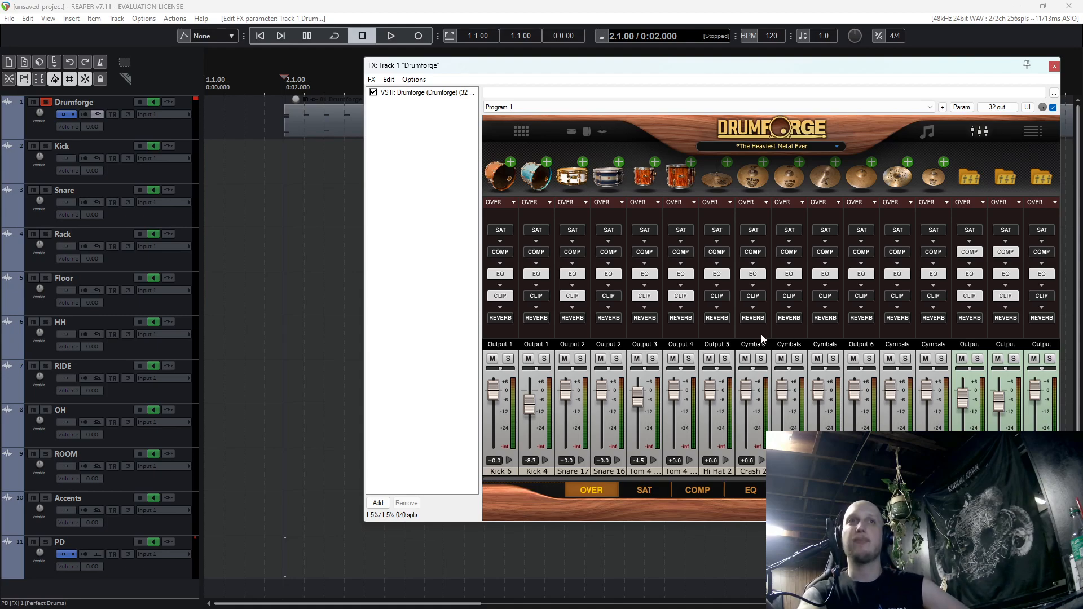
Route the Cymbals group channel to Output 7 in the Drumforge mixer.
left_click_drag(727, 479, 866, 479)
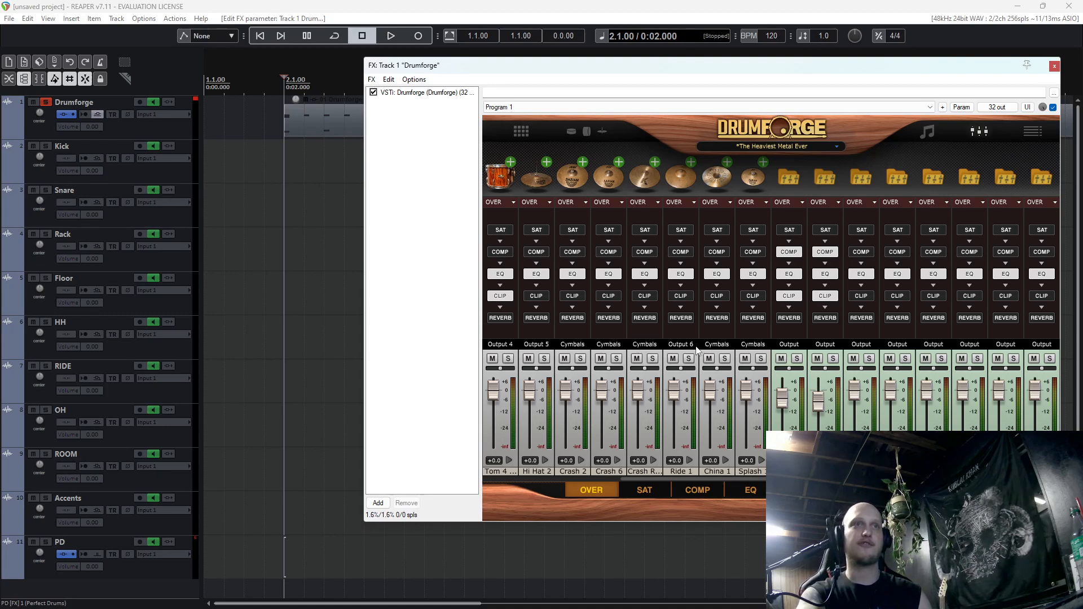
left_click(825, 345)
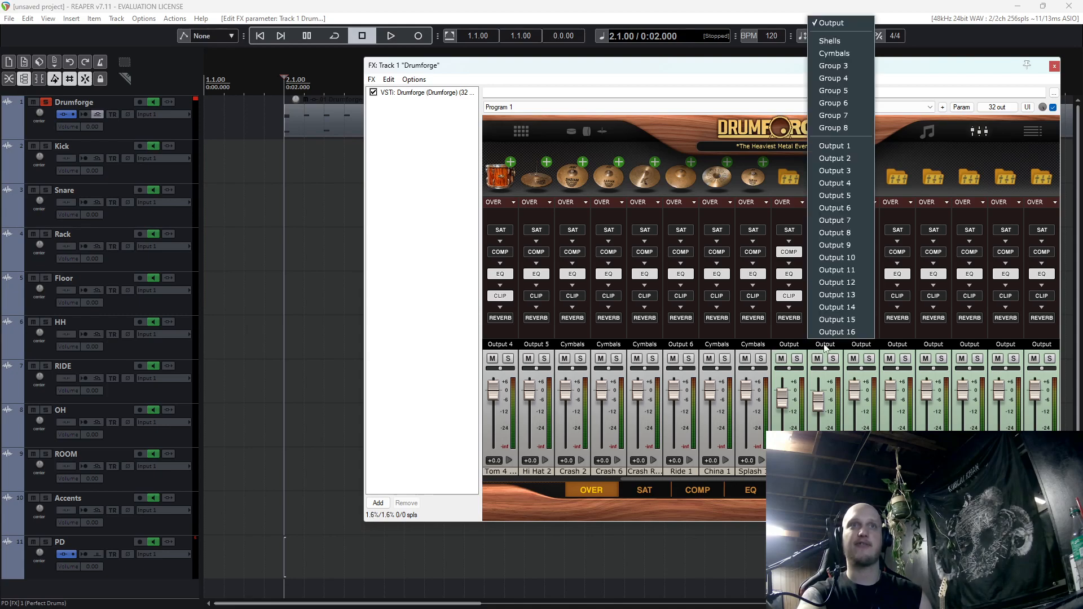
left_click(841, 224)
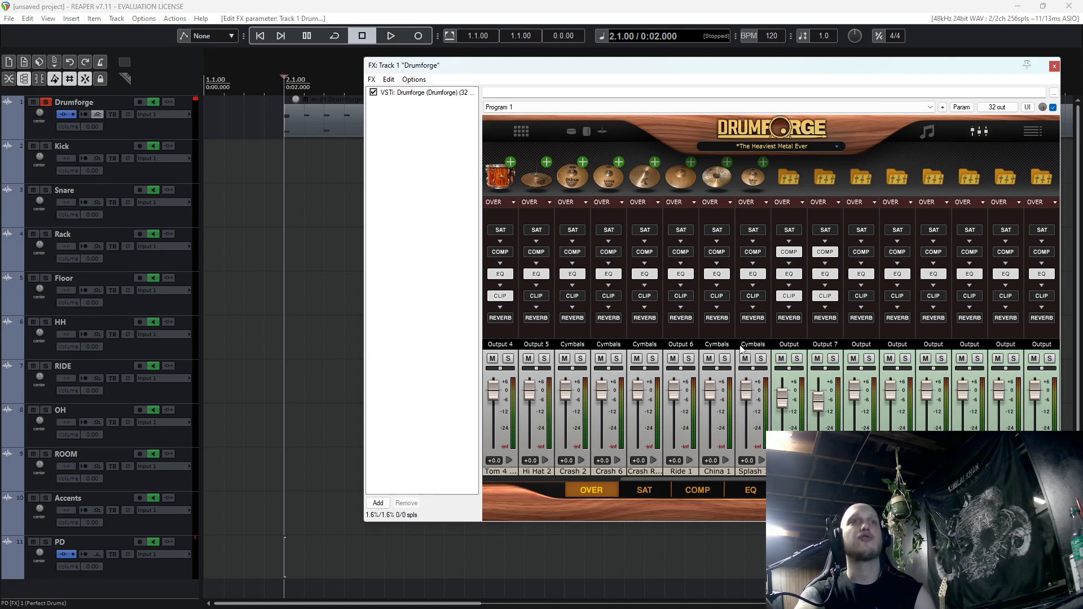
Route the China 1 and Splash 1 channels to Output 8.
left_click(717, 345)
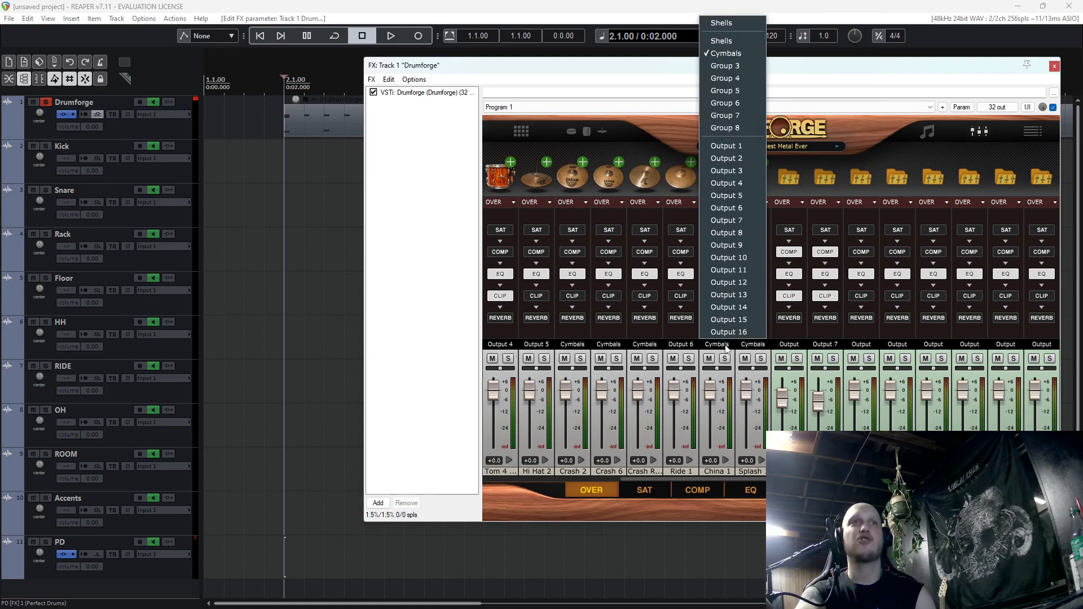
left_click(754, 232)
left_click(761, 345)
left_click(783, 233)
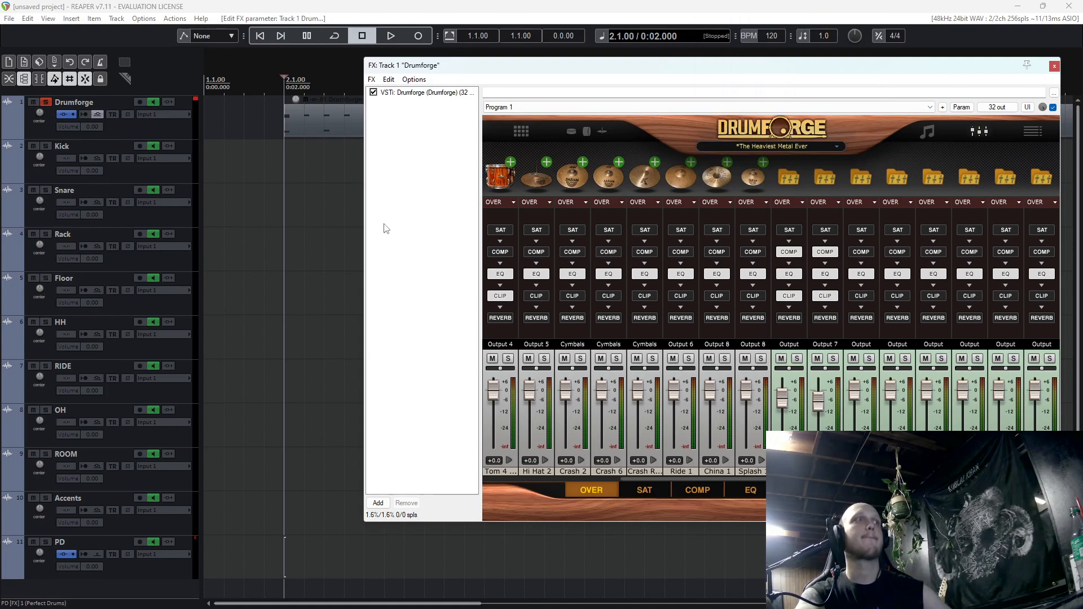
Play the groove with the plugin window moved off the arrangement, check the output tracks' meters, and stop playback.
left_click(284, 166)
key("space")
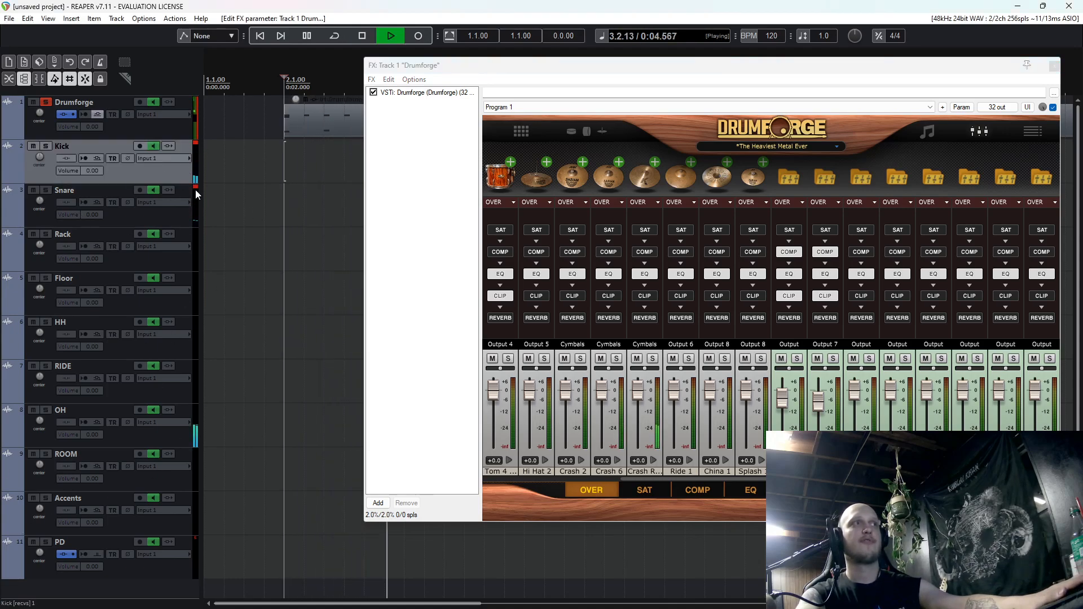
left_click_drag(766, 69, 763, 244)
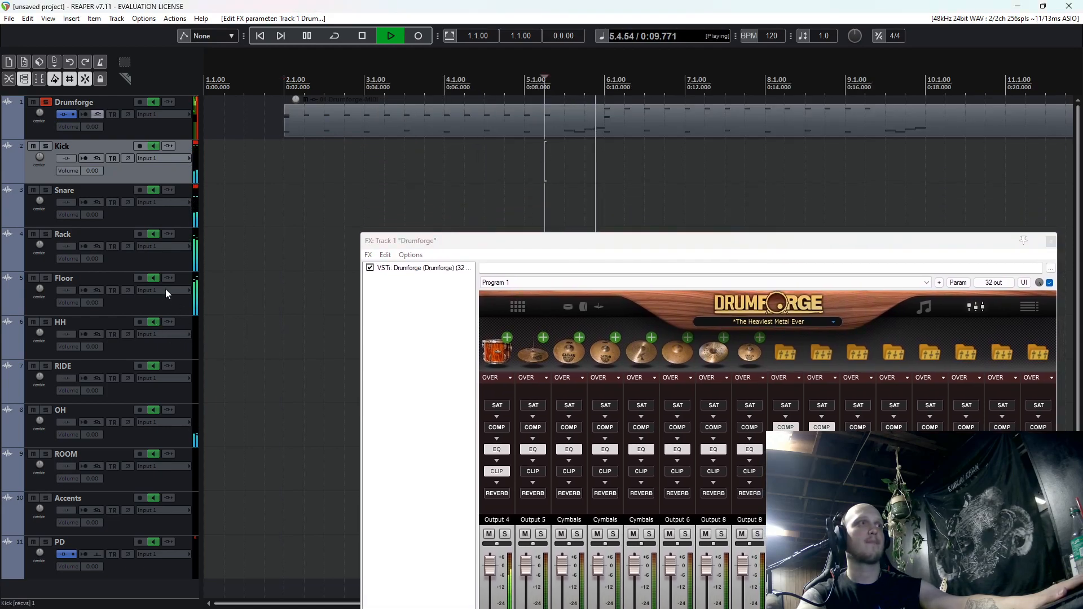
key("space")
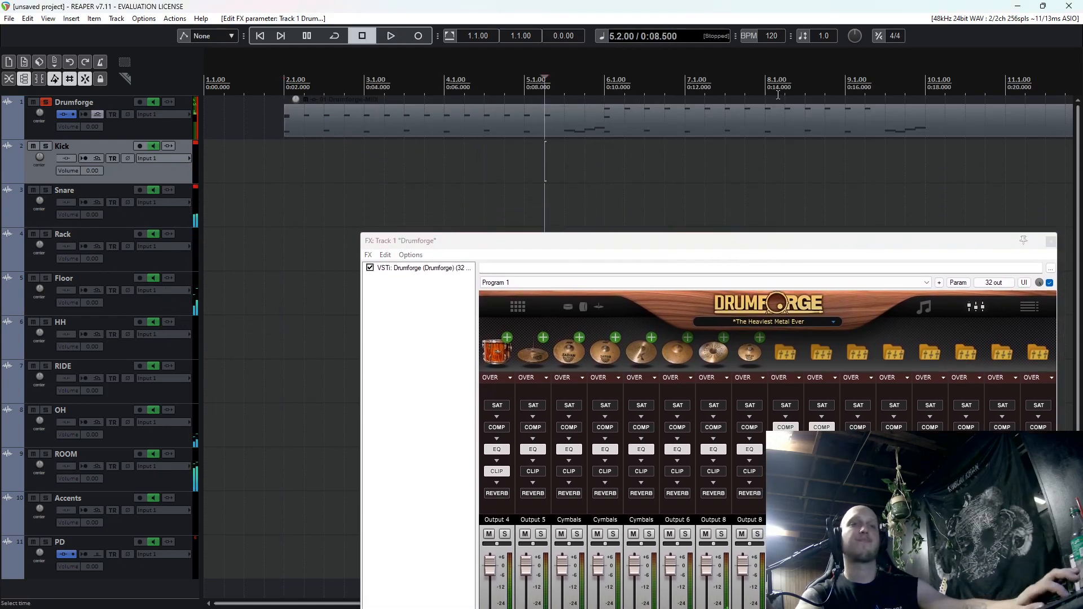
Move the Drumforge window back over the arrangement and view the mixer's send and reverb controls.
left_click_drag(824, 240, 775, 86)
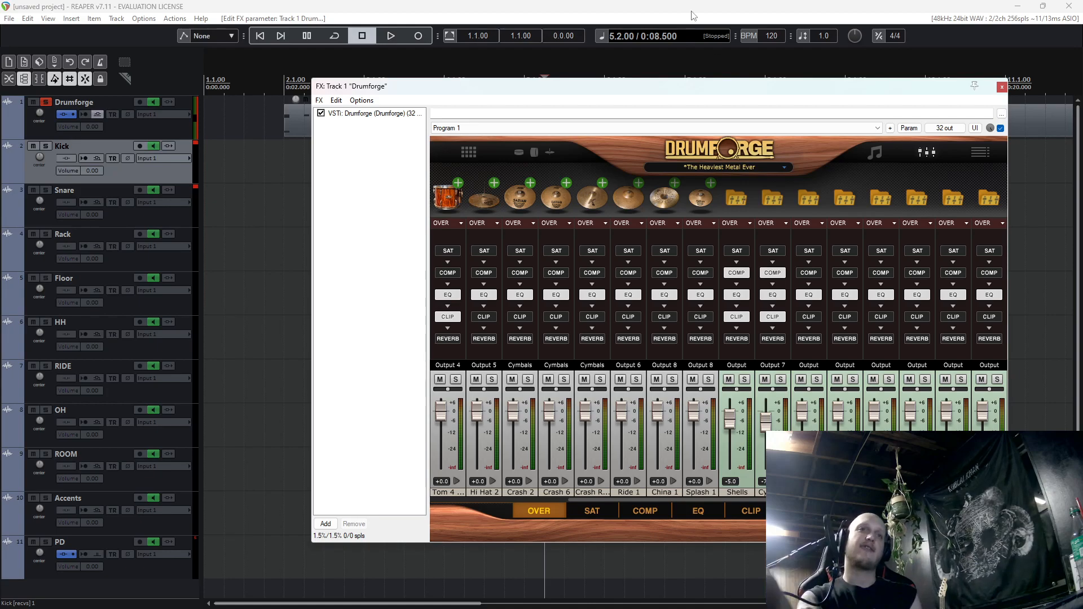
left_click(857, 511)
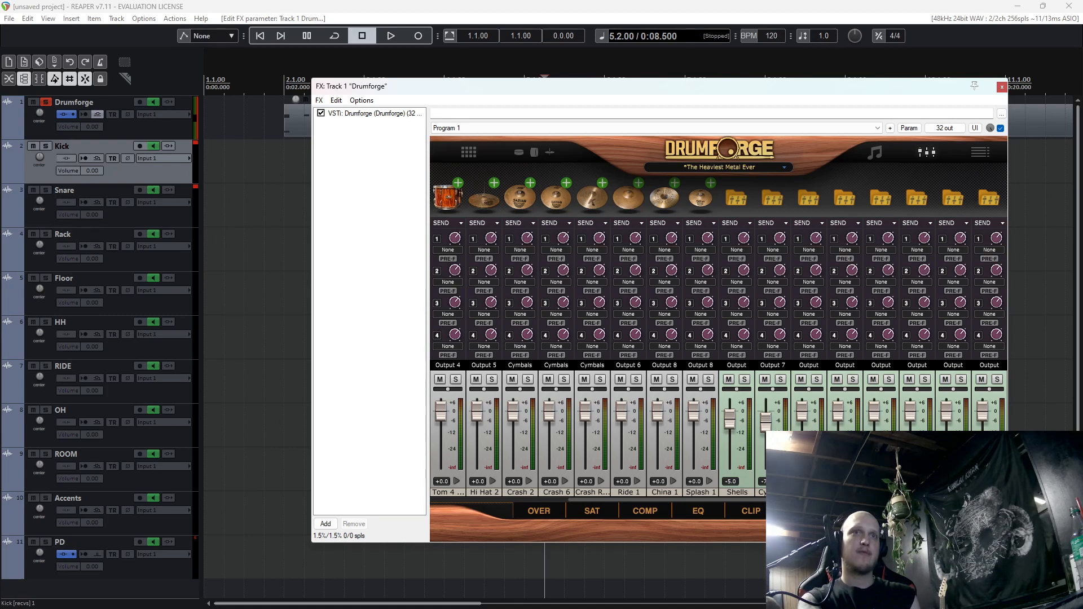
left_click(803, 511)
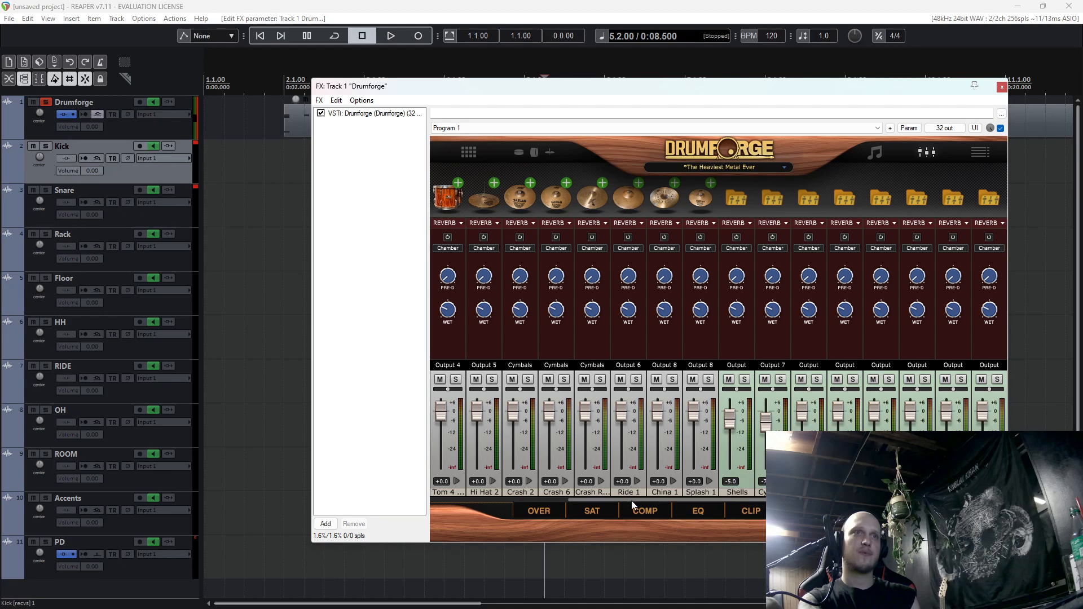
Show the overview of the Drumforge mixer channels' effect chains and the plugin's multichannel routing option.
left_click(548, 507)
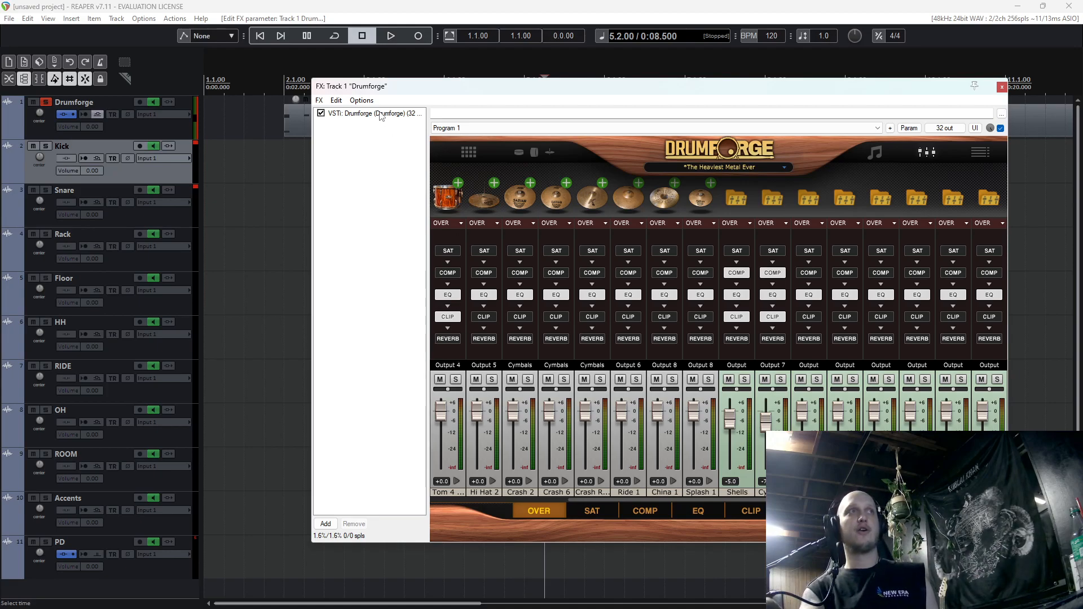
right_click(361, 116)
left_click(424, 492)
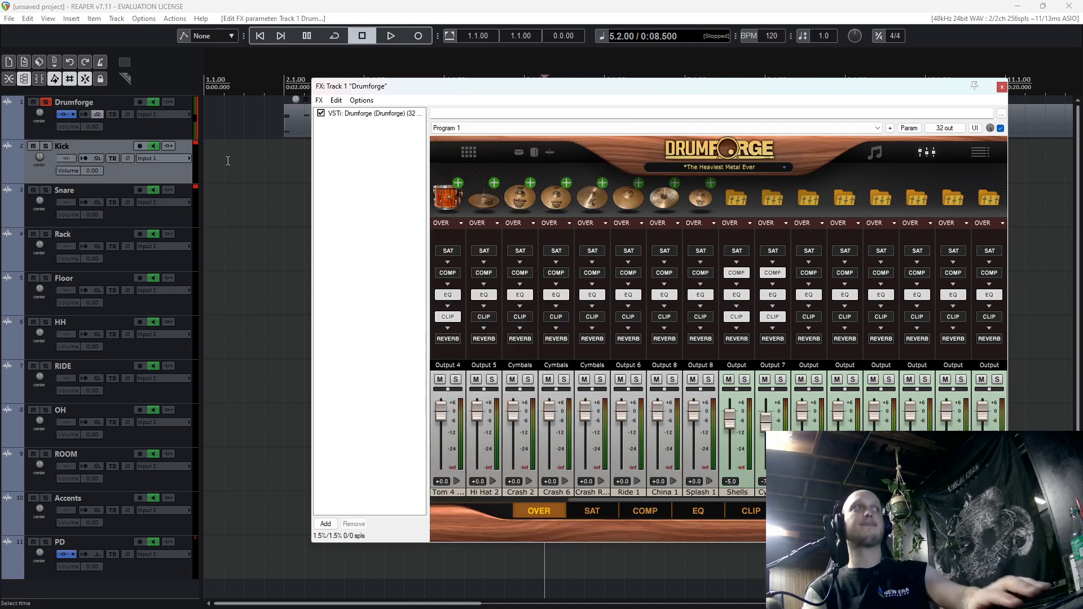
Delete the nine output tracks from Kick through Accents and close the Drumforge window.
scroll(173, 387, "down", 1)
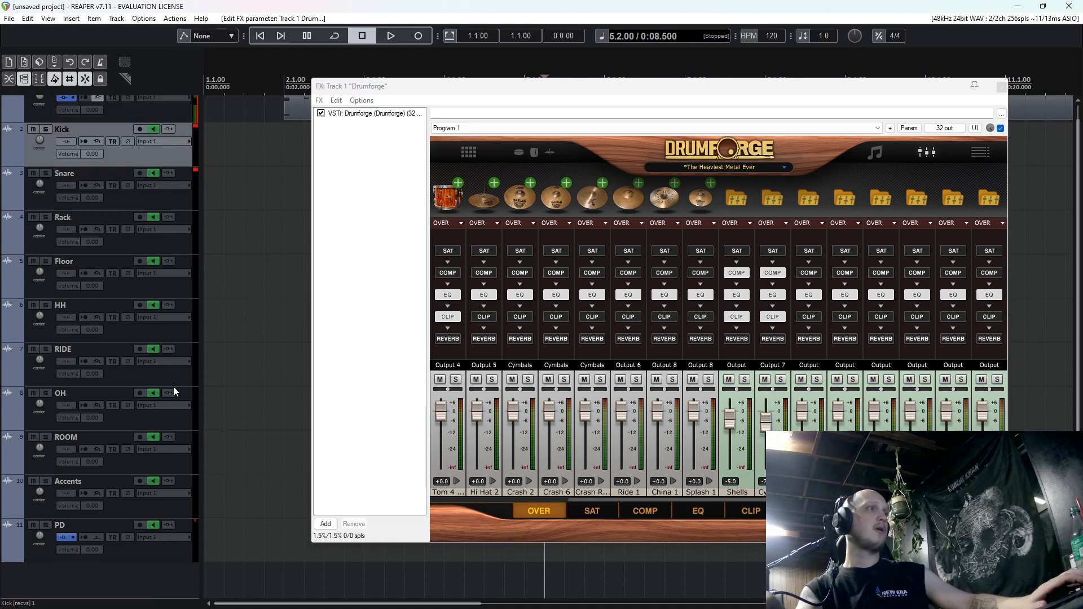
left_click(145, 509, "shift")
key("Delete")
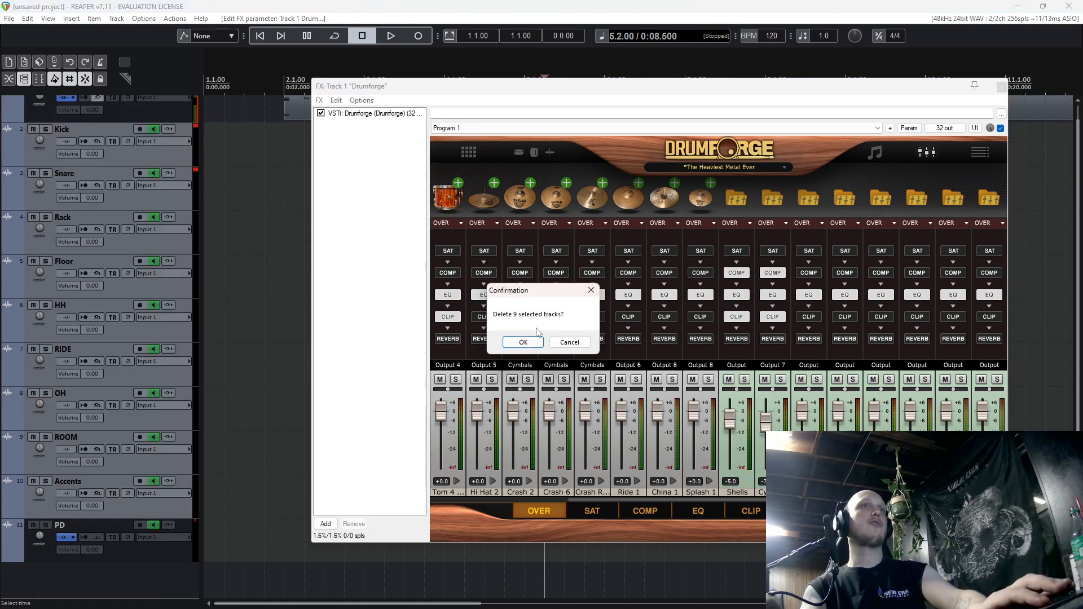
left_click(528, 343)
left_click(1003, 87)
scroll(229, 160, "up", 3)
scroll(135, 165, "up", 1)
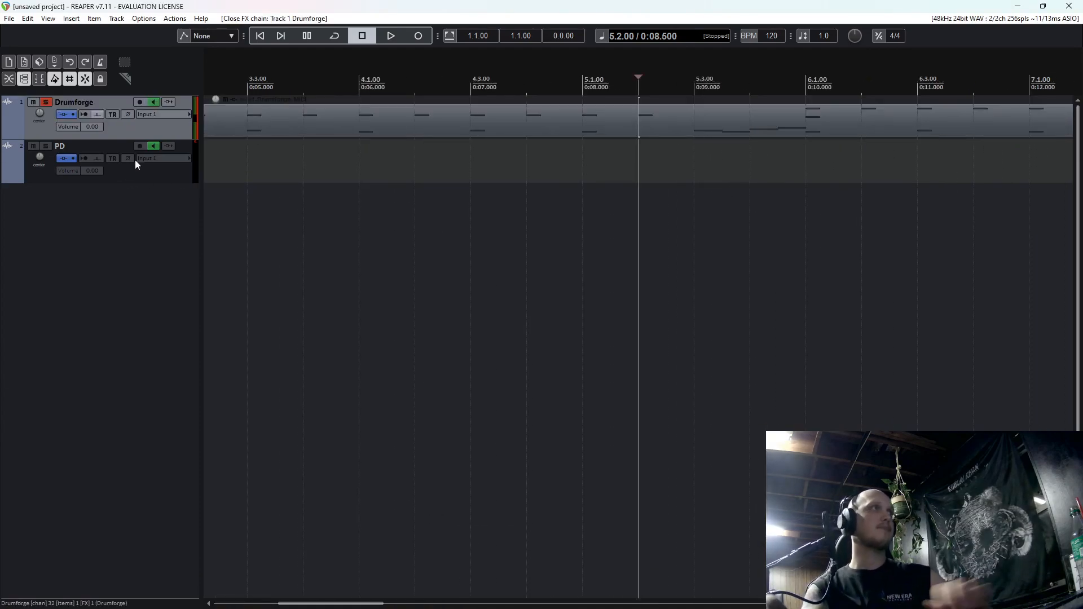
Remove the Drumforge plugin from its track's effects chain and close the chain window.
left_click(75, 113)
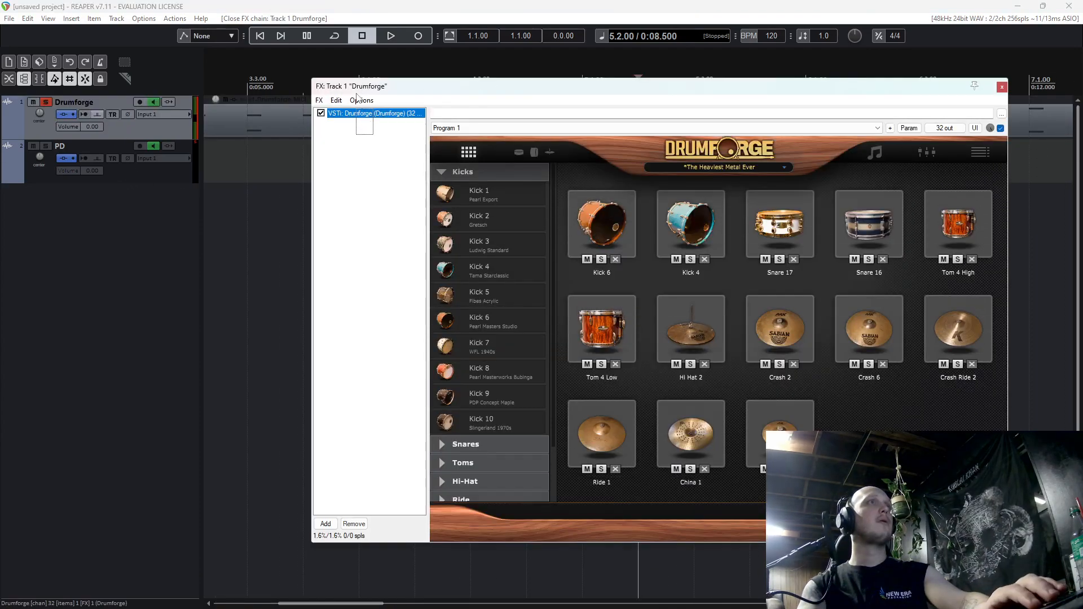
key("Delete")
left_click(1002, 87)
Move the drum MIDI item onto the PD track and delete the empty Drumforge track.
left_click_drag(399, 124, 398, 161)
scroll(390, 162, "down", 3)
left_click(185, 128)
key("Delete")
Play the drum MIDI item briefly through the PD track and stop playback.
left_click(280, 162)
key("space")
key("space")
In the drum item's MIDI editor, move the first fill's two tom pairs to A2 and F2 and play the fill.
double_click(282, 122)
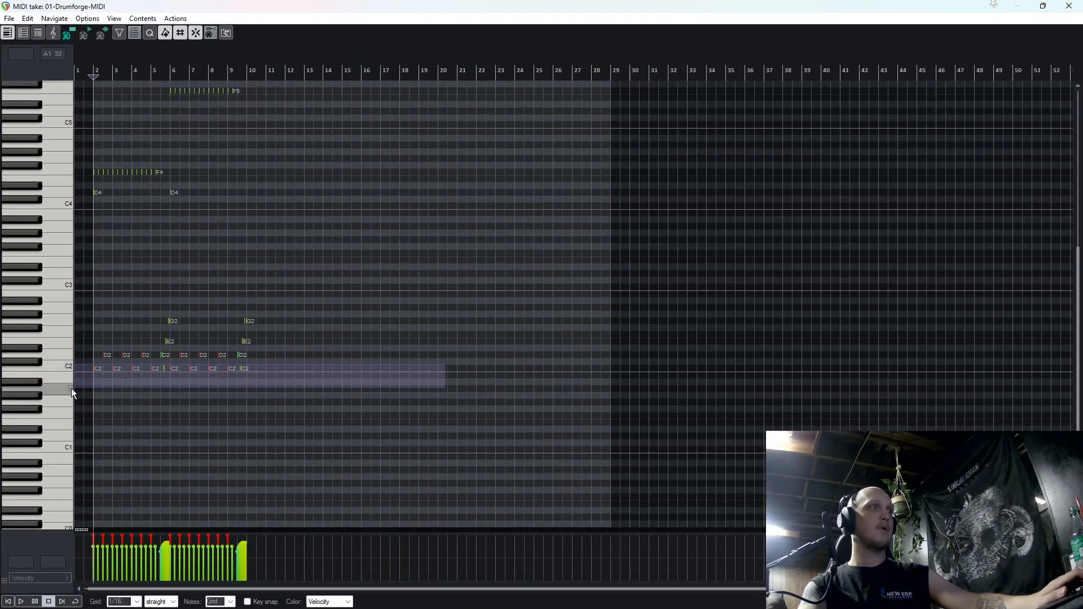
scroll(273, 389, "up", 6)
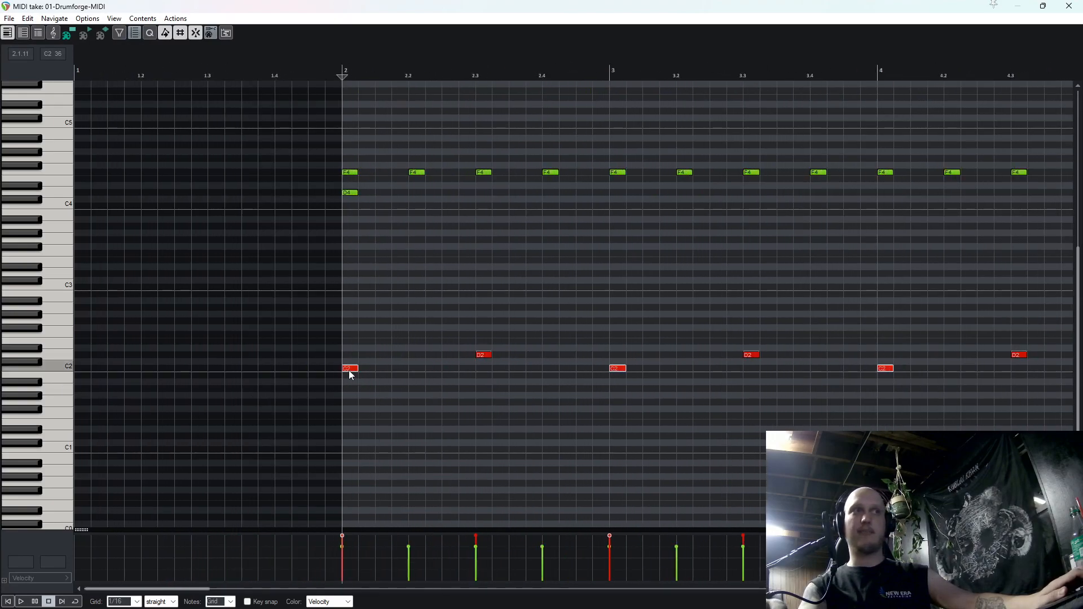
left_click(483, 356)
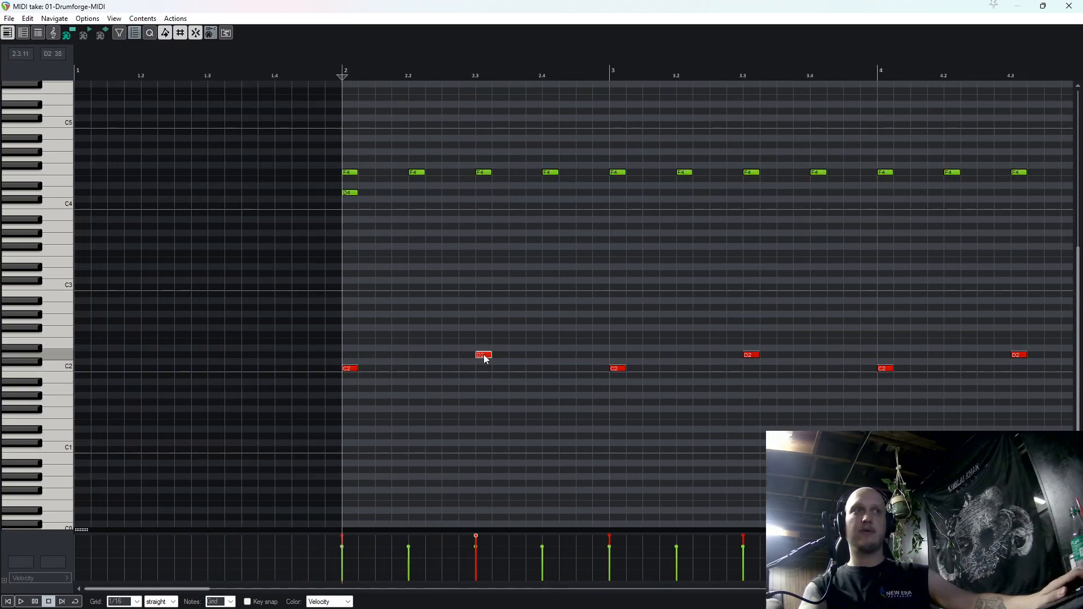
scroll(484, 359, "down", 5)
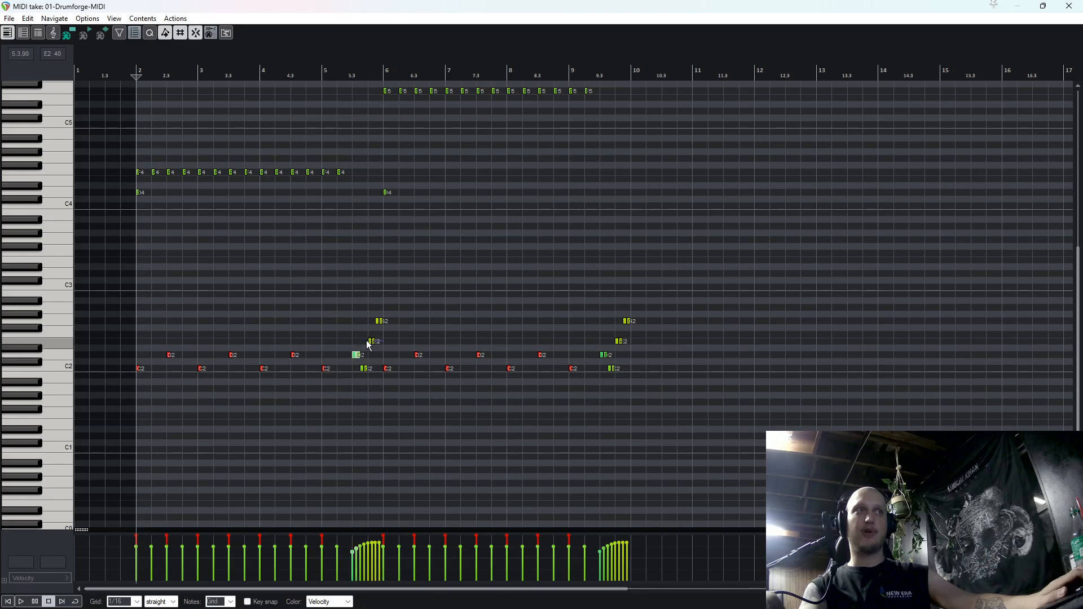
scroll(367, 344, "up", 7)
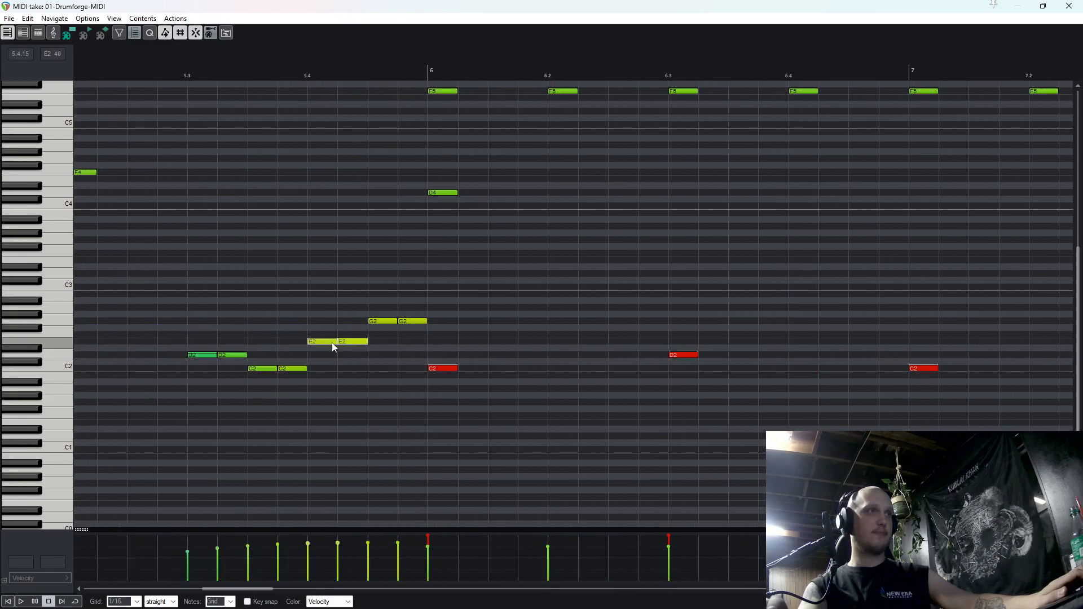
left_click_drag(347, 341, 378, 337)
left_click(161, 326)
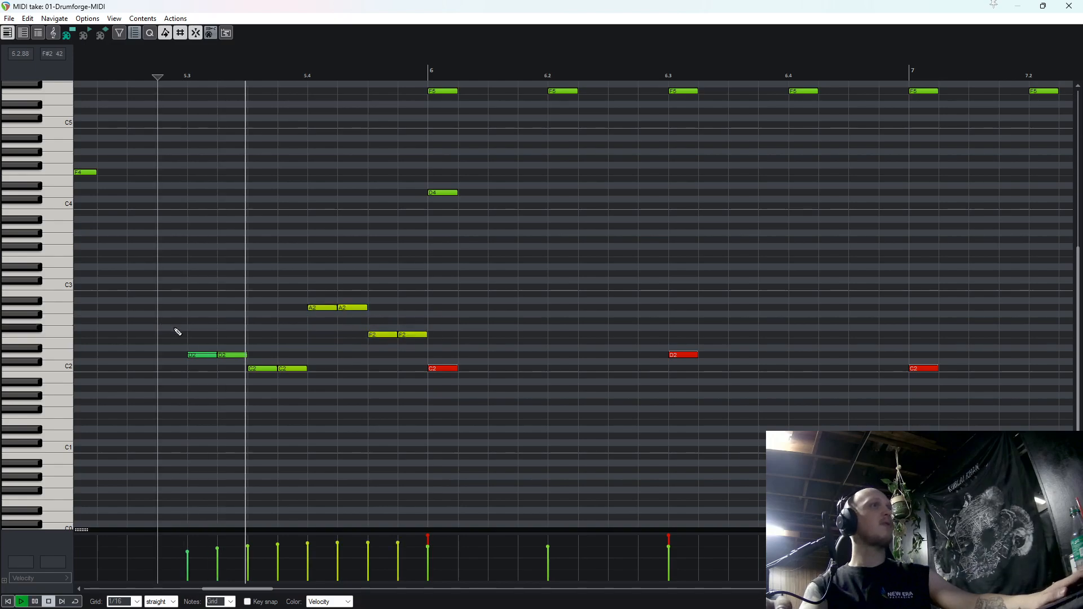
Move the two crash notes at the start of bars 2 and 6 to C#3.
scroll(276, 346, "down", 3)
scroll(640, 353, "down", 2)
scroll(648, 259, "down", 3)
left_click_drag(531, 209, 154, 206)
scroll(140, 193, "up", 3)
left_click_drag(155, 209, 146, 281)
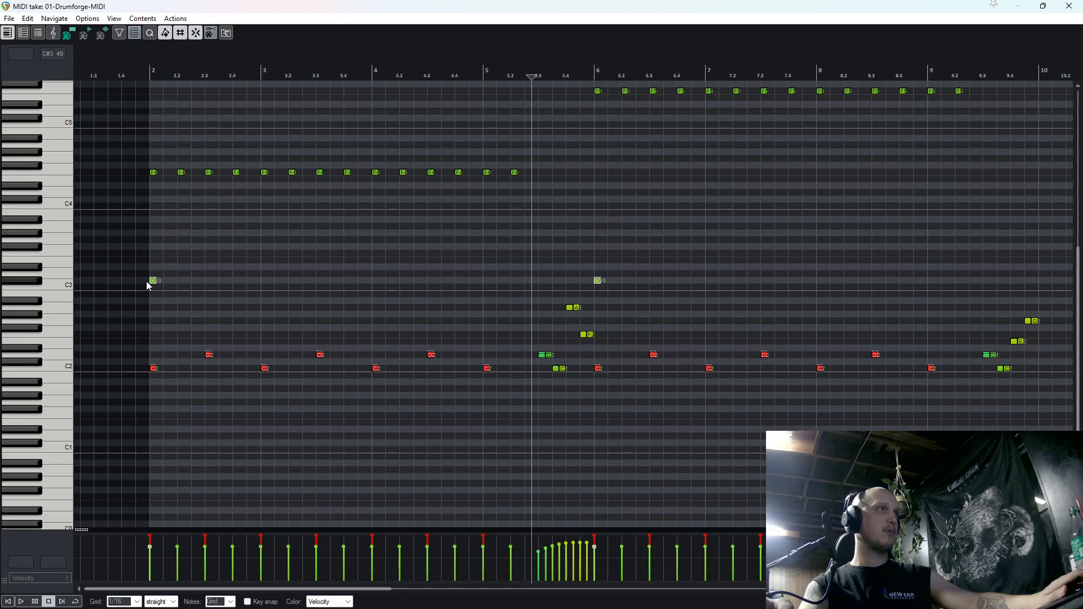
Move the row of repeated F4 notes in bars 2 to 5 to A3.
scroll(503, 215, "down", 5)
left_click_drag(471, 182, 104, 230)
scroll(226, 169, "up", 8)
key("Home")
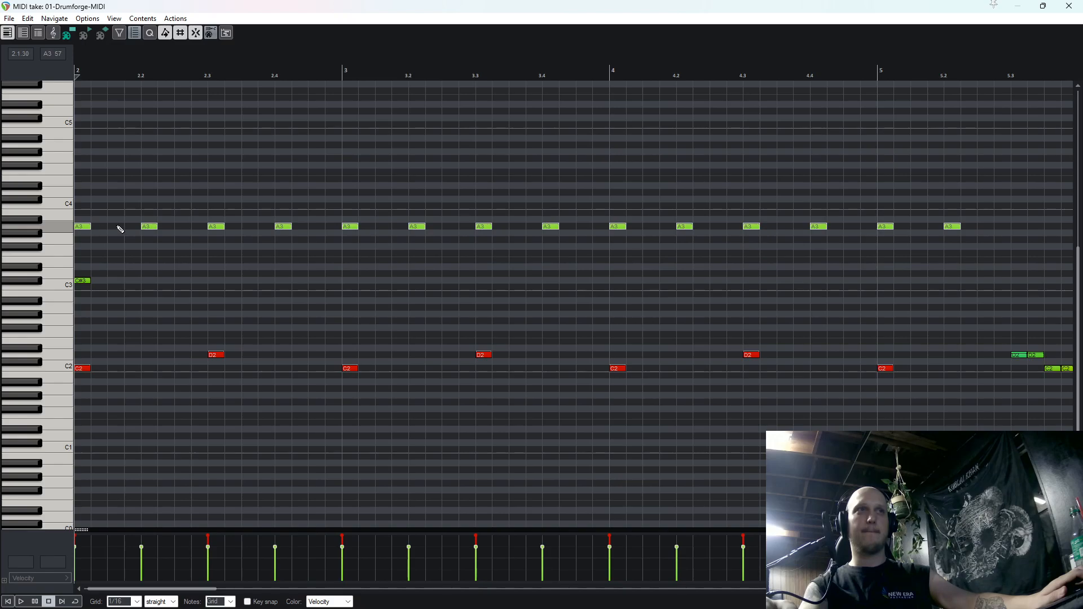
Lower the row of F5 notes starting at bar 6, and play the pattern back with the MIDI editor closed.
scroll(563, 214, "down", 4)
scroll(563, 214, "down", 2)
scroll(383, 86, "up", 8)
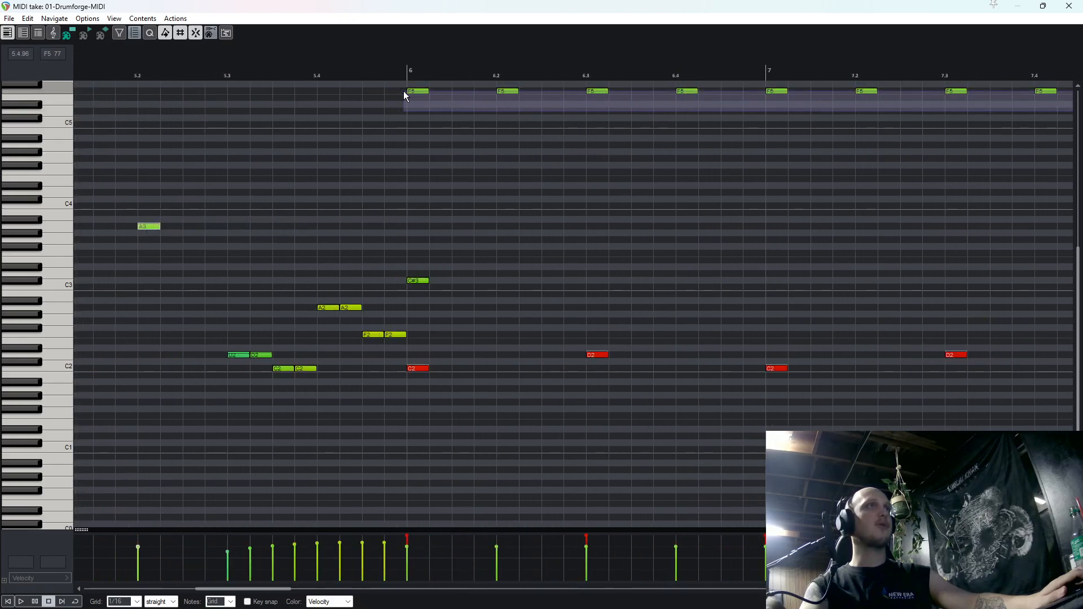
left_click_drag(419, 93, 415, 160)
key("space")
scroll(585, 158, "down", 5)
left_click(1069, 6)
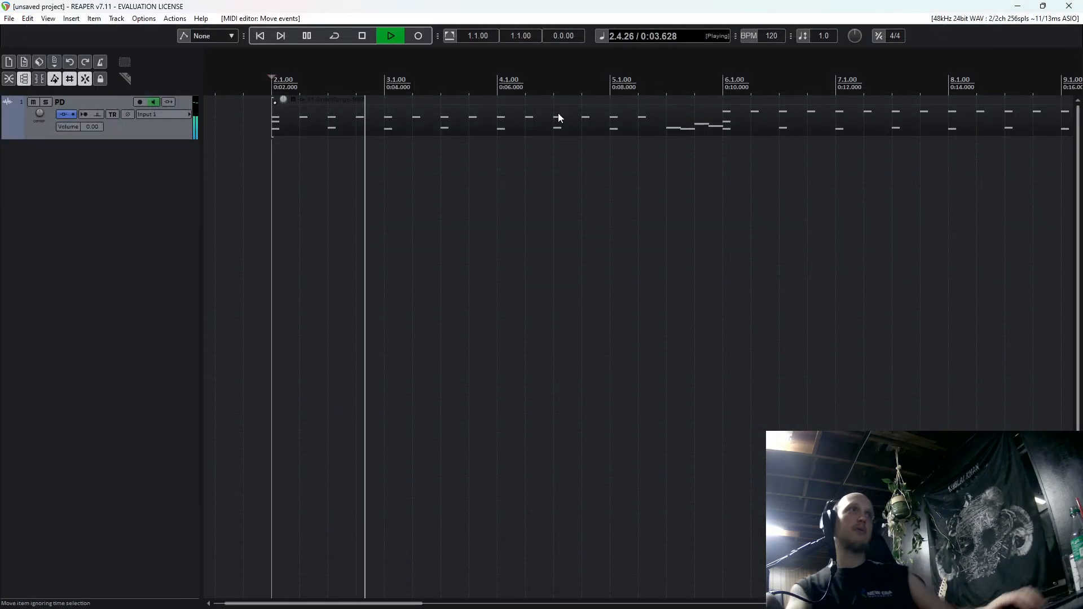
key("space")
Open Perfect Drums on the PD track and set the kick to the Tama Starclassic Bubinga after trying the DW Collector's Maple.
left_click(64, 115)
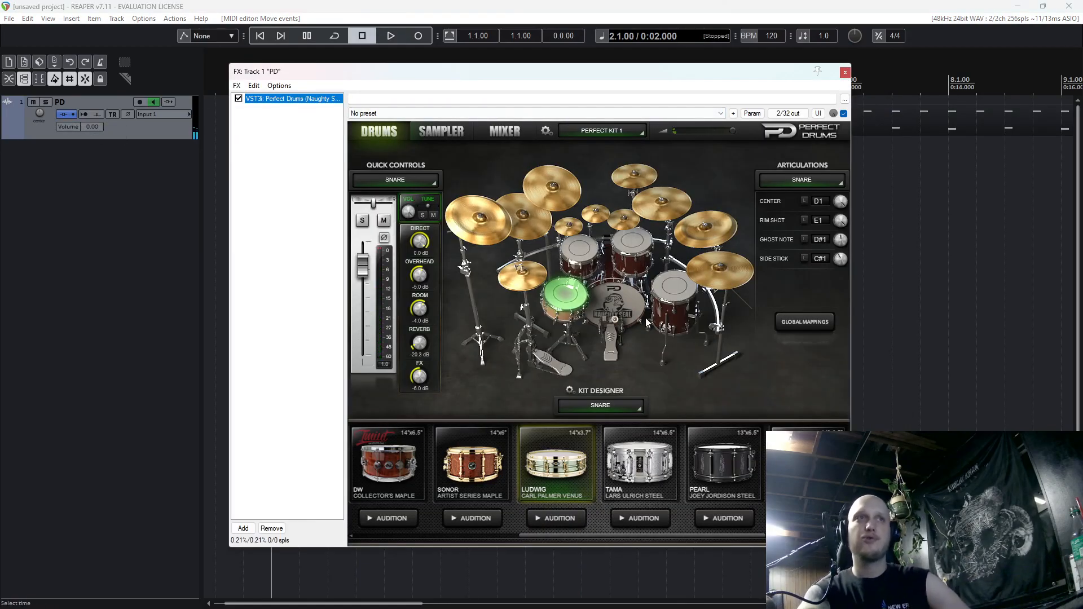
left_click(613, 317)
left_click_drag(622, 539, 446, 535)
left_click(578, 464)
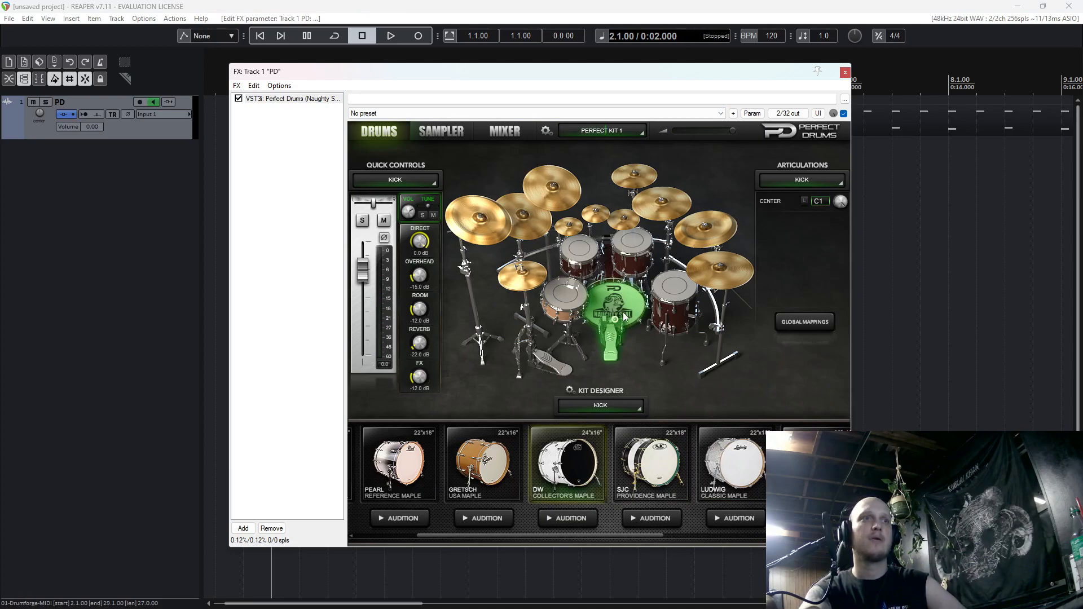
left_click_drag(556, 540, 484, 537)
left_click(473, 478)
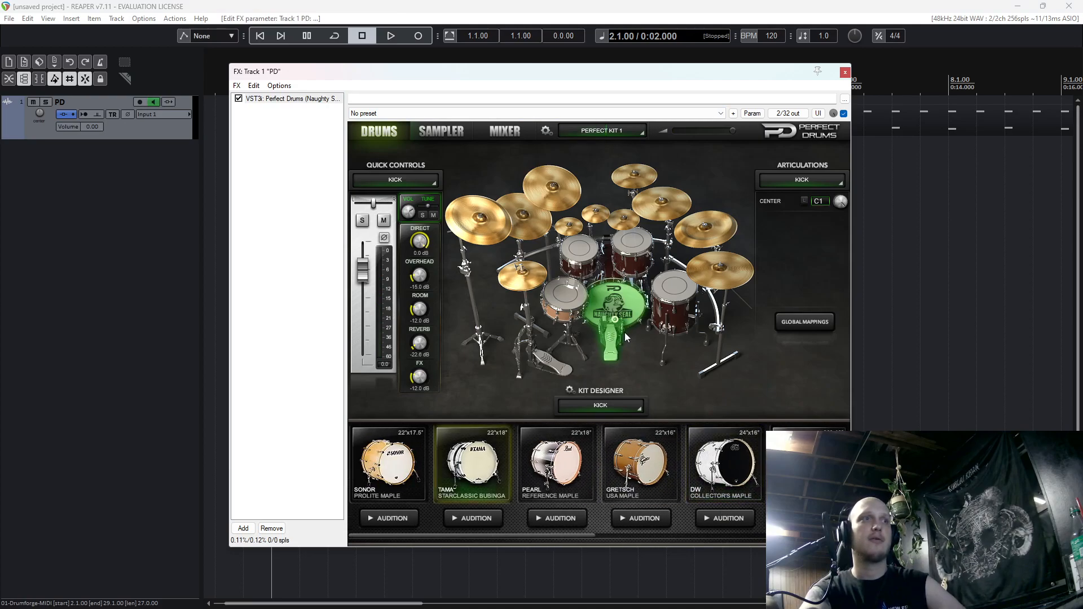
Audition the Sonor Prolite Maple, Sonor Artist Series Brass, Pearl Signature Steel and DW Collector's Maple snares.
left_click(564, 294)
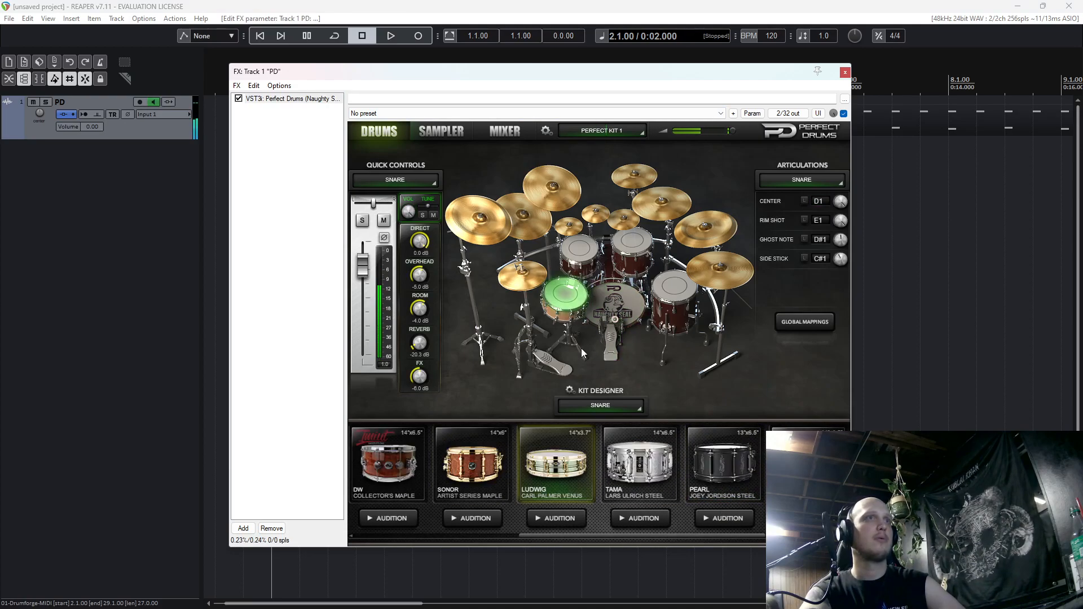
left_click_drag(526, 536, 398, 535)
left_click(568, 467)
left_click(566, 300)
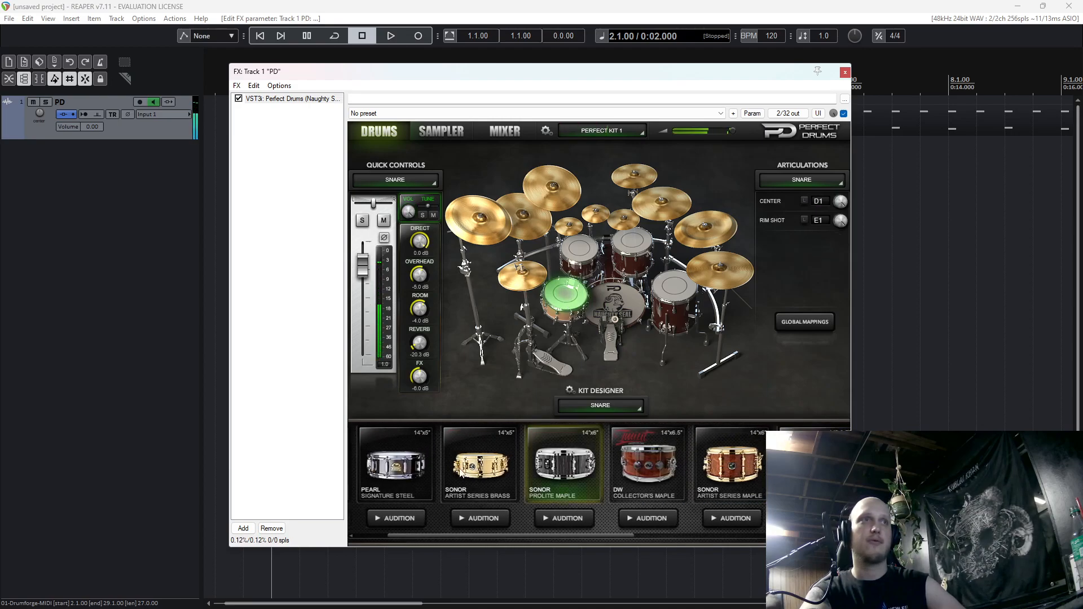
left_click(485, 465)
left_click(566, 299)
left_click(402, 465)
left_click(565, 296)
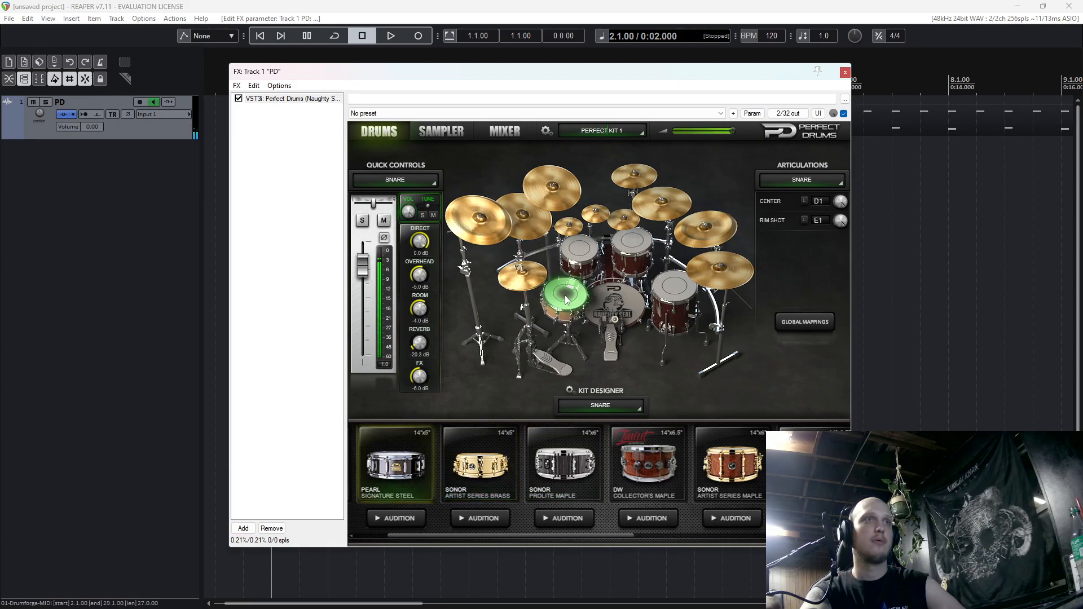
left_click(648, 465)
left_click(564, 296)
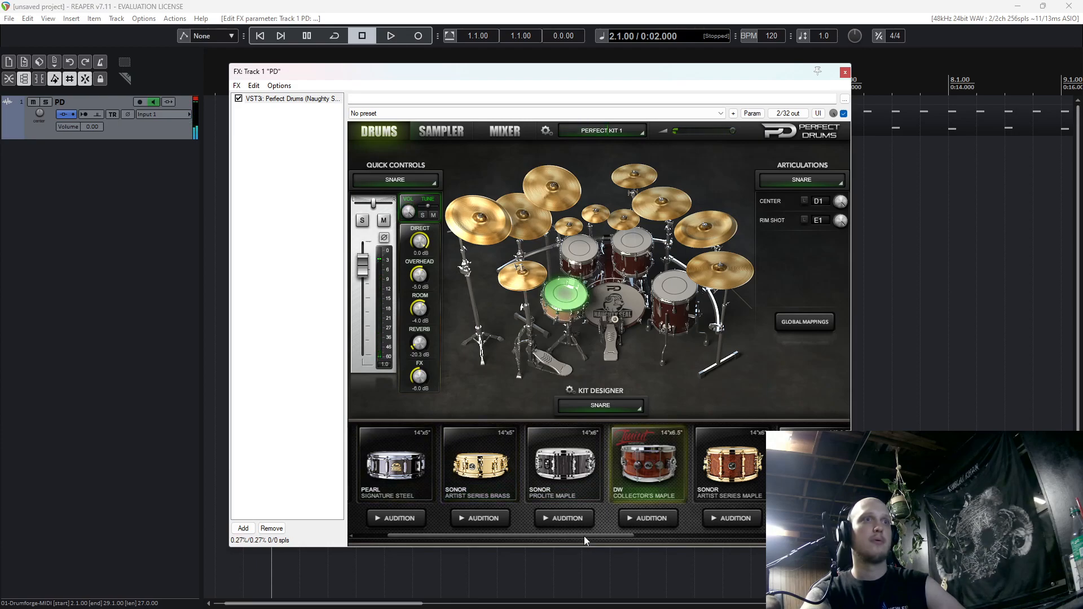
Compare more snares, including the Sonor Artist Series Bronze, and choose the Sonor Artist Series Brass.
left_click_drag(585, 536, 504, 535)
left_click(565, 296)
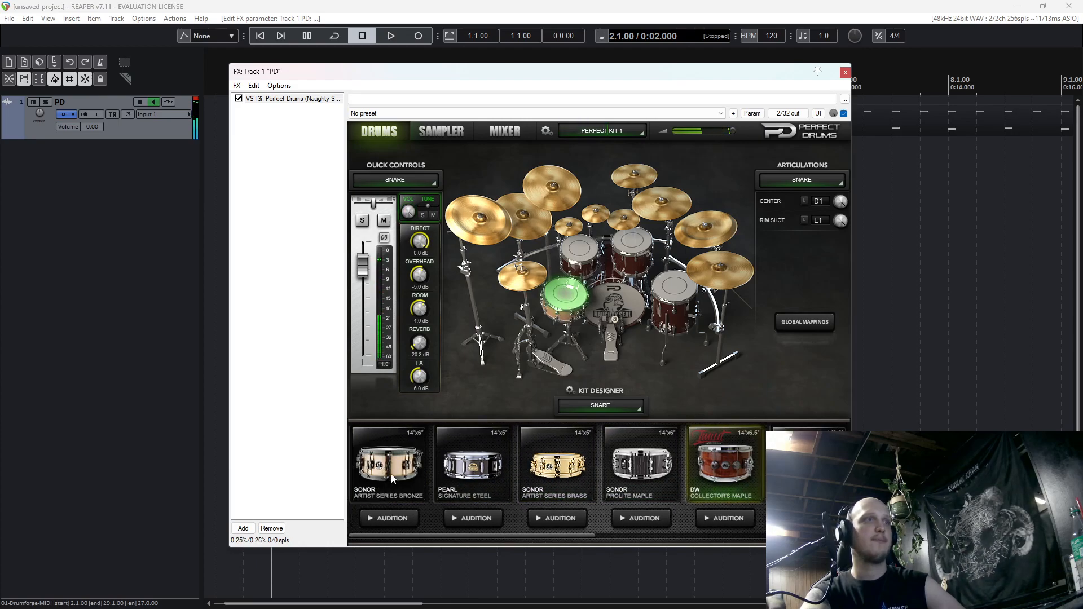
left_click(402, 465)
left_click(567, 297)
left_click(801, 469)
left_click(571, 303)
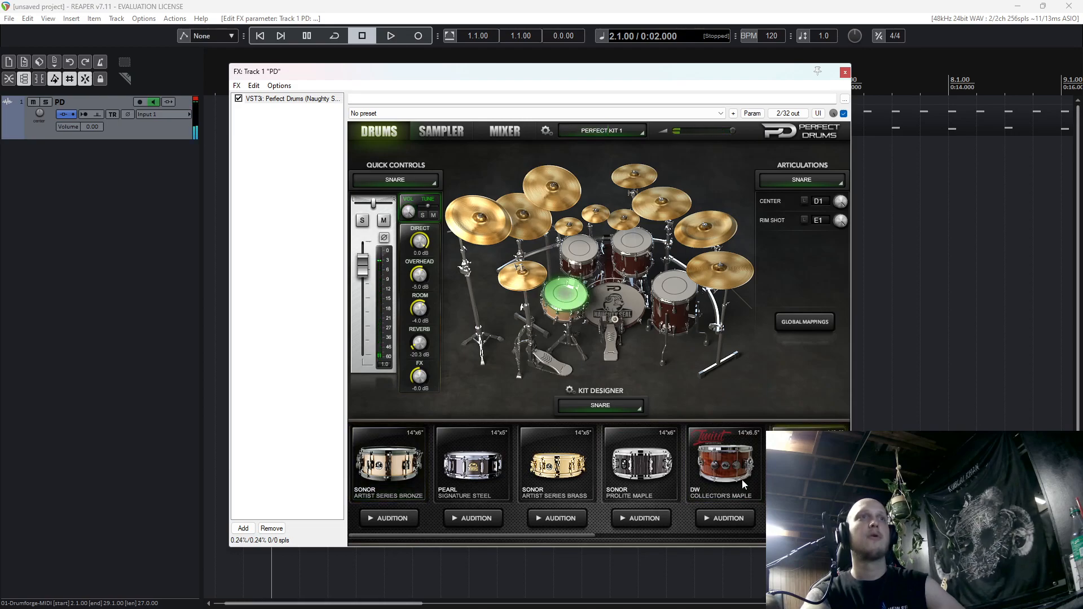
left_click(576, 478)
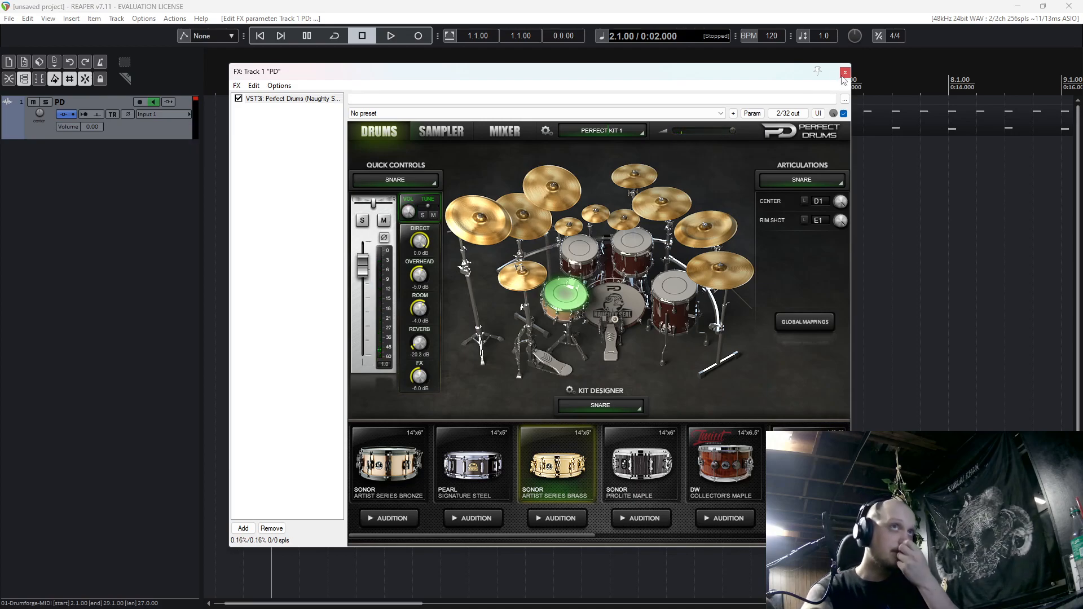
Audition two of the kit's cymbals and Tom 2.
left_click(661, 210)
left_click(715, 230)
left_click(635, 241)
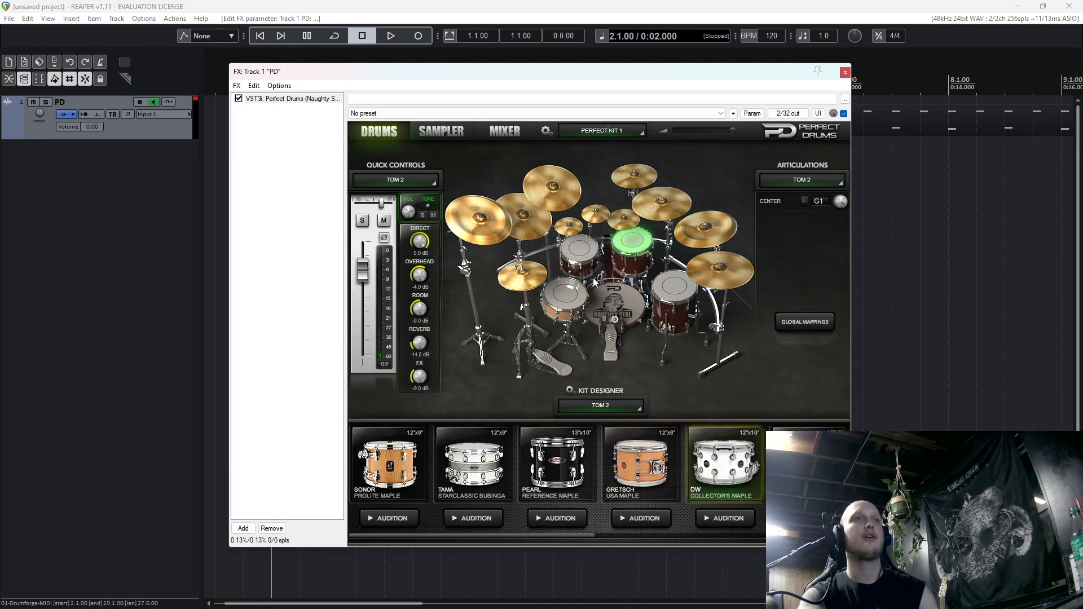
Show the Perfect Drums mixer and build multichannel routing from the plugin to 16 new stereo output tracks.
left_click_drag(478, 59, 486, 76)
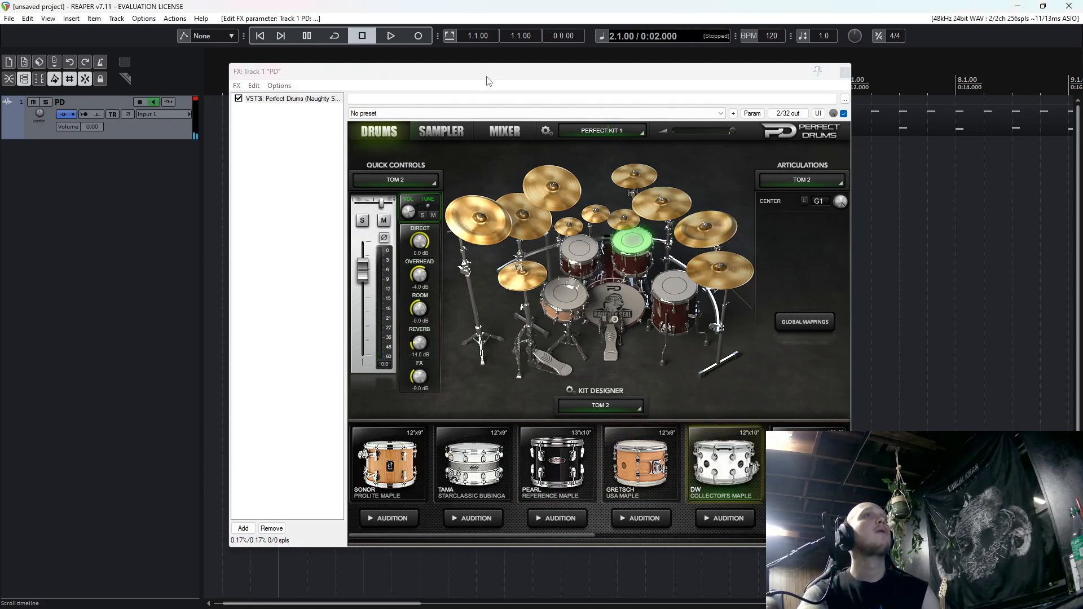
left_click(507, 133)
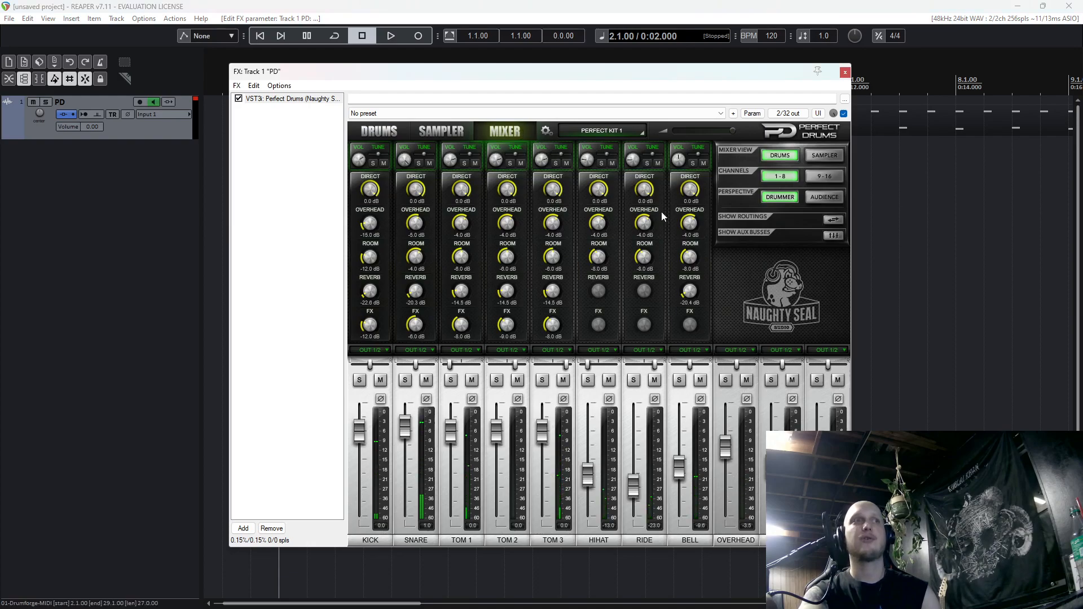
right_click(289, 100)
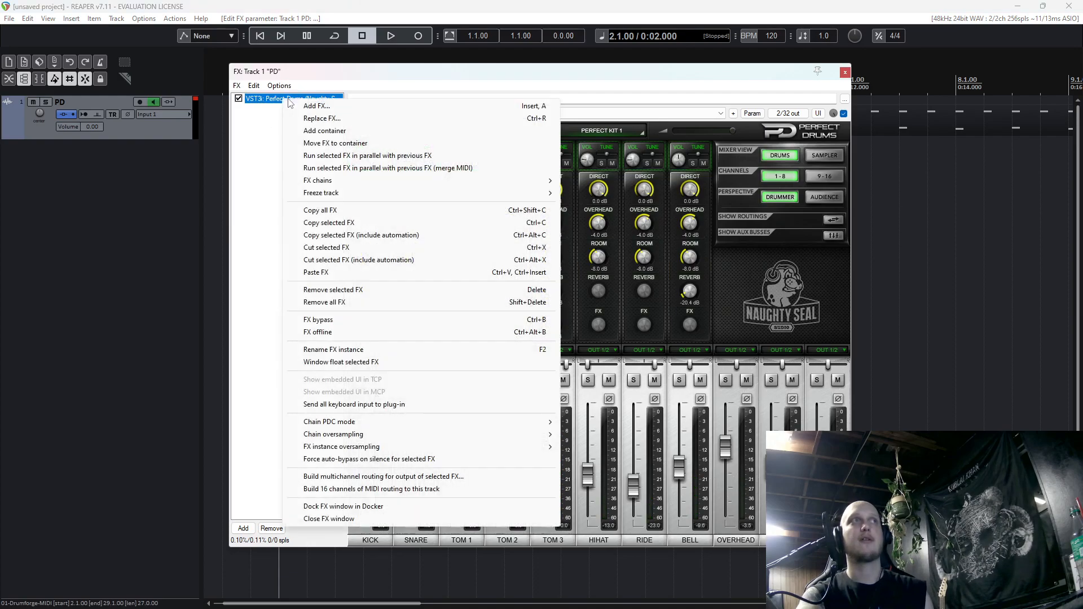
left_click(386, 477)
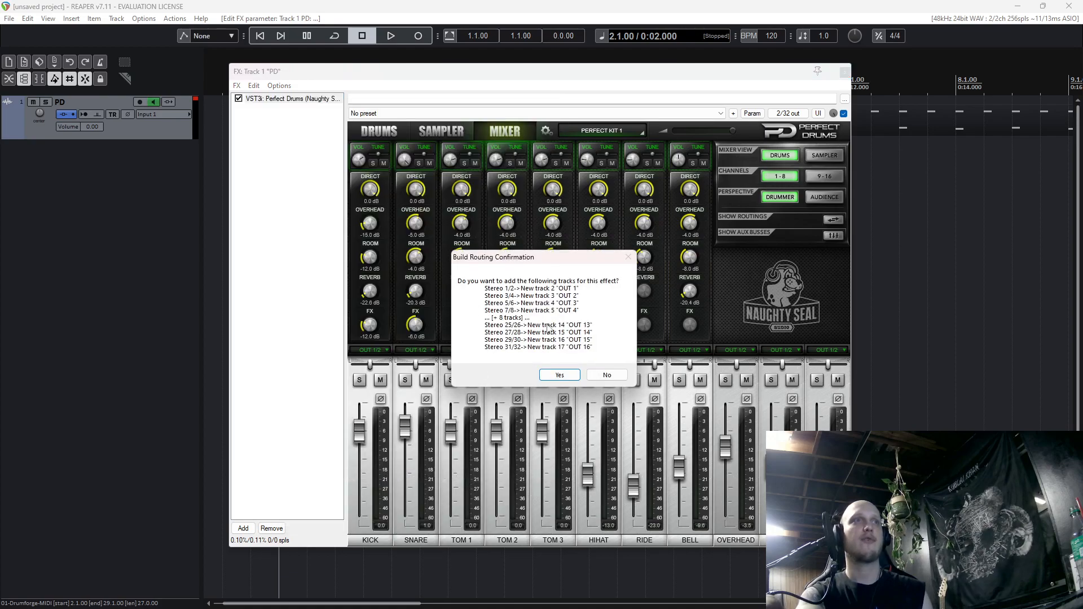
left_click(560, 375)
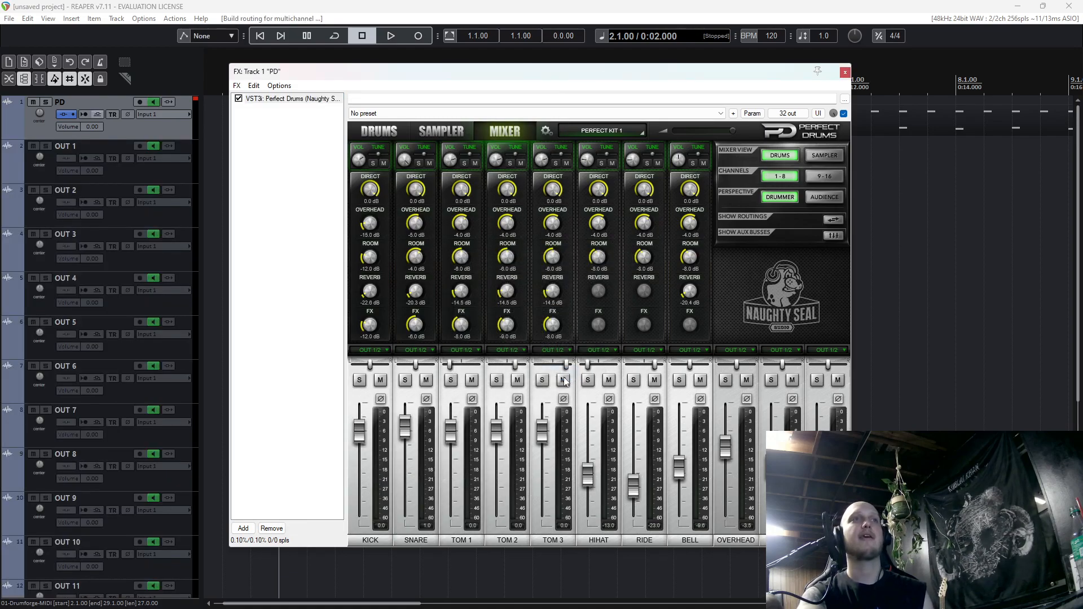
Name the first four output tracks Kick, Snare, Rack and Floor.
scroll(164, 200, "down", 10)
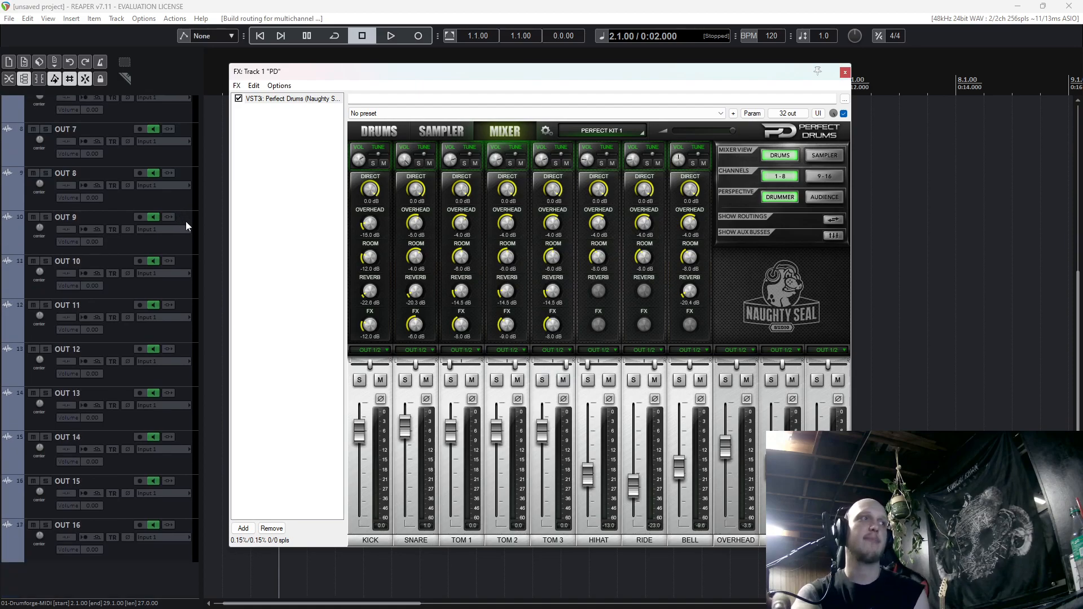
scroll(185, 226, "up", 10)
double_click(89, 148)
type("Kick")
key("Tab")
type("Snare")
key("Tab")
type("Rack")
key("Tab")
type("Floor")
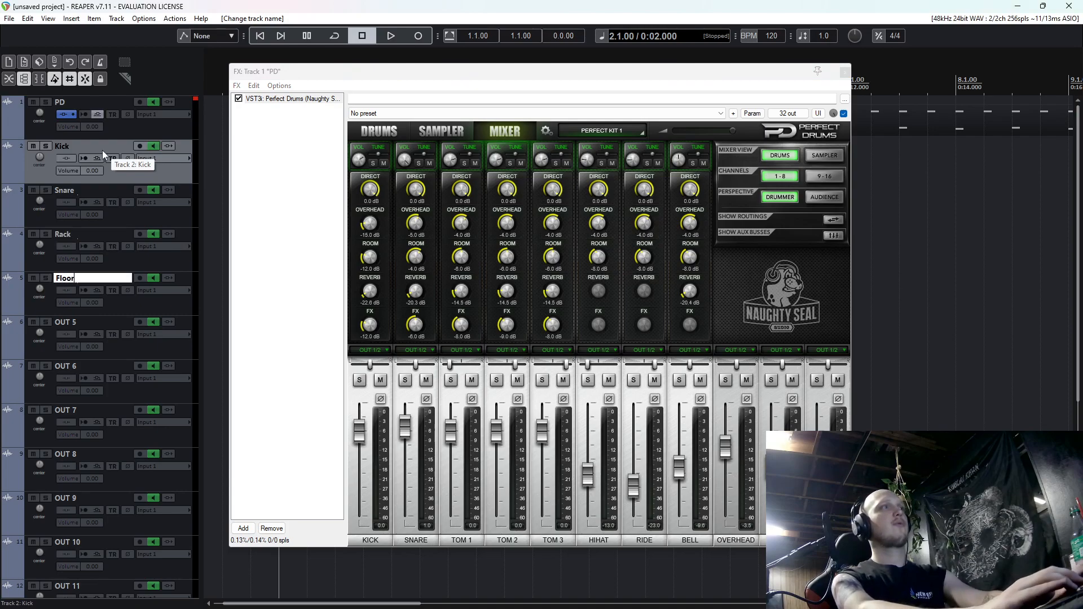
Name the fifth to eighth output tracks Floor 2, HH, Ride and OH.
key("Tab")
type("Floor 2")
key("Tab")
type("Ride")
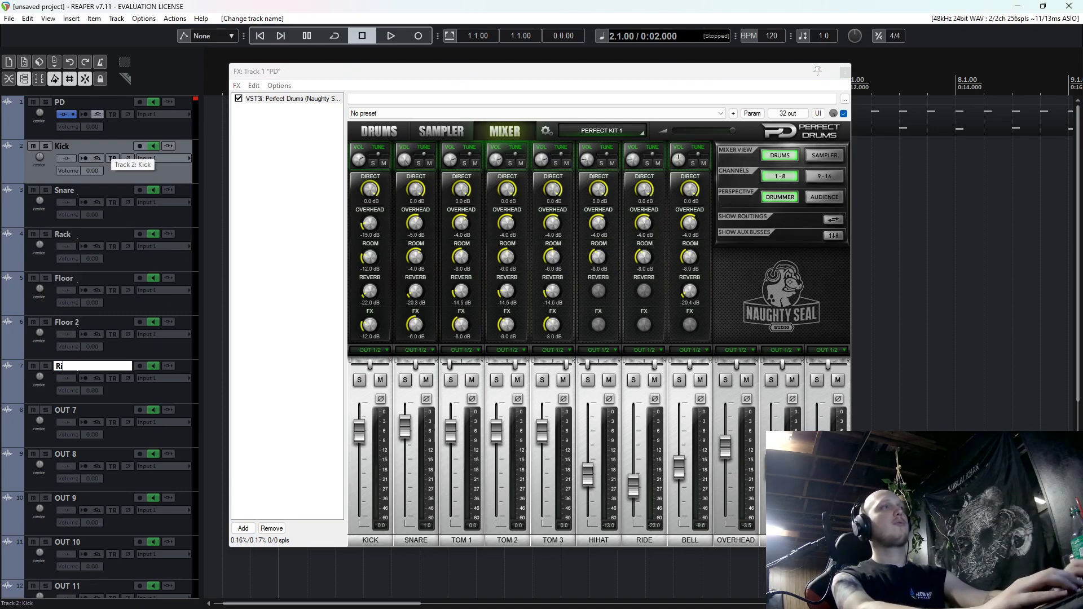
key("Tab")
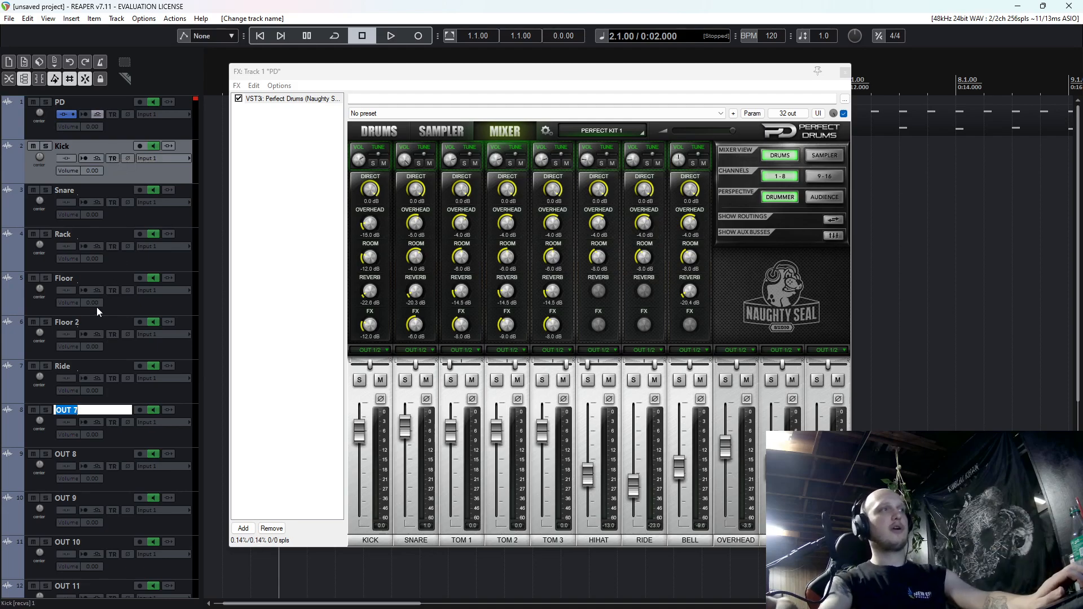
double_click(71, 365)
type("HH")
key("Tab")
type("Ride")
key("Tab")
type("OH")
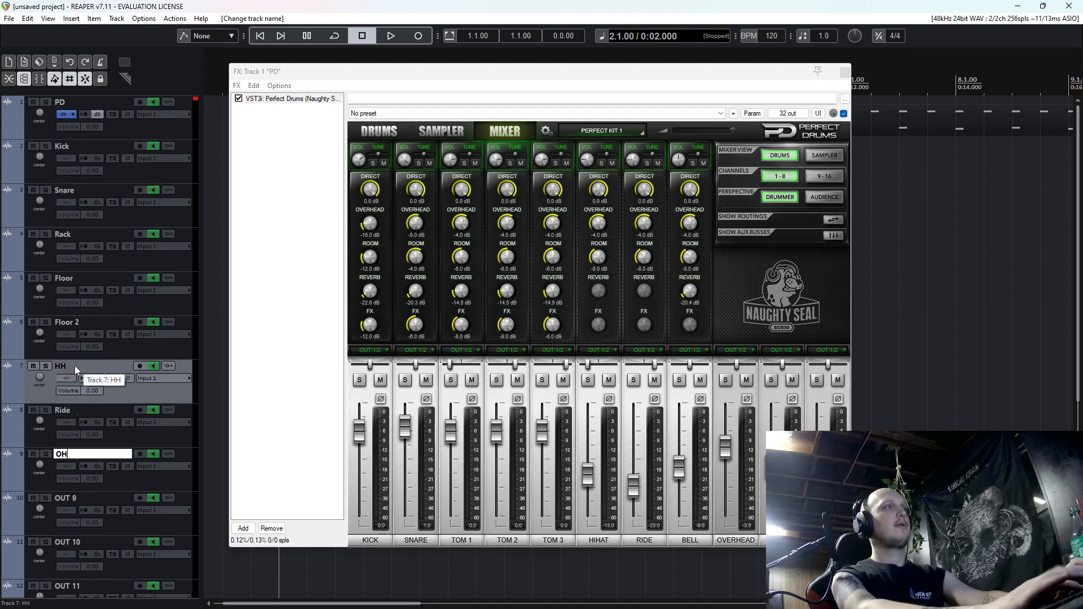
Name the ninth to eleventh output tracks Room, Accents and Reverb.
key("Tab")
type("ro")
key("BackSpace")
key("BackSpace")
type("Room")
key("Tab")
type("r")
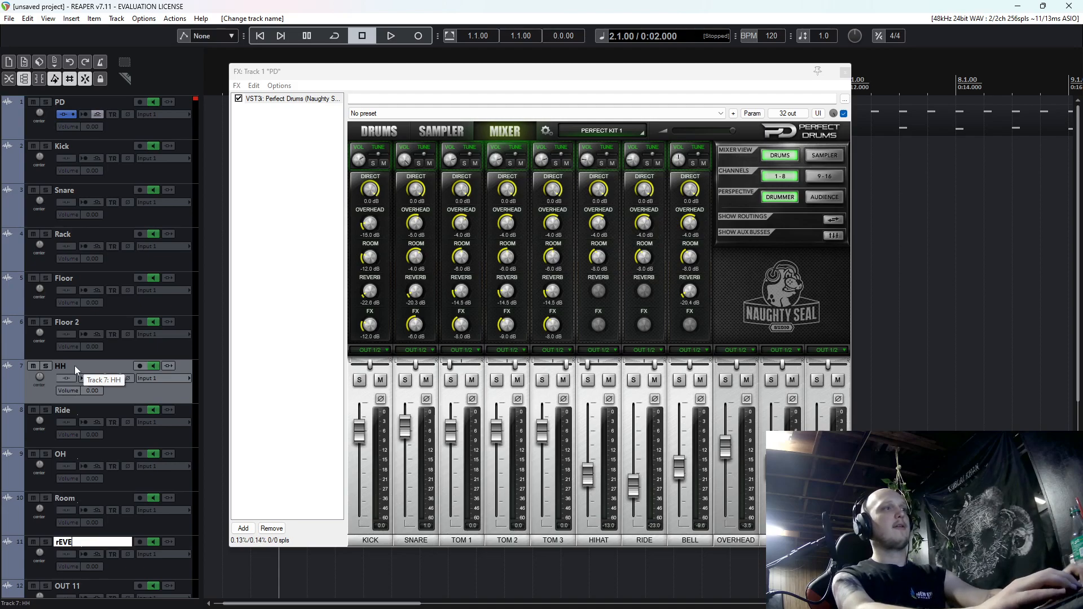
type("ccents")
key("Tab")
type("Reve")
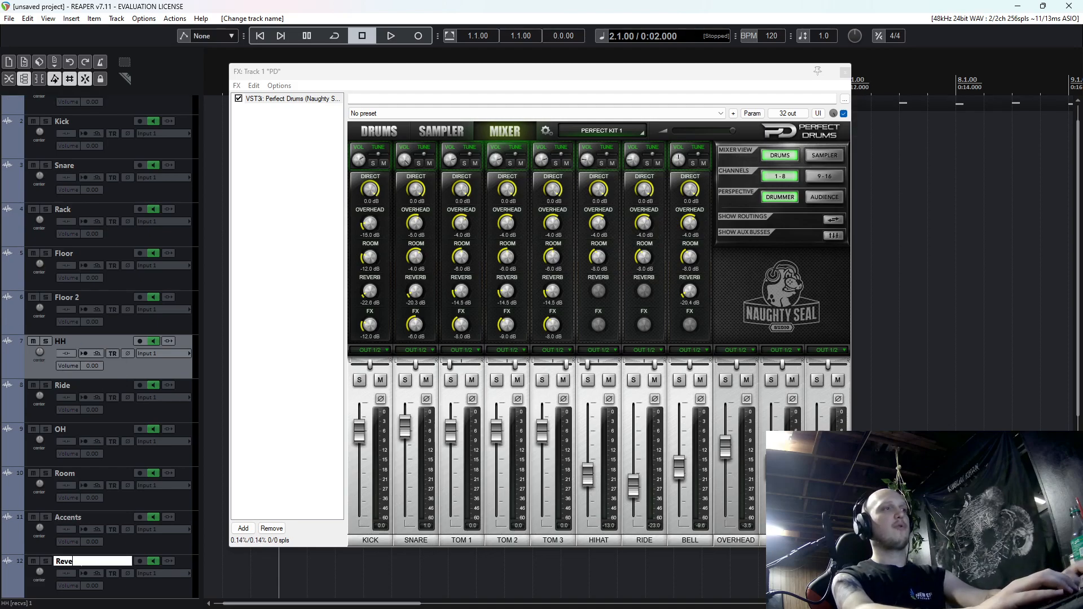
type("rb")
key("Return")
Delete the unused output tracks OUT 12 through OUT 16.
scroll(130, 463, "down", 2)
left_click(131, 545)
scroll(133, 546, "down", 4)
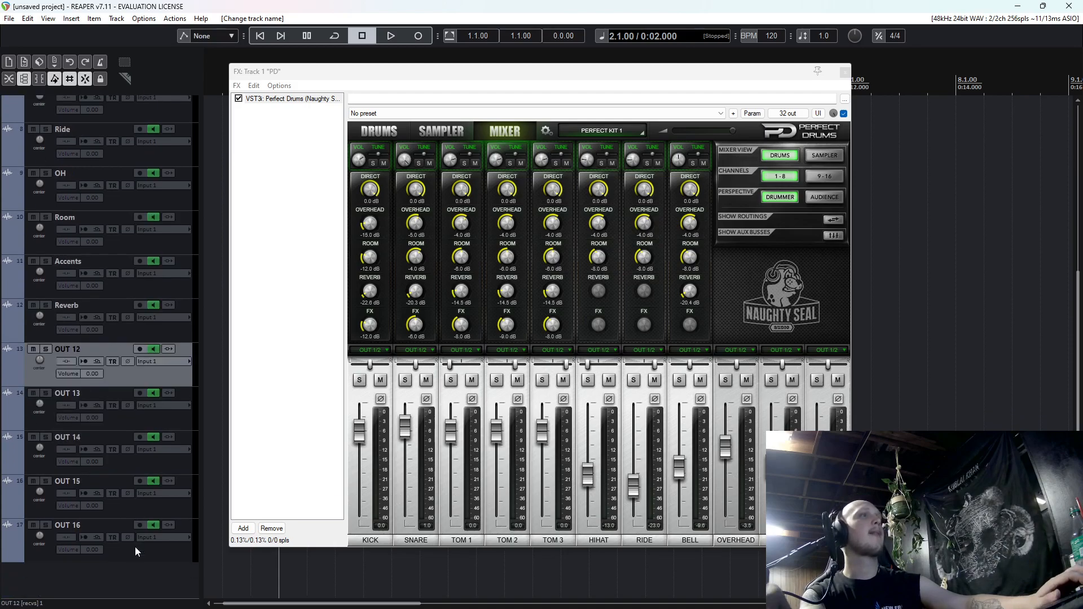
left_click(134, 547, "shift")
key("Delete")
key("Return")
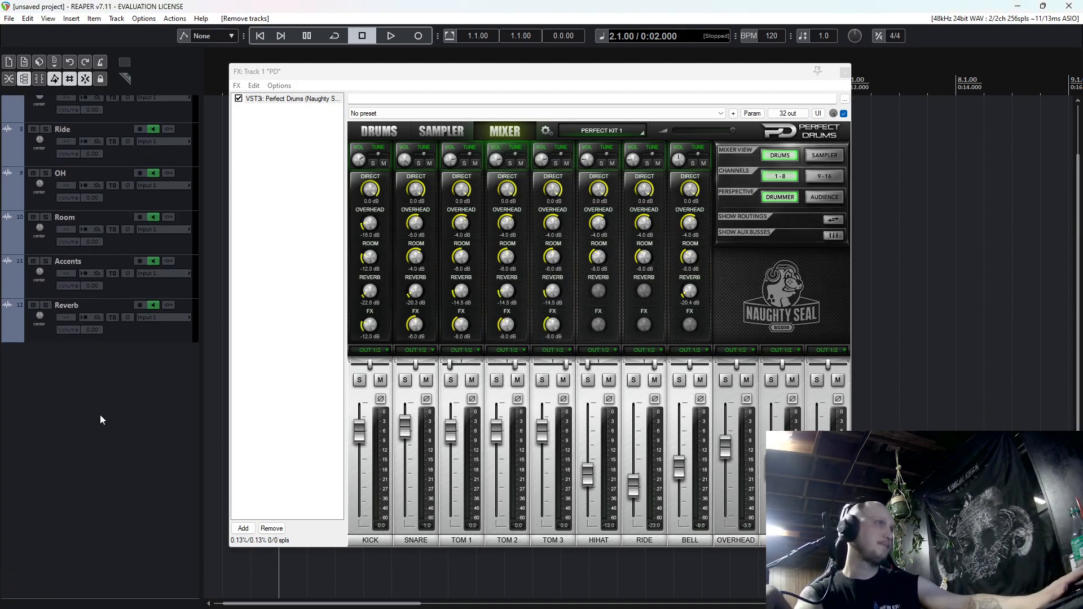
scroll(97, 409, "up", 7)
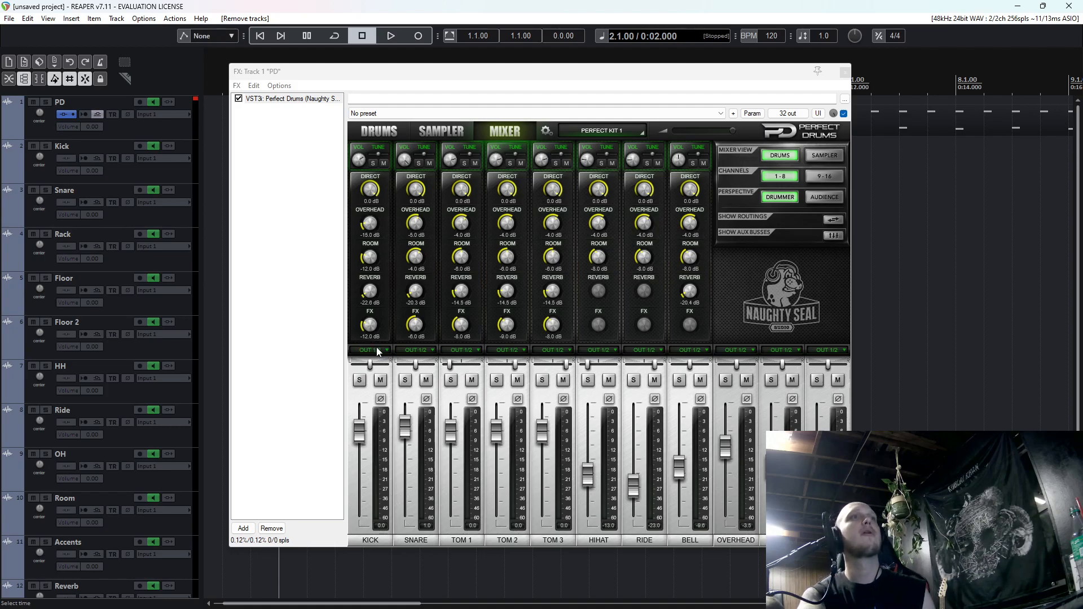
Route the snare to OUT 3/4, Tom 1 to OUT 5/6 and Tom 2 to OUT 7/8 in the plugin mixer.
left_click(425, 355)
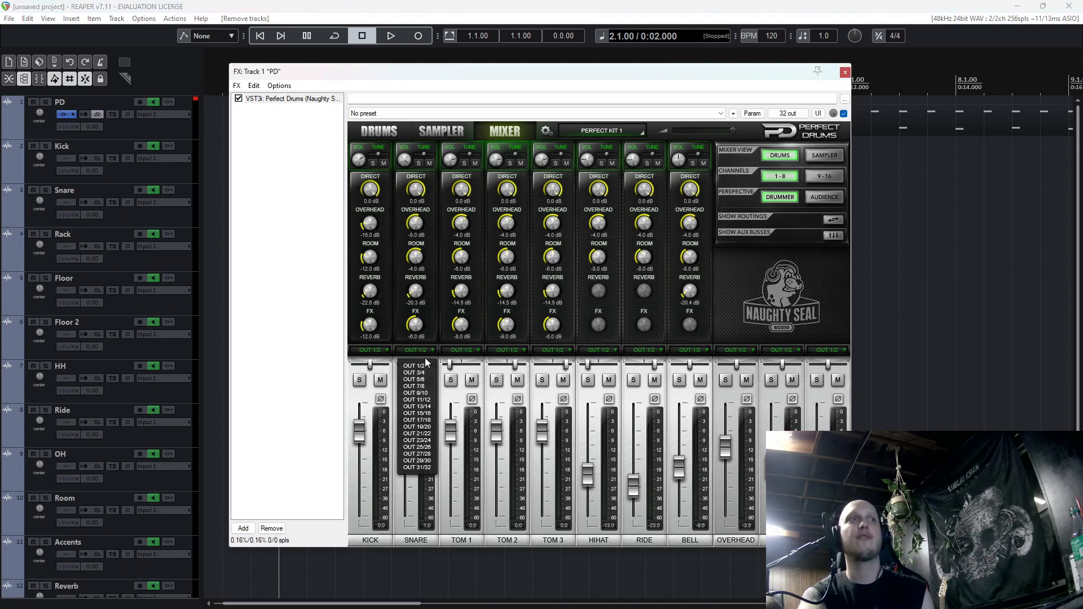
left_click(425, 371)
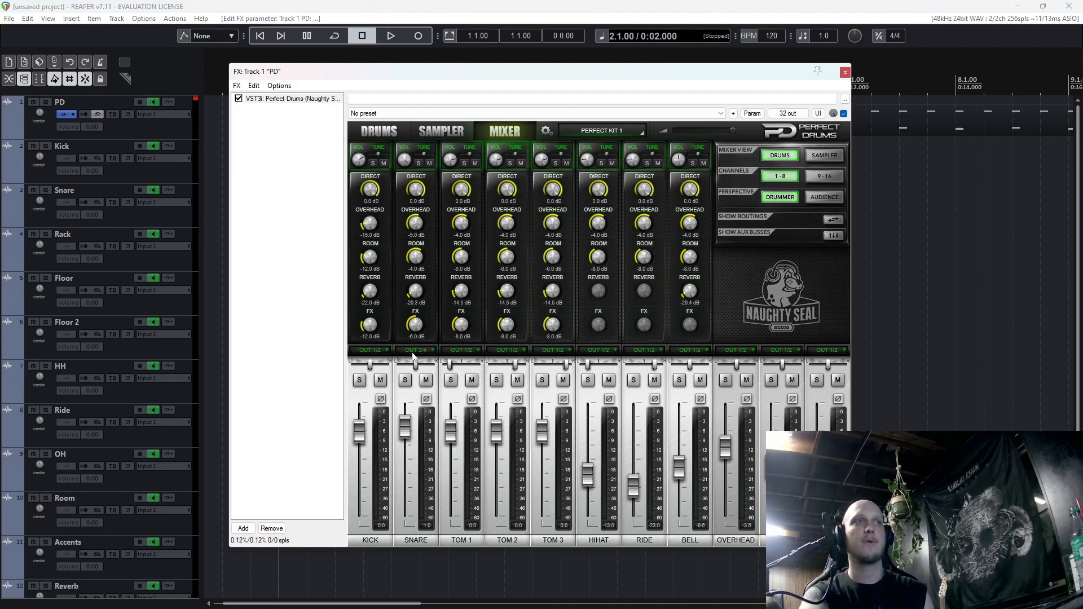
left_click(471, 351)
left_click(471, 378)
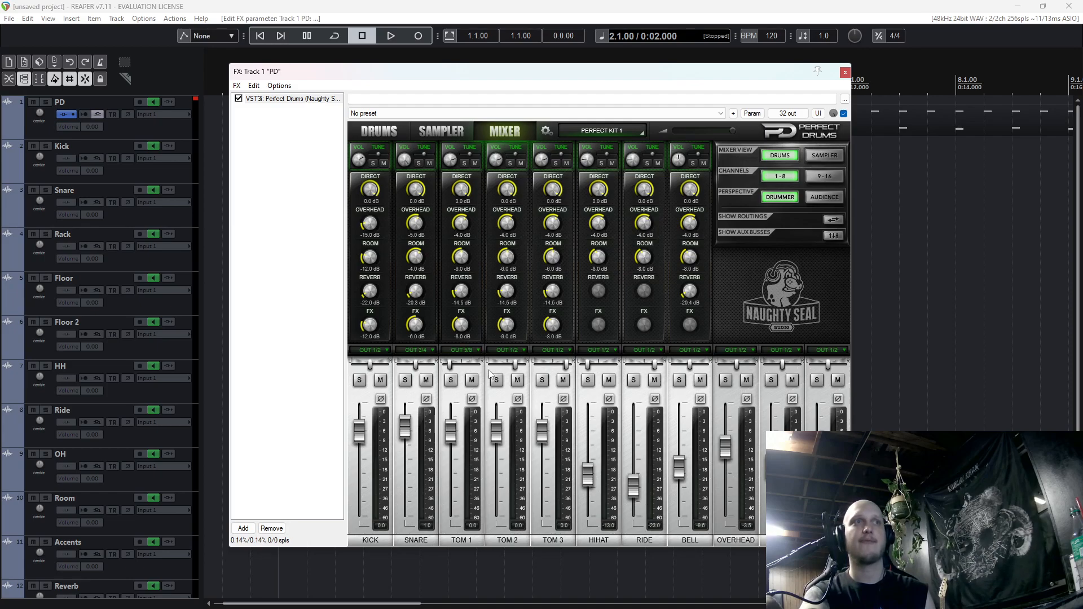
left_click(518, 351)
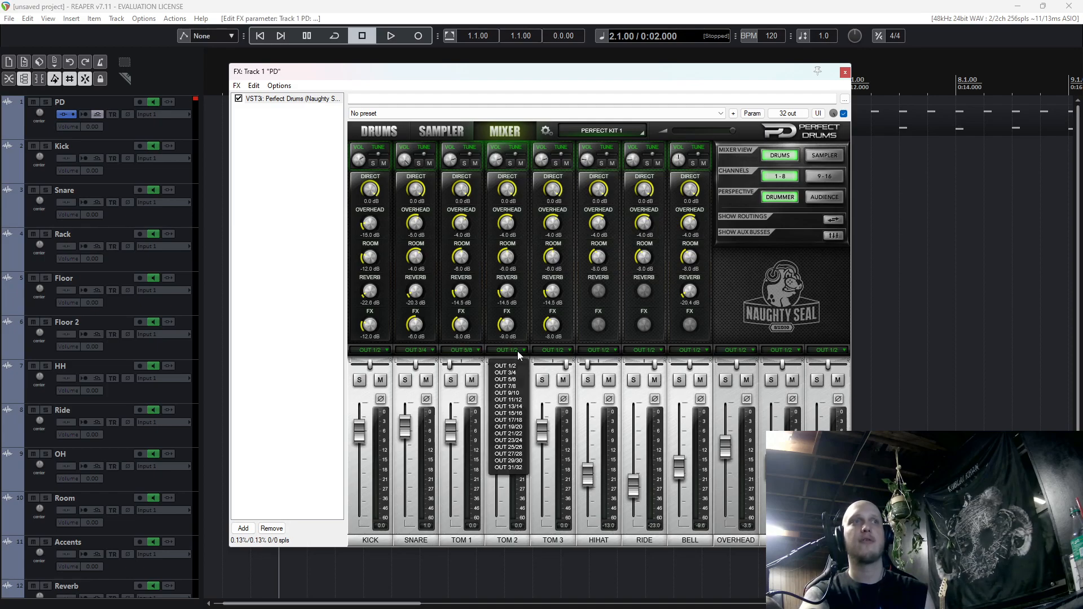
left_click(518, 385)
Route Tom 3 to OUT 9/10, the hi-hat to OUT 11/12 and the ride to OUT 13/14.
left_click(562, 352)
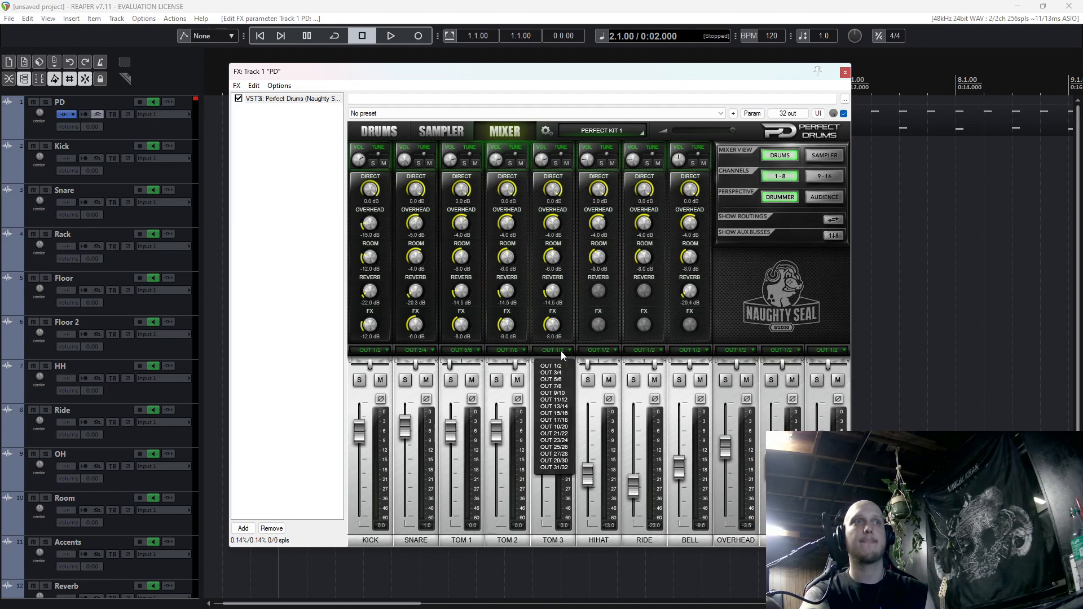
left_click(566, 393)
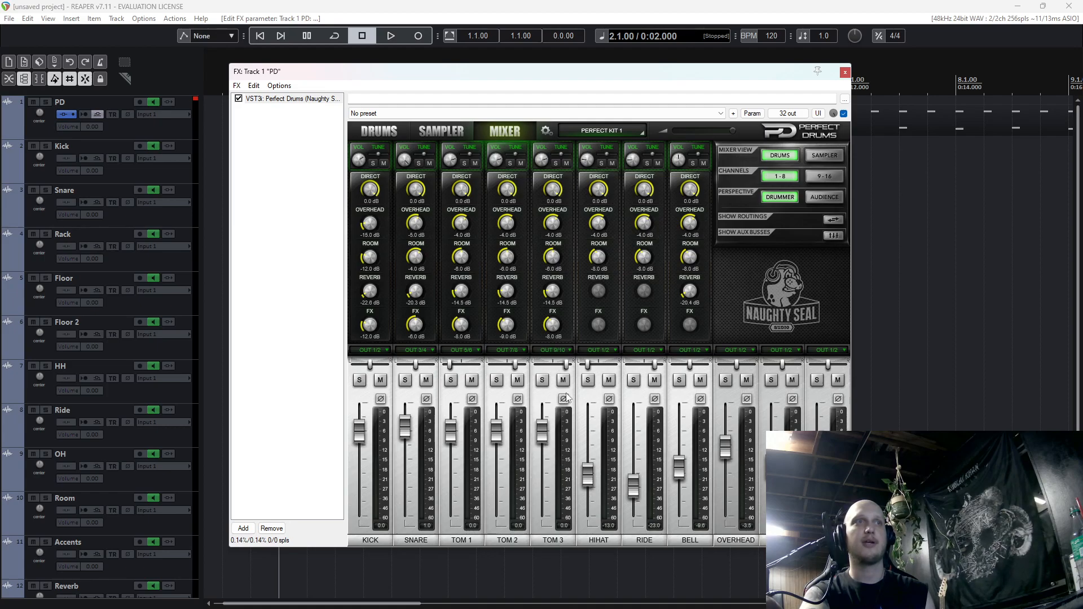
left_click(606, 351)
left_click(614, 398)
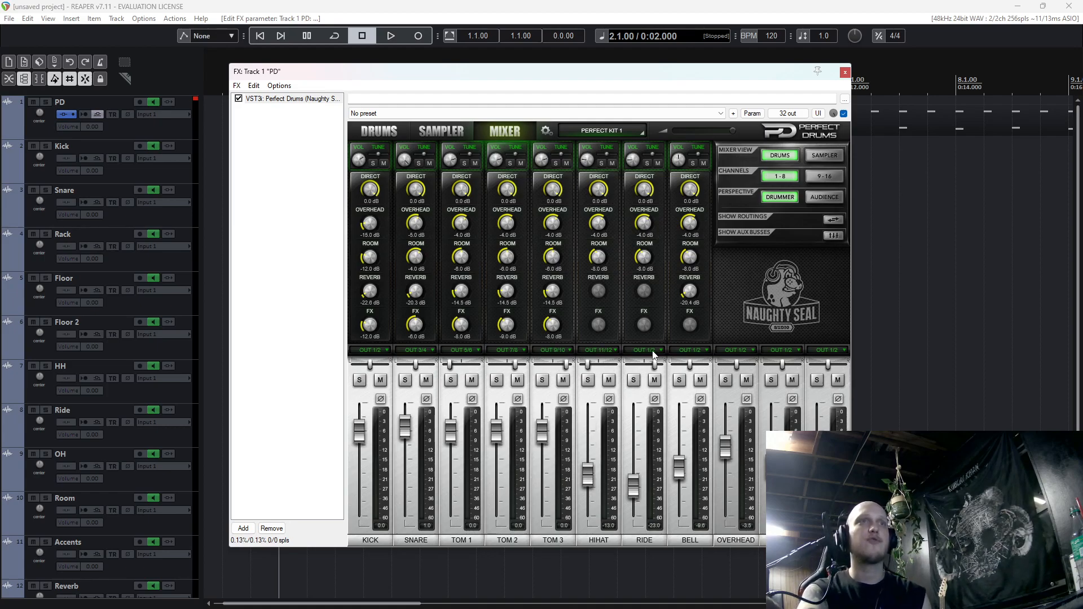
left_click(652, 350)
left_click(654, 407)
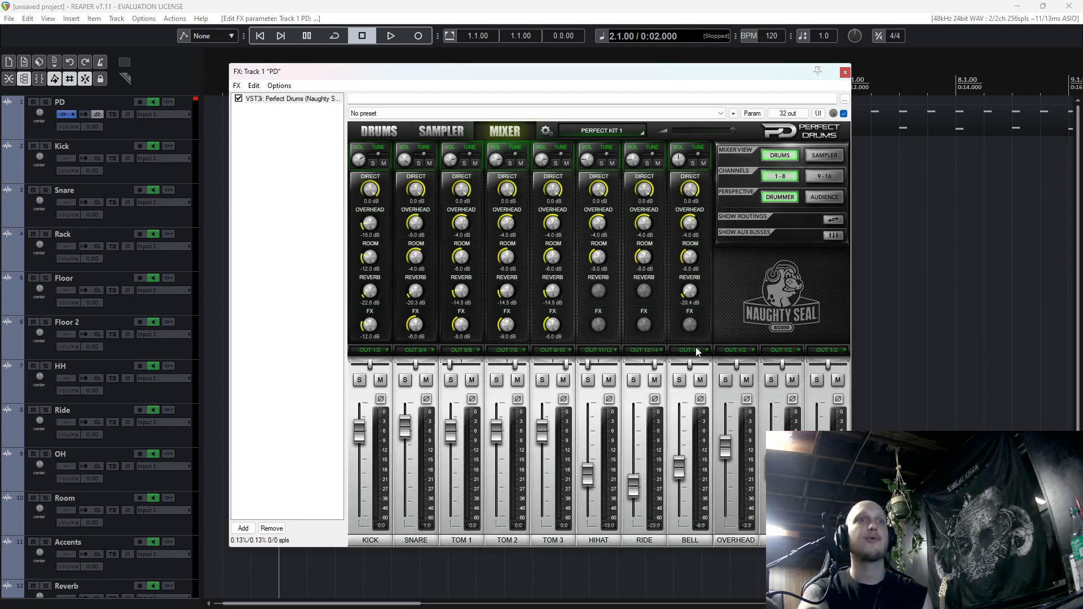
Route the bell to OUT 13/14, the overhead to OUT 15/16, and the two channels after it to OUT 17/18 and OUT 19/20.
left_click(697, 349)
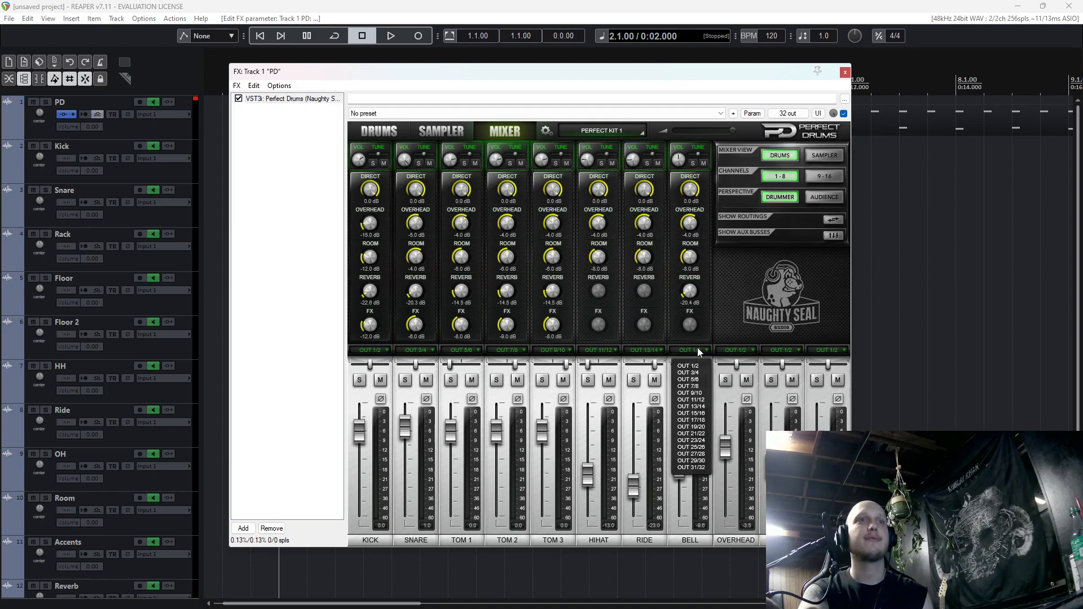
left_click(703, 406)
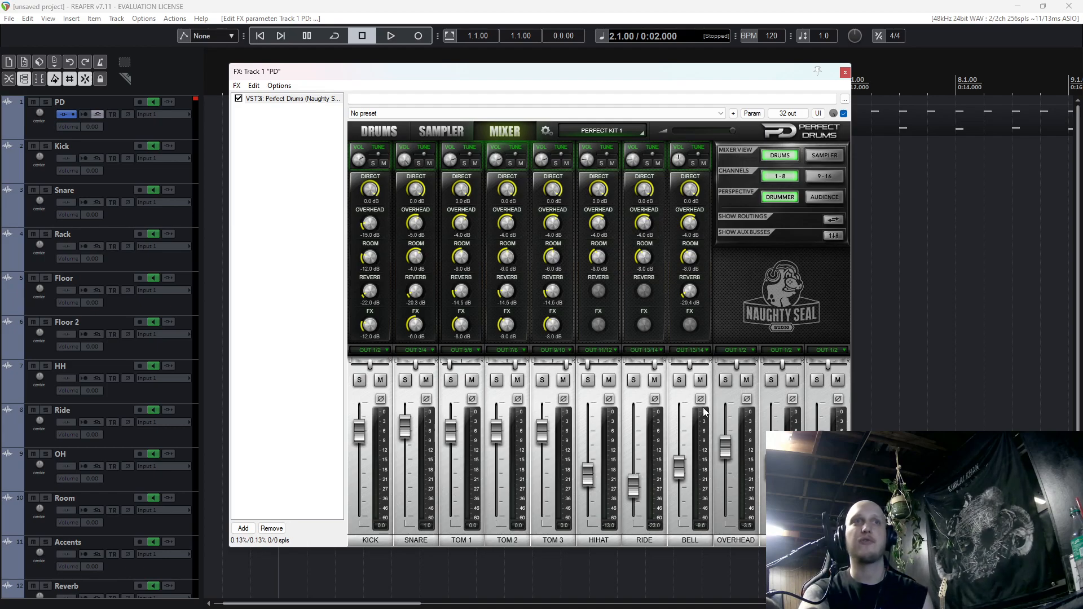
left_click(743, 354)
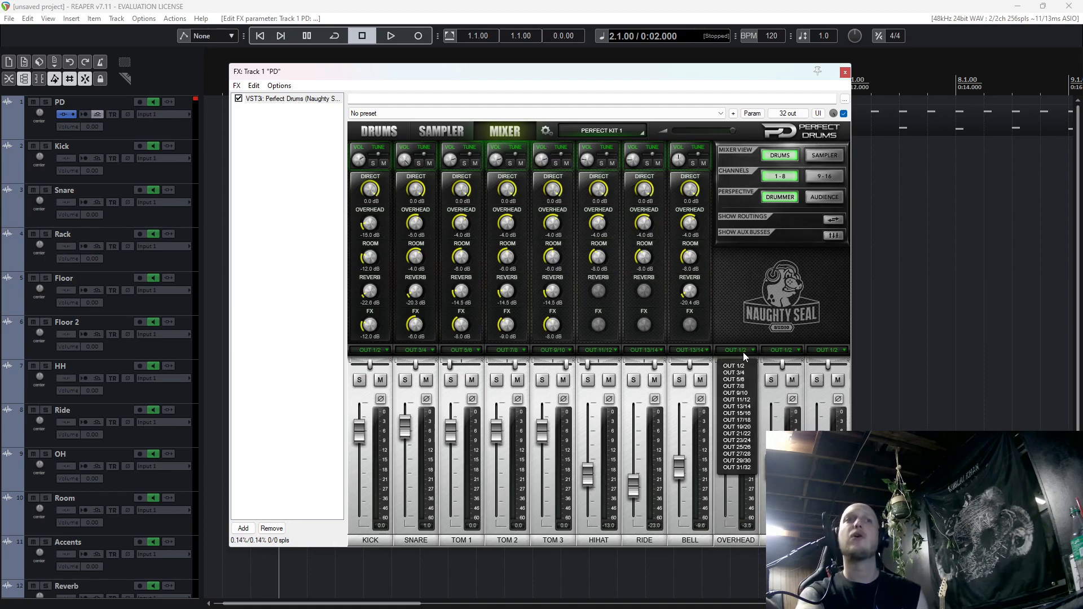
left_click(746, 413)
left_click(797, 354)
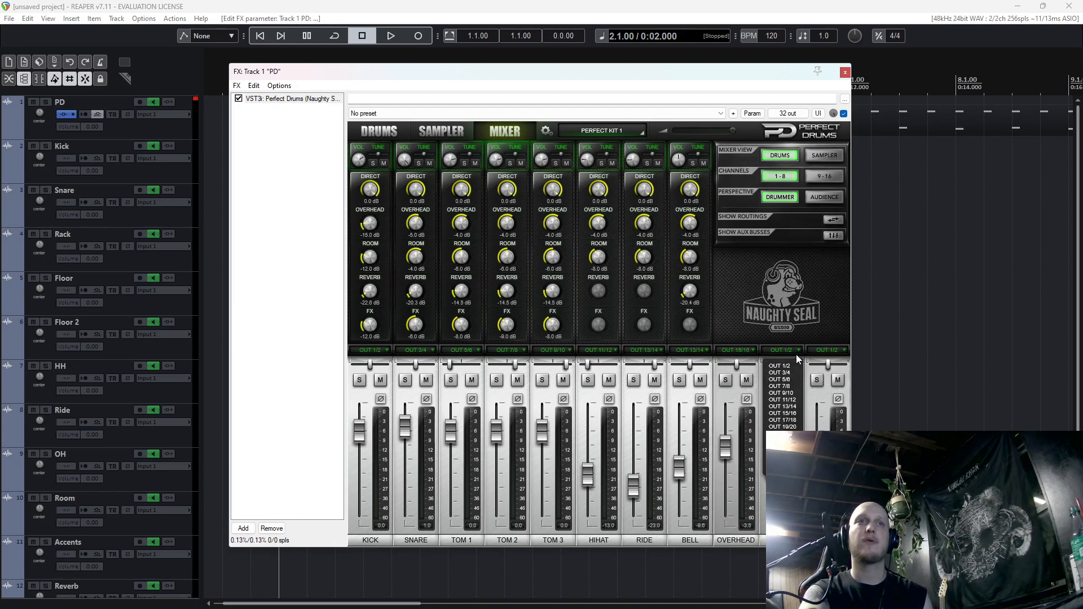
left_click(789, 420)
left_click(835, 353)
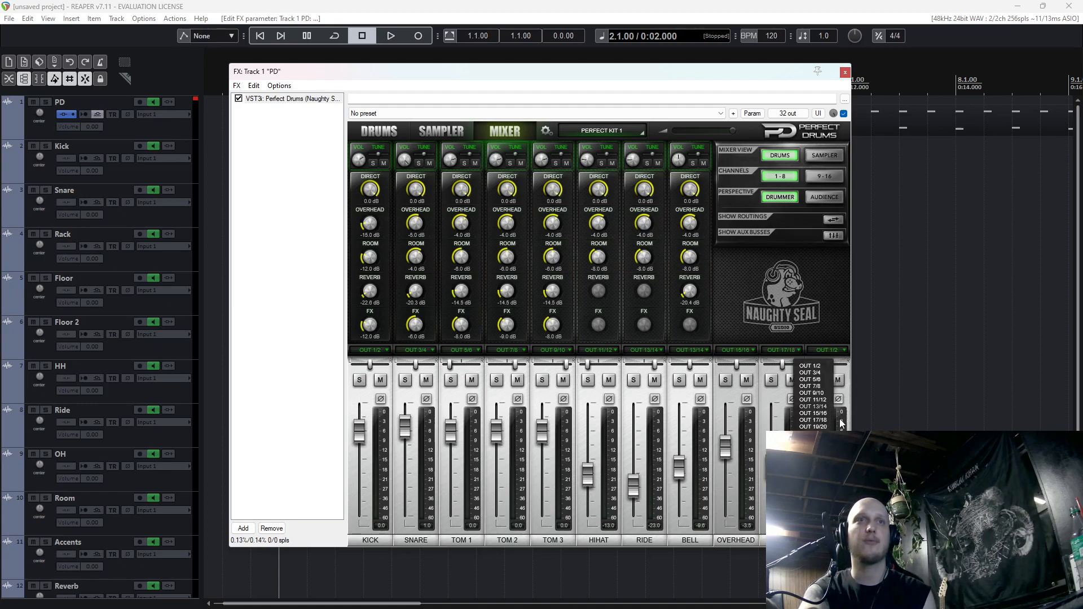
left_click(819, 427)
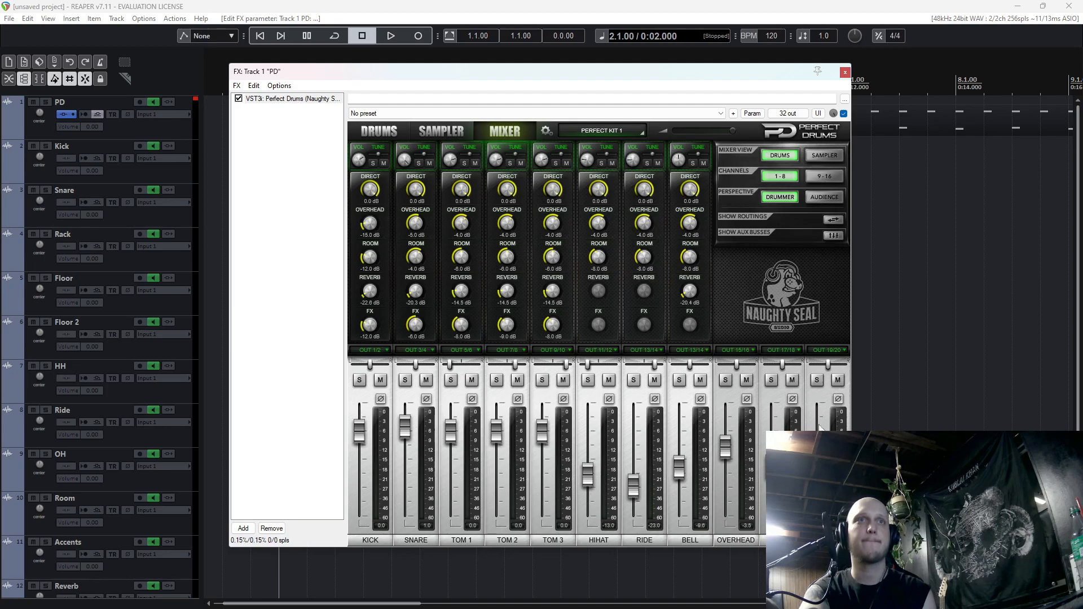
Show the drum kit view and play the groove briefly to check the signal on the output tracks.
left_click(385, 134)
left_click_drag(529, 75, 627, 81)
key("space")
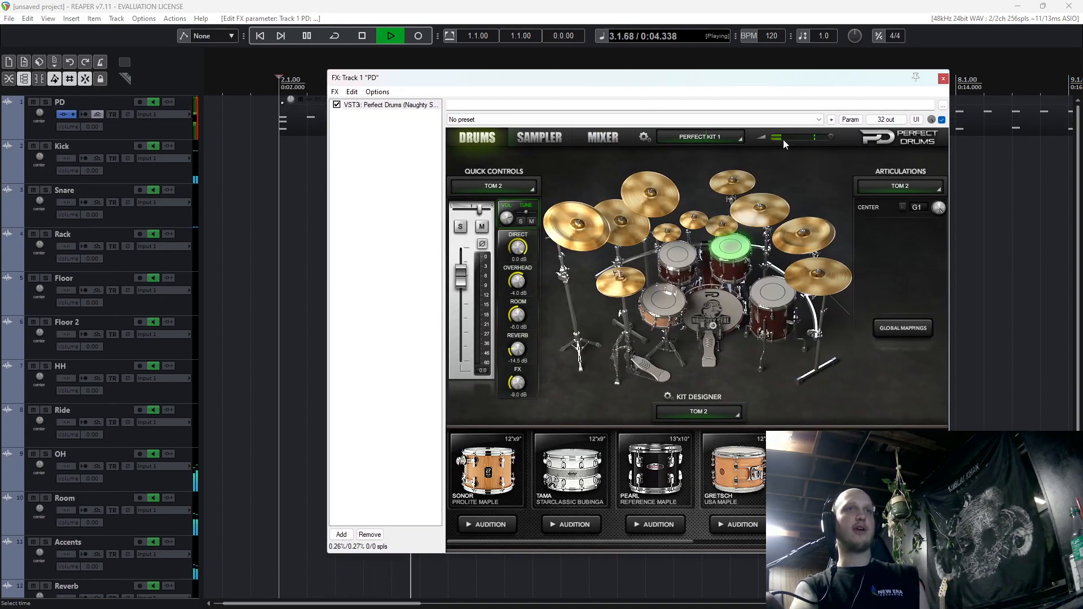
key("space")
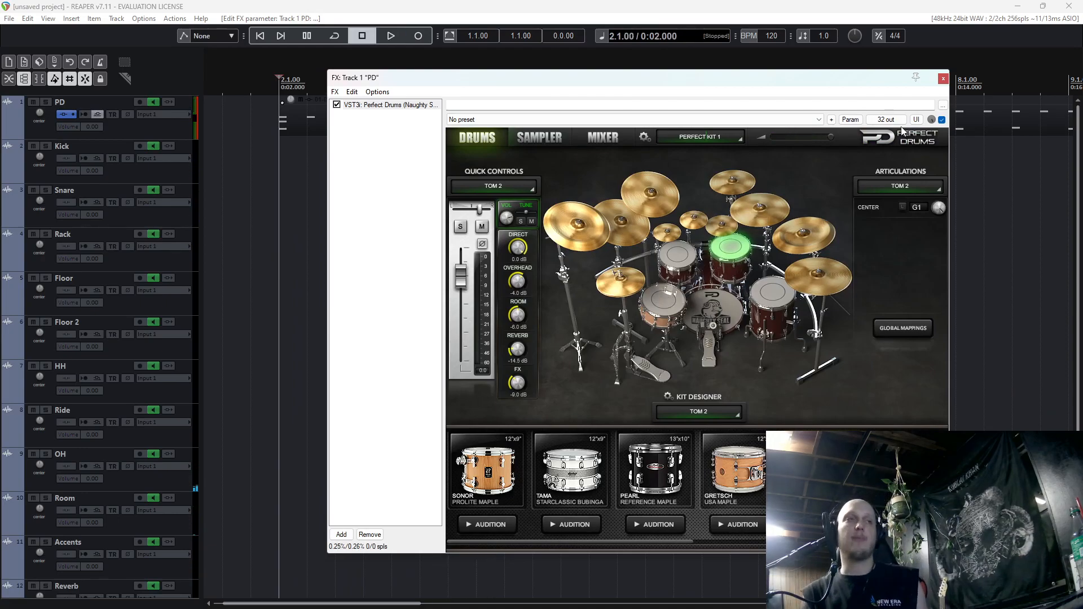
Solo the Room track and raise the kick's room level to -10.5 dB during playback.
left_click(45, 498)
key("space")
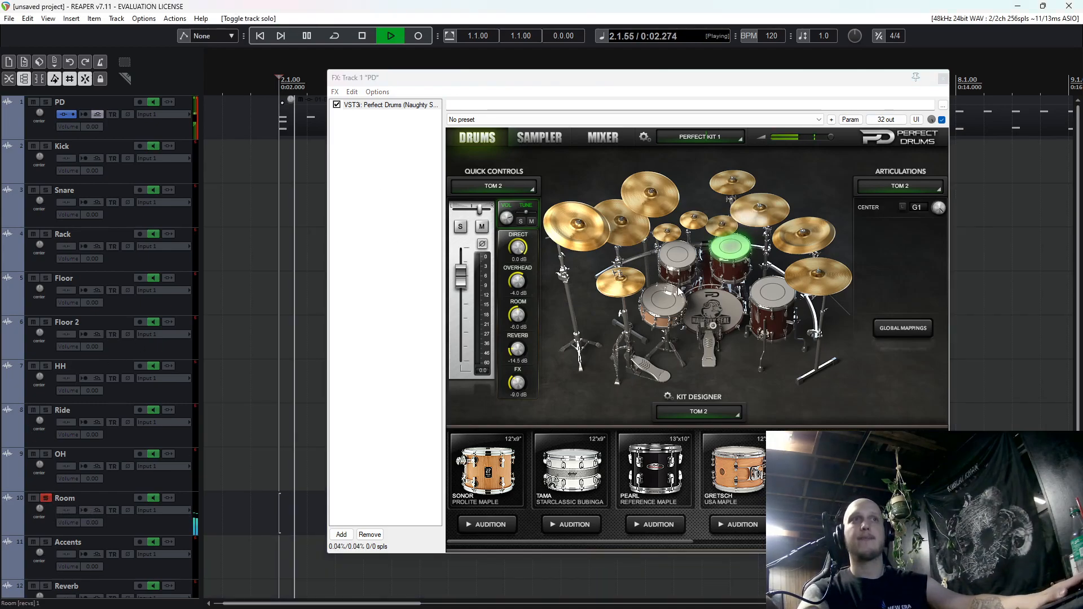
left_click(718, 306)
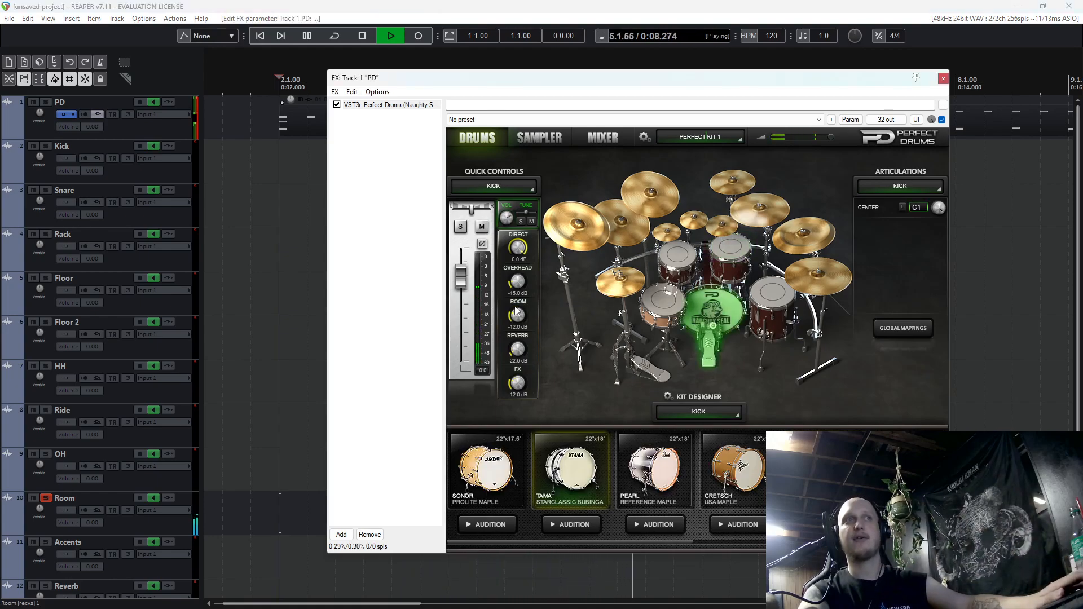
mouse_move(526, 304)
left_mouse_down()
mouse_move(532, 252)
mouse_move(529, 324)
left_mouse_up()
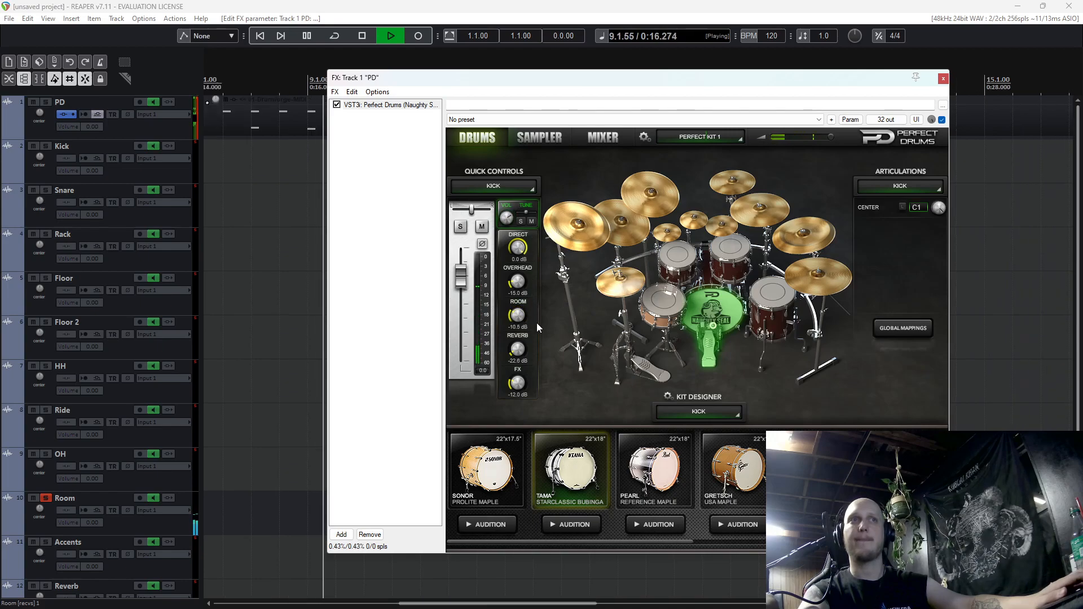
Set the snare's room level to -1.7 dB and the kick's to -11.3 dB while listening to the soloed Room track.
key("space")
left_click(669, 305)
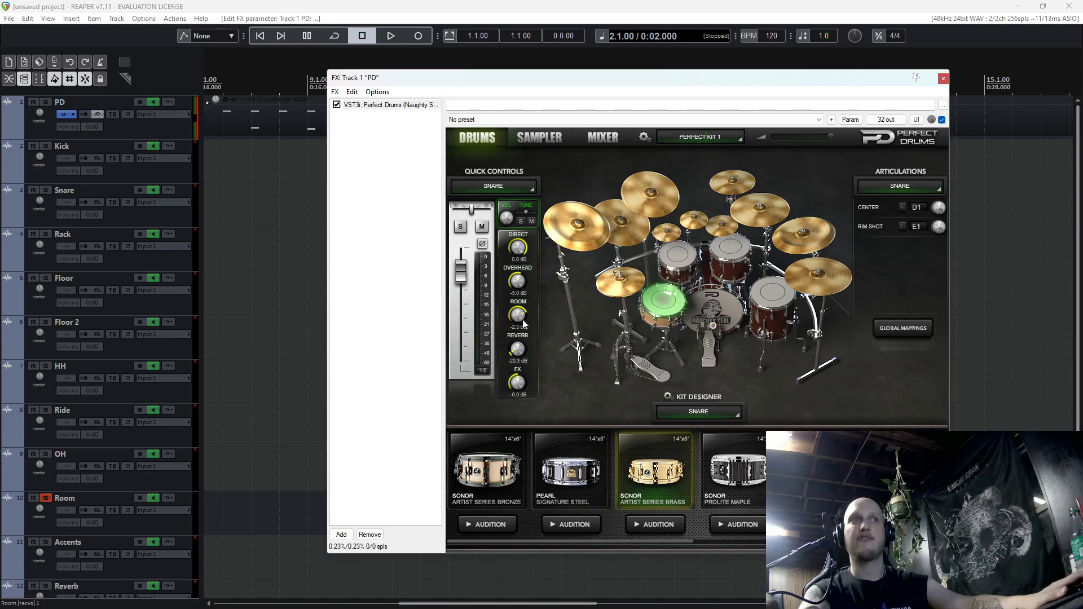
key("space")
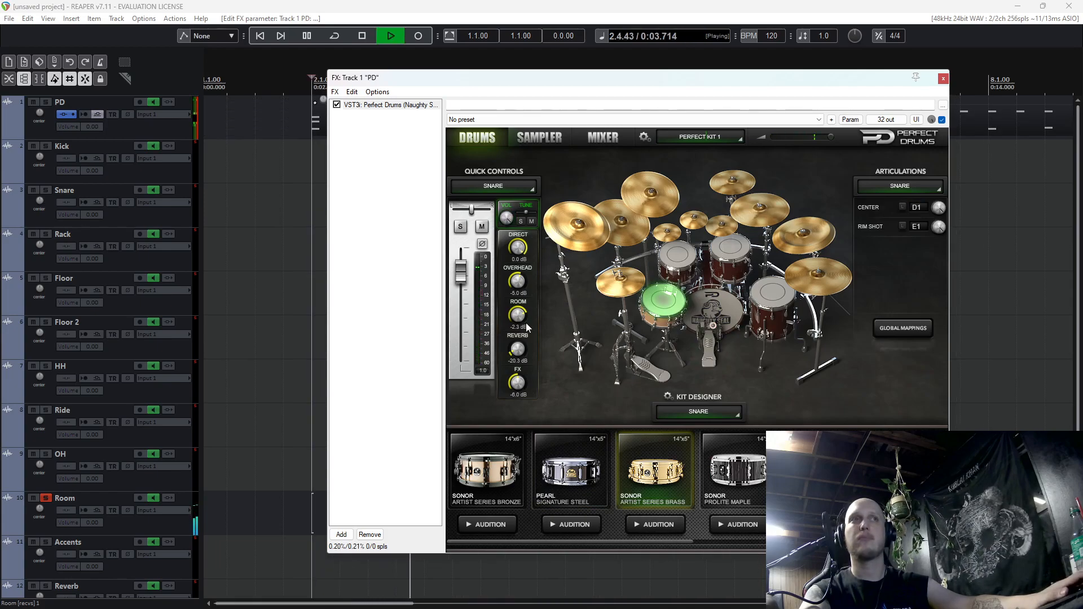
left_click_drag(521, 317, 522, 310)
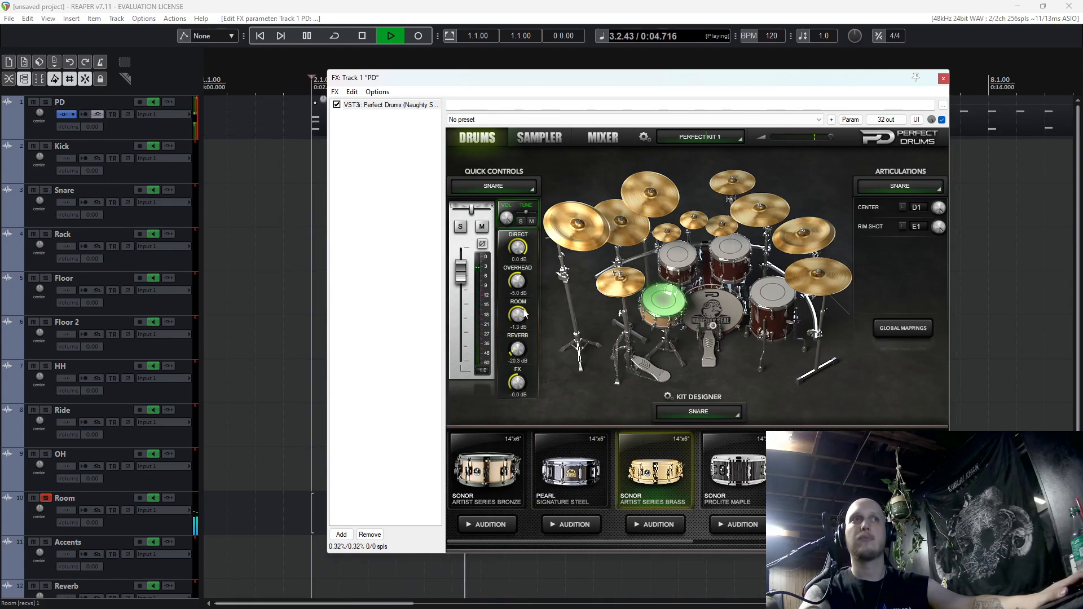
left_click(698, 318)
key("space")
Unsolo the Room track and raise its volume to about +5.31 dB while the full groove plays.
left_click(44, 499)
left_click(310, 248)
key("space")
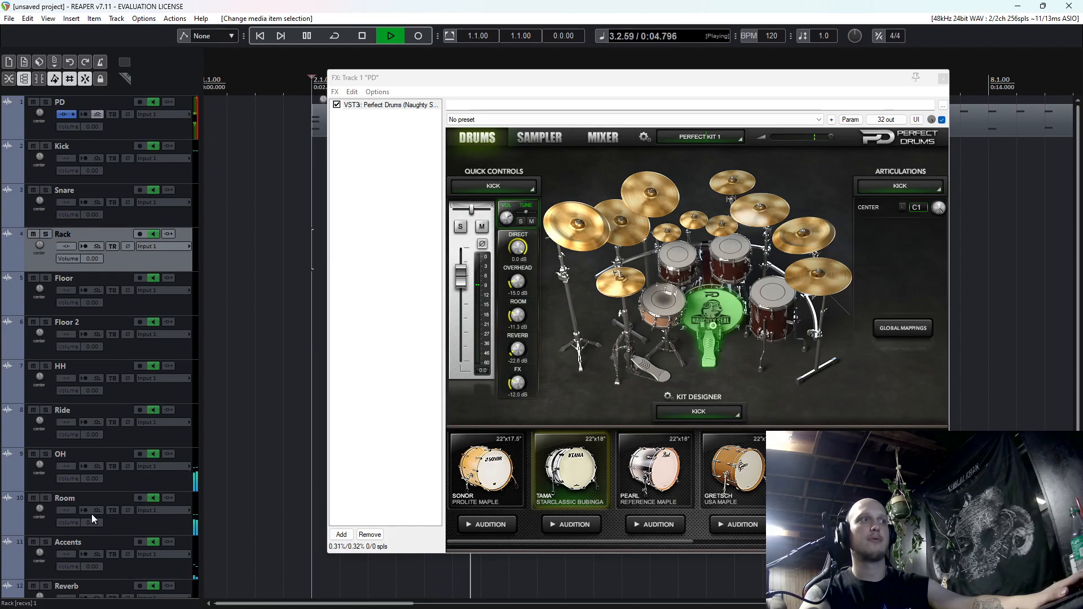
left_click_drag(93, 521, 93, 506)
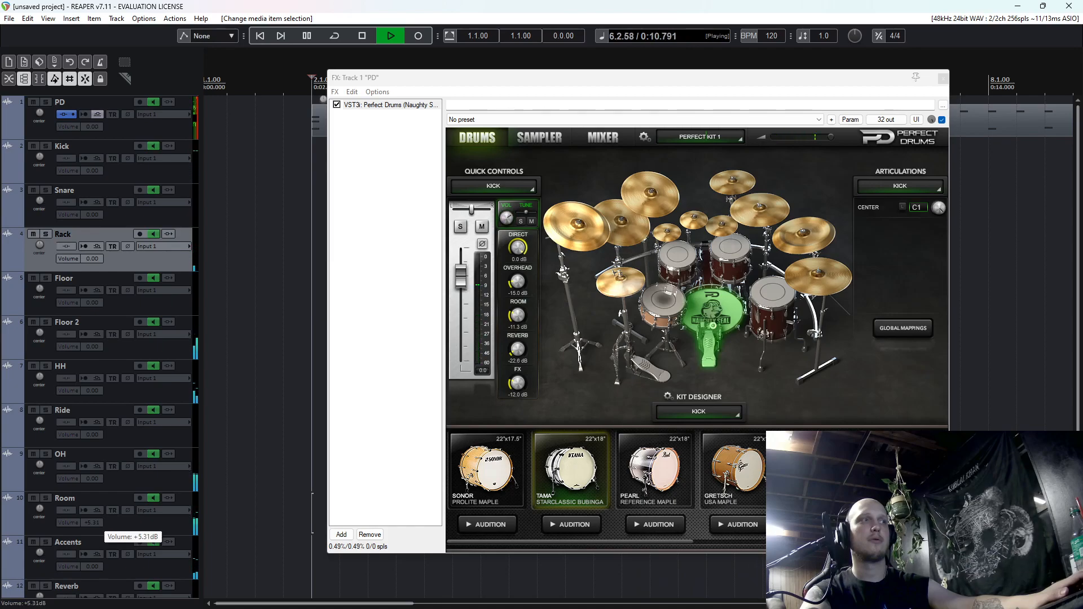
key("space")
Review the named output tracks against the channel outputs in the Perfect Drums mixer, and close the plugin window.
left_click(943, 78)
scroll(67, 421, "down", 1)
scroll(69, 425, "down", 2)
scroll(113, 443, "up", 3)
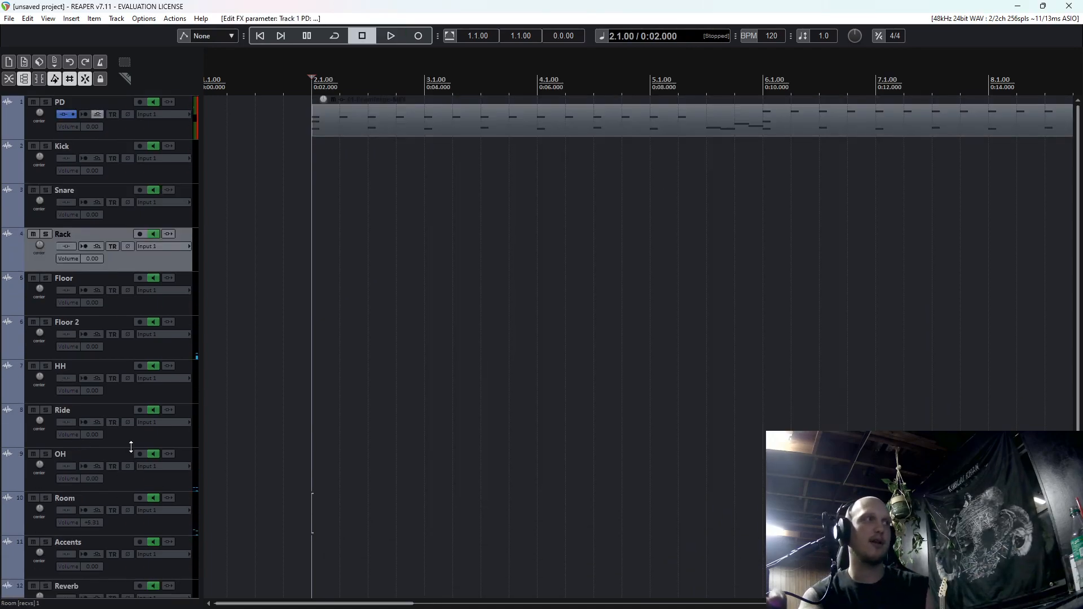
left_click(71, 114)
left_click(584, 136)
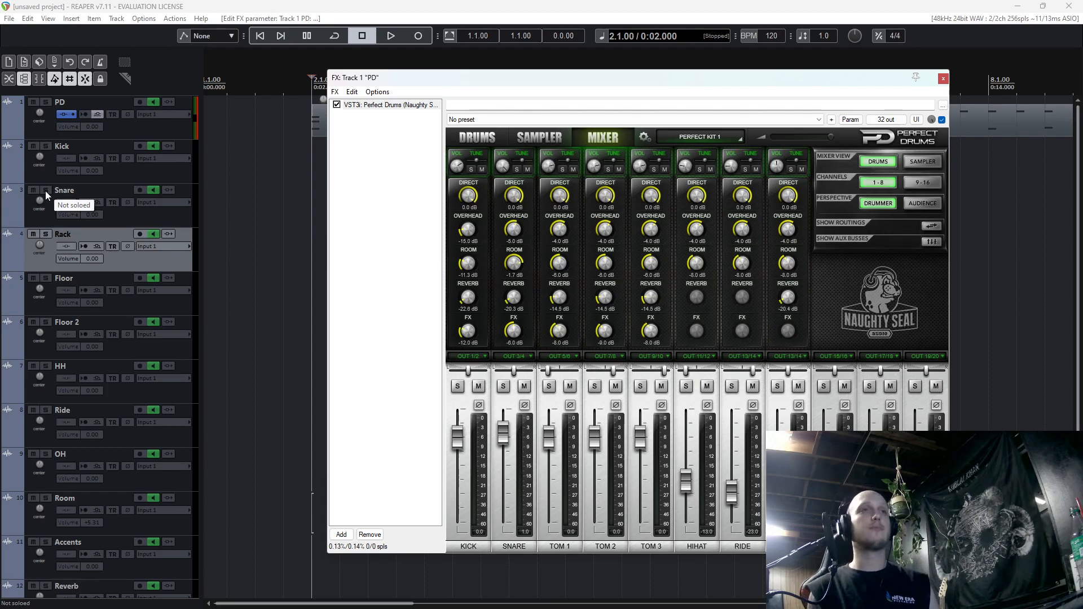
left_click(943, 78)
left_click(261, 264)
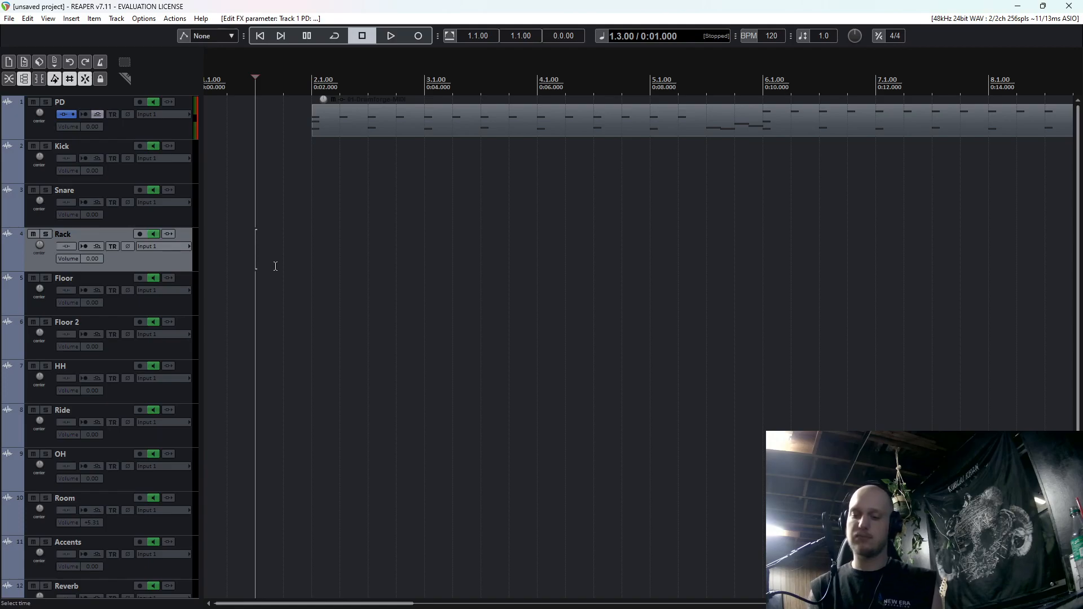